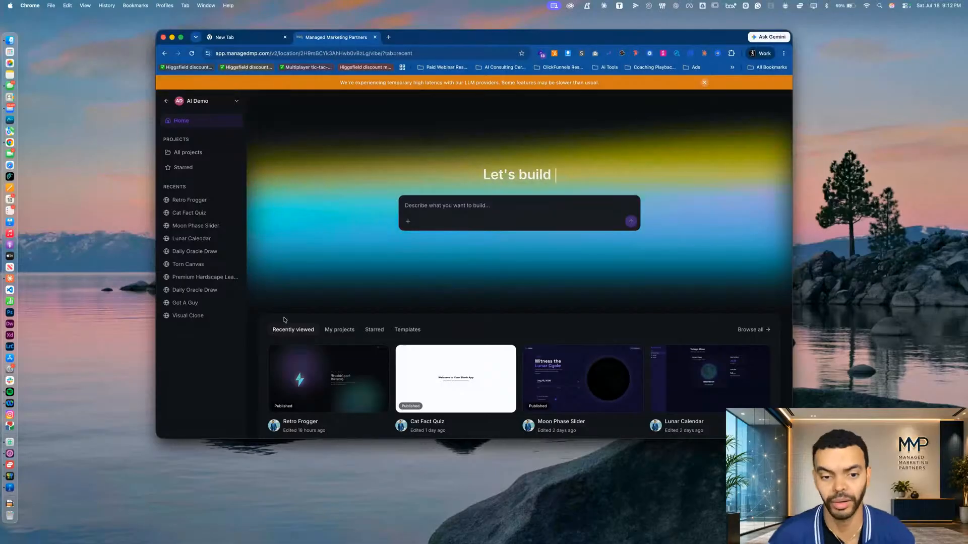
{"action": "left_click", "coordinate": [435, 204]}
{"action": "type", "text": "c"}
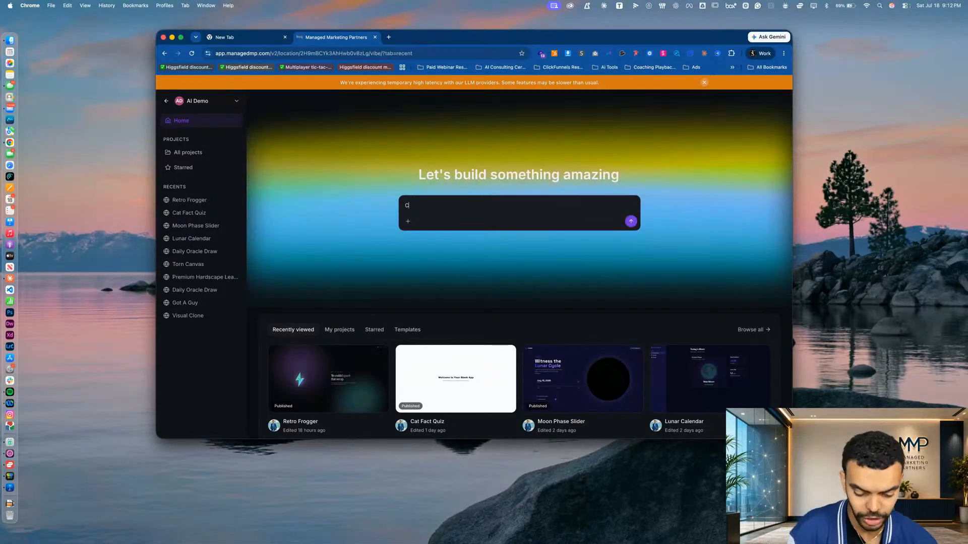
{"action": "type", "text": "uPID C"}
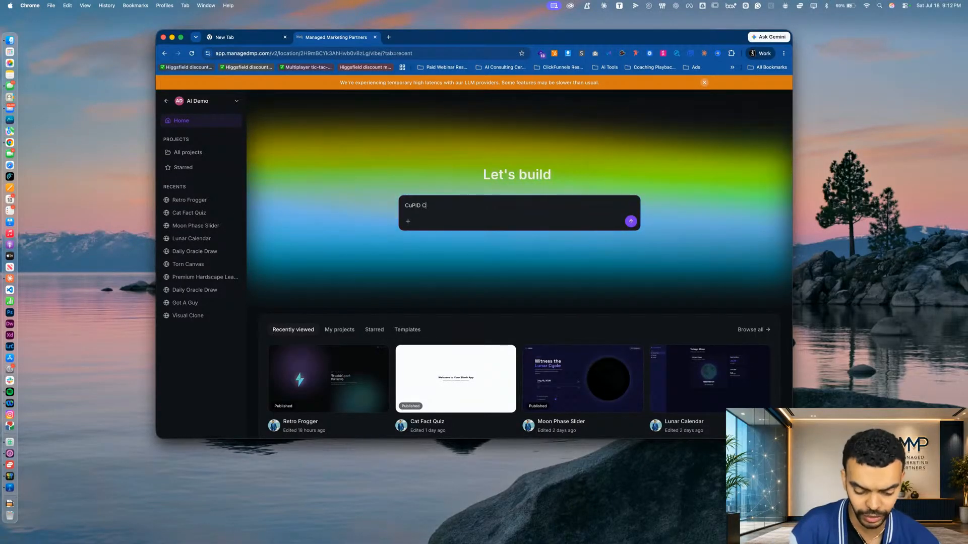
{"action": "type", "text": "onsulting, "}
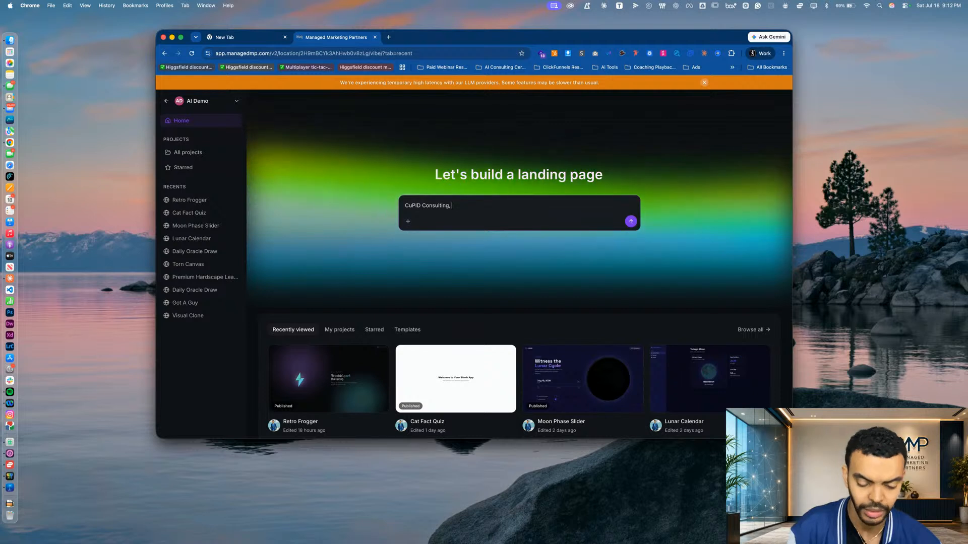
{"action": "type", "text": "Planning"}
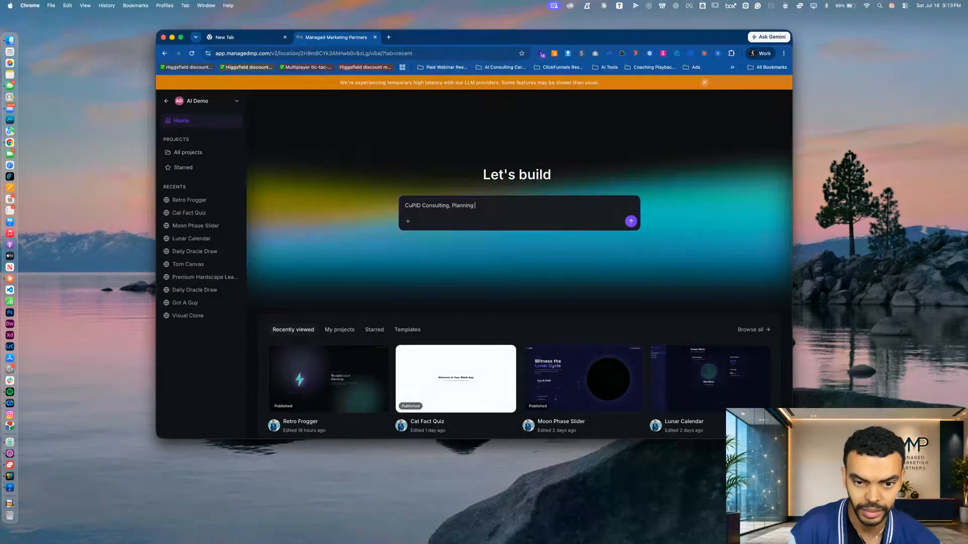
{"action": "type", "text": ", Impl"}
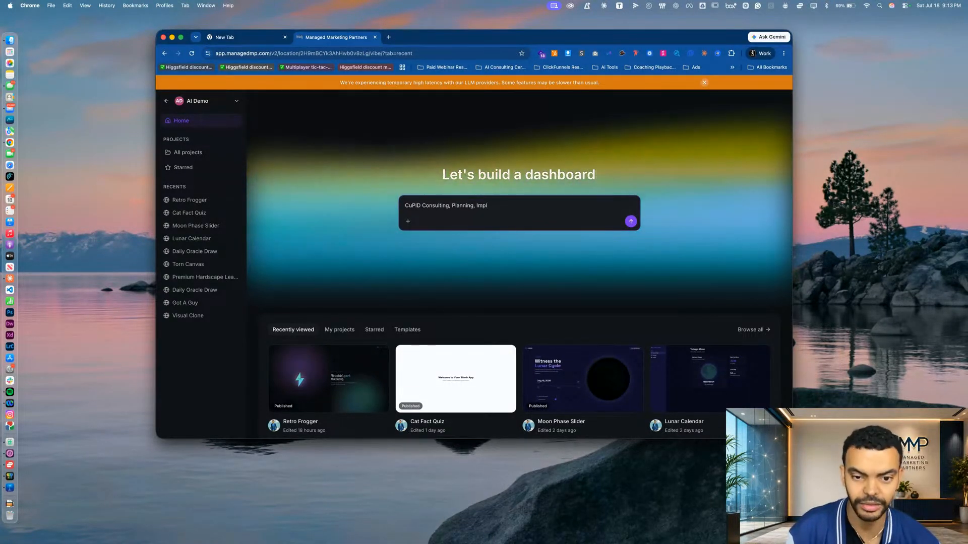
{"action": "type", "text": "ementat"}
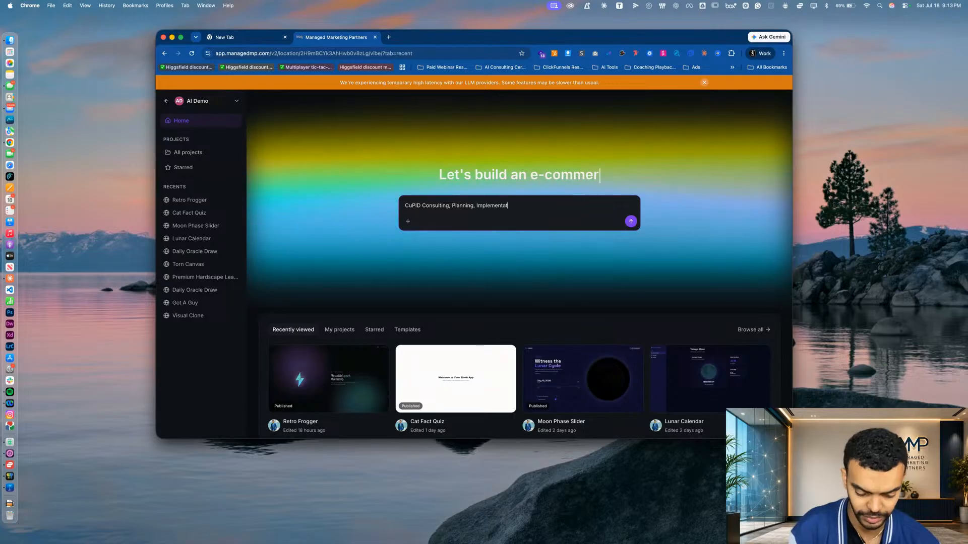
{"action": "type", "text": "ion, Deployment"}
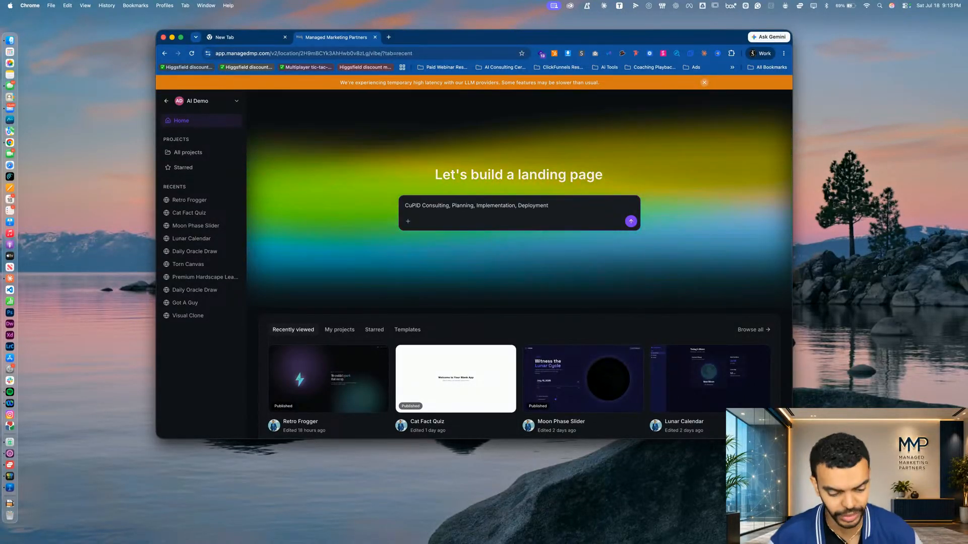
{"action": "key", "text": "super+a"}
{"action": "key", "text": "BackSpace"}
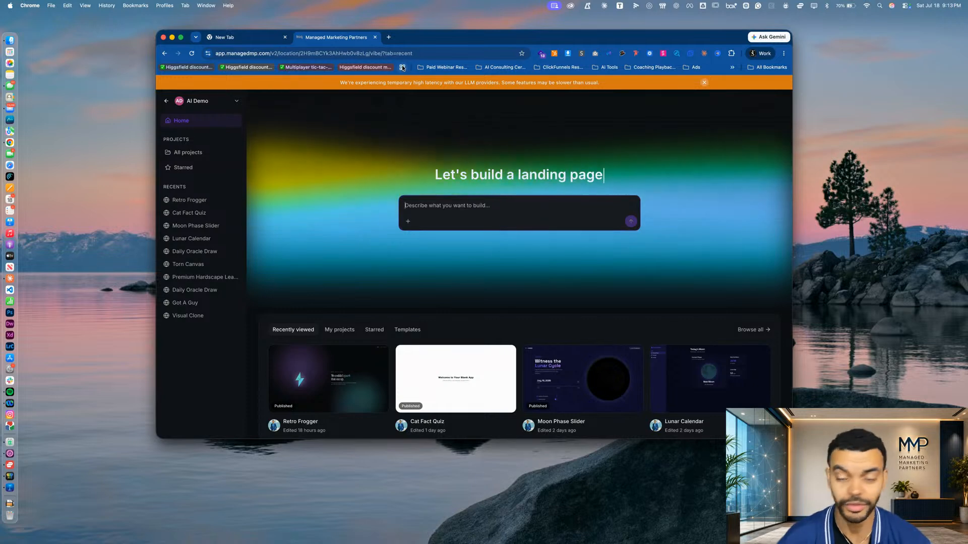
Open Google Maps in a new browser tab
{"action": "left_click", "coordinate": [389, 37]}
{"action": "type", "text": "map"}
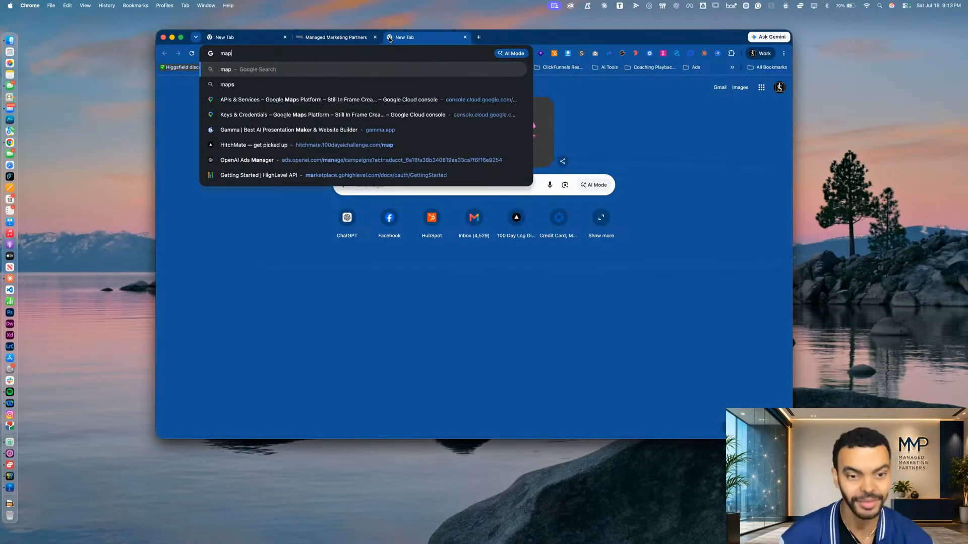
{"action": "type", "text": "s.go"}
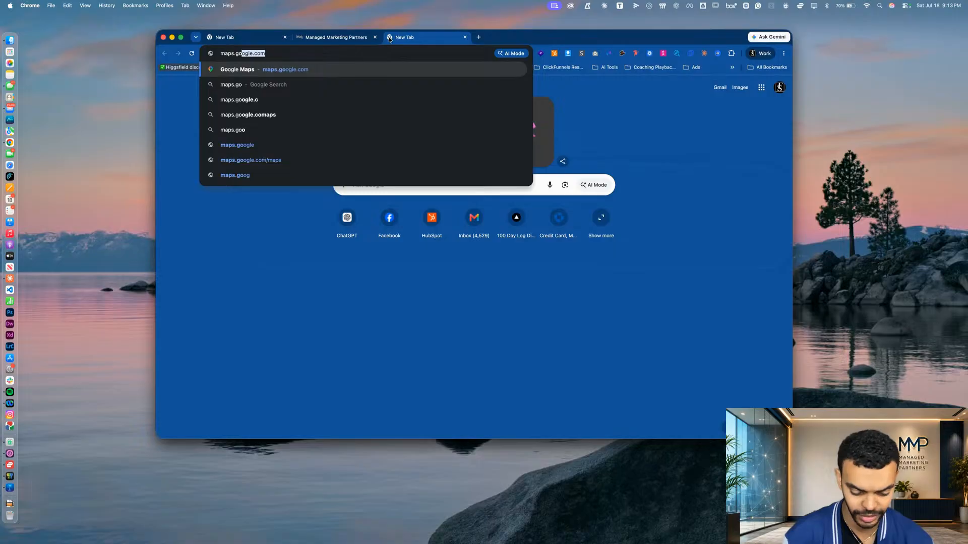
{"action": "type", "text": "ogle"}
{"action": "key", "text": "Return"}
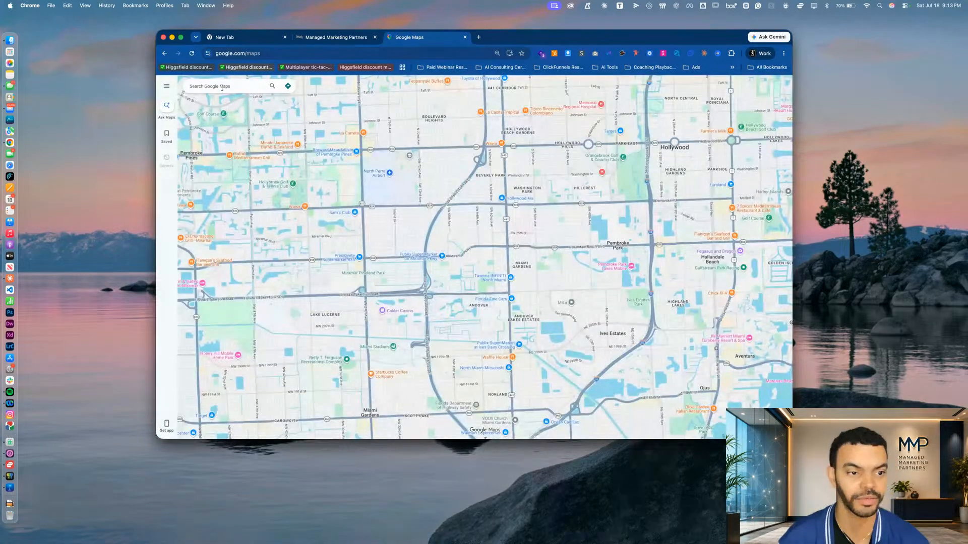
Search the map for "plumbing near me"
{"action": "type", "text": "plumbing"}
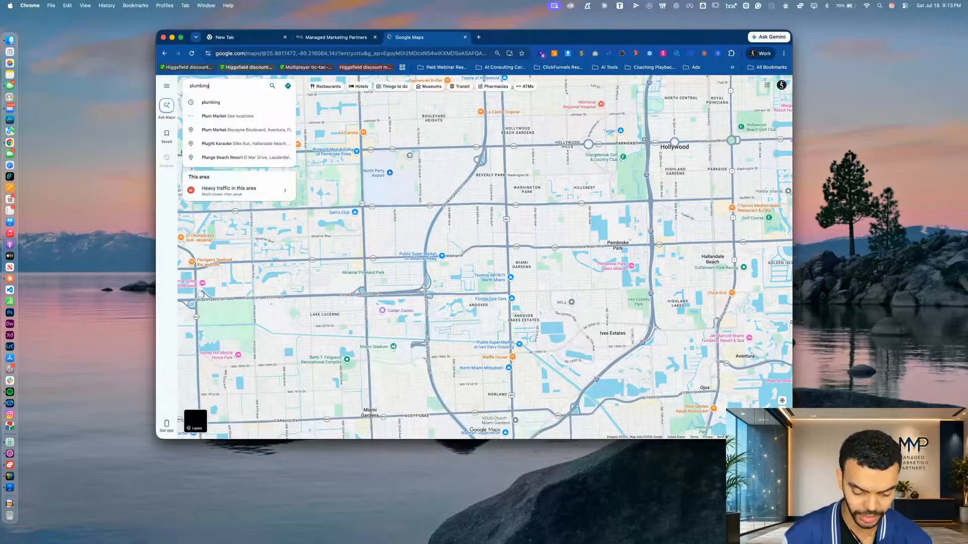
{"action": "type", "text": " near me"}
{"action": "key", "text": "Return"}
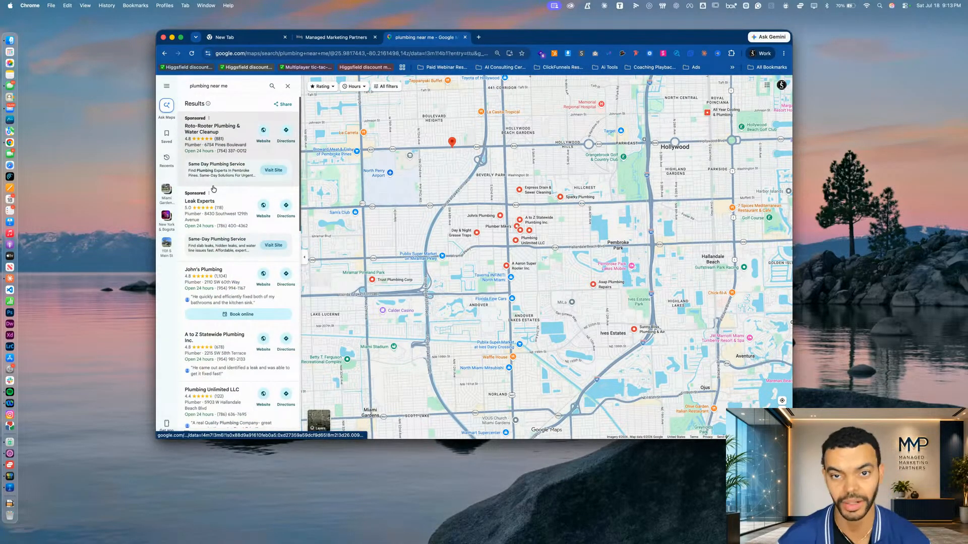
Find the Bargain Plumbing & Rooter listing in the search results and open its website
{"action": "scroll", "coordinate": [250, 152], "scroll_direction": "down", "scroll_amount": 5}
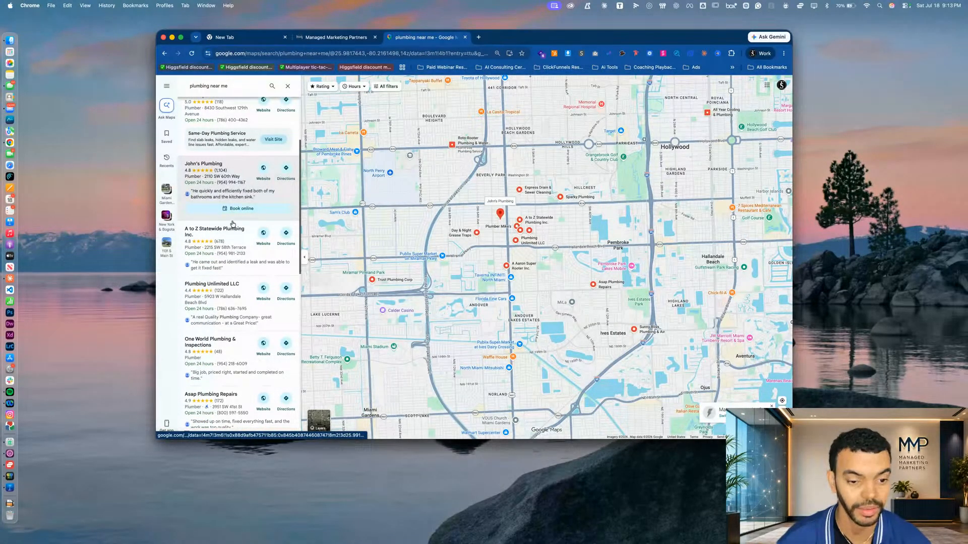
{"action": "scroll", "coordinate": [232, 224], "scroll_direction": "down", "scroll_amount": 10}
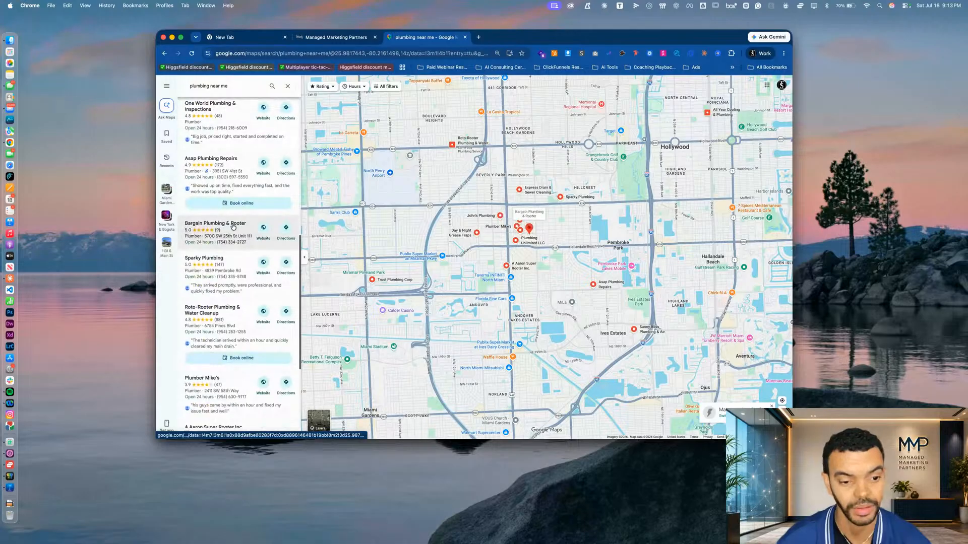
{"action": "left_click", "coordinate": [232, 227]}
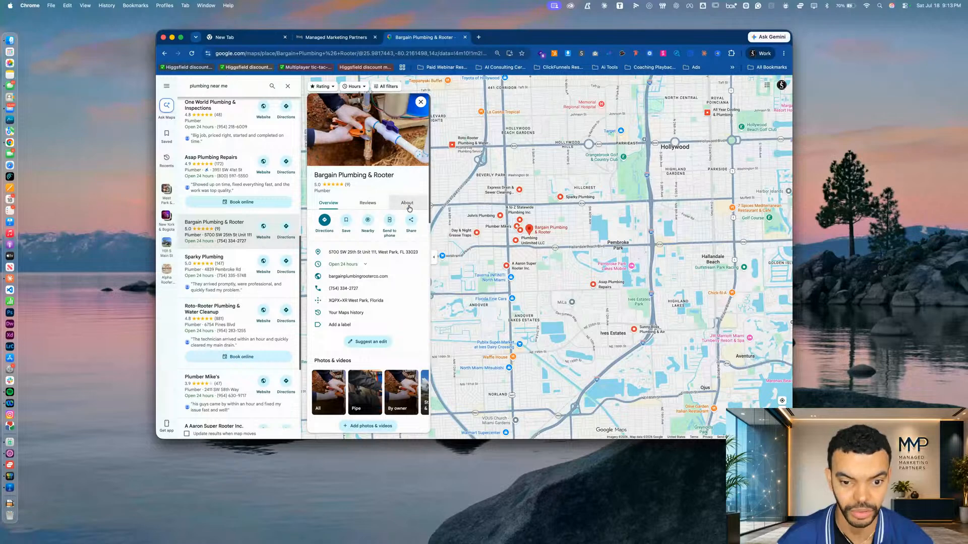
{"action": "left_click", "coordinate": [353, 277]}
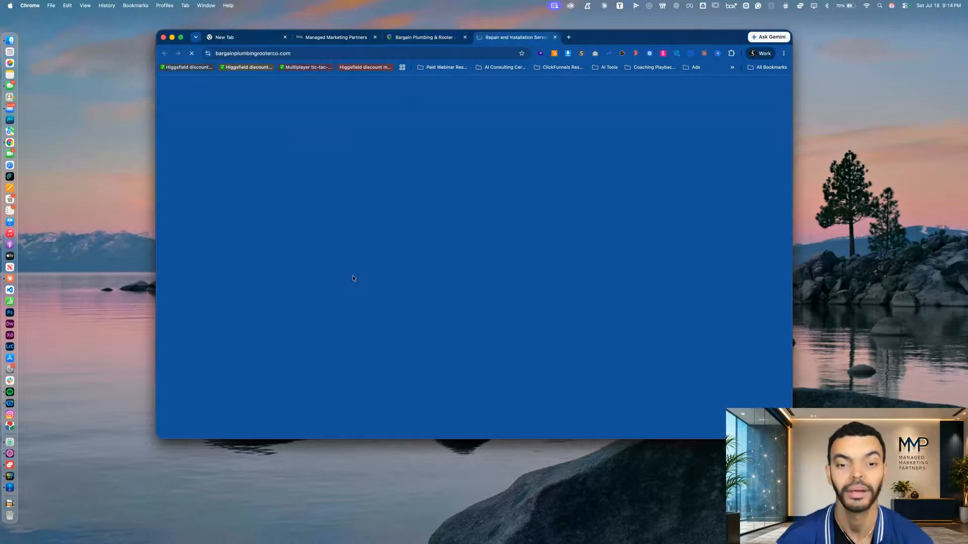
Examine the plumbing website's header, hero, service cards, About text and Why Choose This Service section, including its View Services link
{"action": "scroll", "coordinate": [440, 201], "scroll_direction": "down", "scroll_amount": 5}
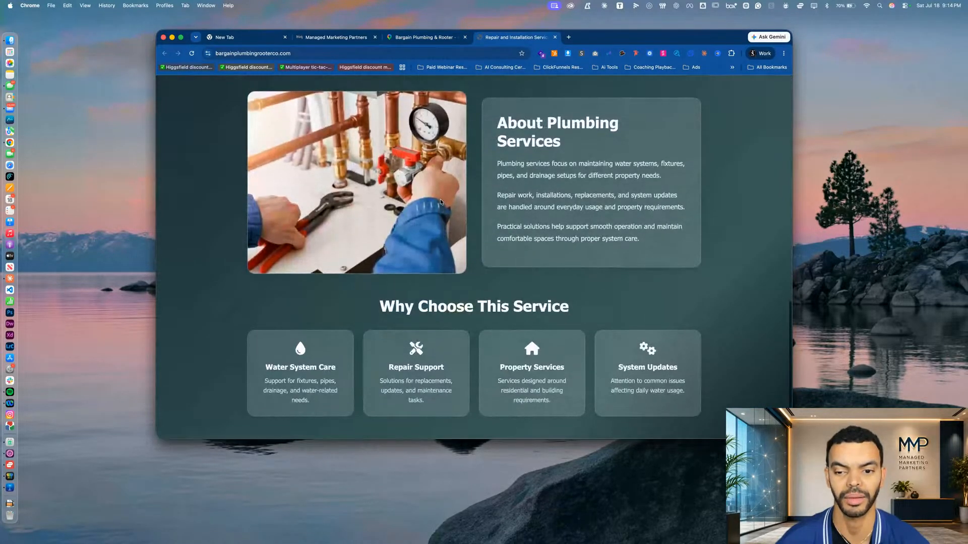
{"action": "scroll", "coordinate": [440, 201], "scroll_direction": "up", "scroll_amount": 10}
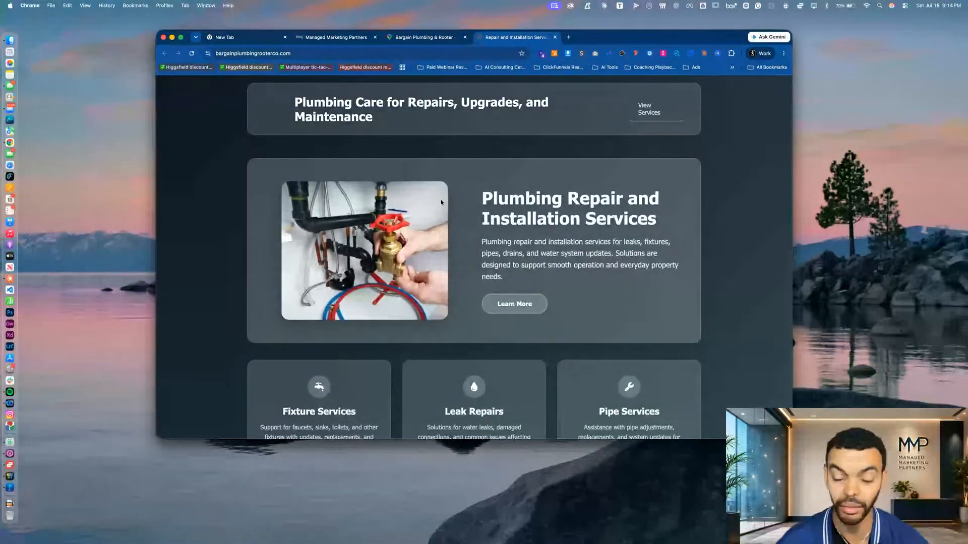
{"action": "left_click", "coordinate": [659, 109]}
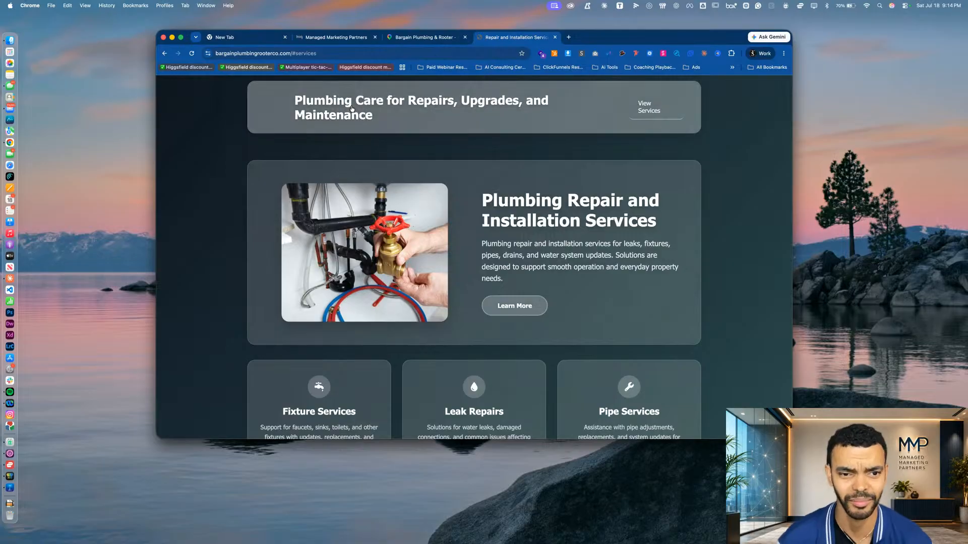
{"action": "scroll", "coordinate": [355, 214], "scroll_direction": "down", "scroll_amount": 1}
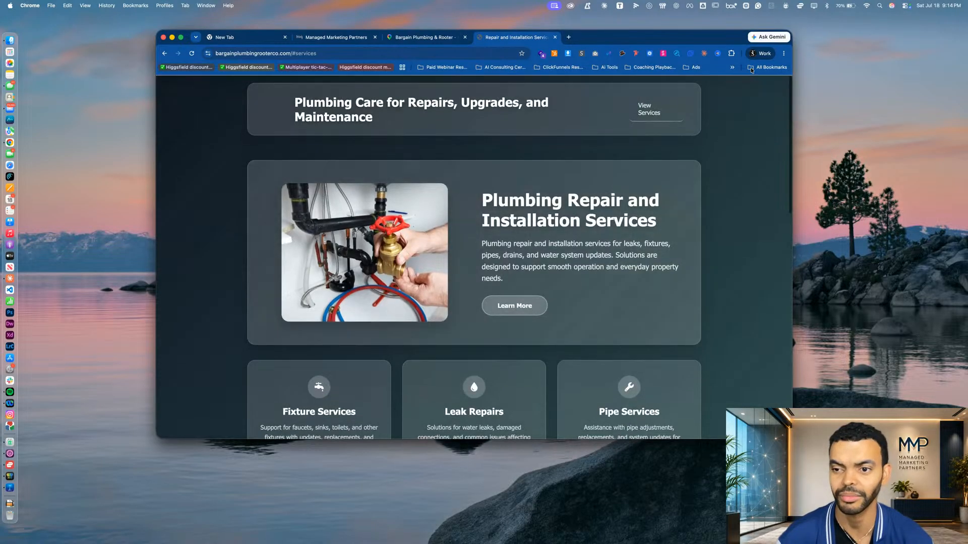
{"action": "scroll", "coordinate": [545, 291], "scroll_direction": "down", "scroll_amount": 10}
{"action": "scroll", "coordinate": [544, 291], "scroll_direction": "down", "scroll_amount": 5}
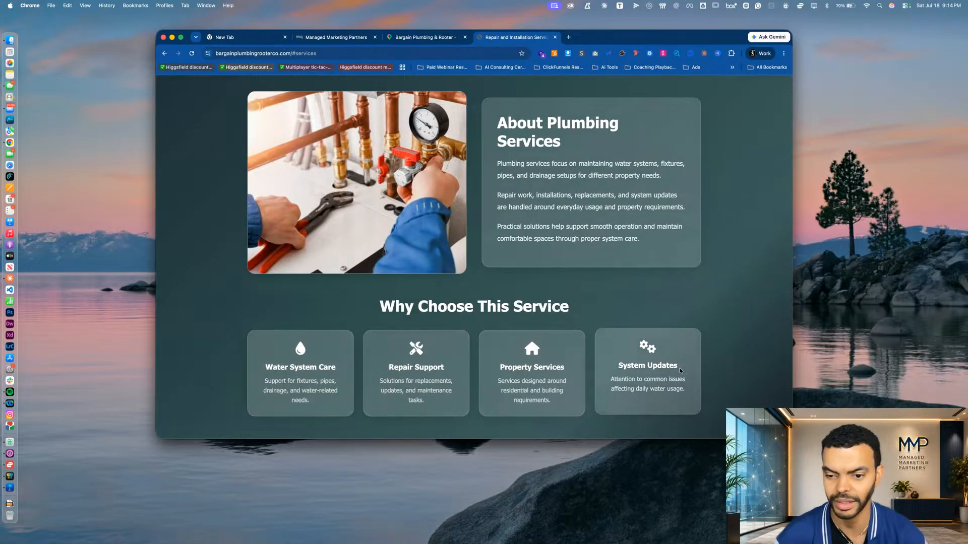
{"action": "scroll", "coordinate": [679, 369], "scroll_direction": "up", "scroll_amount": 4}
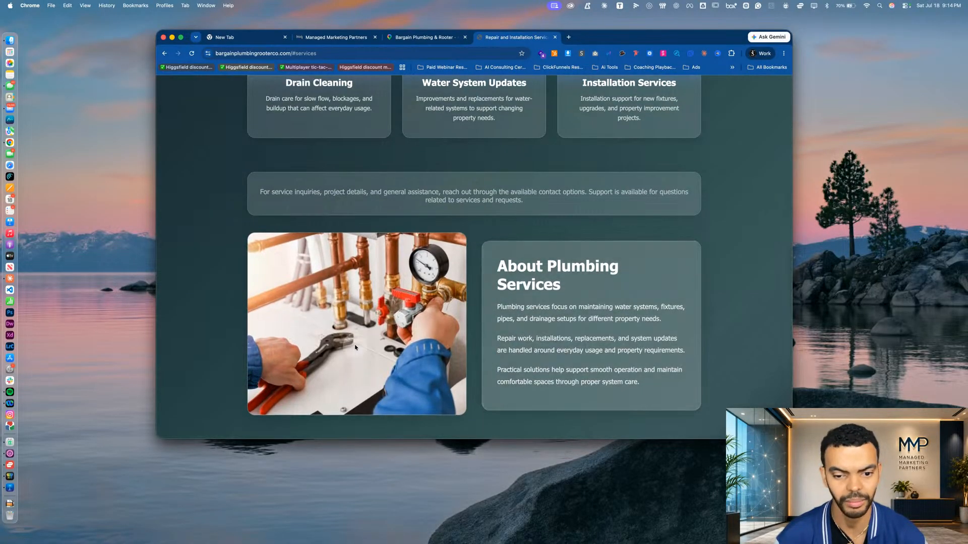
{"action": "scroll", "coordinate": [357, 347], "scroll_direction": "up", "scroll_amount": 1}
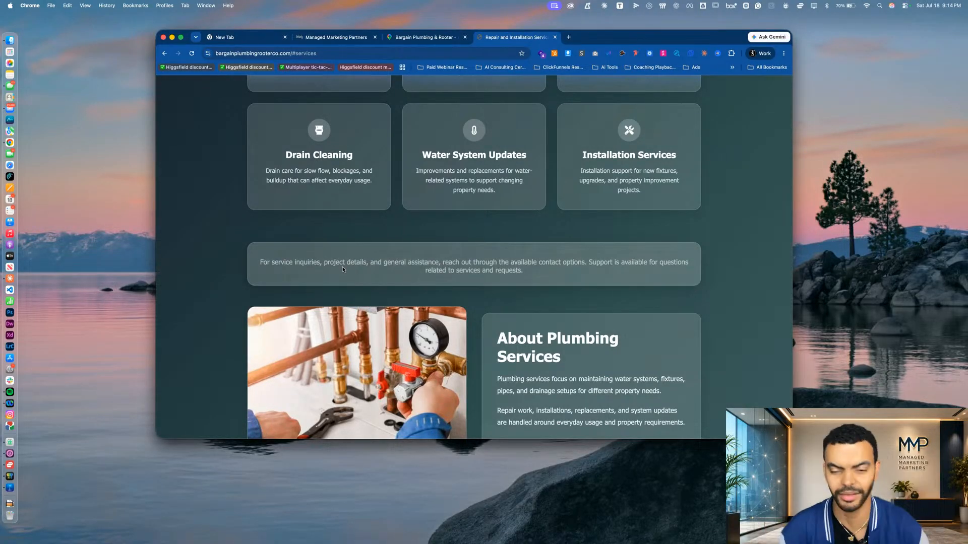
{"action": "scroll", "coordinate": [630, 147], "scroll_direction": "up", "scroll_amount": 3}
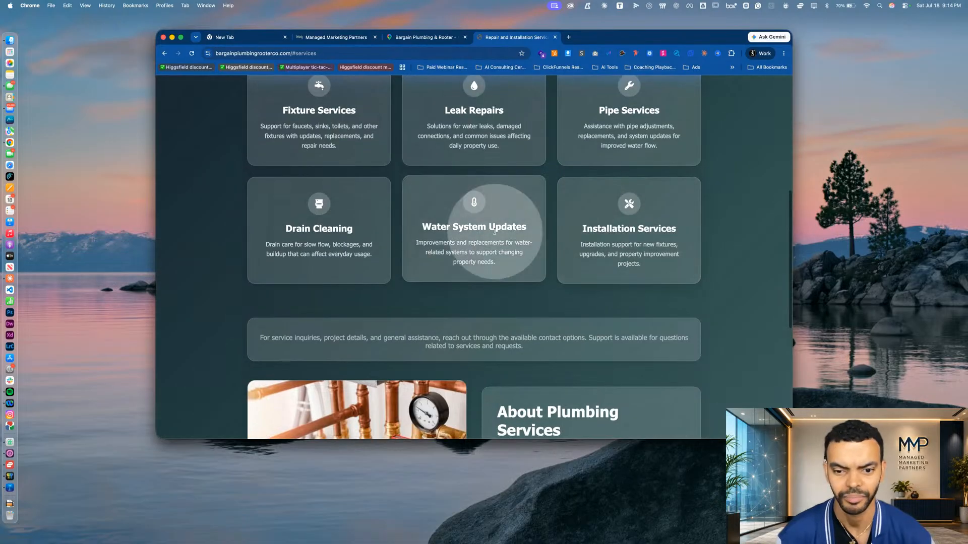
{"action": "scroll", "coordinate": [364, 211], "scroll_direction": "up", "scroll_amount": 5}
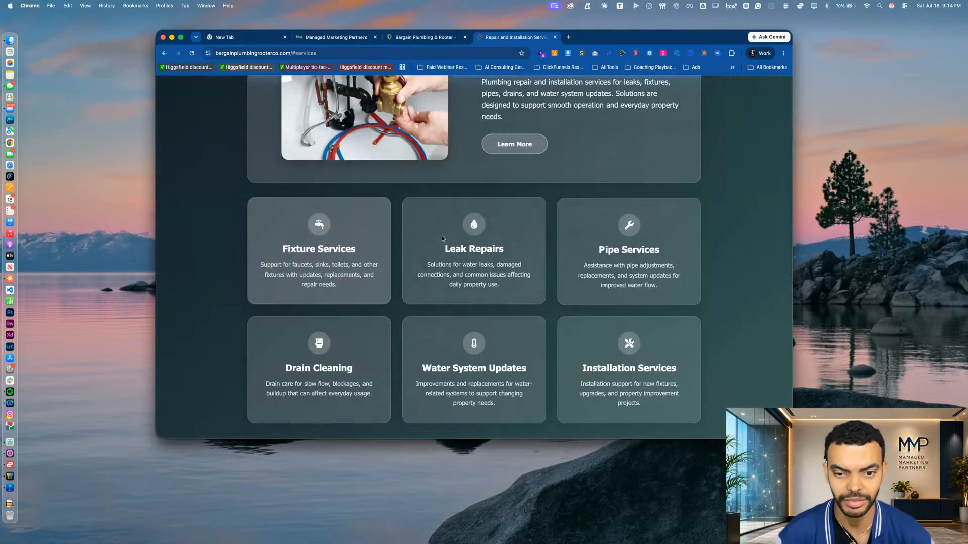
{"action": "scroll", "coordinate": [692, 235], "scroll_direction": "up", "scroll_amount": 5}
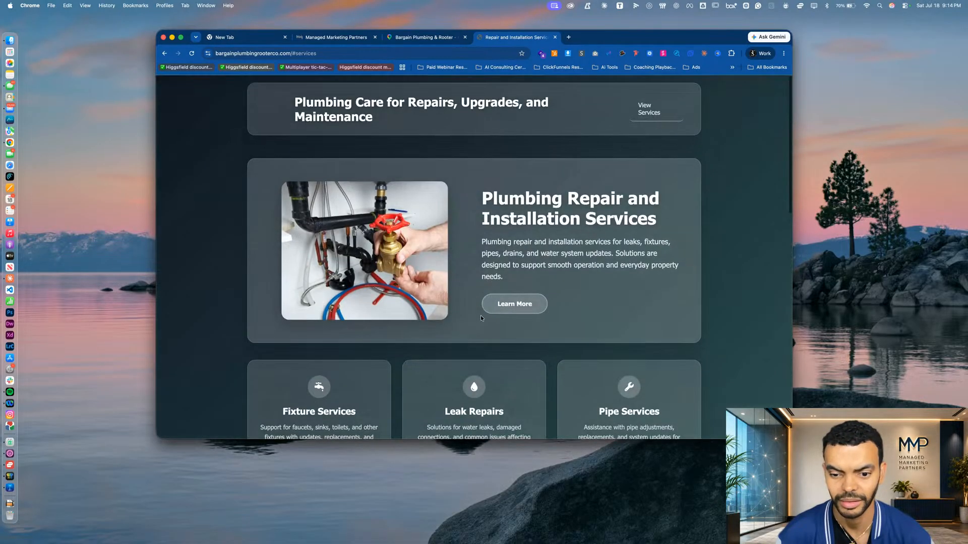
Test where the View Services and Learn More links on the plumbing website lead
{"action": "left_click", "coordinate": [664, 107]}
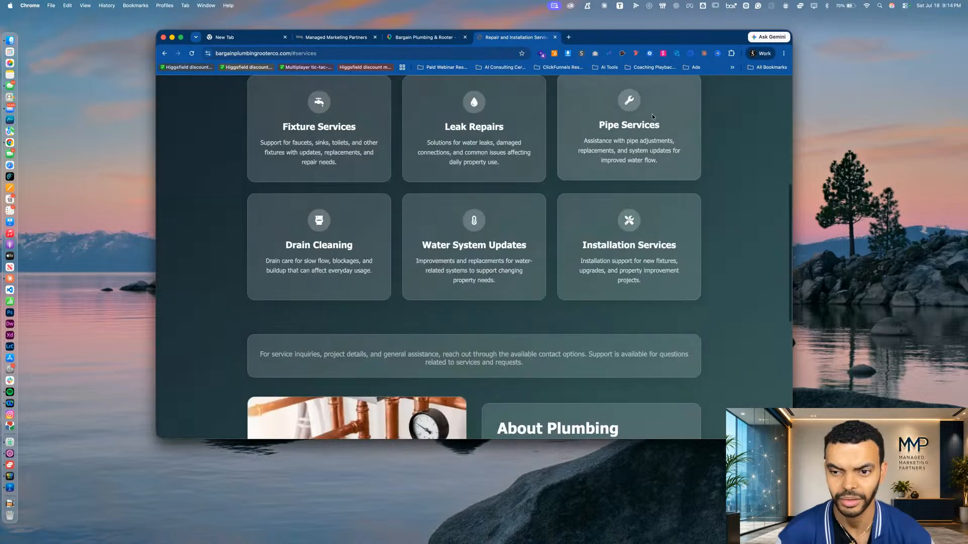
{"action": "scroll", "coordinate": [630, 126], "scroll_direction": "up", "scroll_amount": 10}
{"action": "left_click", "coordinate": [516, 304]}
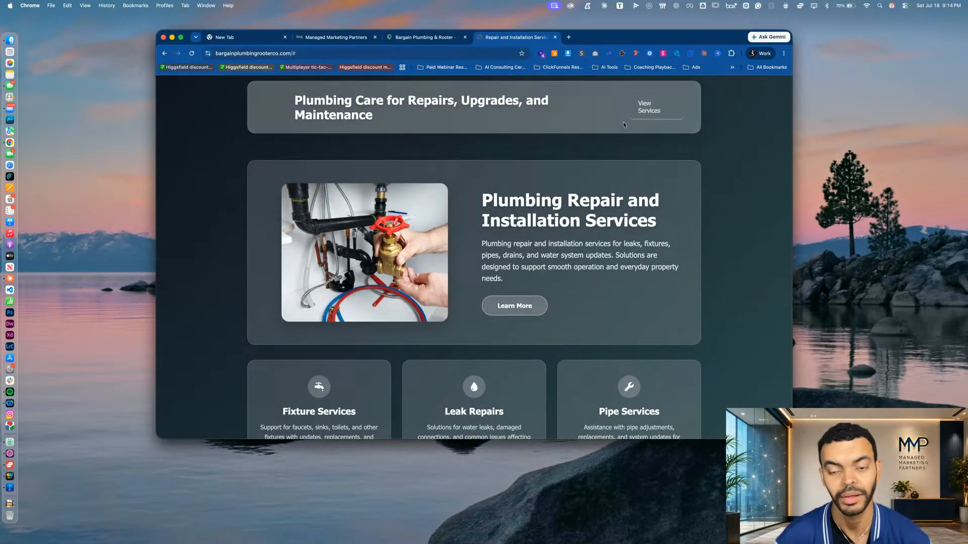
{"action": "left_click", "coordinate": [644, 110]}
{"action": "scroll", "coordinate": [378, 164], "scroll_direction": "up", "scroll_amount": 10}
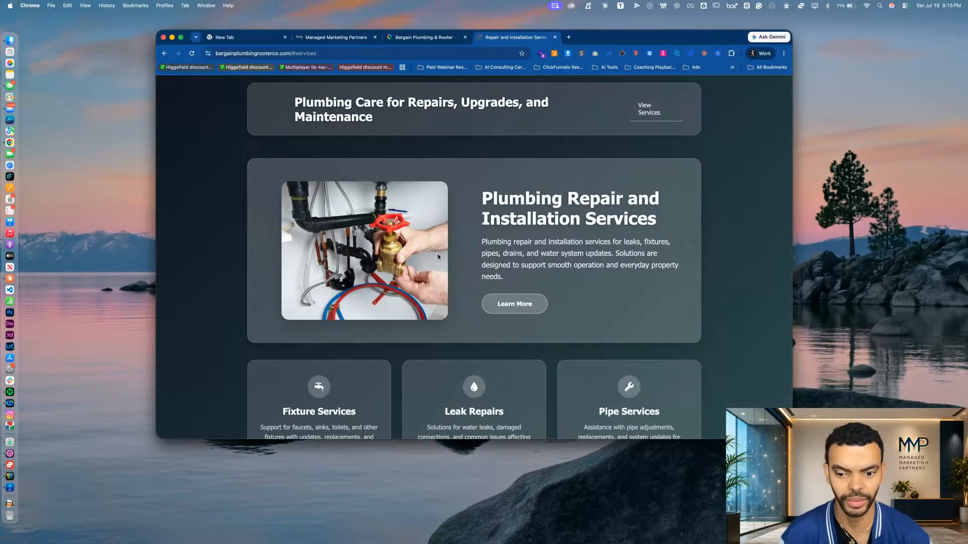
Return to the Bargain Plumbing & Rooter listing on Google Maps and review its About details and business photos
{"action": "left_click", "coordinate": [414, 38]}
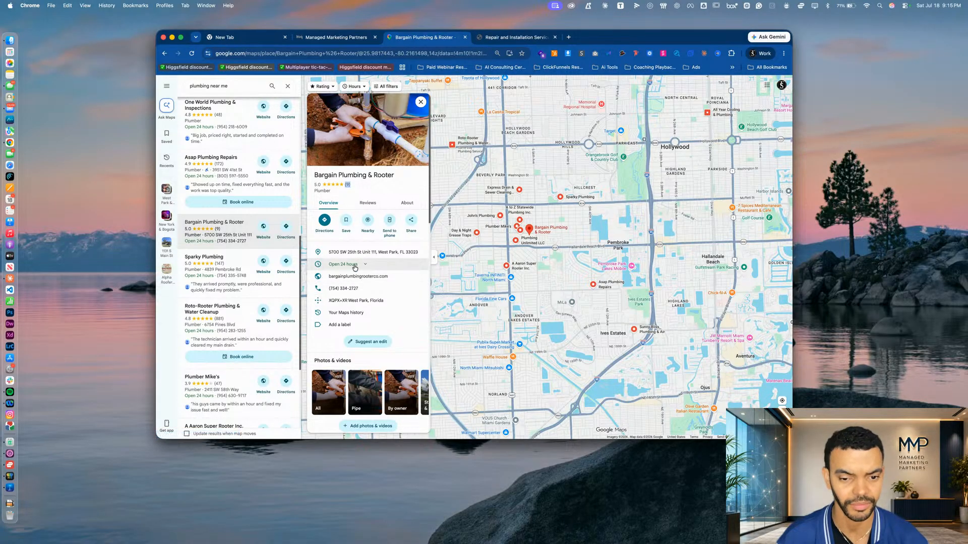
{"action": "left_click", "coordinate": [403, 204]}
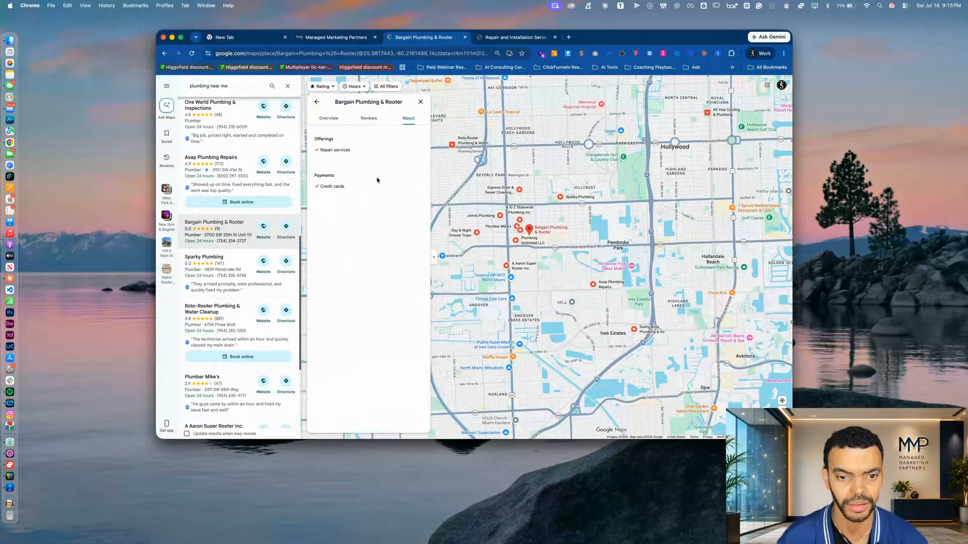
{"action": "left_click", "coordinate": [330, 118]}
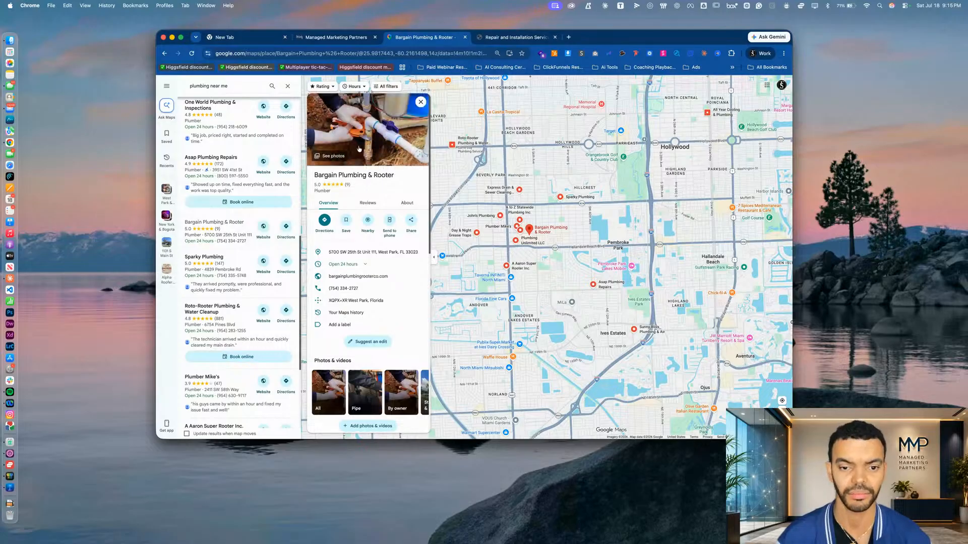
{"action": "left_click", "coordinate": [322, 157]}
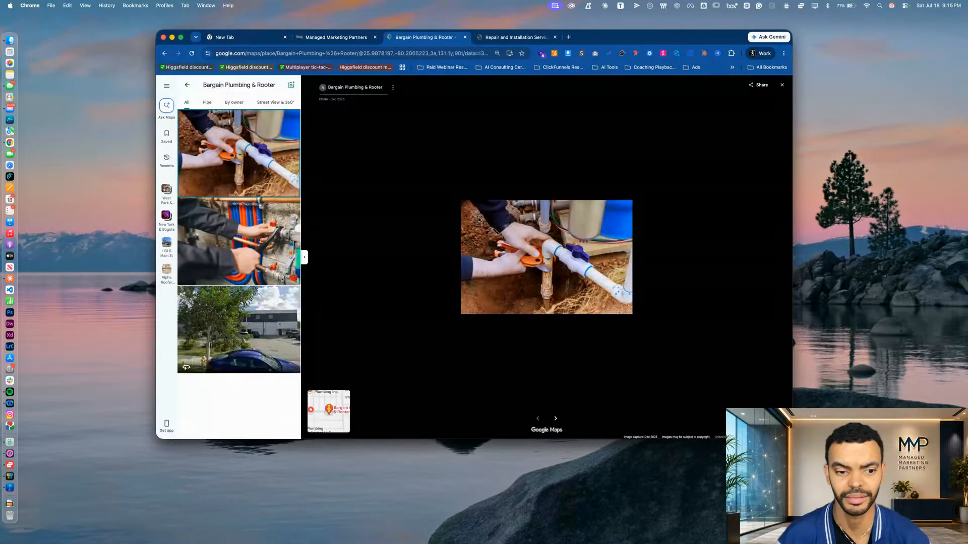
{"action": "left_click", "coordinate": [192, 267]}
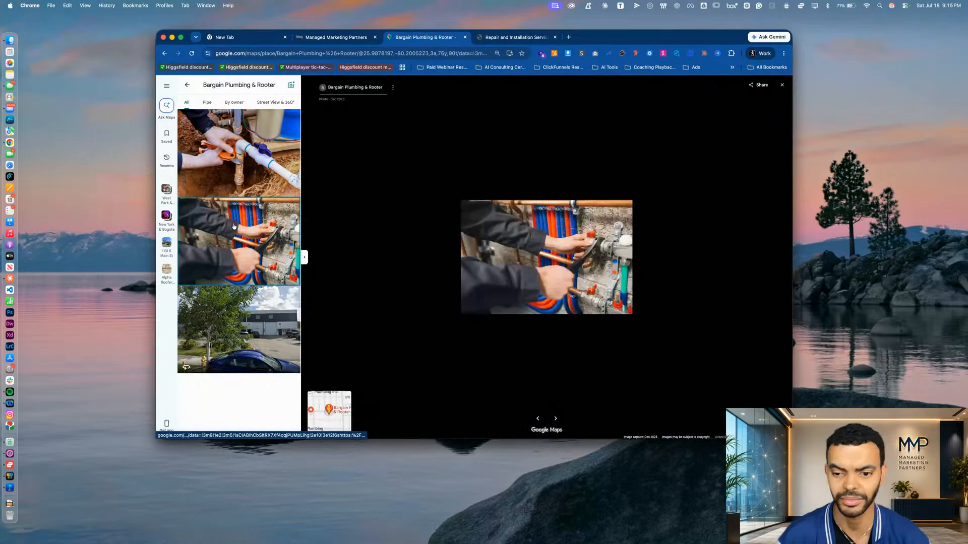
Review the street view image, pipe photo and owner-supplied photos of Bargain Plumbing & Rooter, and return to the business overview
{"action": "left_click", "coordinate": [248, 343]}
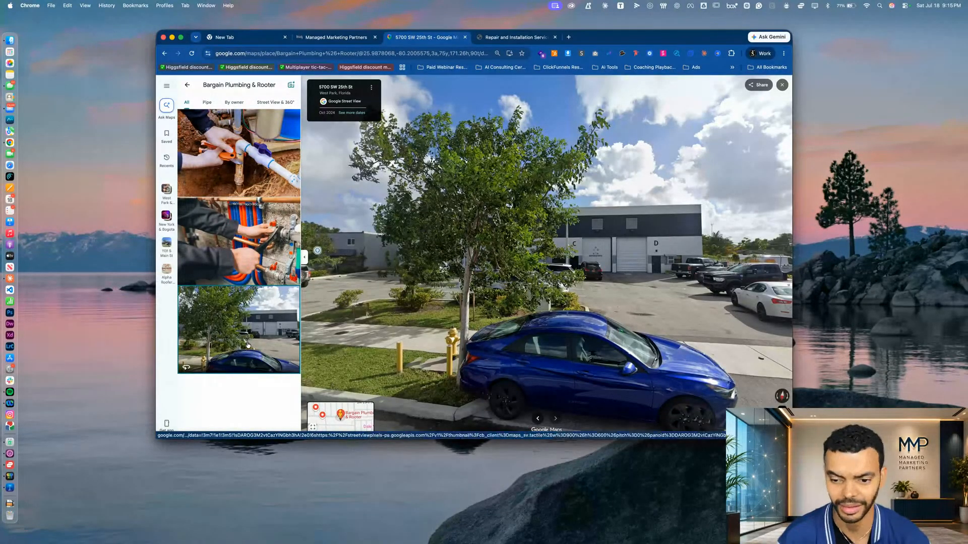
{"action": "left_click", "coordinate": [256, 174]}
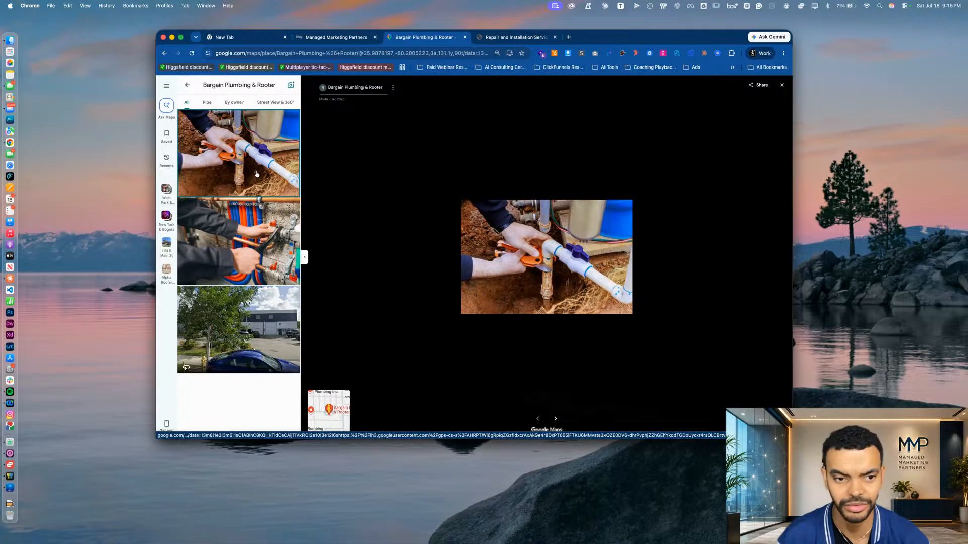
{"action": "left_click", "coordinate": [205, 105]}
{"action": "left_click", "coordinate": [187, 104]}
{"action": "left_click", "coordinate": [233, 105]}
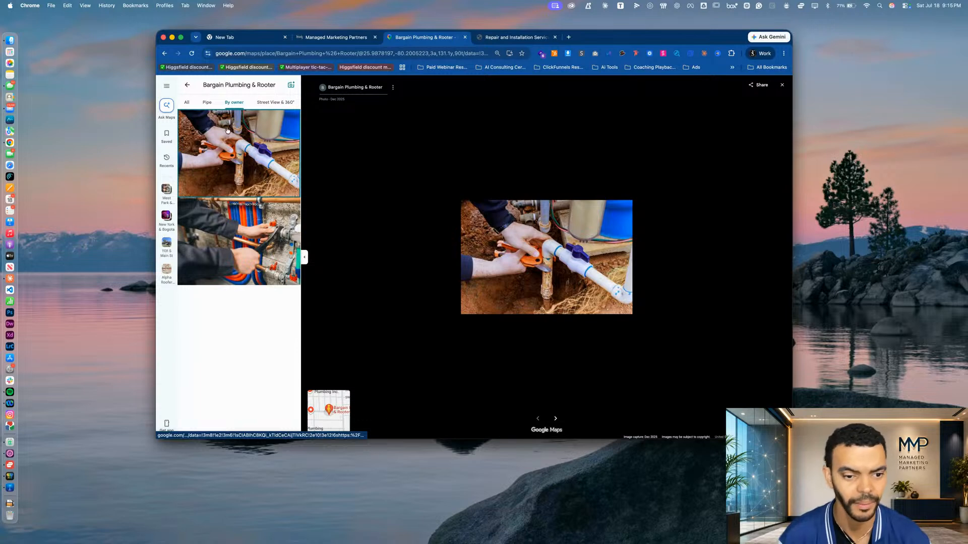
{"action": "left_click", "coordinate": [186, 103]}
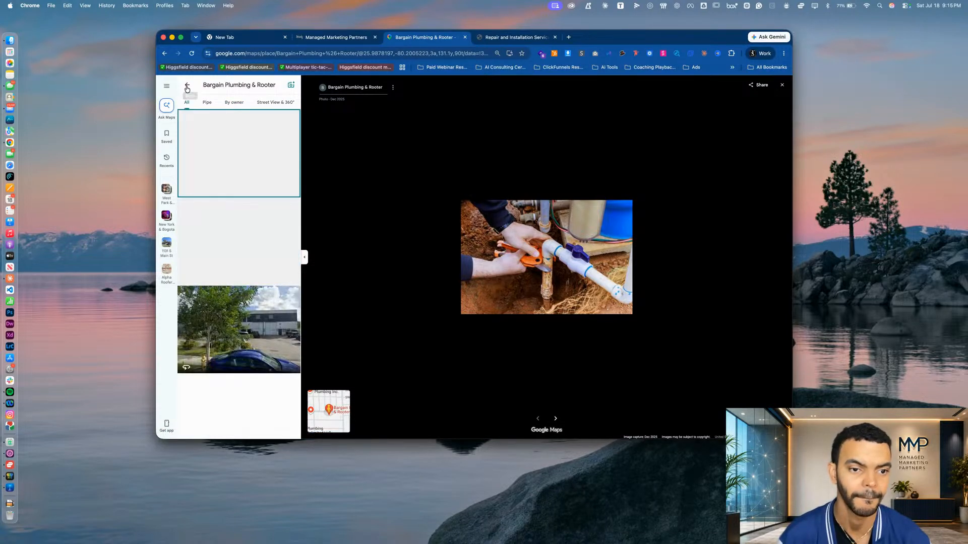
{"action": "left_click", "coordinate": [187, 88]}
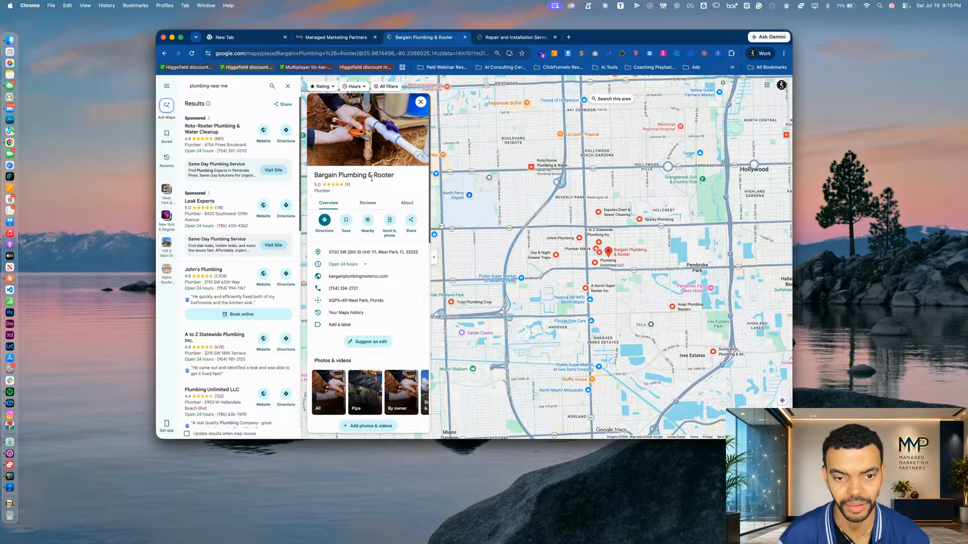
Copy the website link from the Bargain Plumbing & Rooter listing and replace the address in the plumbing website's tab with it
{"action": "scroll", "coordinate": [373, 225], "scroll_direction": "down", "scroll_amount": 2}
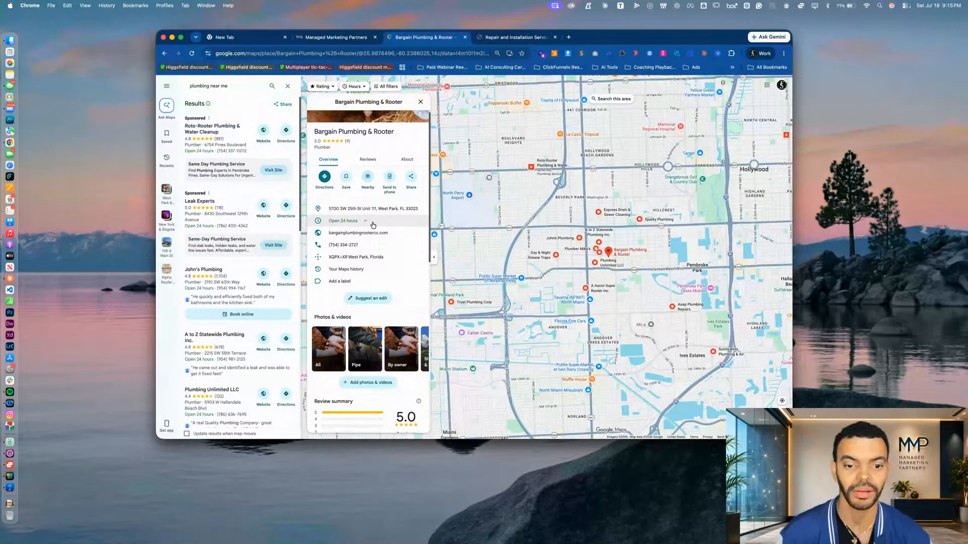
{"action": "right_click", "coordinate": [358, 234]}
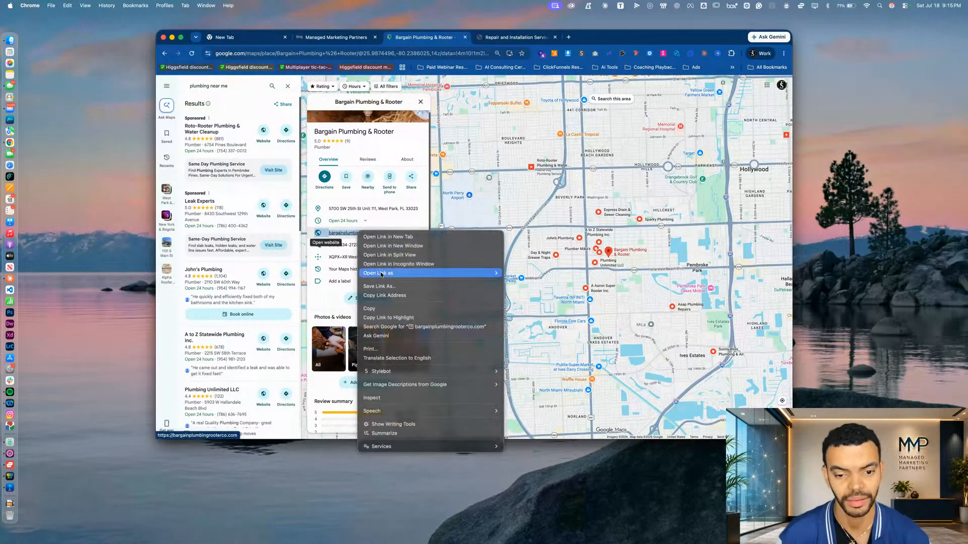
{"action": "left_click", "coordinate": [384, 295]}
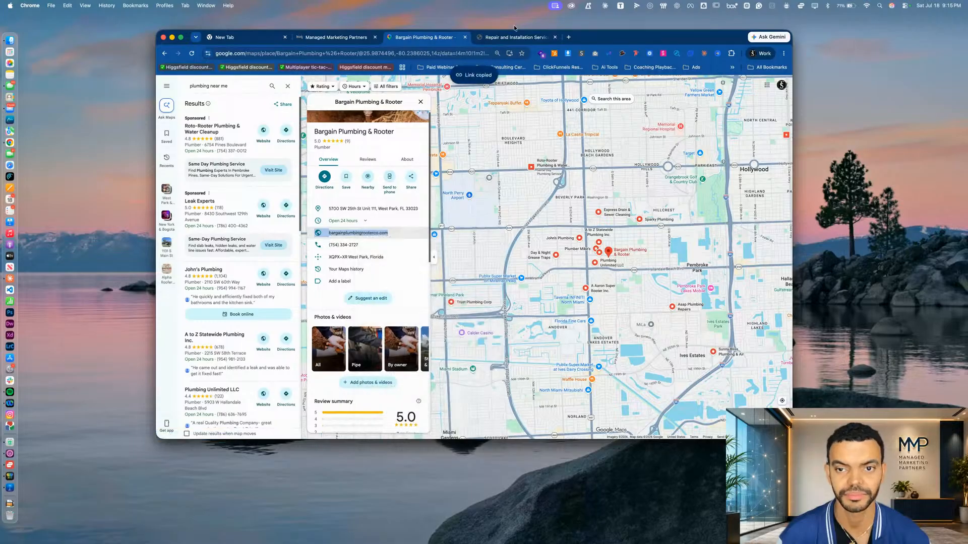
{"action": "left_click", "coordinate": [513, 41]}
{"action": "left_click", "coordinate": [288, 52]}
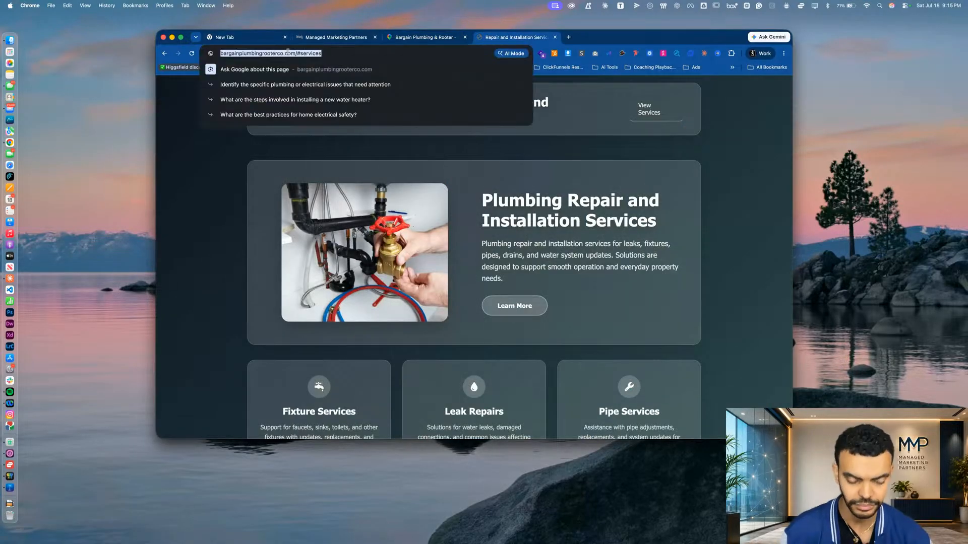
{"action": "key", "text": "BackSpace"}
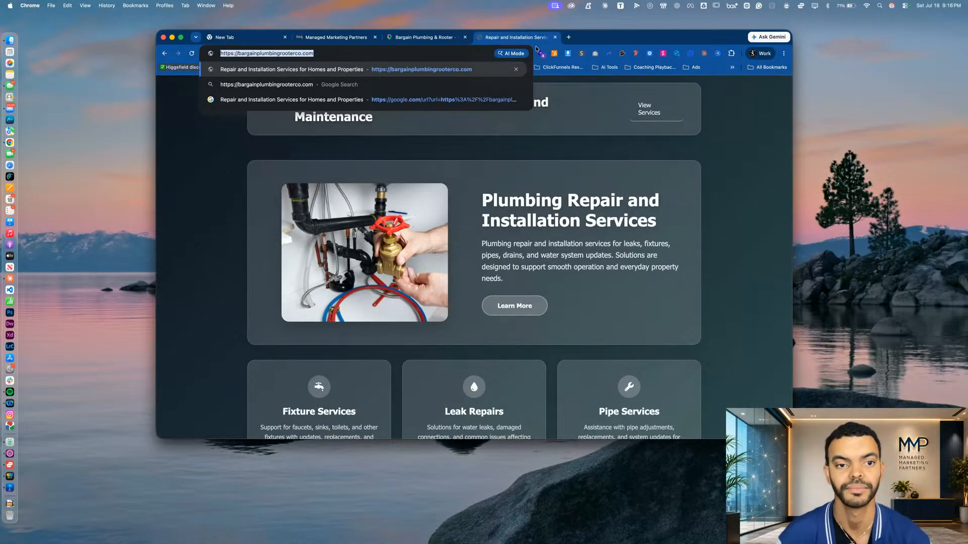
Switch to the Managed Marketing Partners app builder, get its project prompt ready for input and launch Wispr Flow for dictation
{"action": "left_click", "coordinate": [324, 38]}
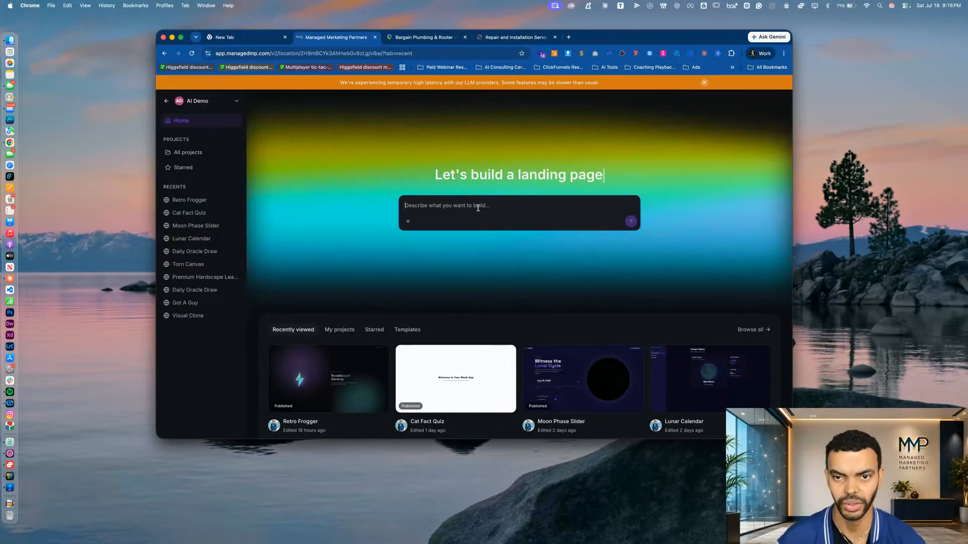
{"action": "left_click", "coordinate": [423, 203]}
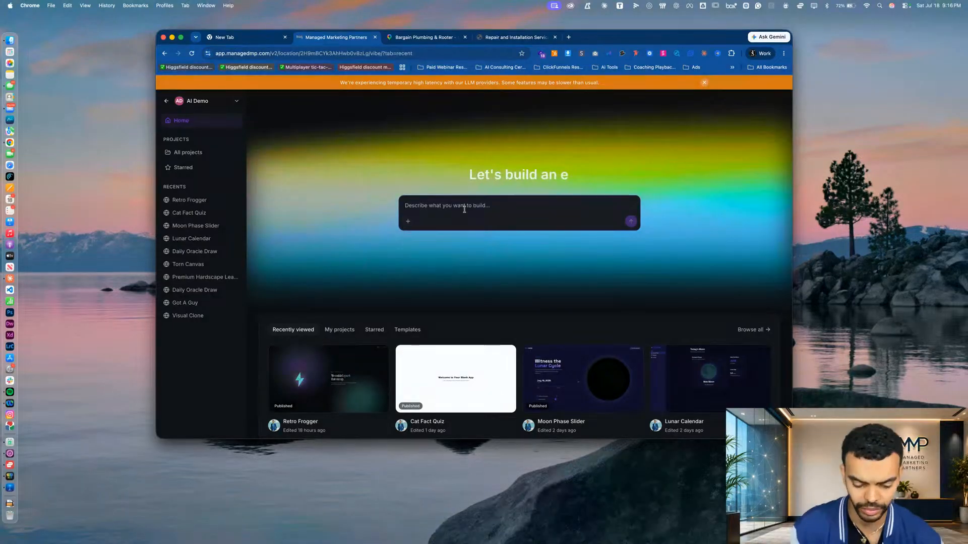
{"action": "type", "text": "wis"}
{"action": "key", "text": "BackSpace"}
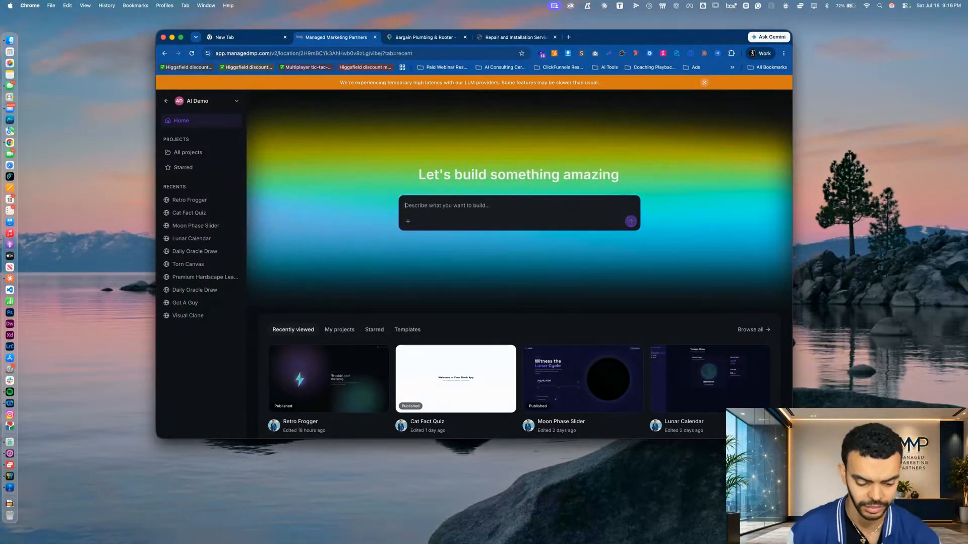
{"action": "key", "text": "super+space"}
{"action": "type", "text": "wispr"}
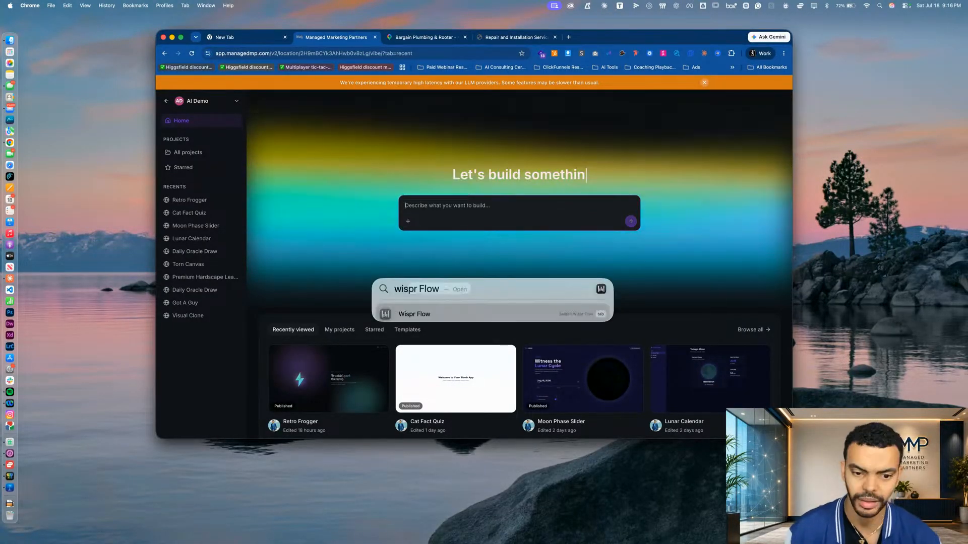
{"action": "key", "text": "Return"}
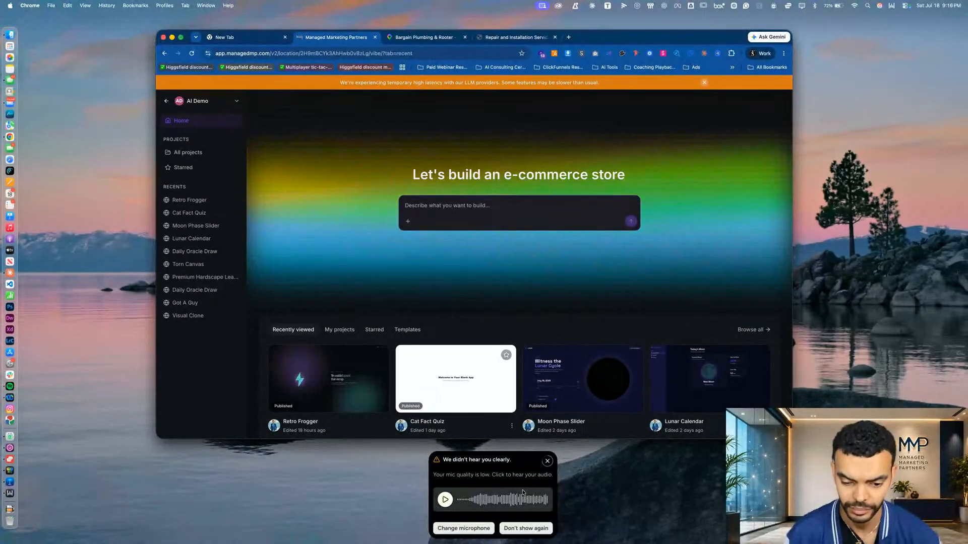
{"action": "left_click", "coordinate": [548, 462]}
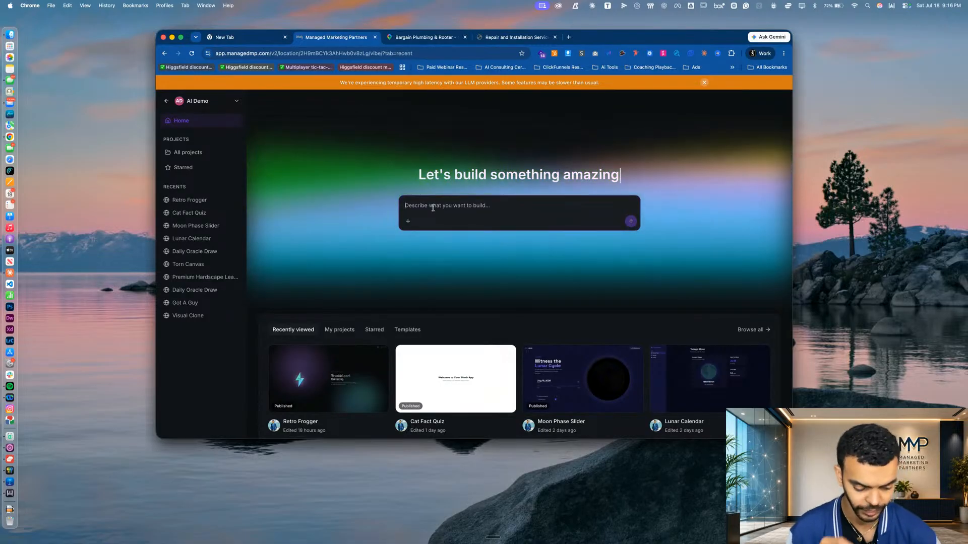
{"action": "key", "text": "fn"}
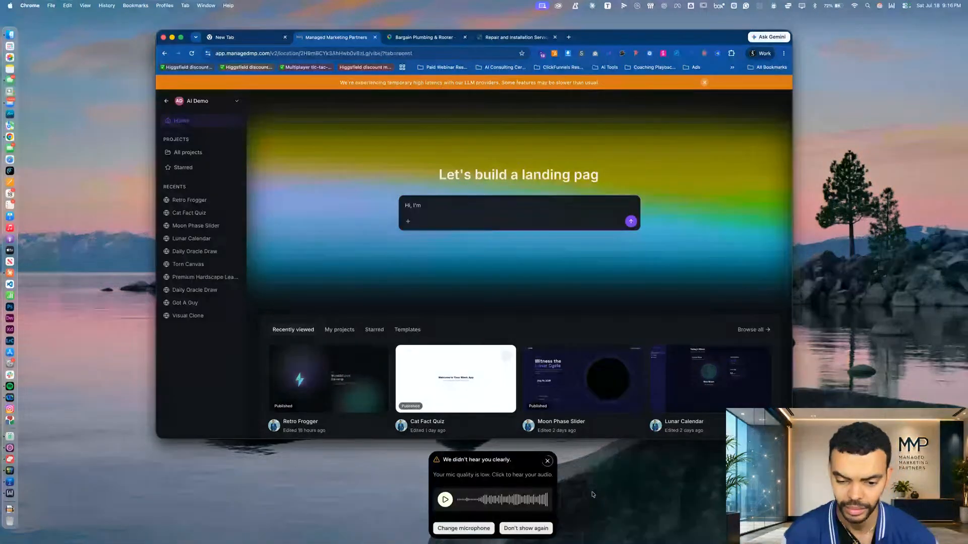
{"action": "left_click", "coordinate": [546, 460]}
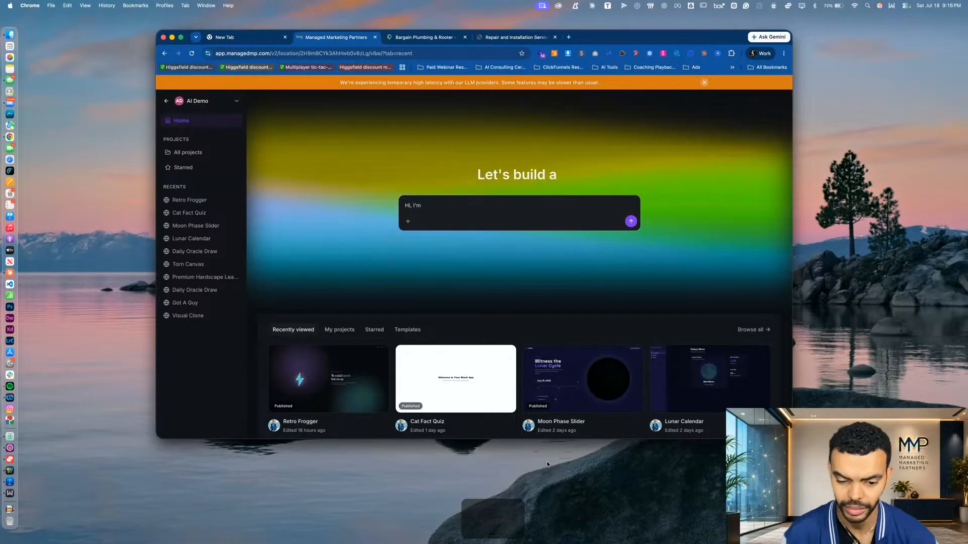
{"action": "triple_click", "coordinate": [444, 210]}
{"action": "key", "text": "BackSpace"}
Dictate and submit a prompt about remaking a plumbing company's website with a gamified lead magnet, asking to discuss ideas before anything is built
{"action": "key", "text": "fn"}
{"action": "key", "text": "fn"}
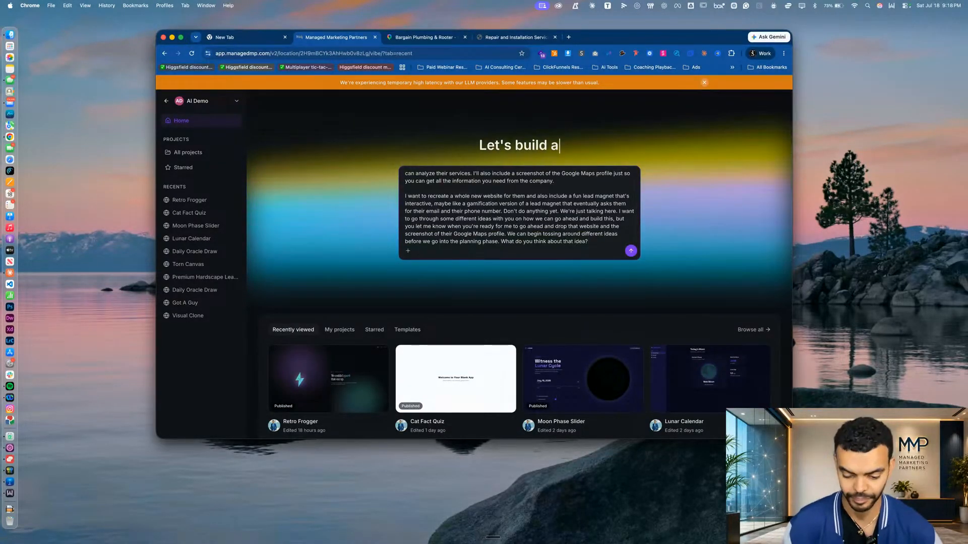
{"action": "scroll", "coordinate": [510, 237], "scroll_direction": "up", "scroll_amount": 3}
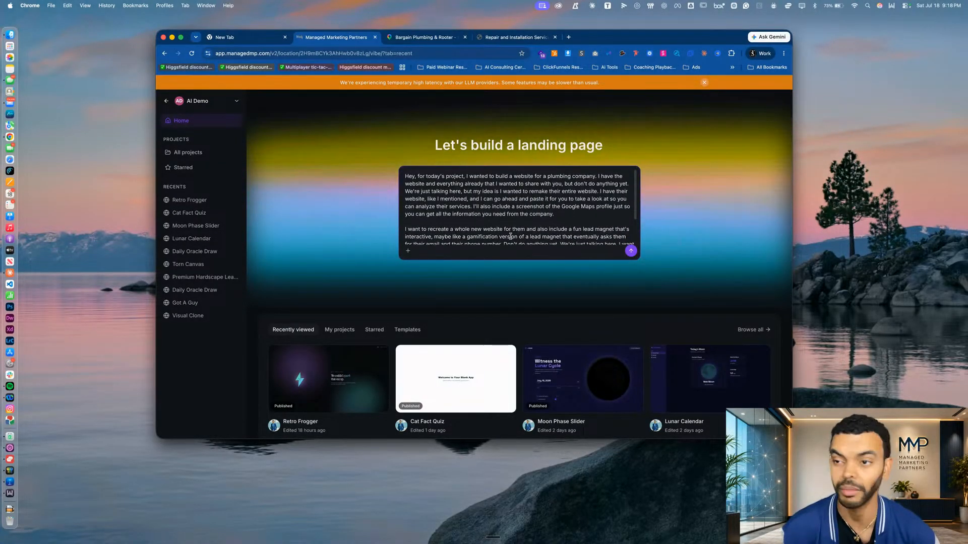
{"action": "scroll", "coordinate": [511, 236], "scroll_direction": "down", "scroll_amount": 3}
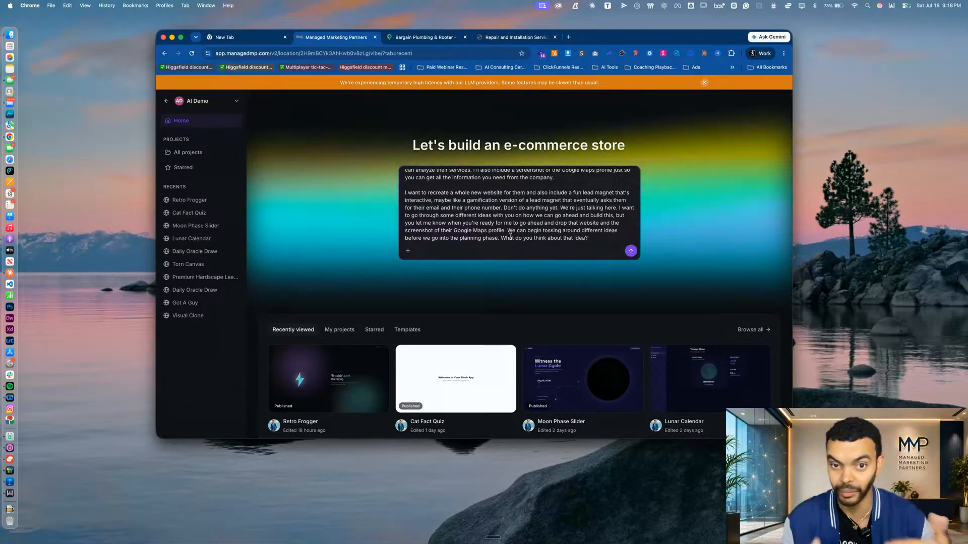
{"action": "key", "text": "Return"}
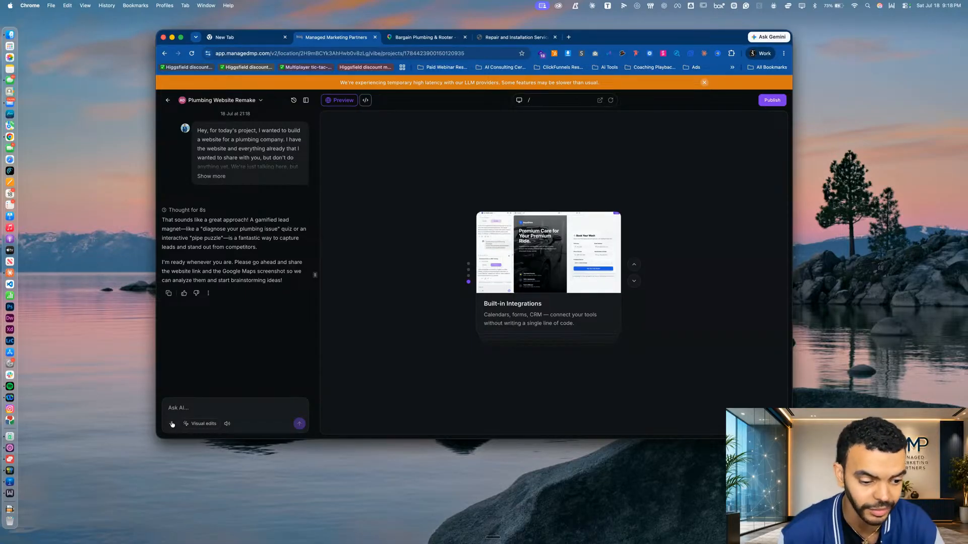
Capture a screenshot of the Bargain Plumbing & Rooter profile on Google Maps and attach it to the Plumbing Website Remake chat
{"action": "left_click", "coordinate": [435, 35]}
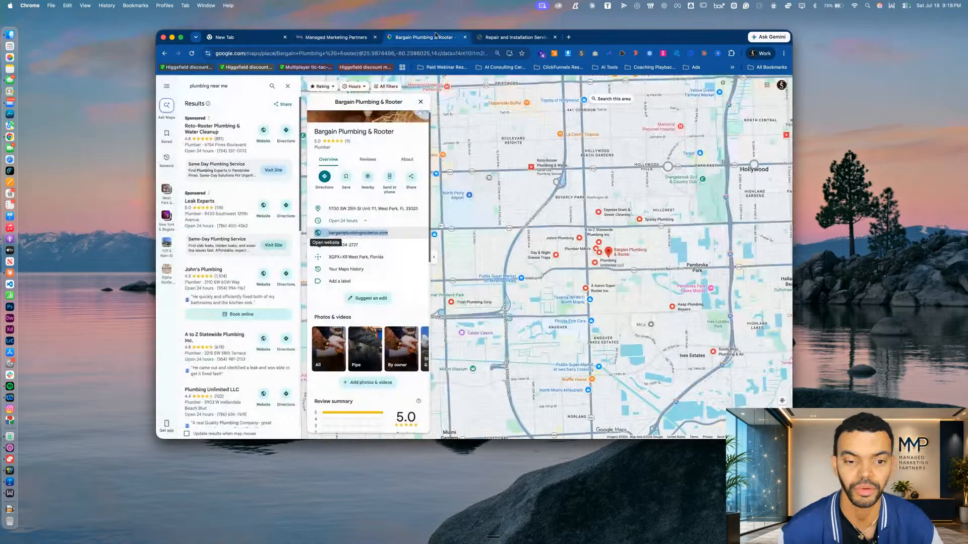
{"action": "scroll", "coordinate": [381, 320], "scroll_direction": "up", "scroll_amount": 2}
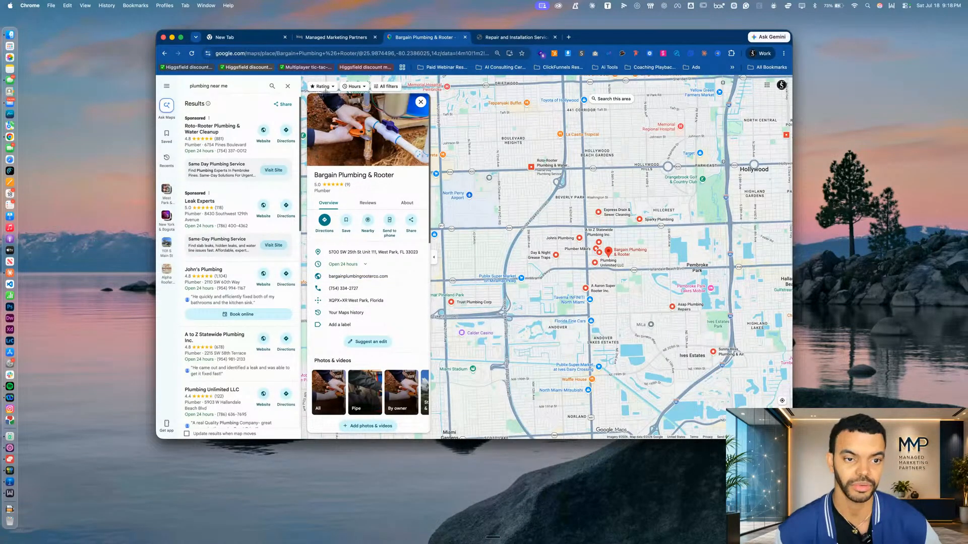
{"action": "left_click_drag", "start_coordinate": [301, 76], "coordinate": [432, 430]}
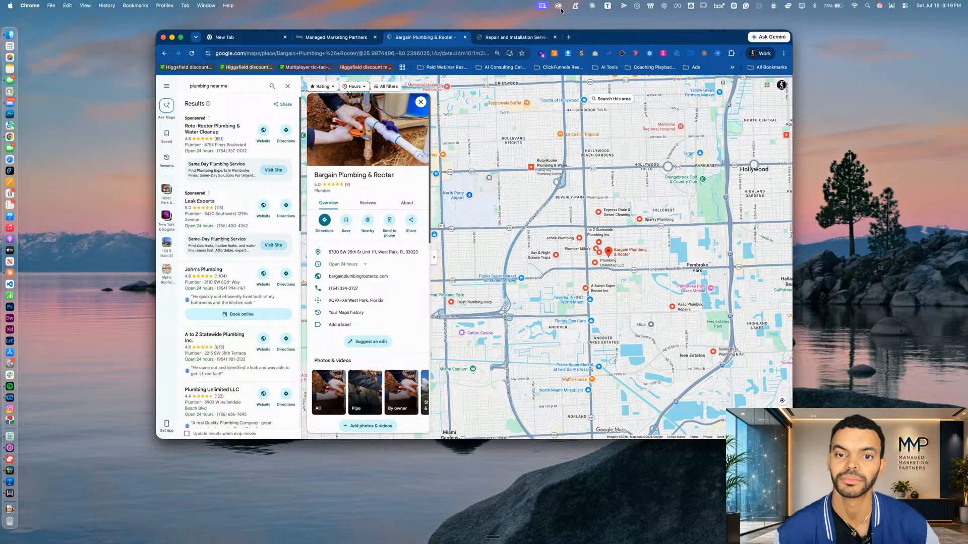
{"action": "left_click", "coordinate": [498, 38]}
{"action": "left_click", "coordinate": [342, 39]}
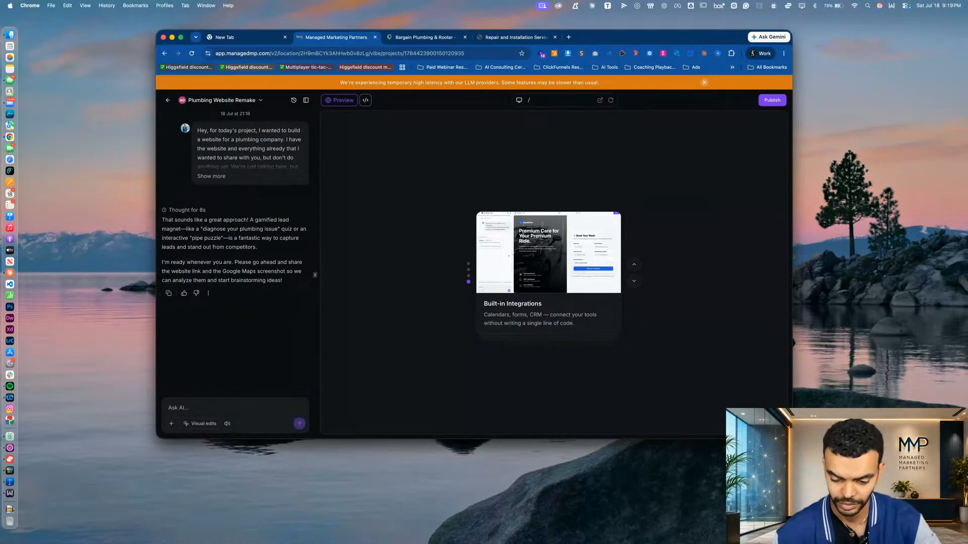
{"action": "left_click_drag", "start_coordinate": [519, 377], "coordinate": [225, 364]}
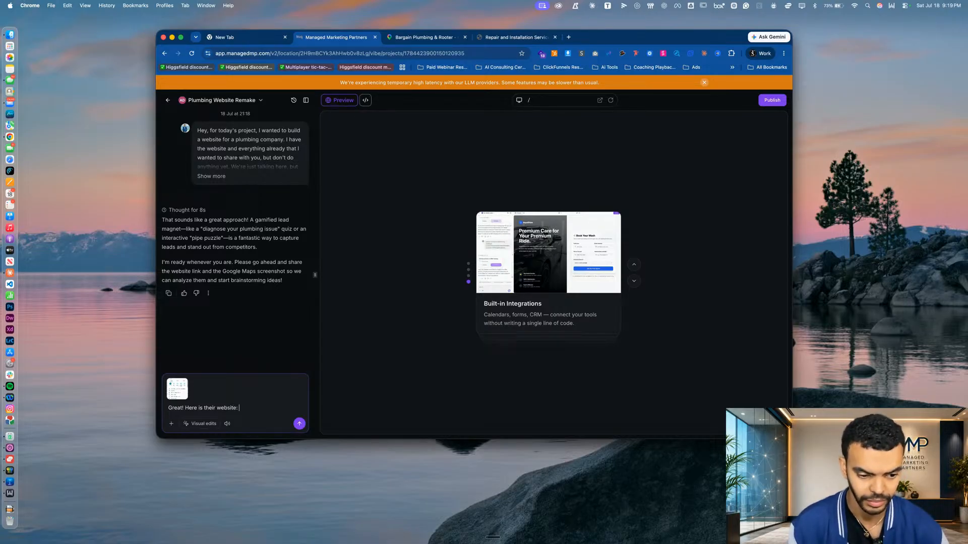
{"action": "left_click", "coordinate": [513, 39]}
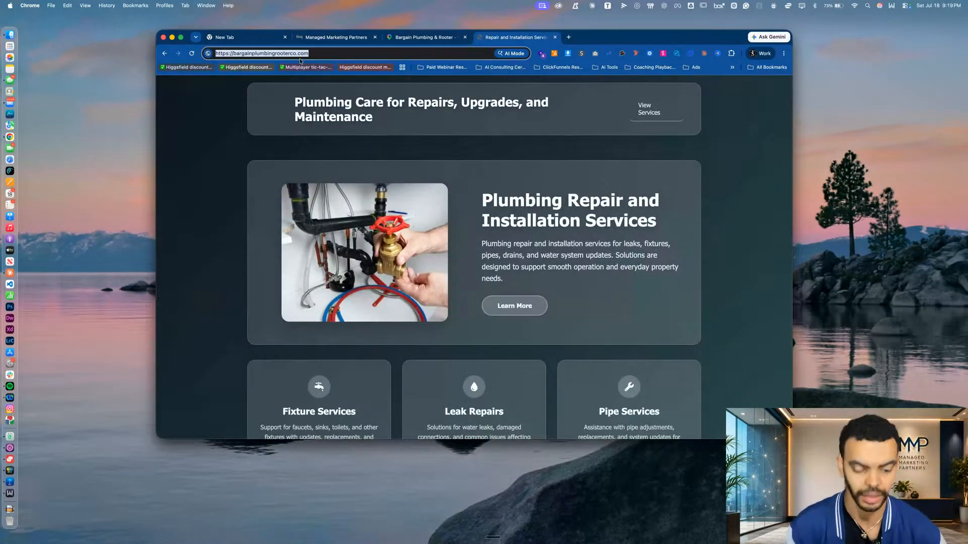
{"action": "left_click", "coordinate": [322, 37]}
{"action": "type", "text": "https://bargainplumbingrooterco.com/"}
{"action": "key", "text": "shift+Return"}
{"action": "key", "text": "shift+Return"}
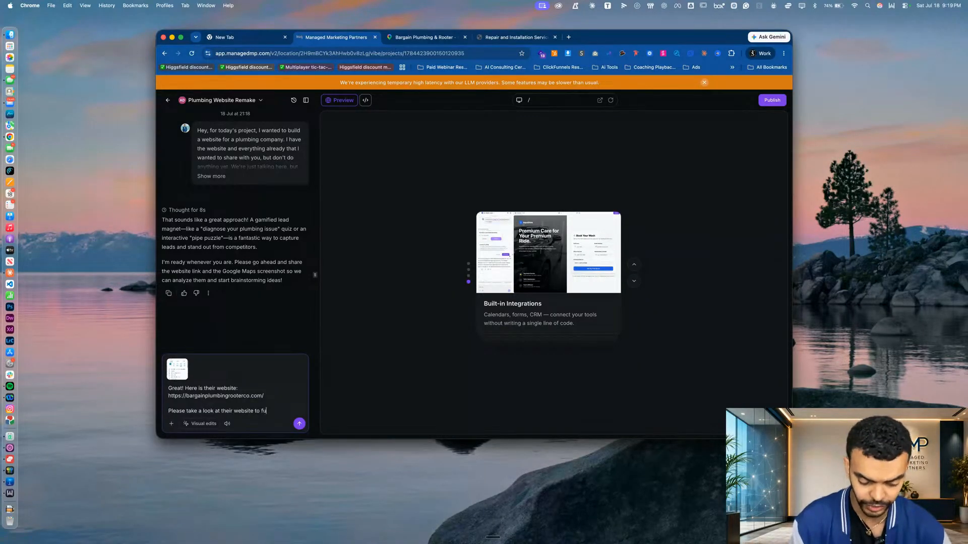
Add the request "Please take a look at their website to fully understand their business" to the chat message
{"action": "type", "text": "dxers"}
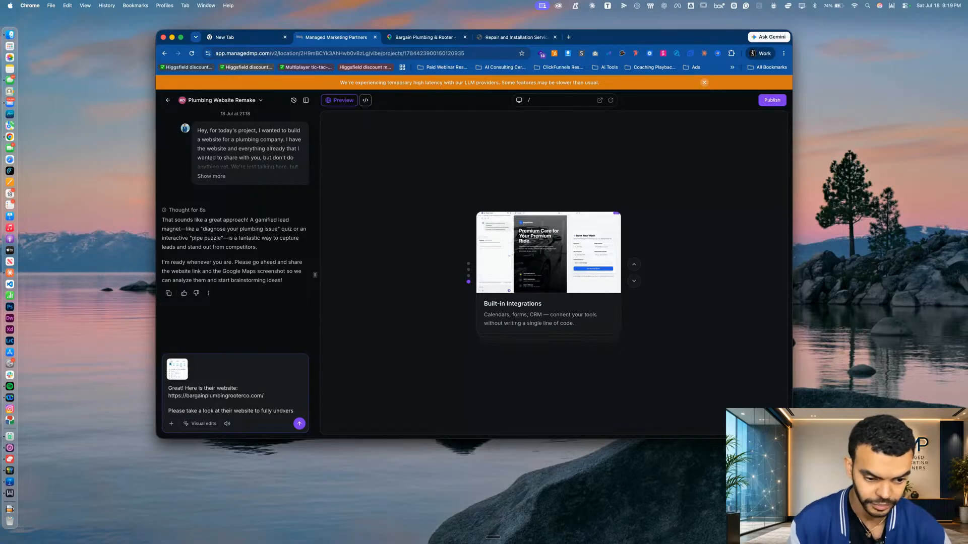
{"action": "key", "text": "BackSpace"}
{"action": "key", "text": "BackSpace"}
{"action": "key", "text": "BackSpace"}
{"action": "key", "text": "BackSpace"}
{"action": "type", "text": "erstand t"}
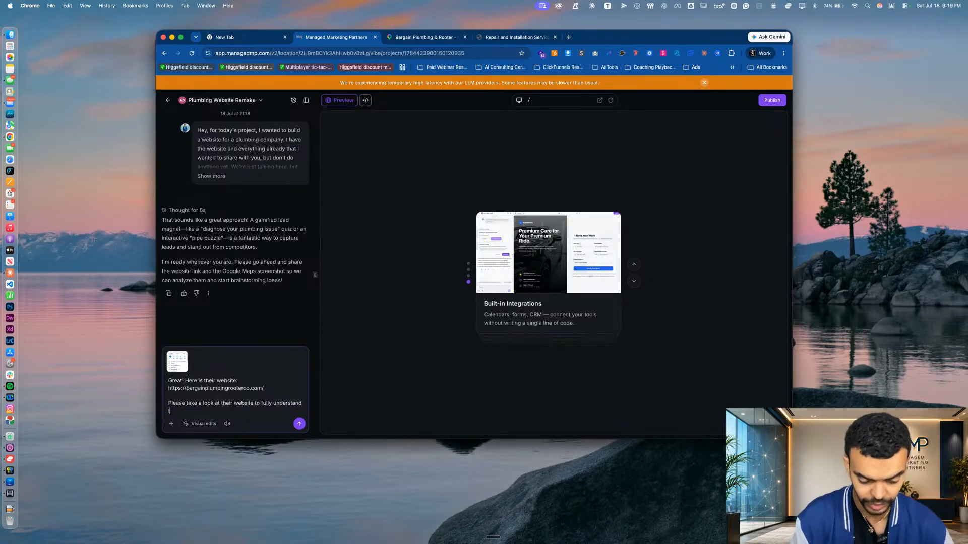
{"action": "type", "text": "heir business . Also check to "}
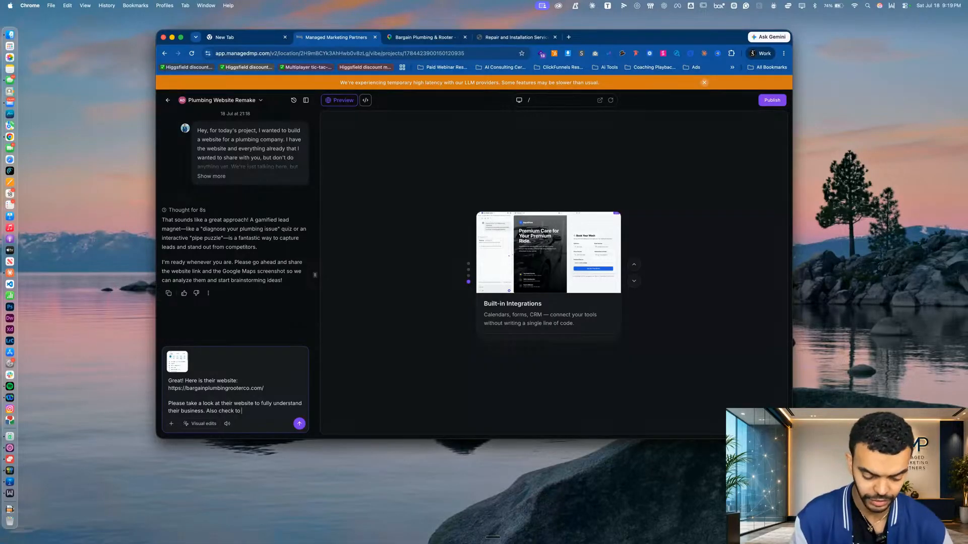
{"action": "type", "text": "see if they have a "}
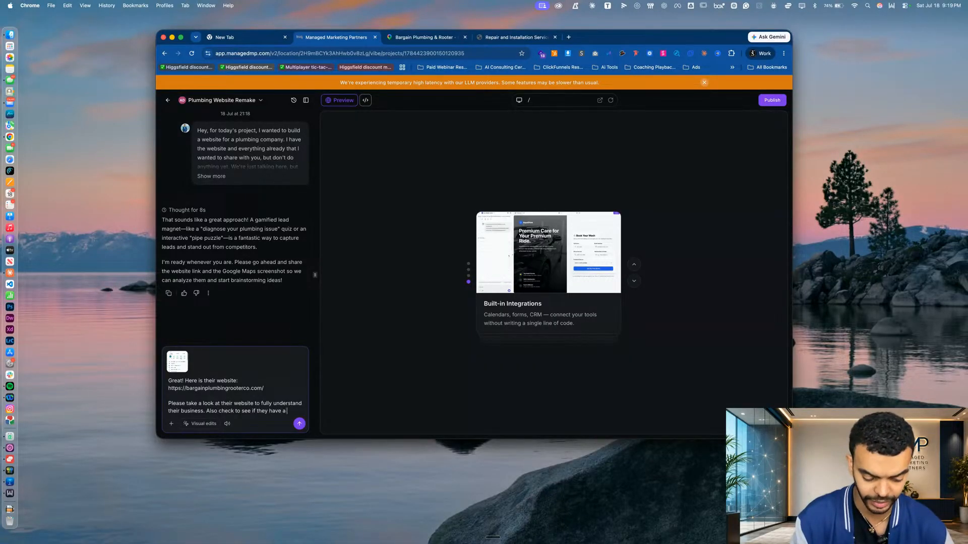
{"action": "type", "text": "siutemap"}
Extend the chat message with "Also check to see if they have a sitemap where there may"
{"action": "key", "text": "BackSpace"}
{"action": "key", "text": "BackSpace"}
{"action": "key", "text": "BackSpace"}
{"action": "key", "text": "BackSpace"}
{"action": "key", "text": "BackSpace"}
{"action": "key", "text": "BackSpace"}
{"action": "key", "text": "BackSpace"}
{"action": "key", "text": "BackSpace"}
{"action": "key", "text": "BackSpace"}
{"action": "type", "text": "see if they have a site"}
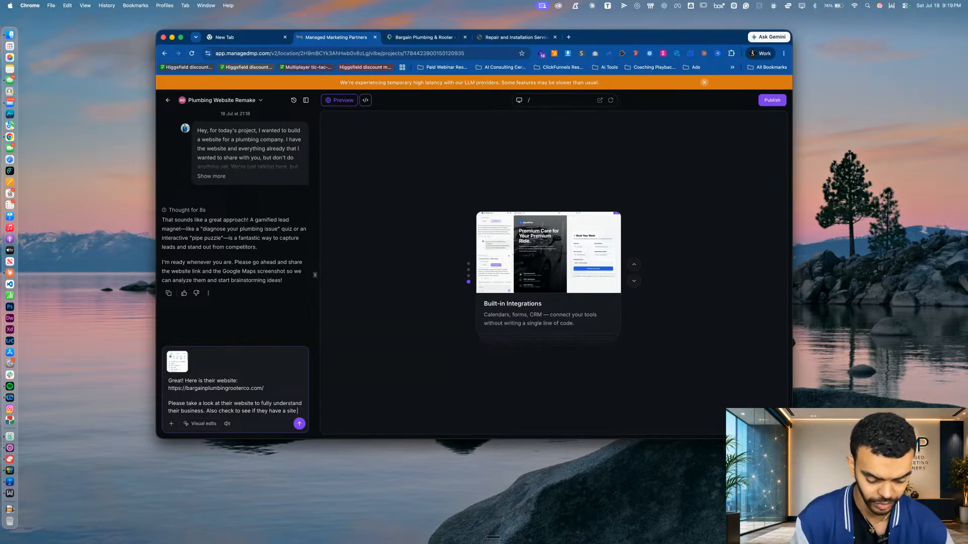
{"action": "type", "text": "map whe"}
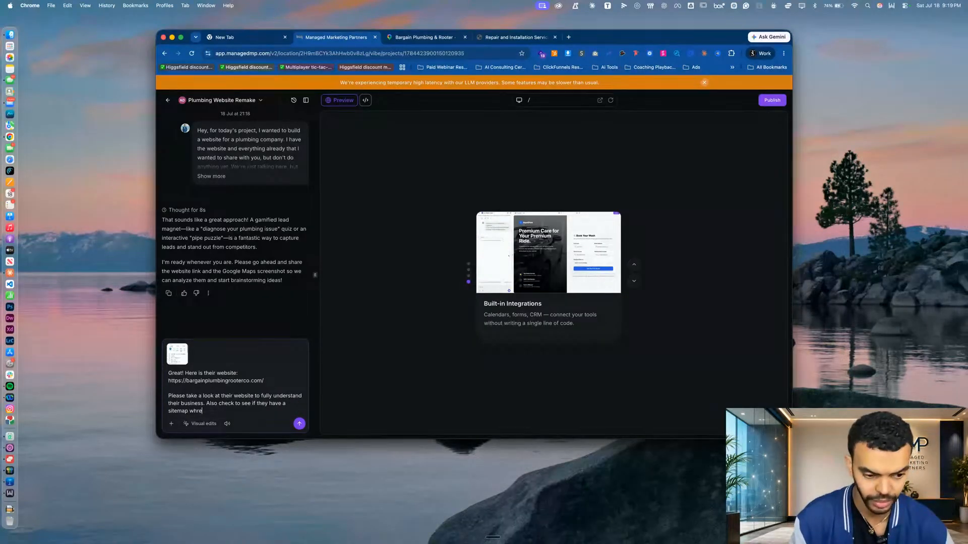
{"action": "type", "text": "re there mauy "}
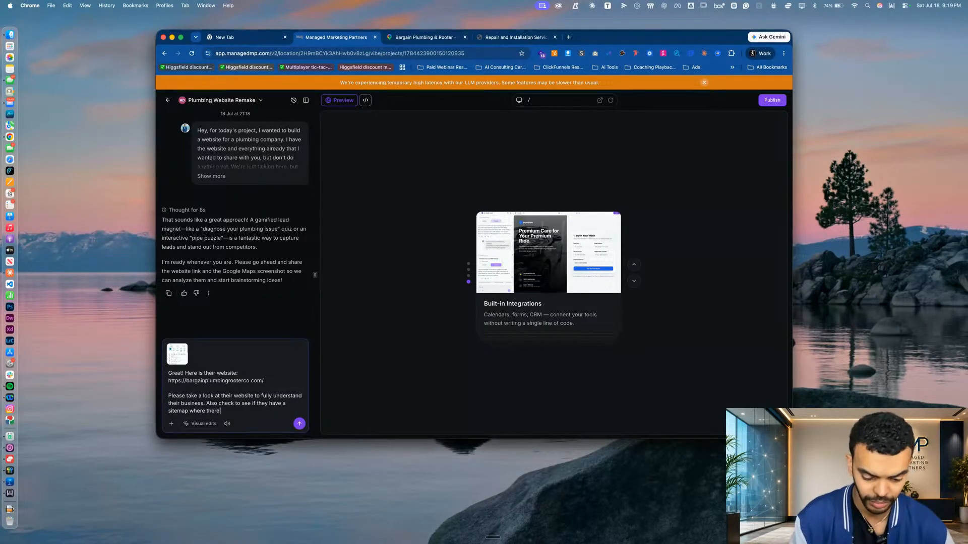
{"action": "type", "text": "be"}
{"action": "key", "text": "BackSpace"}
{"action": "key", "text": "BackSpace"}
{"action": "key", "text": "BackSpace"}
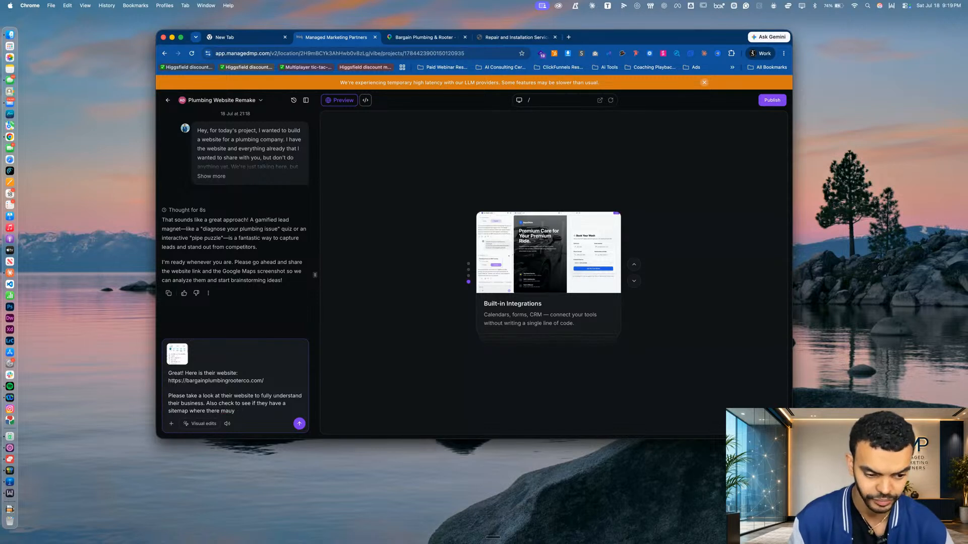
{"action": "type", "text": "y"}
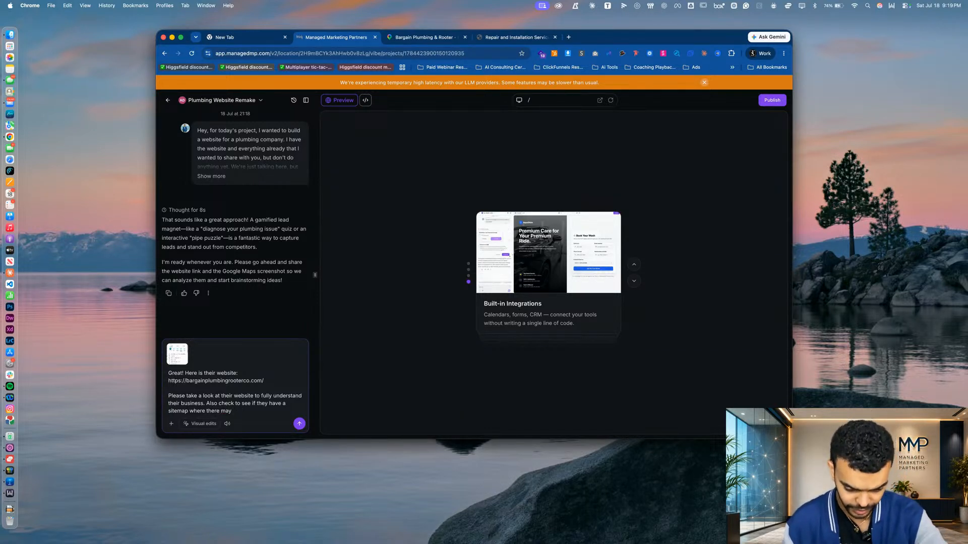
Complete the sitemap sentence in the chat message with "be otehr pages that are not linked to the main homepage"
{"action": "key", "text": "super+m"}
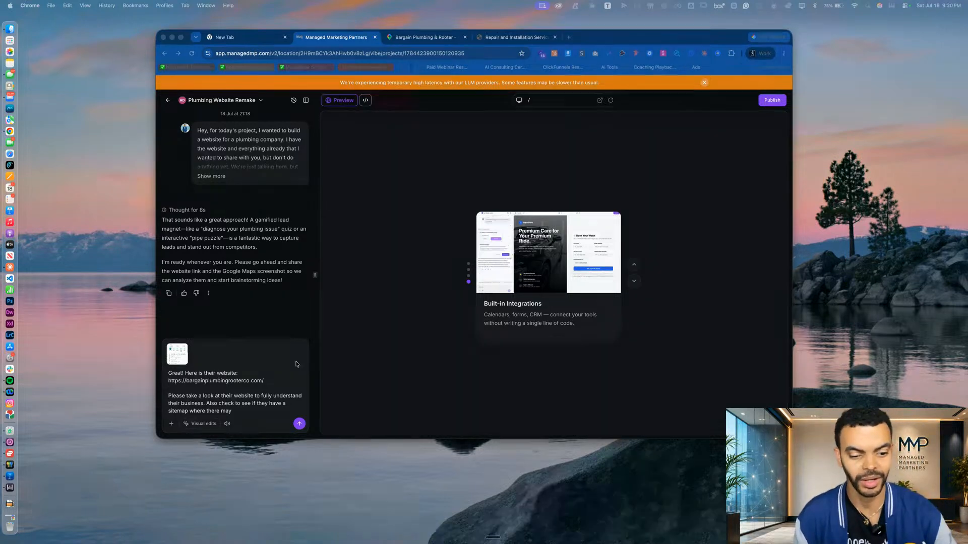
{"action": "left_click", "coordinate": [232, 411]}
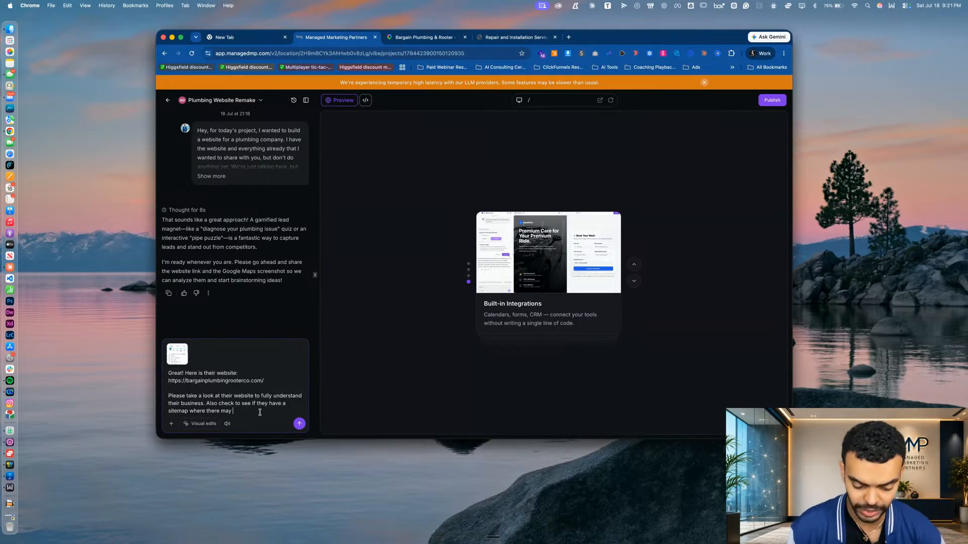
{"action": "type", "text": "be otehr pages tha"}
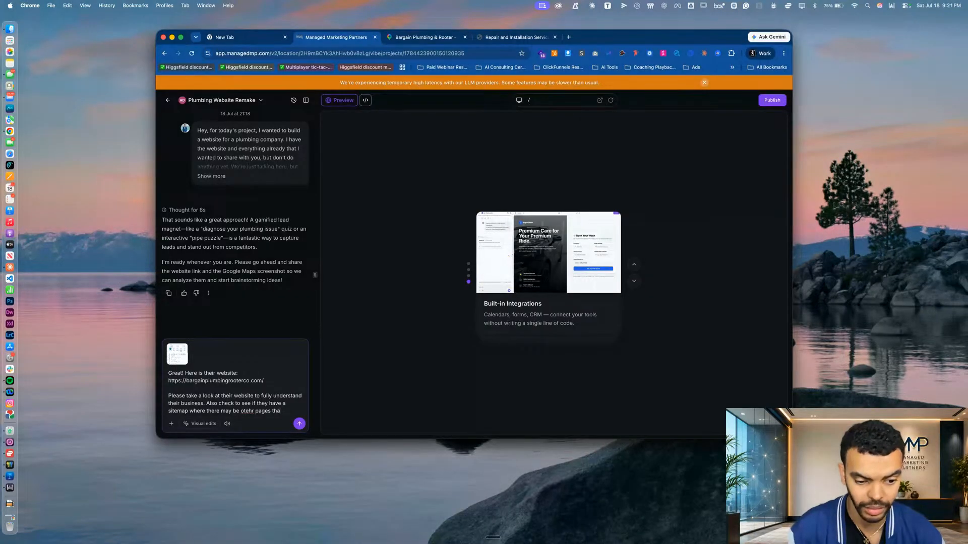
{"action": "type", "text": "t are not linked"}
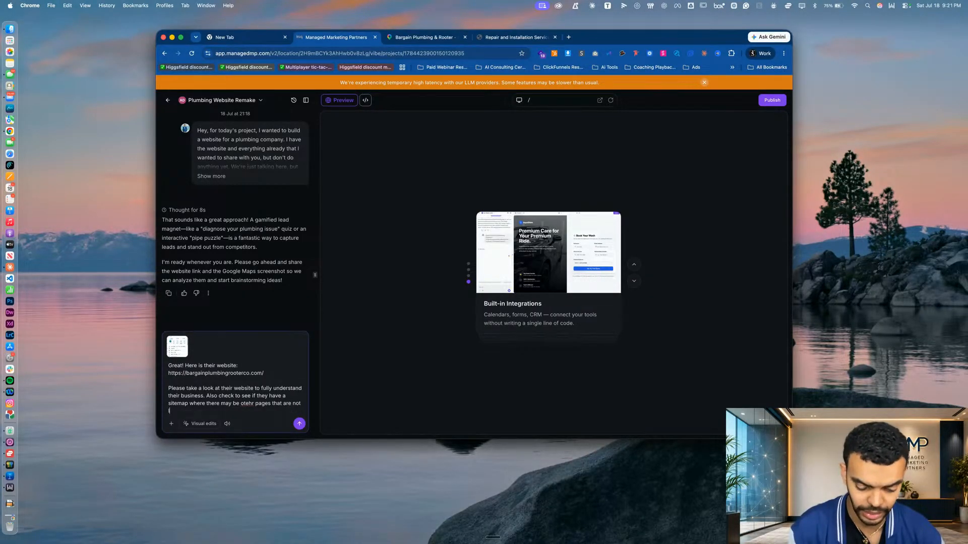
{"action": "type", "text": " to the main homepa"}
{"action": "type", "text": "ge"}
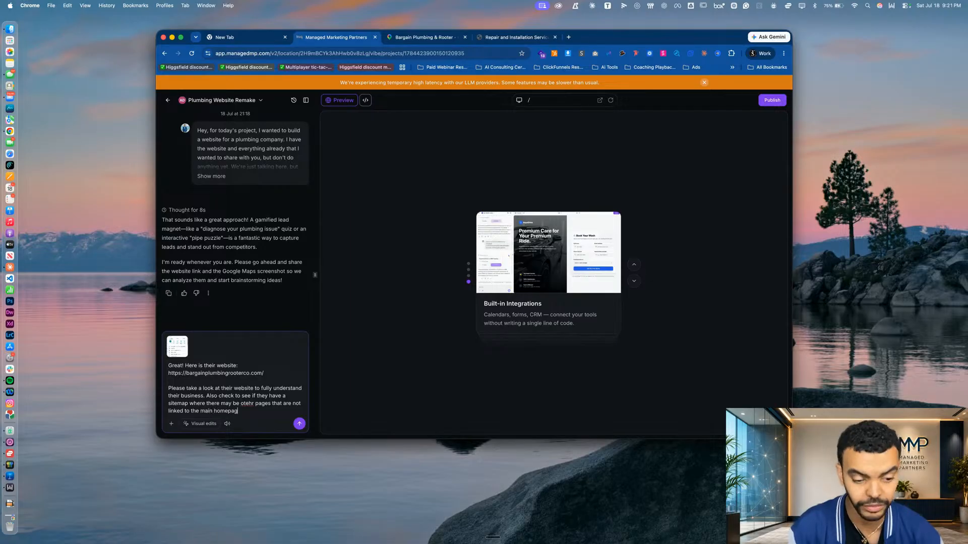
{"action": "type", "text": ". PLease analyze"}
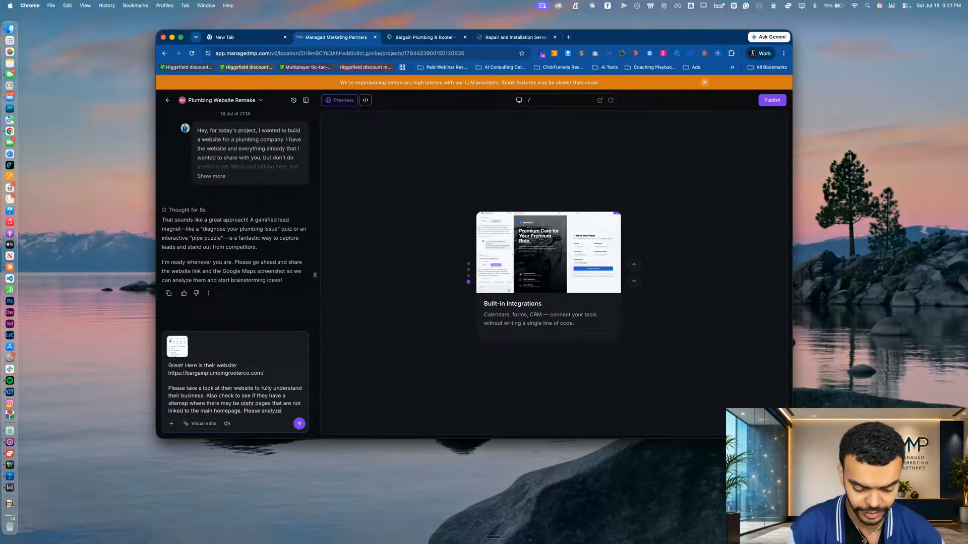
{"action": "type", "text": " their Google business prof"}
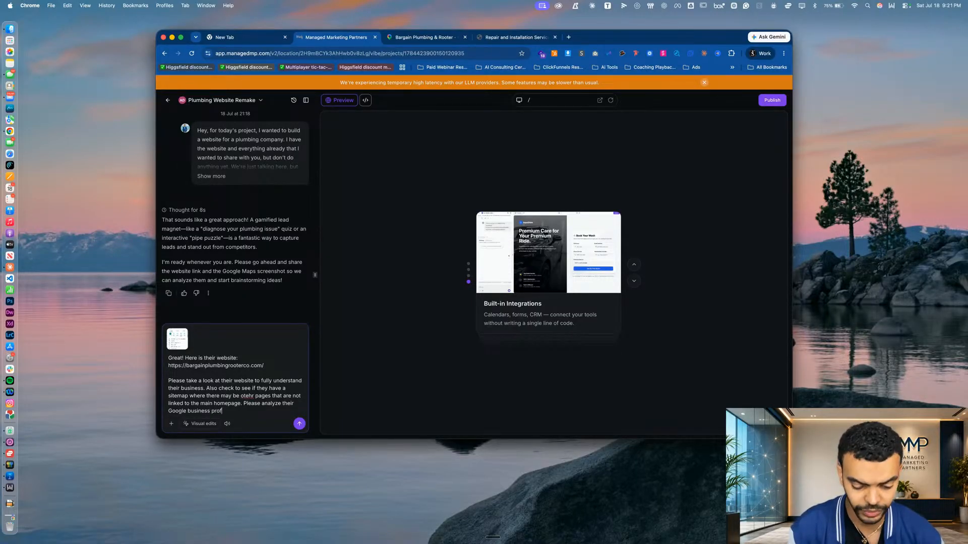
{"action": "type", "text": "ile and "}
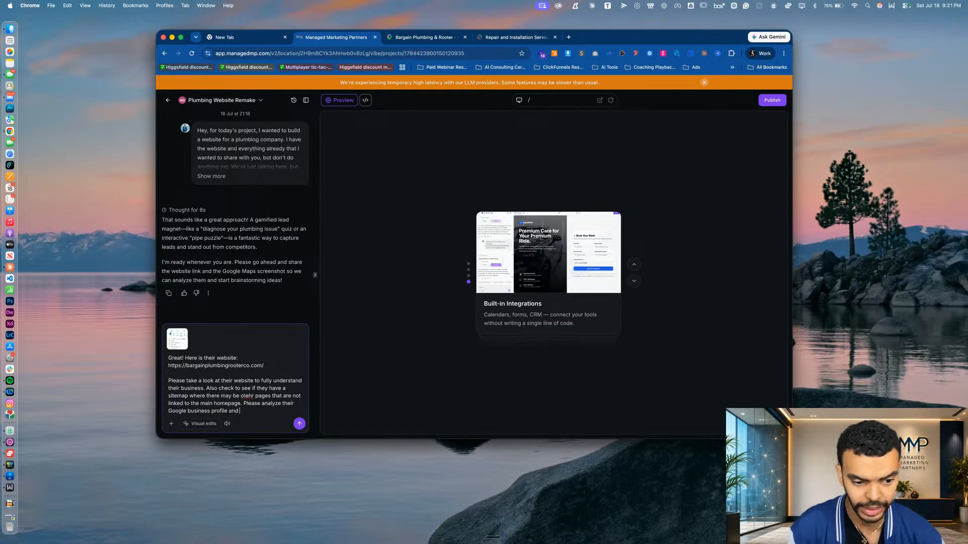
{"action": "type", "text": "their website and a"}
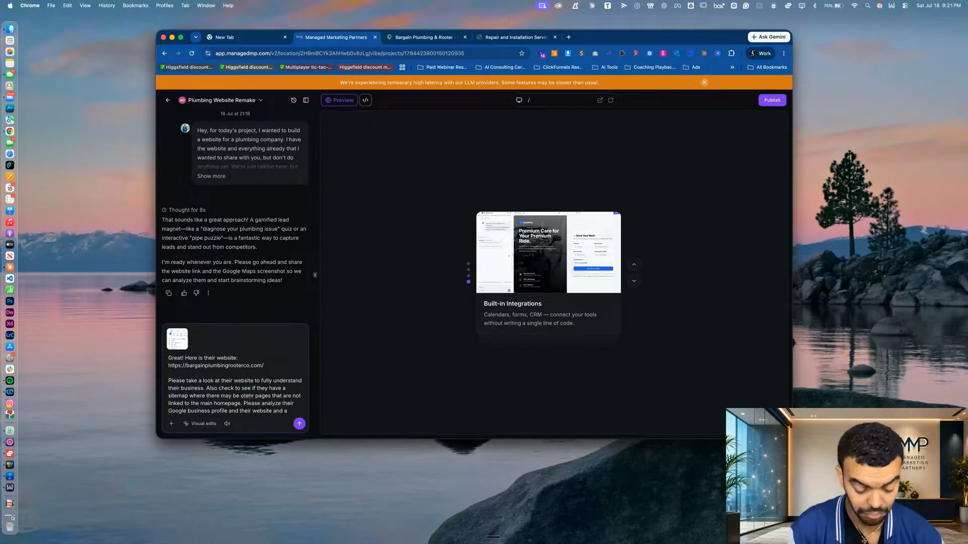
{"action": "type", "text": " lead e"}
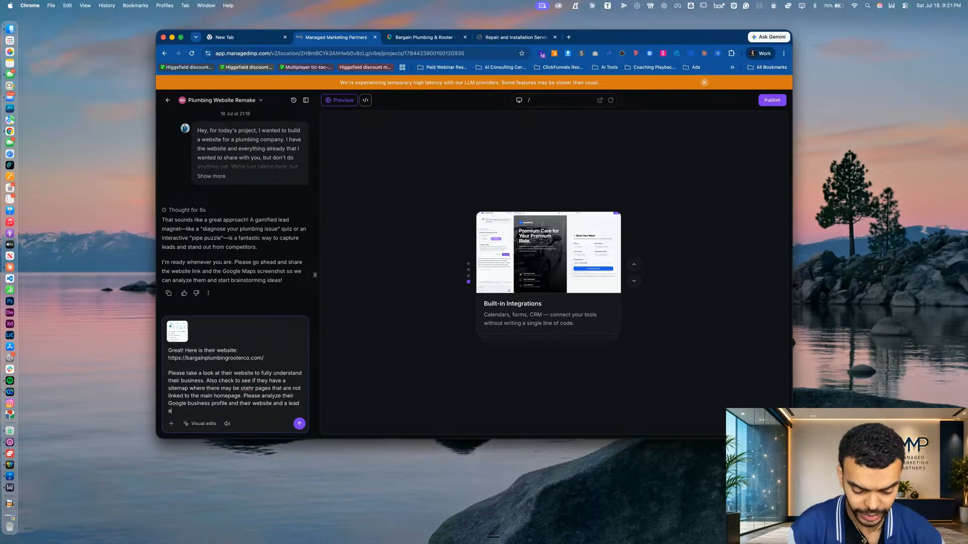
{"action": "type", "text": "xpert SEO strategist"}
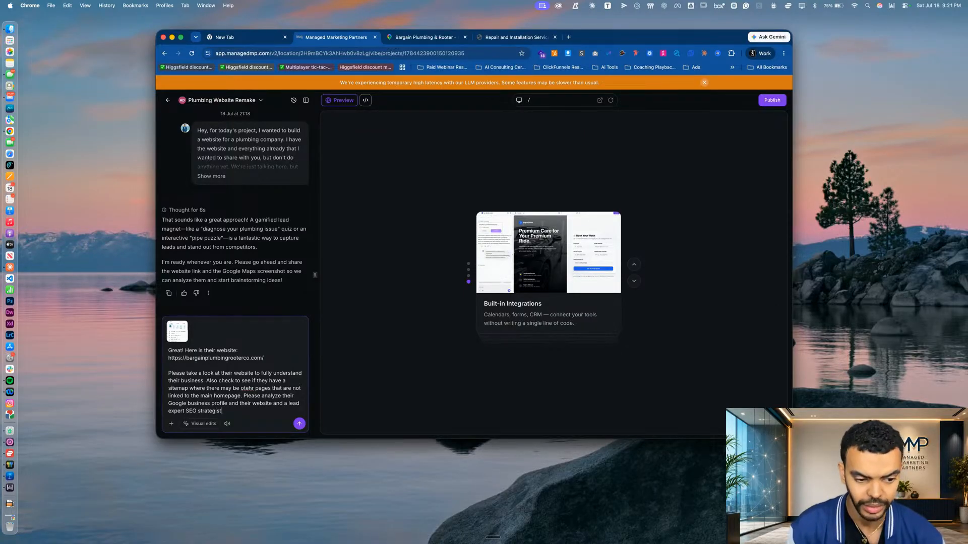
{"action": "type", "text": " and"}
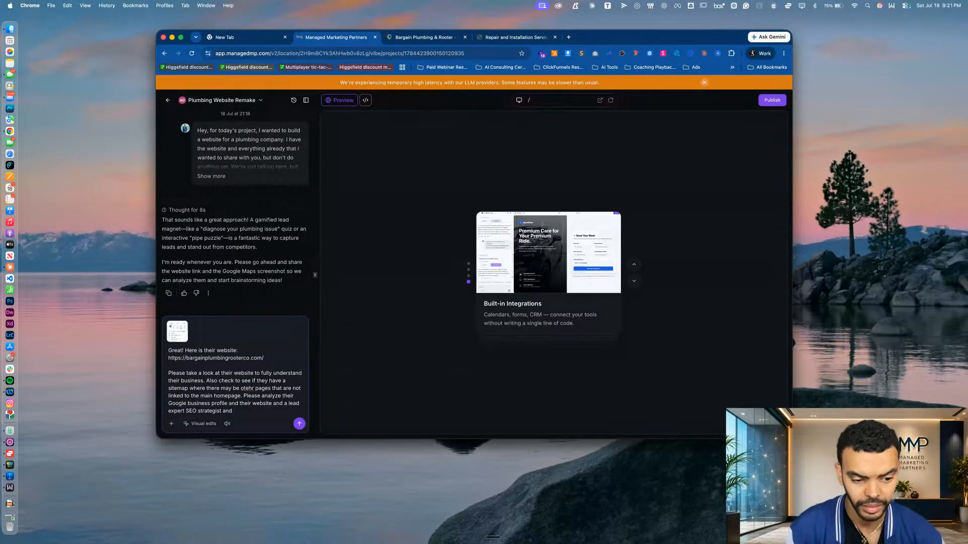
{"action": "type", "text": " tru"}
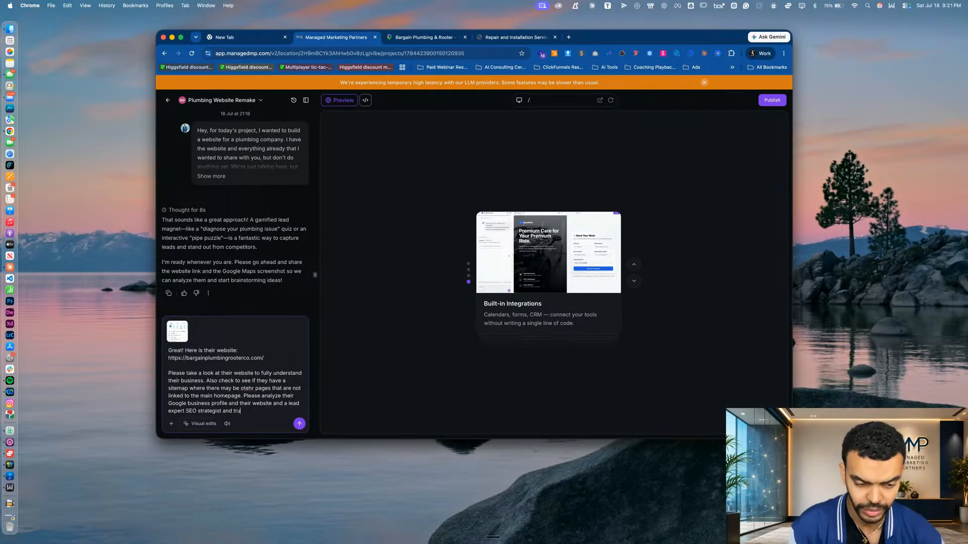
{"action": "key", "text": "BackSpace"}
{"action": "key", "text": "BackSpace"}
{"action": "key", "text": "BackSpace"}
{"action": "type", "text": "business"}
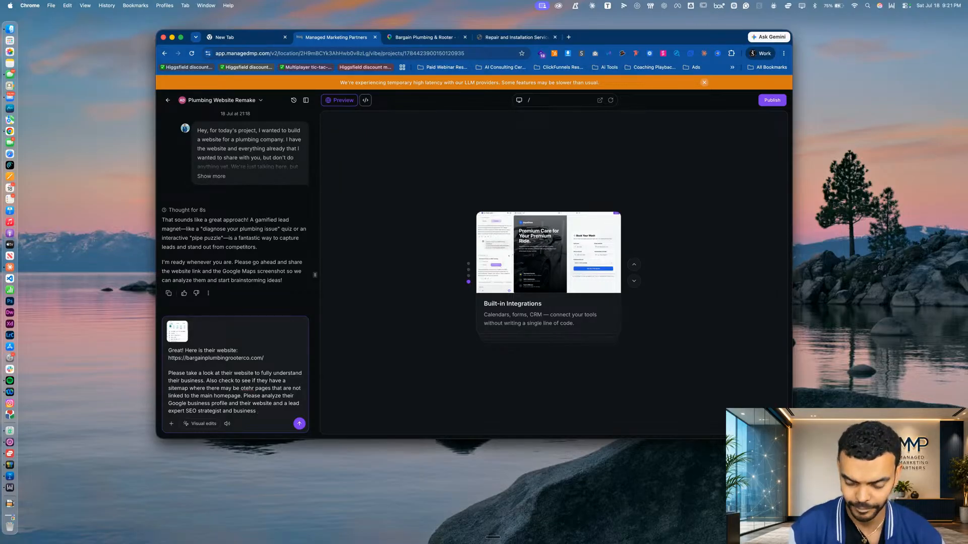
{"action": "type", "text": "own"}
Finish the analysis request in the chat message with "and business growth strategists to really understand their business"
{"action": "key", "text": "BackSpace"}
{"action": "key", "text": "BackSpace"}
{"action": "key", "text": "BackSpace"}
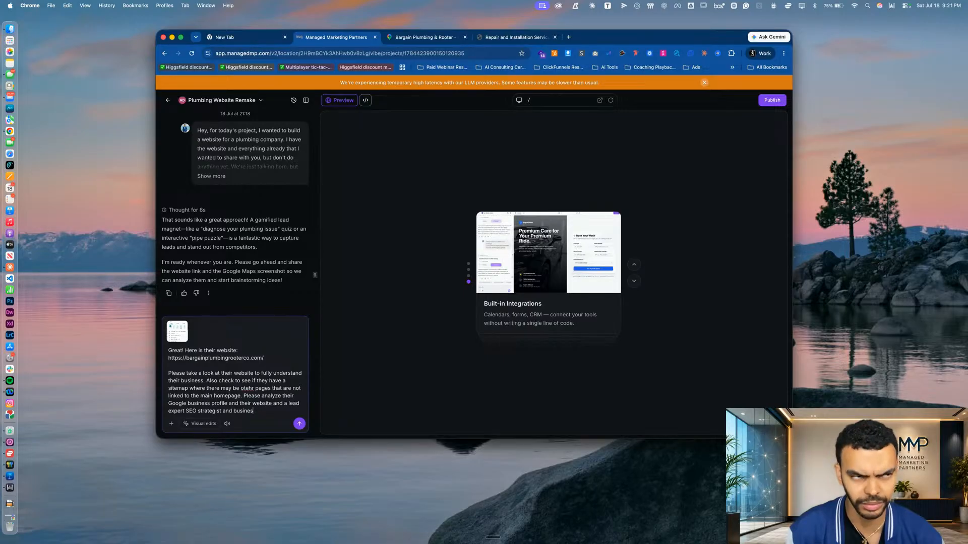
{"action": "type", "text": "growth strategists"}
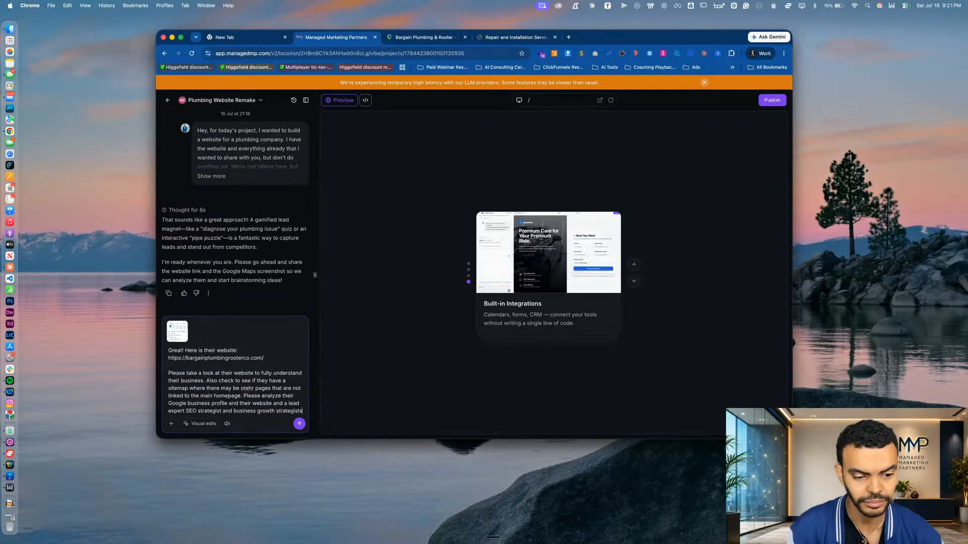
{"action": "type", "text": " to reall"}
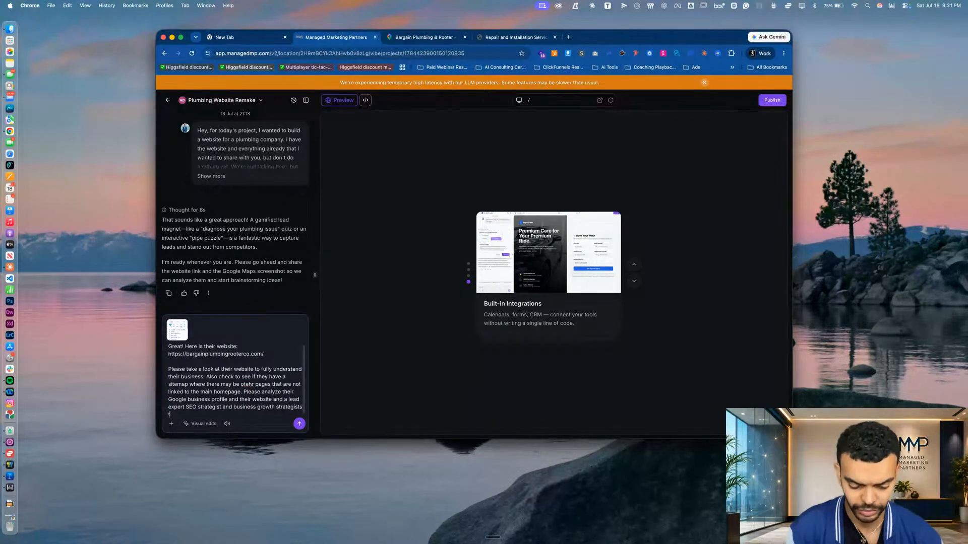
{"action": "type", "text": "y unde"}
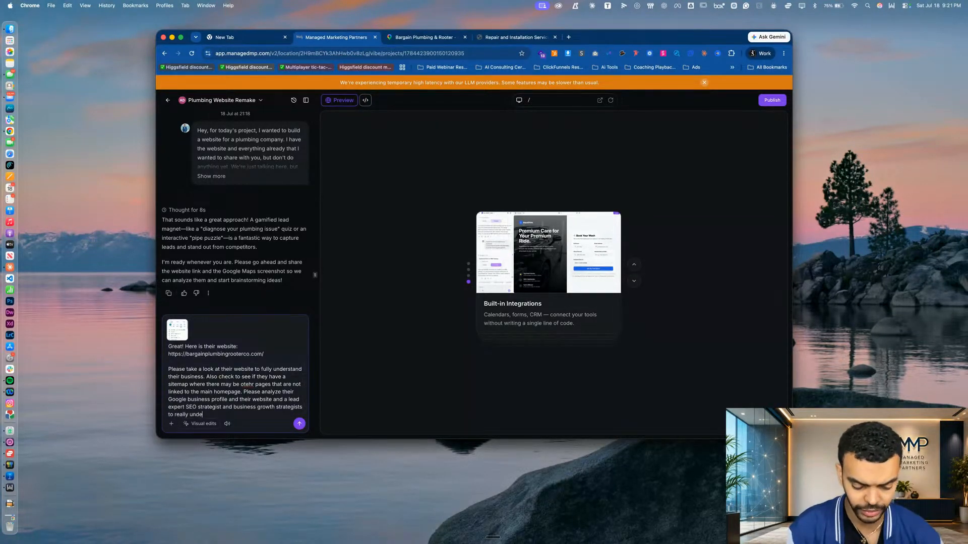
{"action": "type", "text": "rstand their busin"}
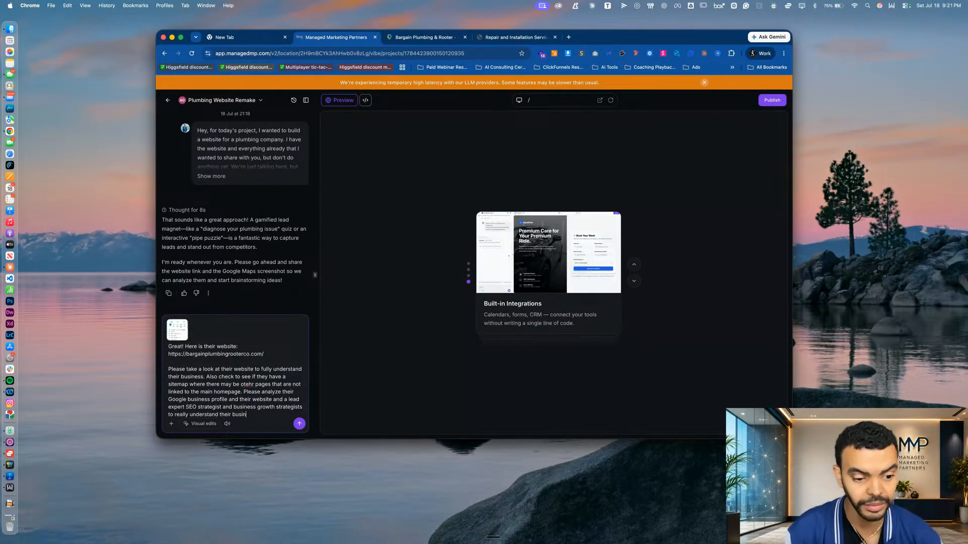
{"action": "type", "text": "ess . Also "}
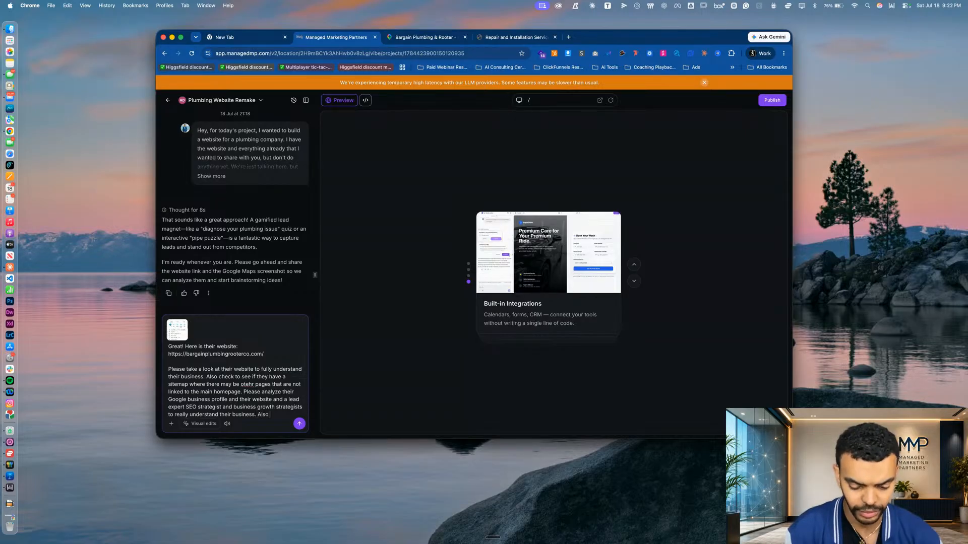
{"action": "type", "text": "Please do so"}
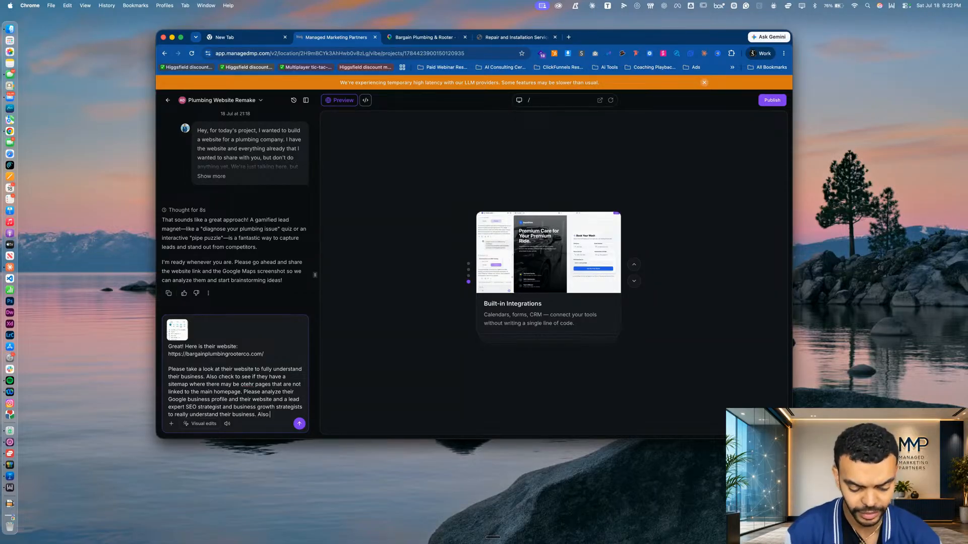
{"action": "type", "text": "me resear"}
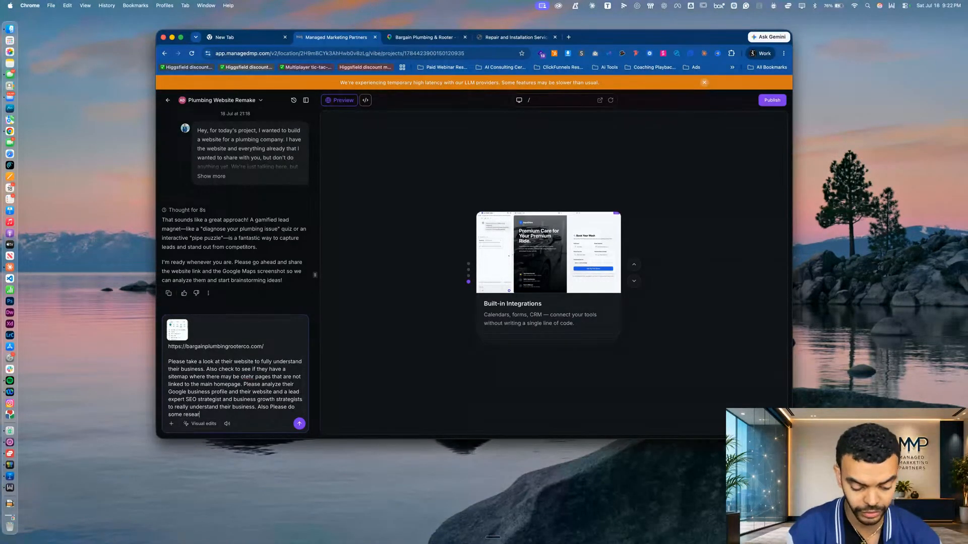
{"action": "type", "text": "ch on the "}
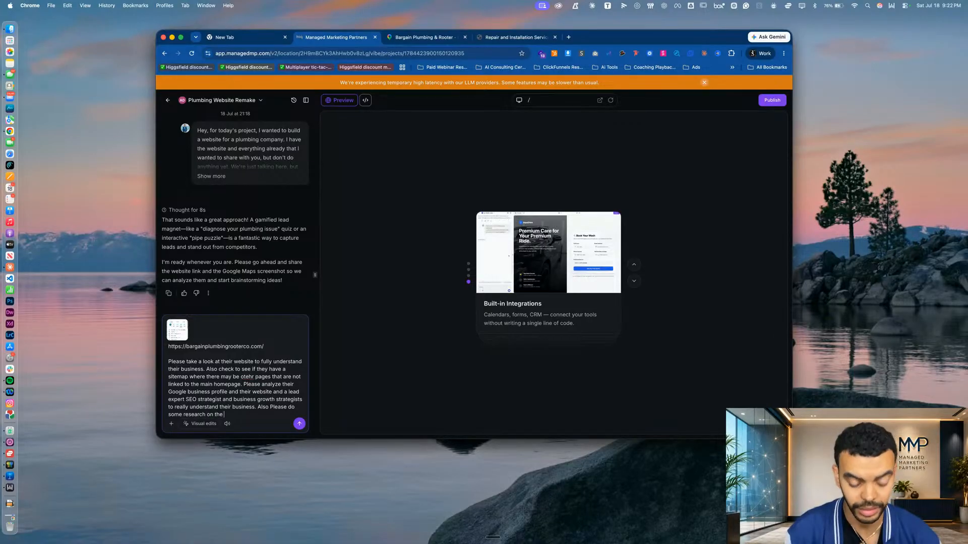
{"action": "type", "text": "market "}
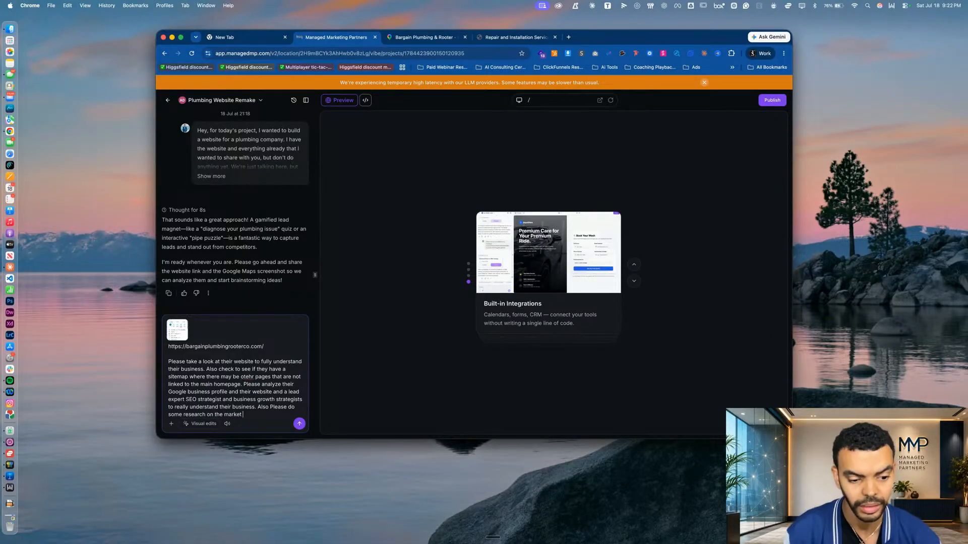
{"action": "type", "text": "for plumb"}
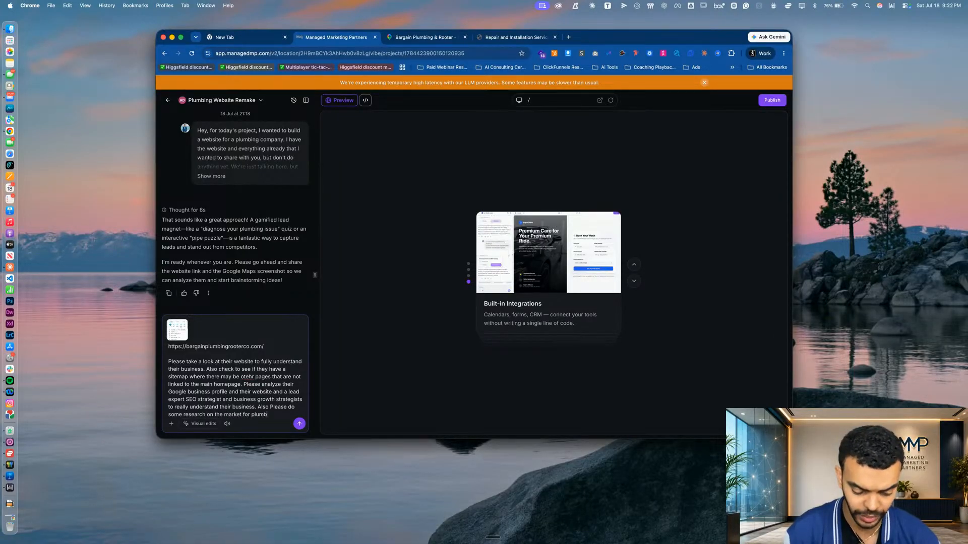
{"action": "type", "text": "ing coming"}
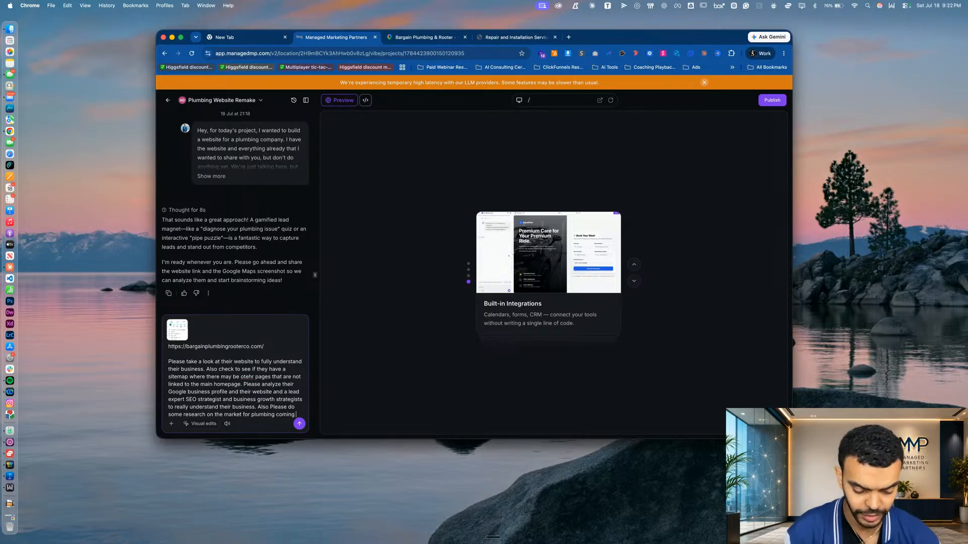
{"action": "type", "text": "panies in Miami"}
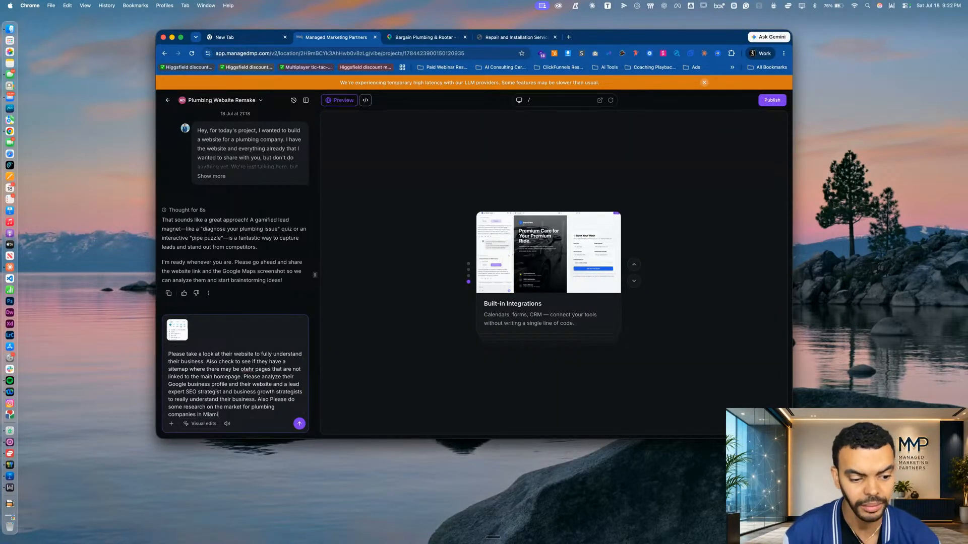
{"action": "type", "text": ". I want to do a full competi"}
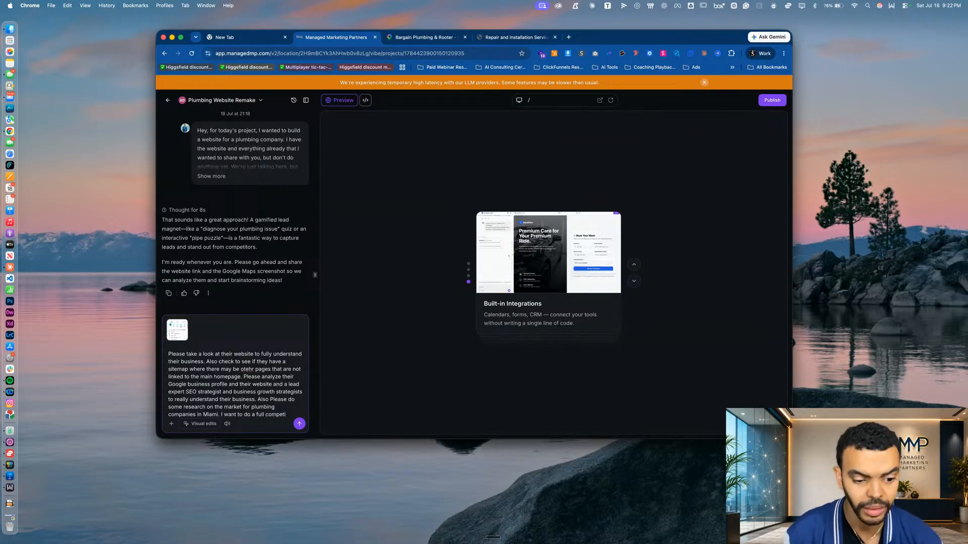
Add "I want to do a full competitive research analysis" as a new sentence to the chat message
{"action": "key", "text": "BackSpace"}
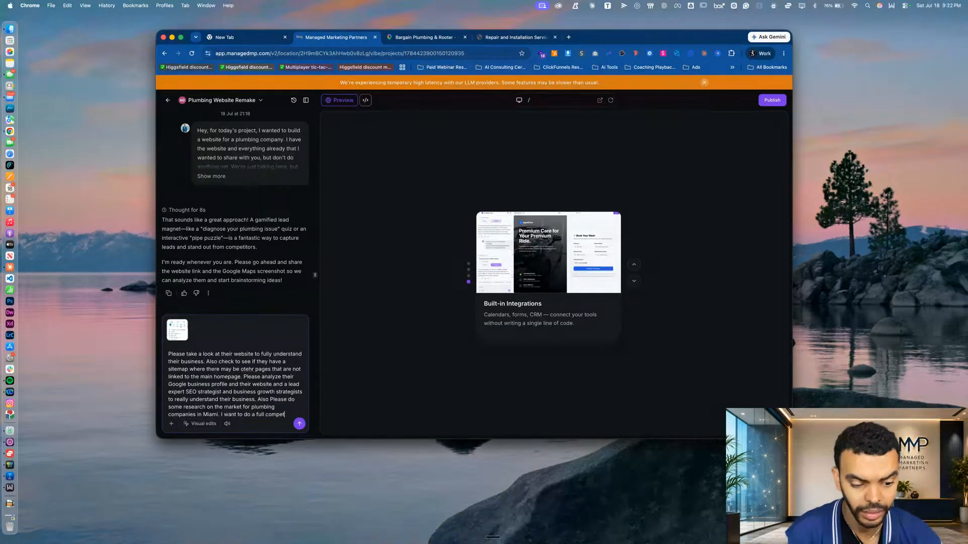
{"action": "type", "text": "i"}
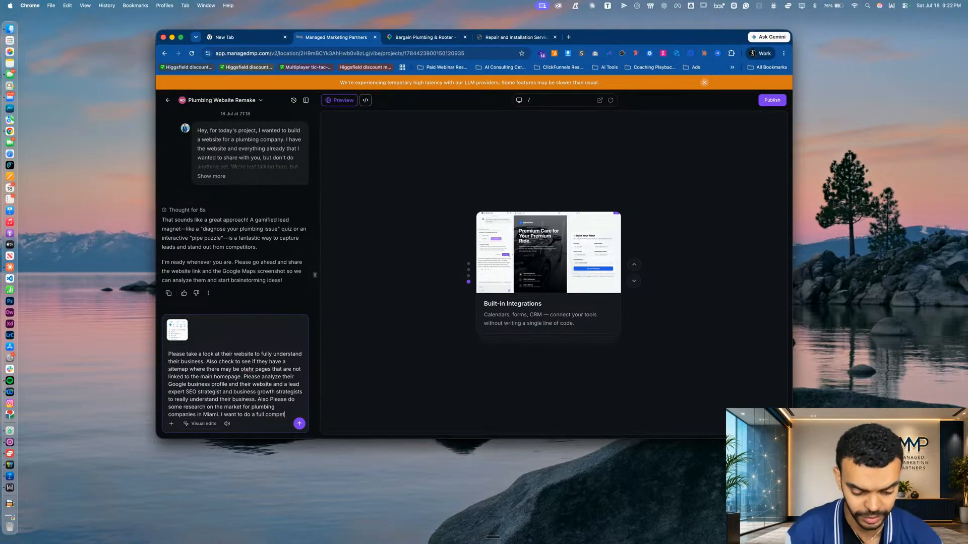
{"action": "type", "text": "itive rese"}
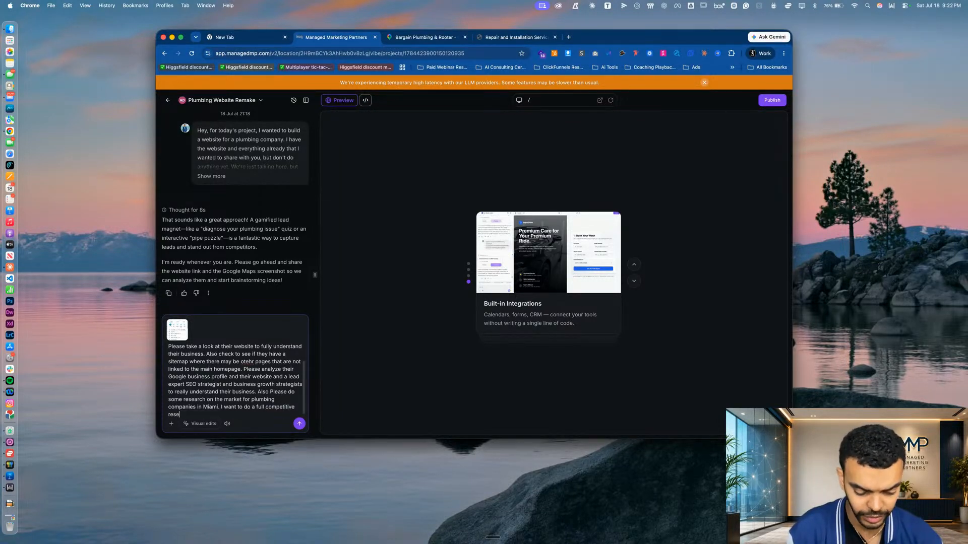
{"action": "type", "text": "arch analysis to"}
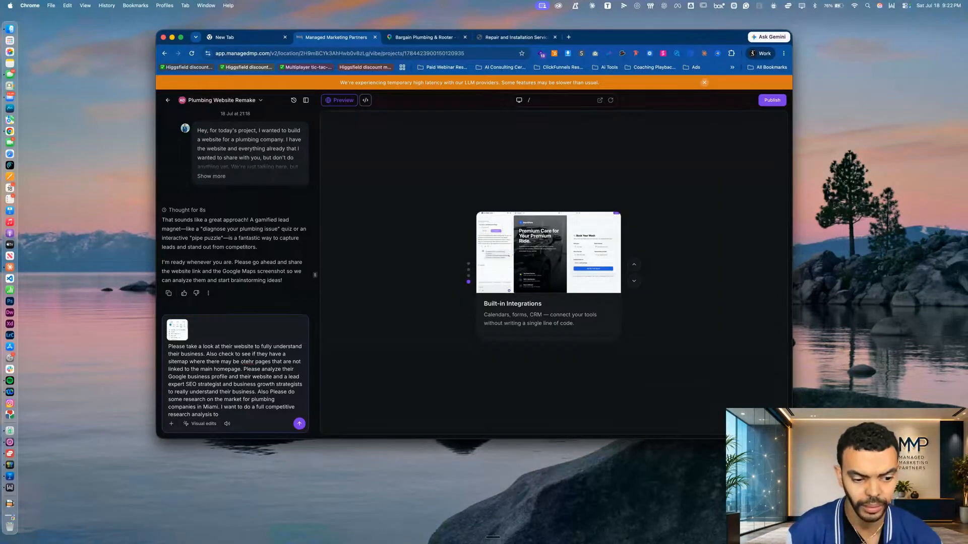
{"action": "type", "text": " trukly"}
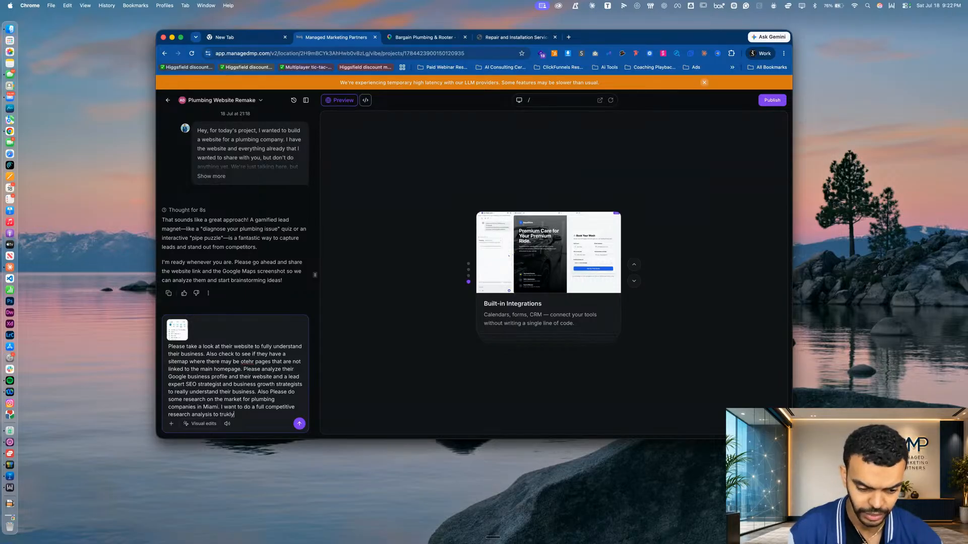
Extend the research sentence in the chat message with "to truly get an idea of their competition and what they are doing on their websites"
{"action": "key", "text": "BackSpace"}
{"action": "key", "text": "BackSpace"}
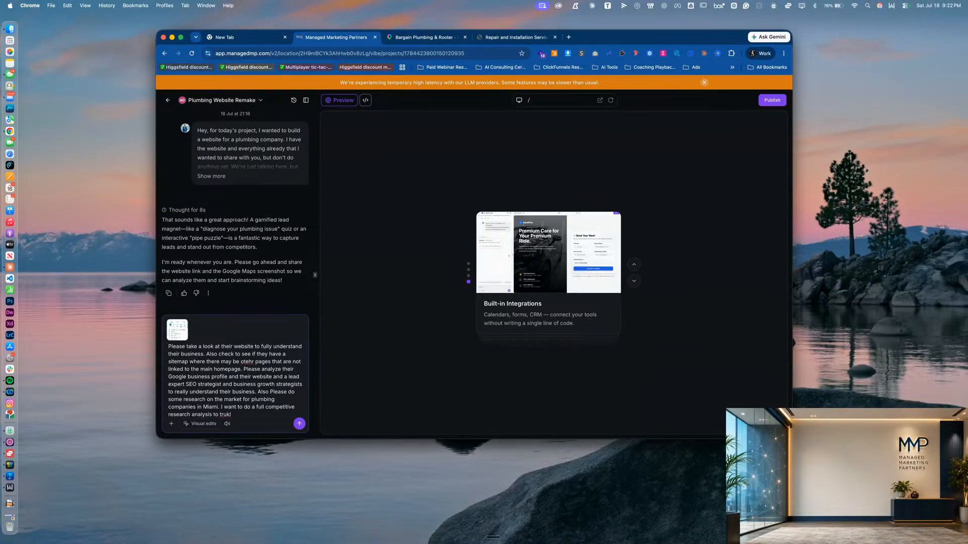
{"action": "key", "text": "BackSpace"}
{"action": "type", "text": "l"}
{"action": "type", "text": "y "}
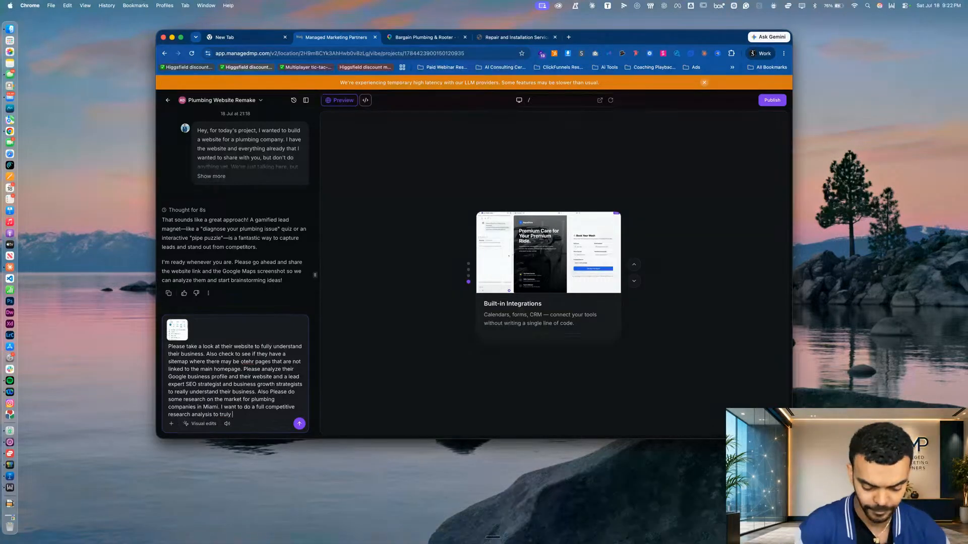
{"action": "type", "text": "get an idea of thei"}
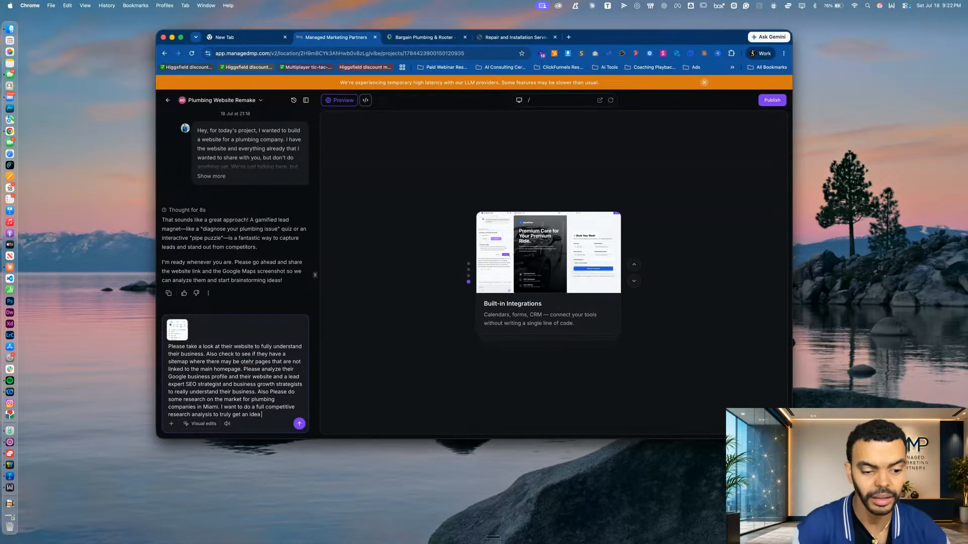
{"action": "type", "text": "competition and"}
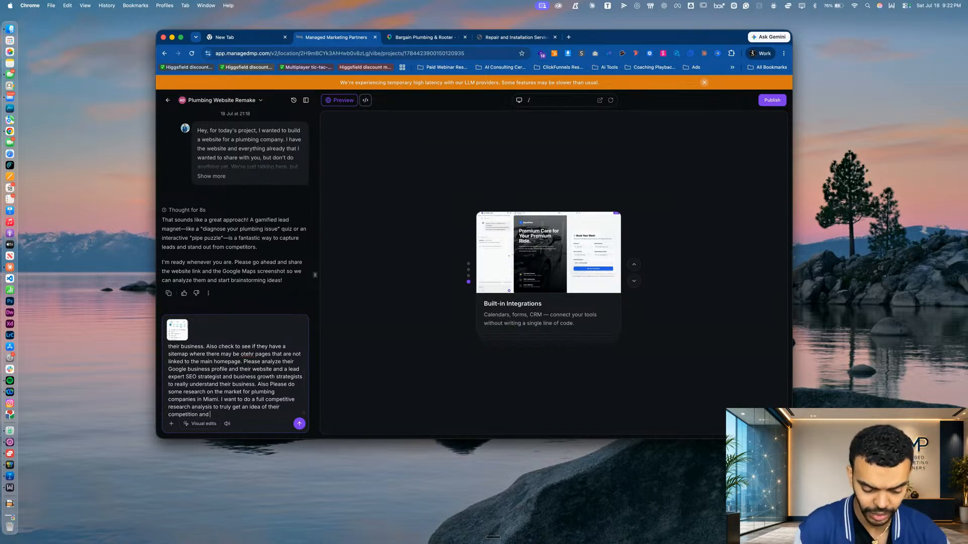
{"action": "type", "text": " what they are doing on their websites"}
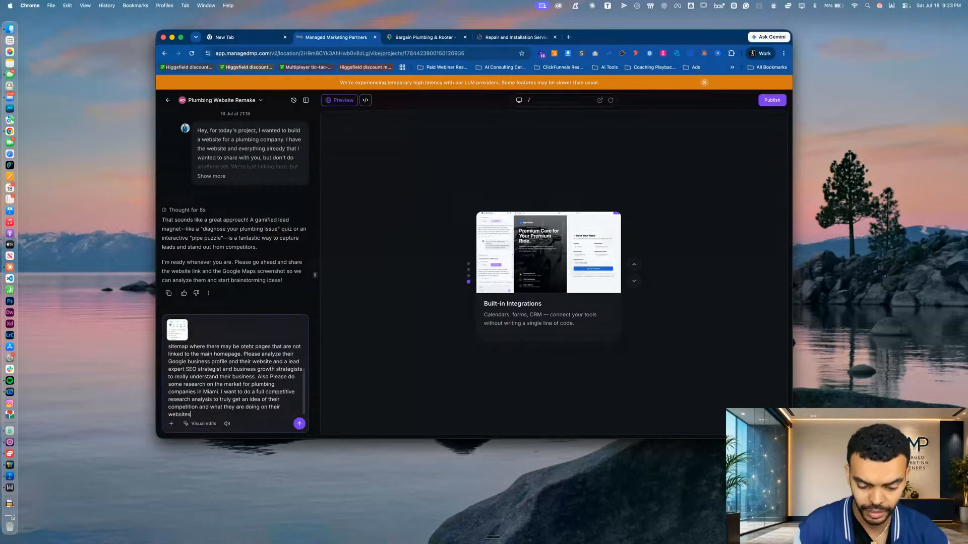
{"action": "type", "text": ". What kind "}
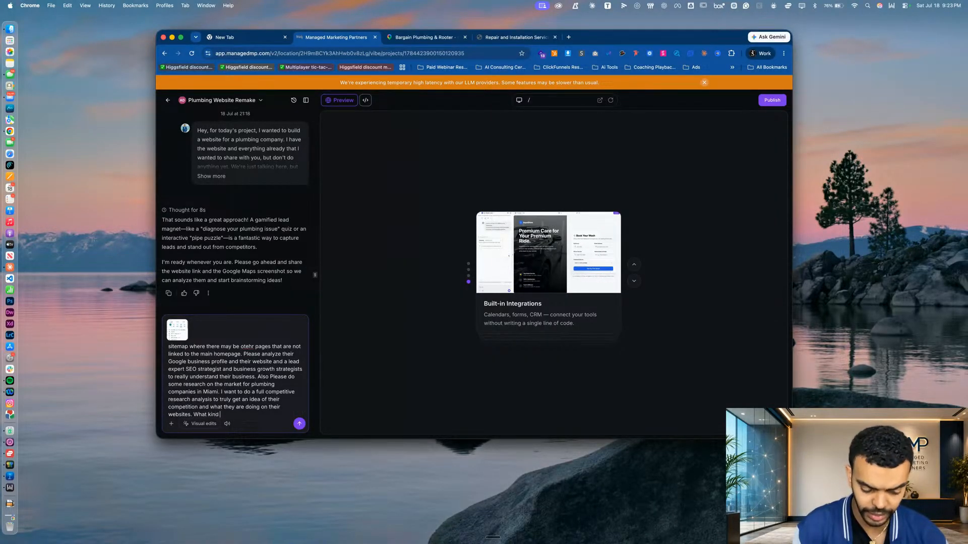
{"action": "type", "text": "of pages are they ahv"}
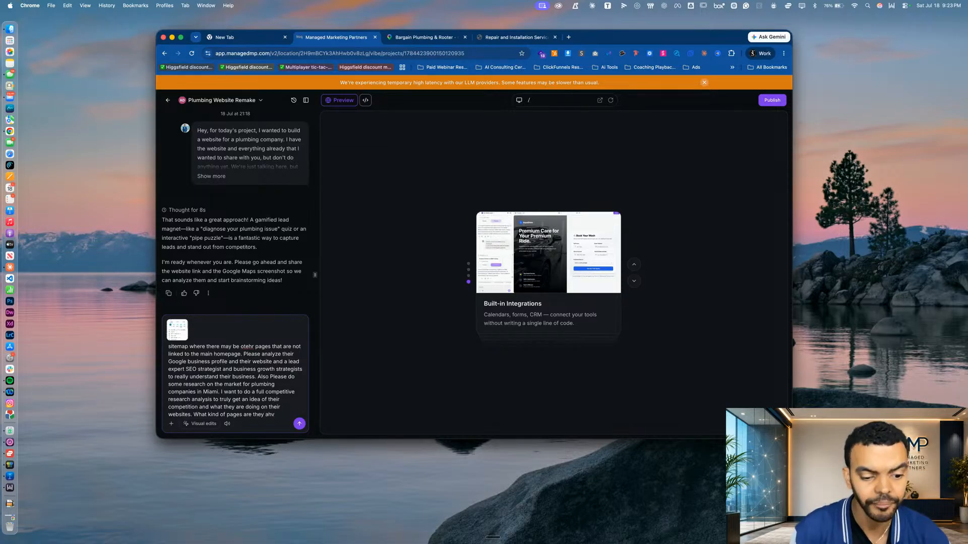
Add the question "What kind of pages are they having on their website" to the chat message
{"action": "key", "text": "BackSpace"}
{"action": "key", "text": "BackSpace"}
{"action": "type", "text": "having on tehir webs"}
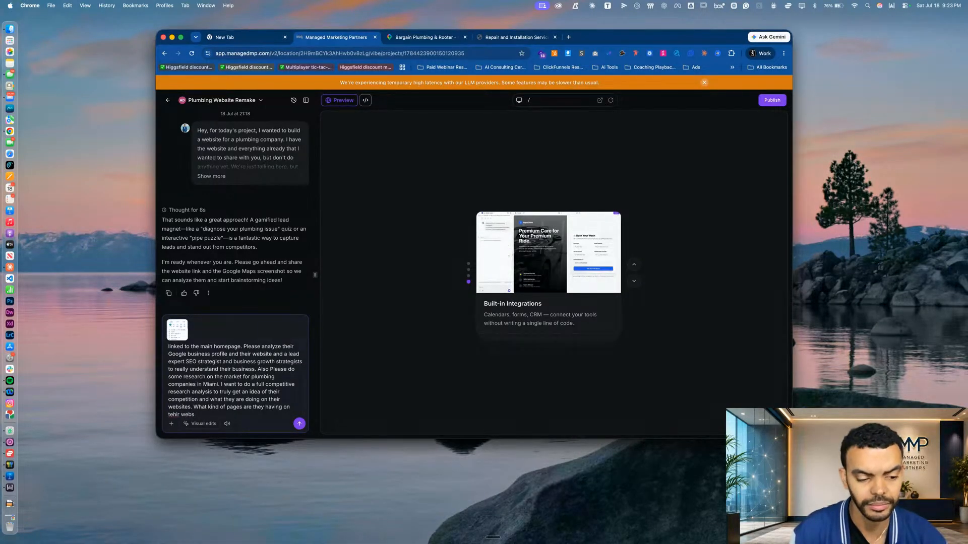
{"action": "key", "text": "BackSpace"}
{"action": "key", "text": "BackSpace"}
{"action": "key", "text": "BackSpace"}
{"action": "type", "text": "heir"}
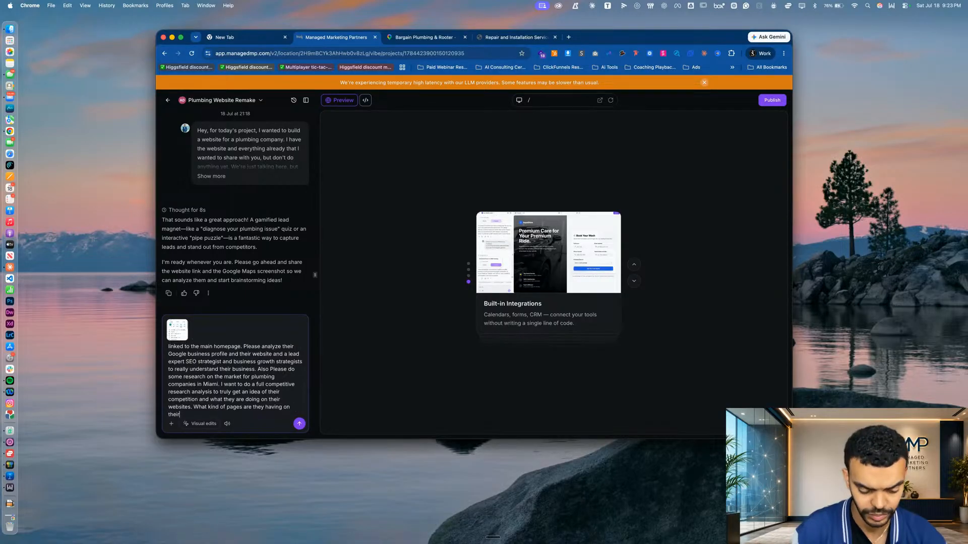
{"action": "type", "text": " website. W"}
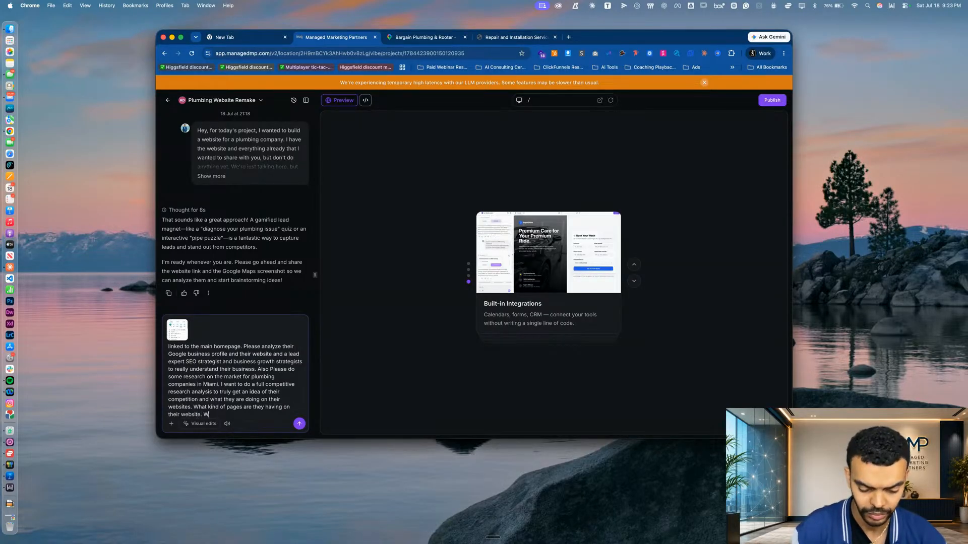
{"action": "type", "text": "hat doies the c"}
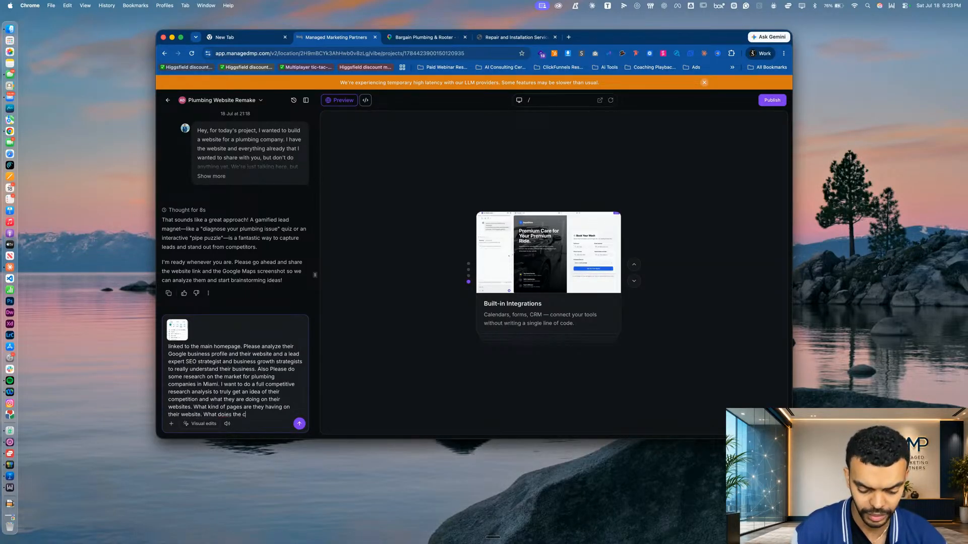
{"action": "type", "text": "ompetpetati"}
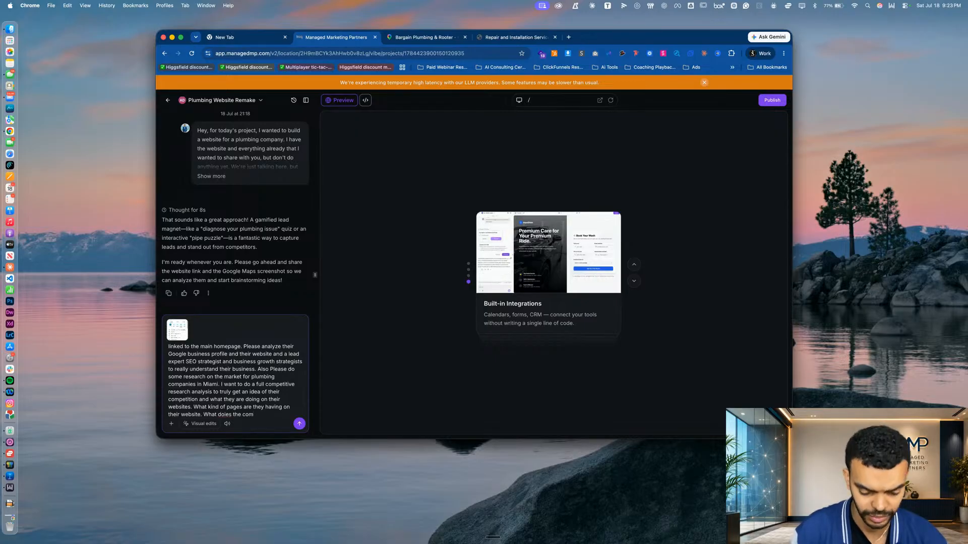
{"action": "type", "text": "ve lands"}
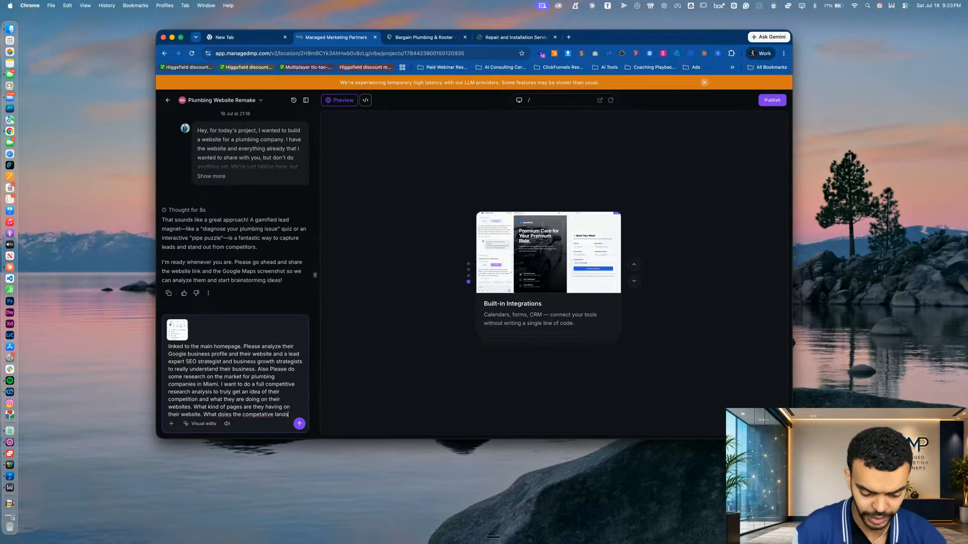
{"action": "type", "text": "cape looking "}
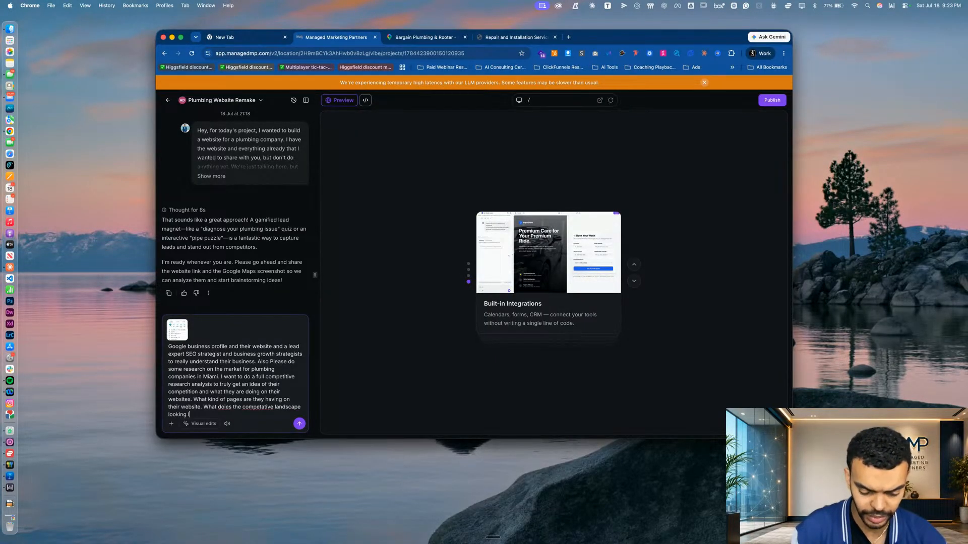
{"action": "type", "text": "like for p"}
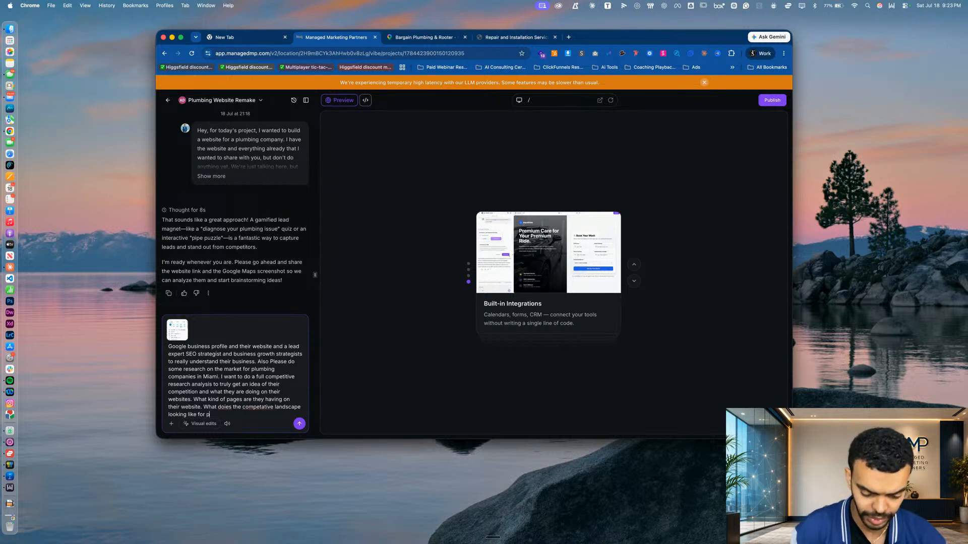
{"action": "type", "text": "lumbing in Miami. Wh"}
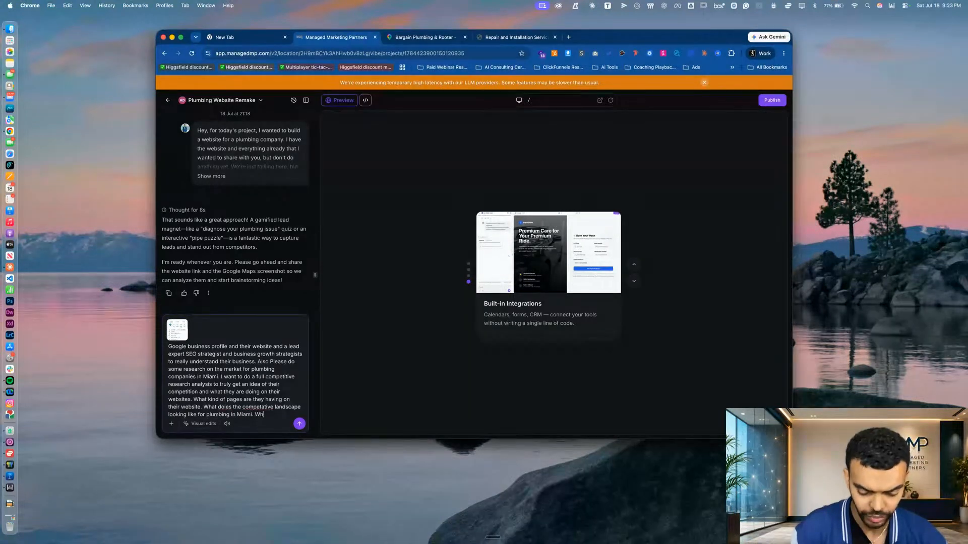
{"action": "type", "text": "at are the most successfu"}
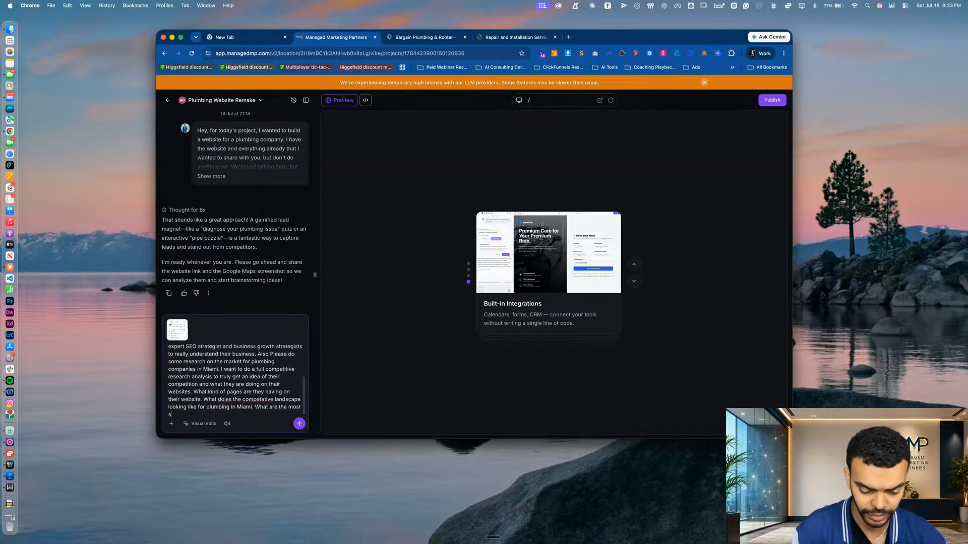
{"action": "type", "text": "l compabies doing"}
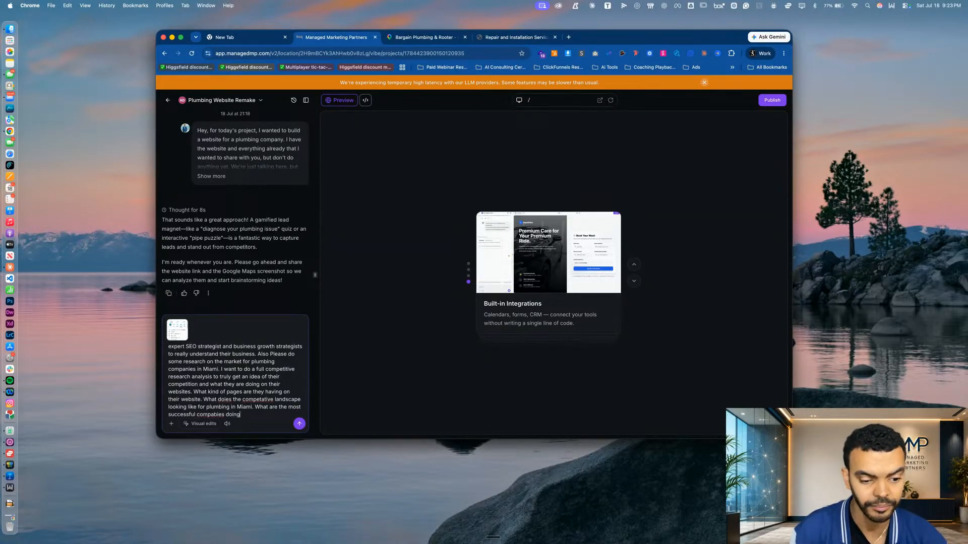
{"action": "type", "text": " that we can cop"}
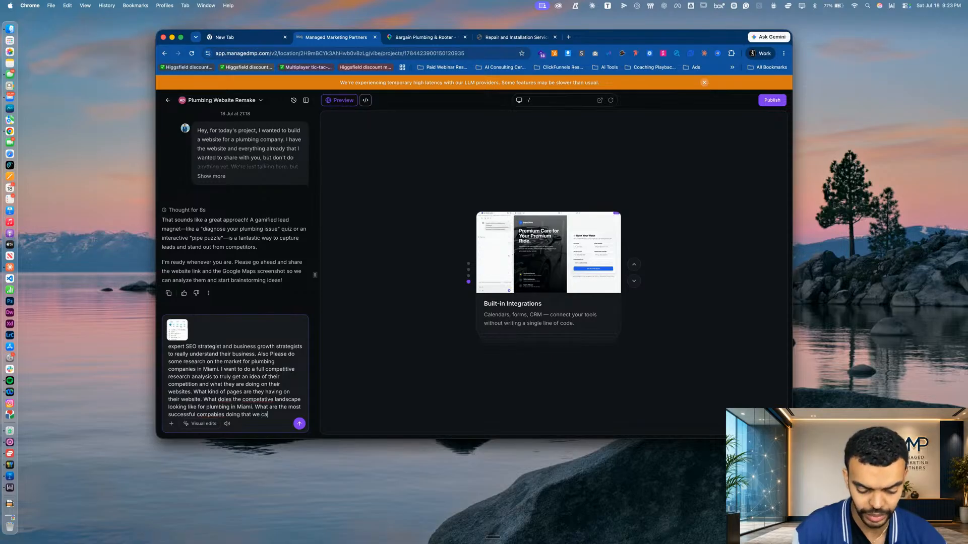
{"action": "type", "text": "y"}
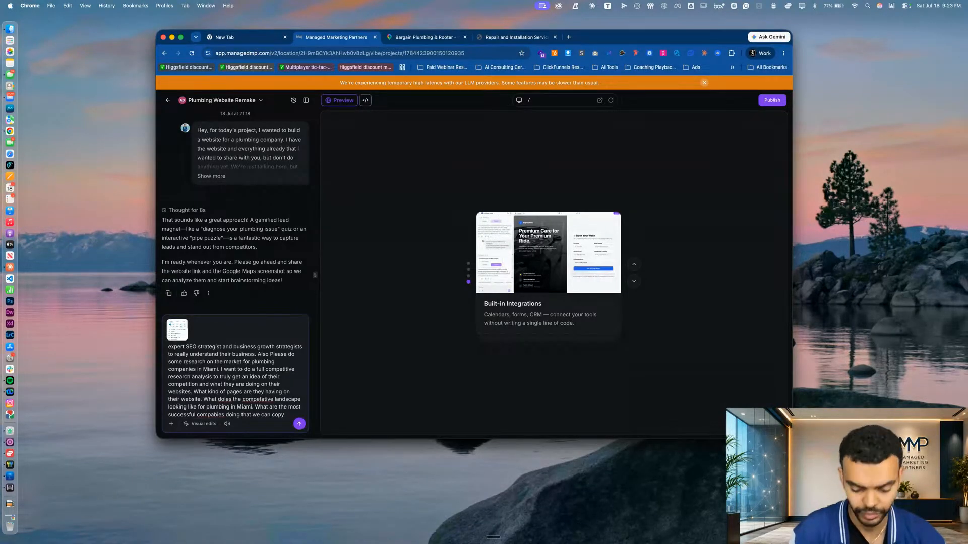
{"action": "type", "text": " and implemen"}
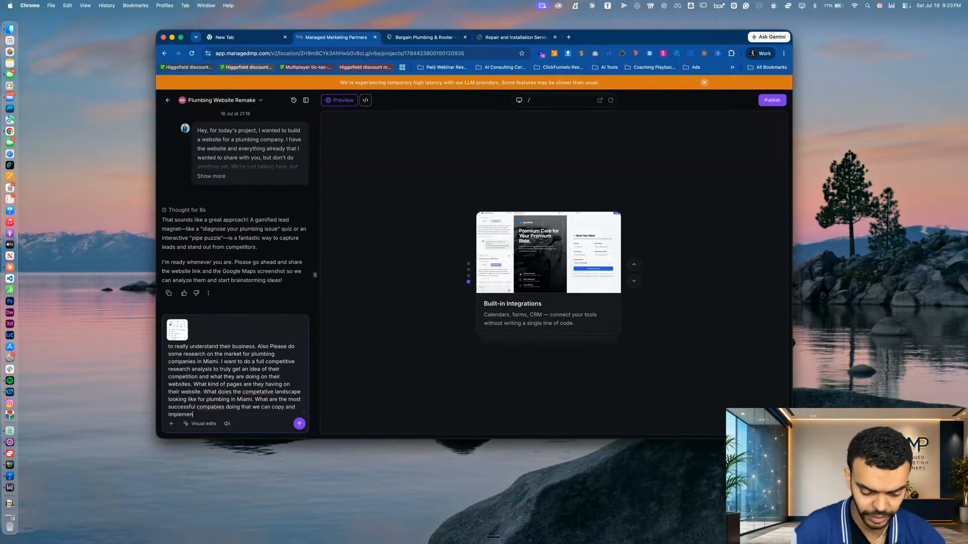
{"action": "type", "text": "t into our strat"}
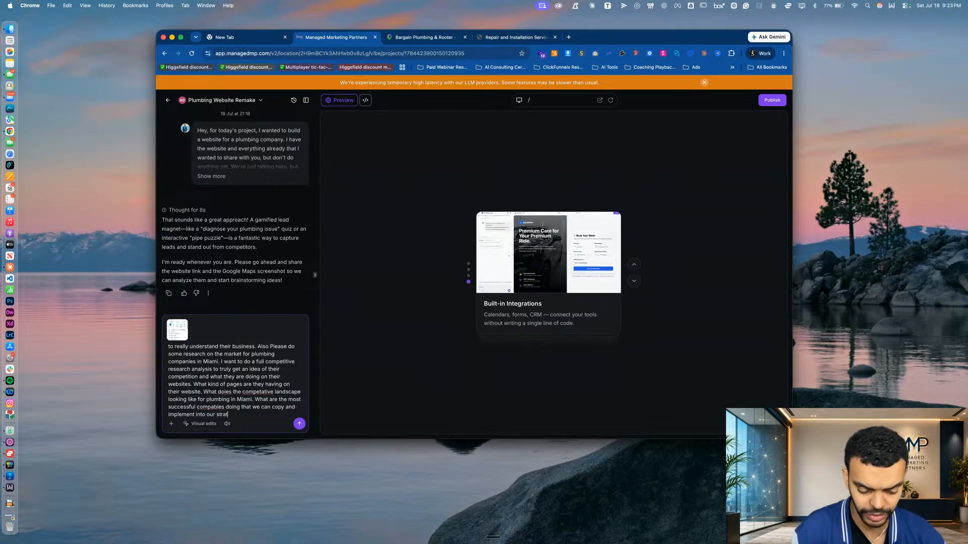
{"action": "type", "text": " that alines with the"}
{"action": "type", "text": " bsuiness"}
{"action": "type", "text": ". The nam"}
{"action": "type", "text": "e of"}
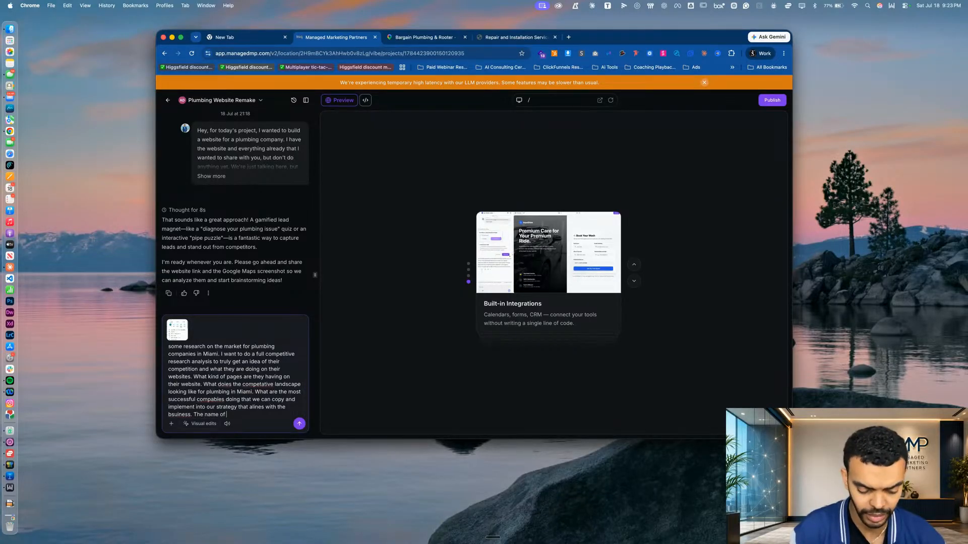
{"action": "type", "text": " the business we are"}
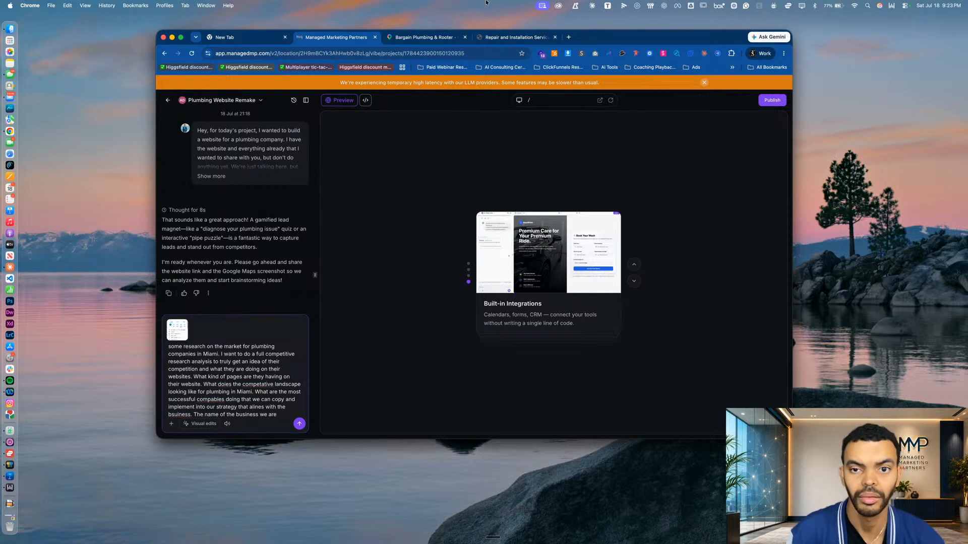
Check the business's website for its name and complete the message sentence with "working with is Bargain Plumbing Rooter Co out of Miami"
{"action": "left_click", "coordinate": [515, 50]}
{"action": "left_click", "coordinate": [516, 39]}
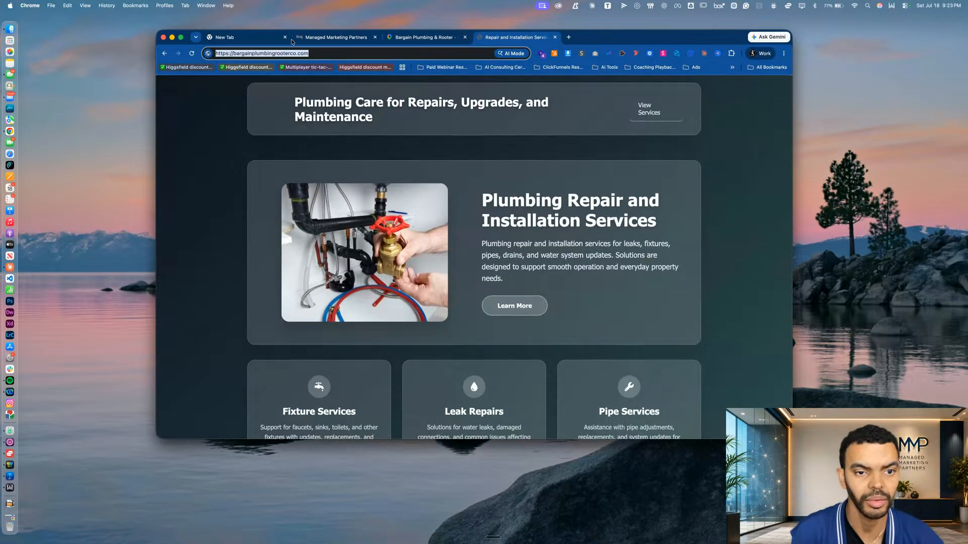
{"action": "left_click", "coordinate": [313, 40]}
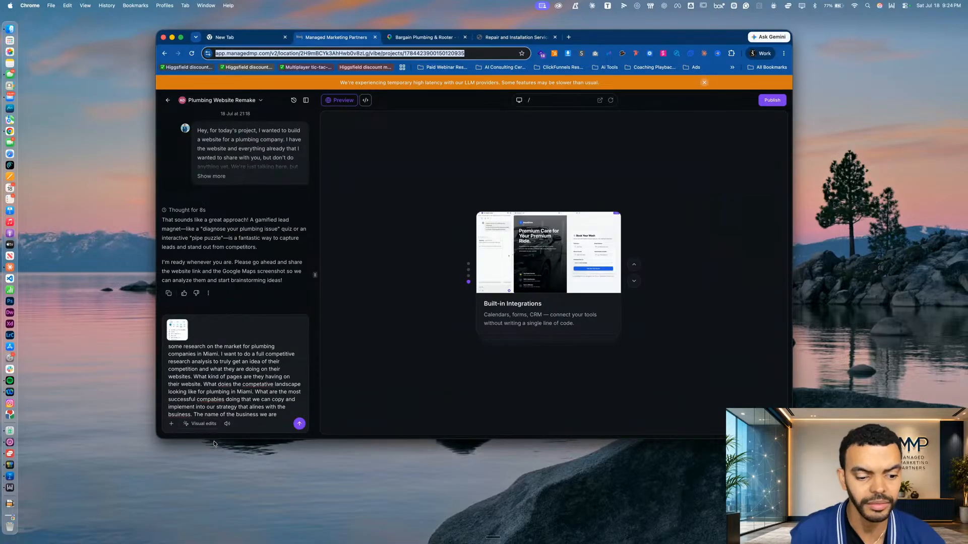
{"action": "left_click", "coordinate": [283, 416]}
{"action": "type", "text": "w"}
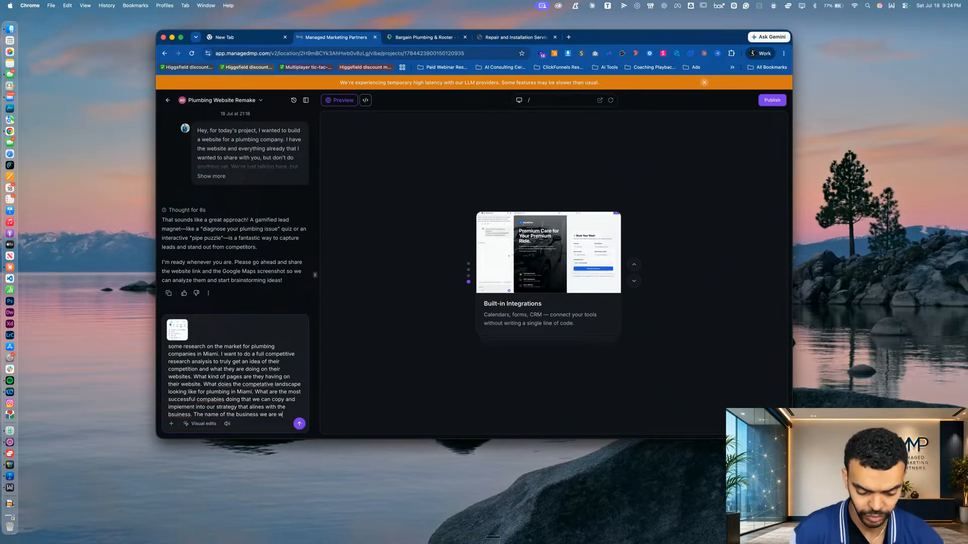
{"action": "type", "text": "orking with"}
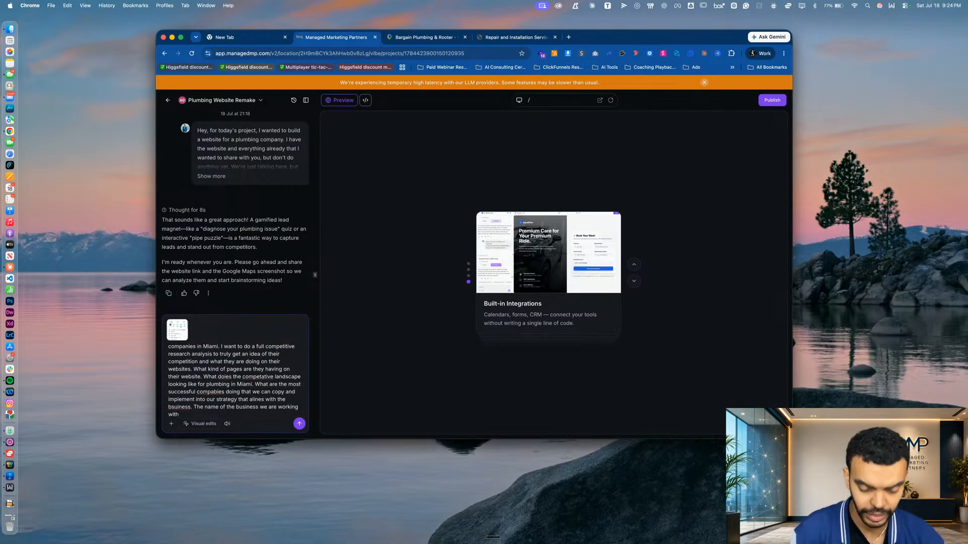
{"action": "type", "text": " is Bargain"}
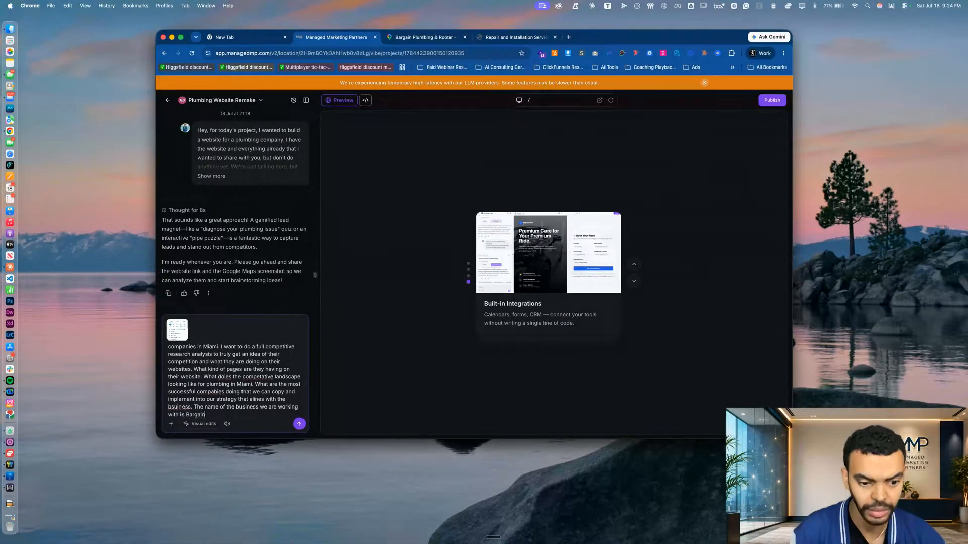
{"action": "type", "text": " Plumbing Root"}
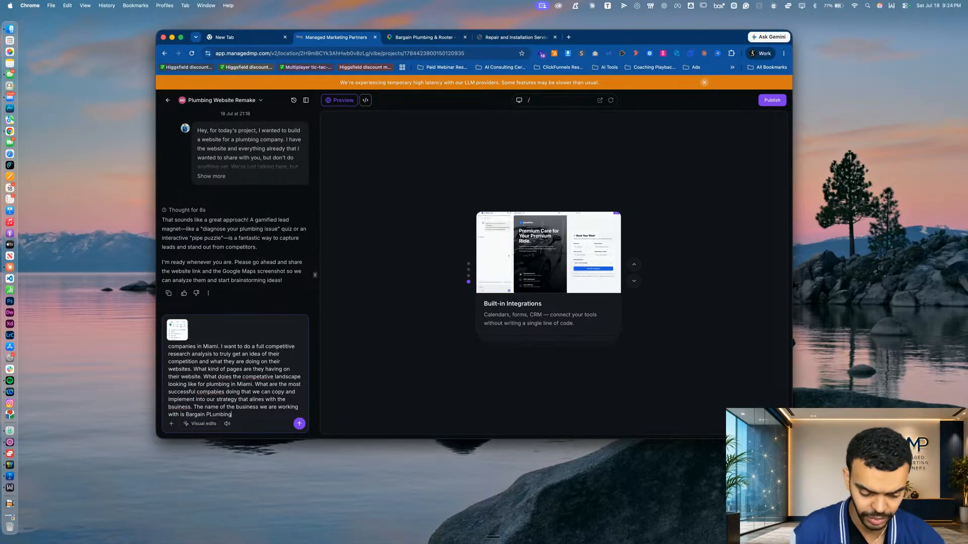
{"action": "type", "text": "er Co"}
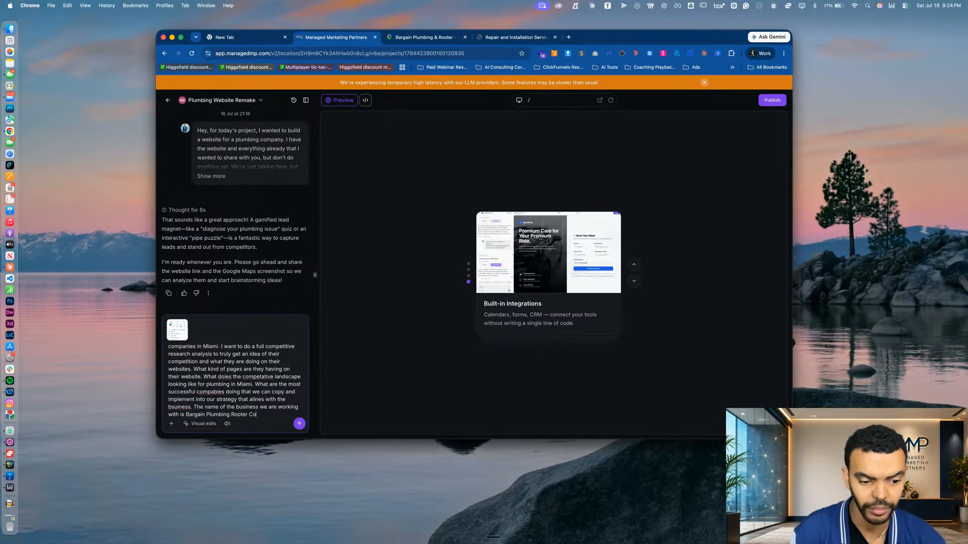
{"action": "type", "text": " out of Miami"}
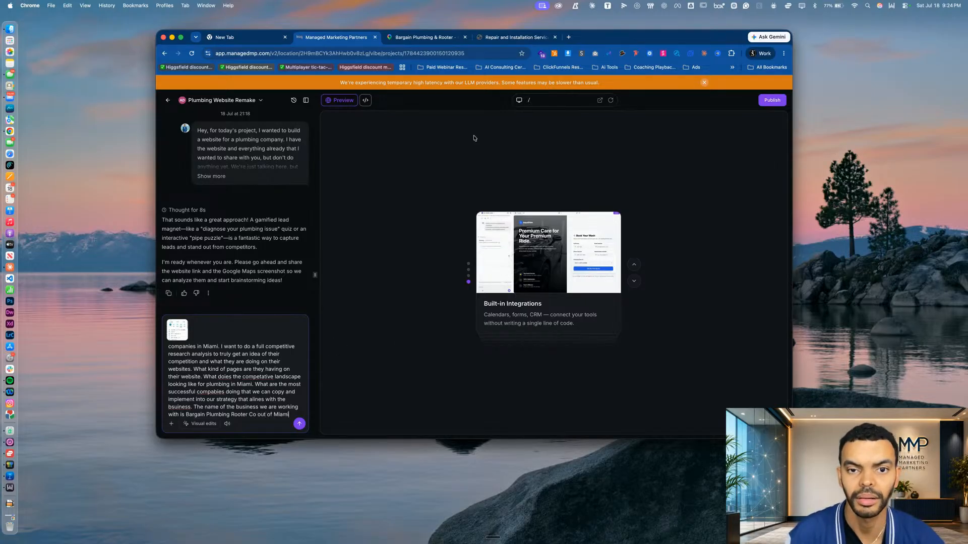
Check the business's city on its Google Maps listing and replace "Miami" at the end of the message with "West Park, FL."
{"action": "left_click", "coordinate": [421, 38]}
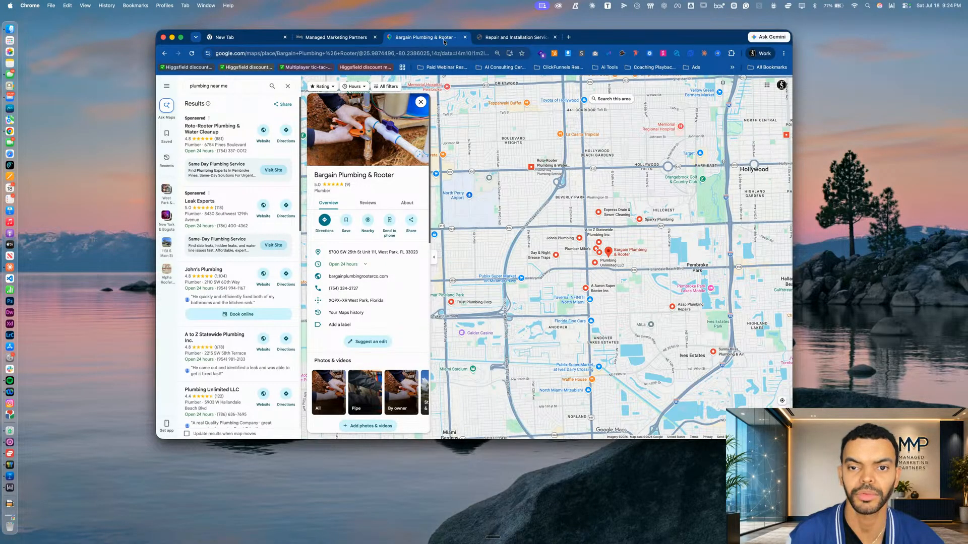
{"action": "left_click", "coordinate": [350, 39]}
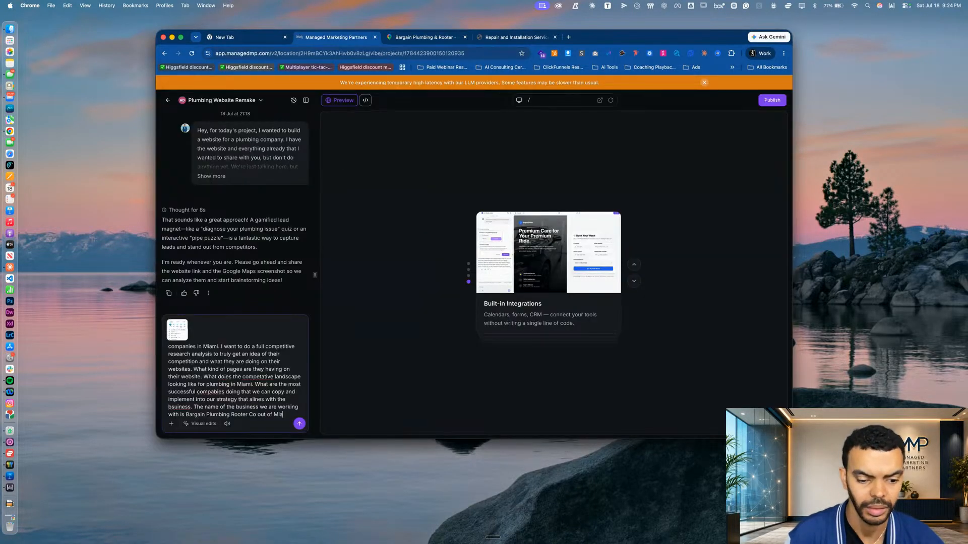
{"action": "key", "text": "BackSpace"}
{"action": "key", "text": "BackSpace"}
{"action": "key", "text": "BackSpace"}
{"action": "key", "text": "BackSpace"}
{"action": "key", "text": "BackSpace"}
{"action": "type", "text": "West Park, FL."}
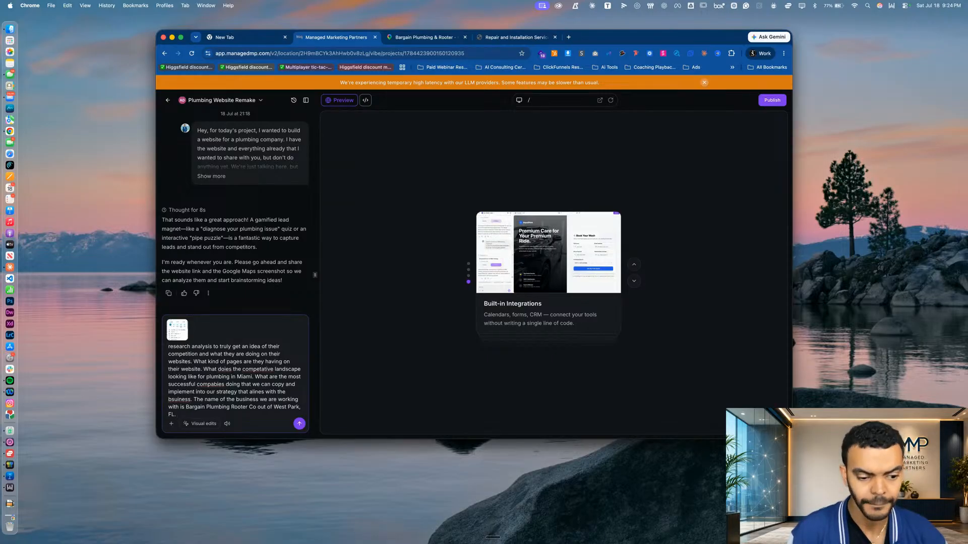
Add the instruction "Remeber don't do any build right now we are just doing research so we can" to the chat message
{"action": "type", "text": "Remeber do"}
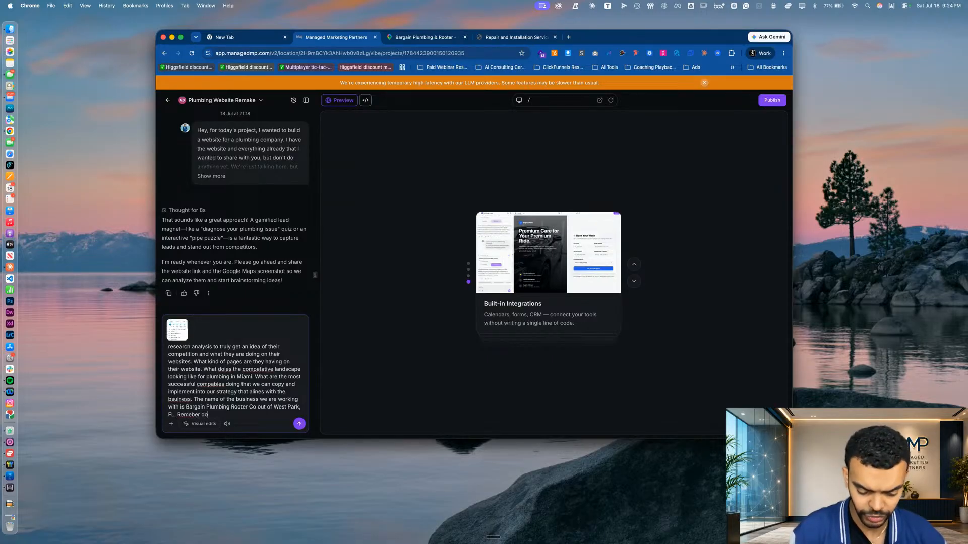
{"action": "type", "text": "n't do any build right now we a"}
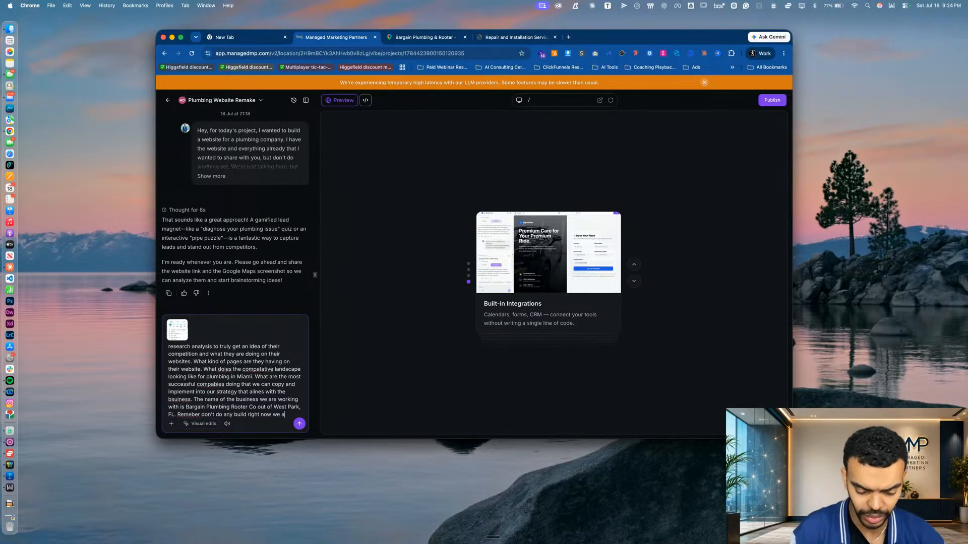
{"action": "type", "text": "re just"}
{"action": "type", "text": " doing r"}
{"action": "type", "text": "esearch"}
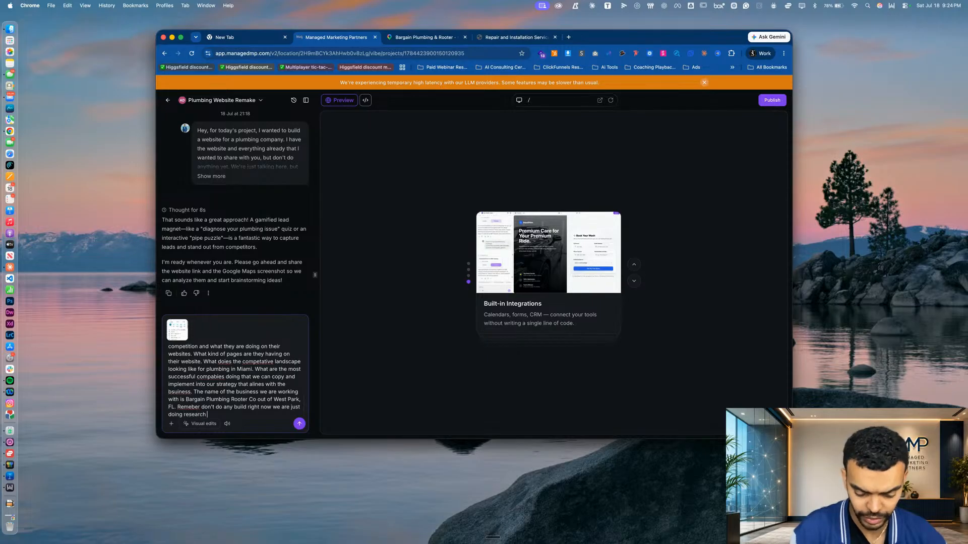
{"action": "type", "text": " so we can come "}
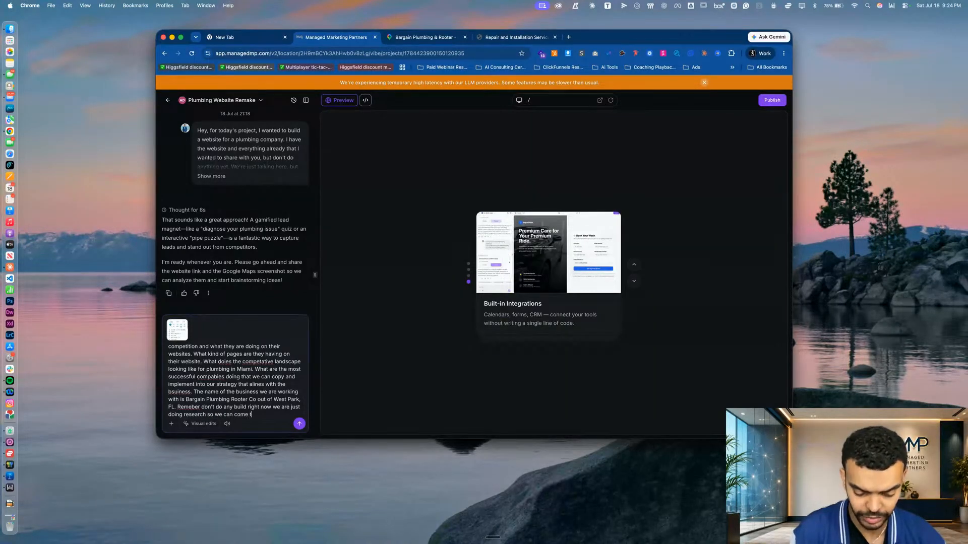
{"action": "type", "text": "together with a "}
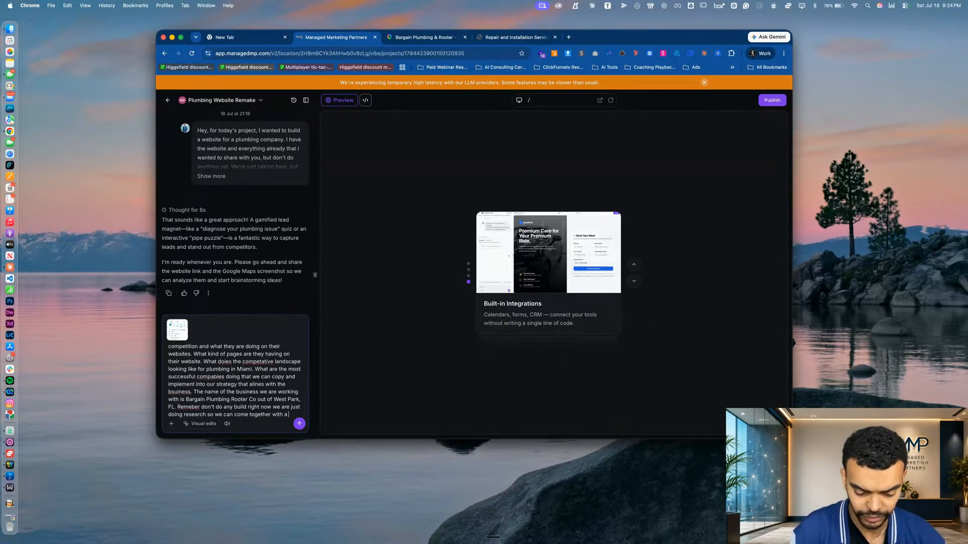
{"action": "type", "text": "few ideas of what "}
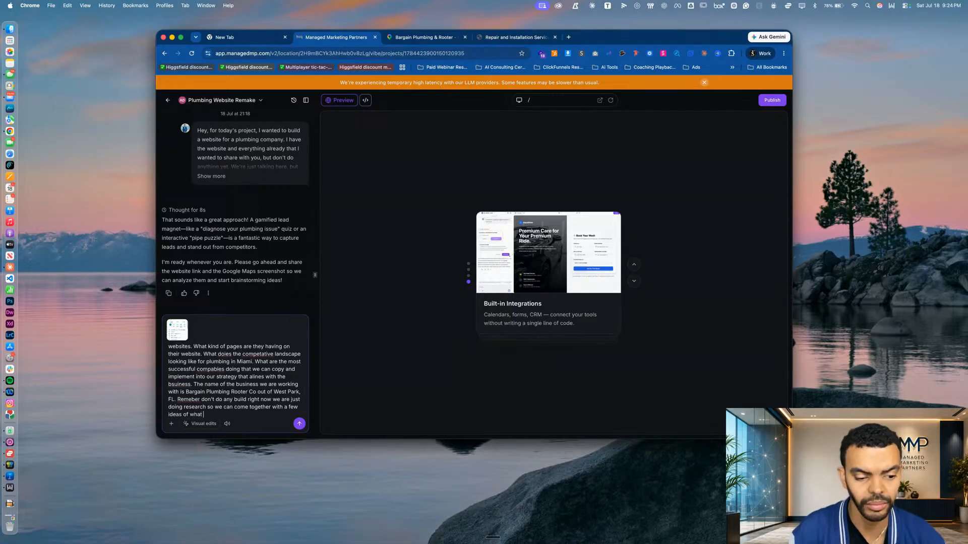
{"action": "type", "text": "we can do for th"}
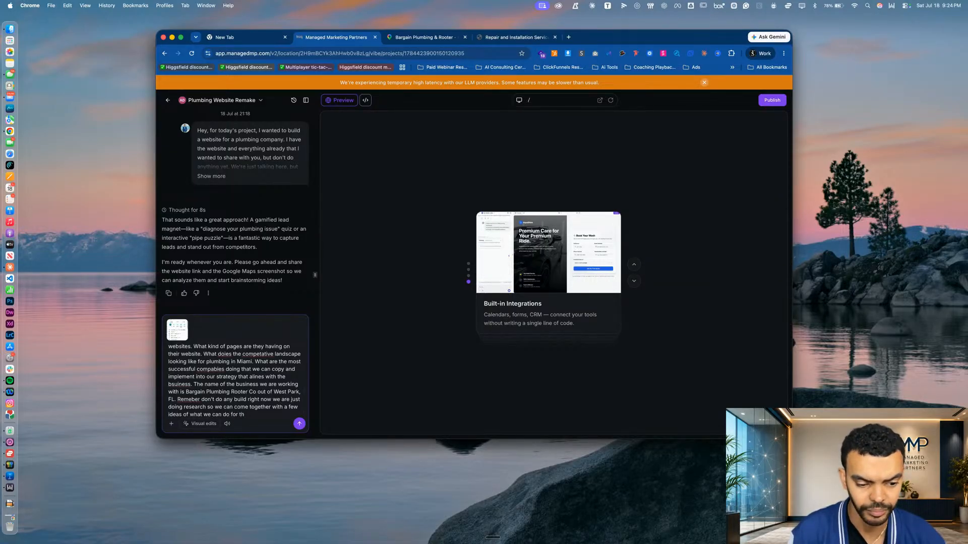
{"action": "type", "text": "em."}
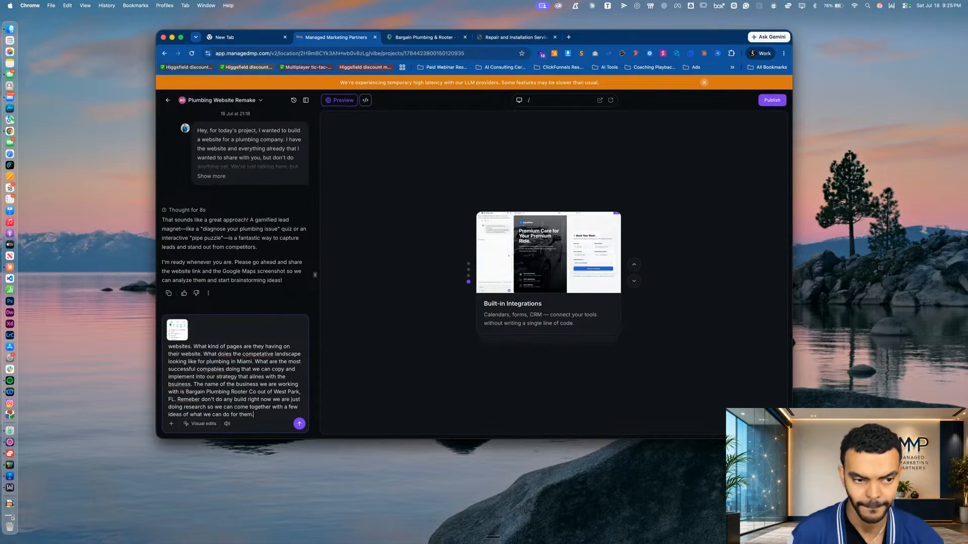
Finish the message with "come together with a few ideas of what we can do for them." and send it
{"action": "key", "text": "Return"}
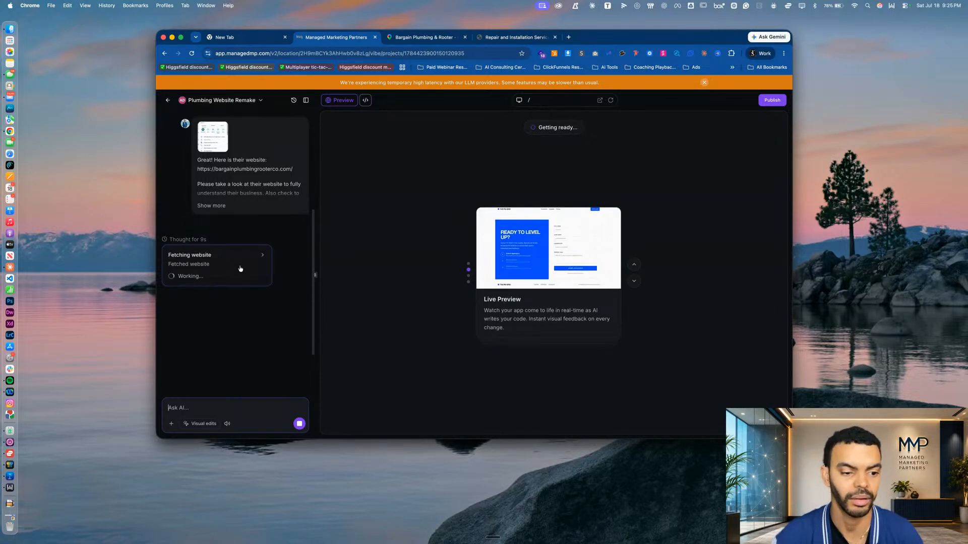
Read the AI's strategic analysis, covering the proposed site pages, the current website's state and what the top Miami competitors are doing
{"action": "scroll", "coordinate": [229, 221], "scroll_direction": "up", "scroll_amount": 2}
{"action": "scroll", "coordinate": [256, 304], "scroll_direction": "up", "scroll_amount": 5}
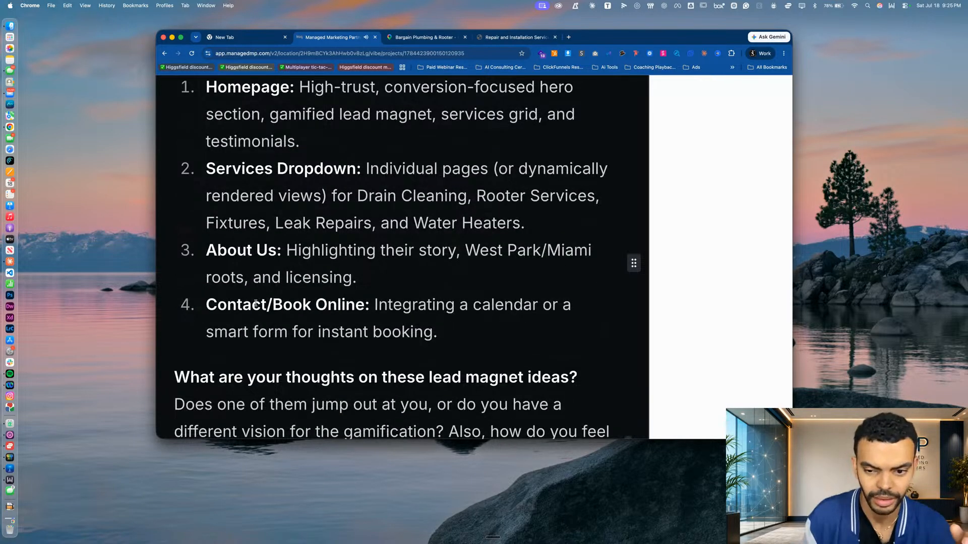
{"action": "scroll", "coordinate": [277, 208], "scroll_direction": "up", "scroll_amount": 15}
{"action": "scroll", "coordinate": [277, 207], "scroll_direction": "up", "scroll_amount": 10}
{"action": "scroll", "coordinate": [277, 210], "scroll_direction": "down", "scroll_amount": 3}
{"action": "scroll", "coordinate": [276, 211], "scroll_direction": "down", "scroll_amount": 3}
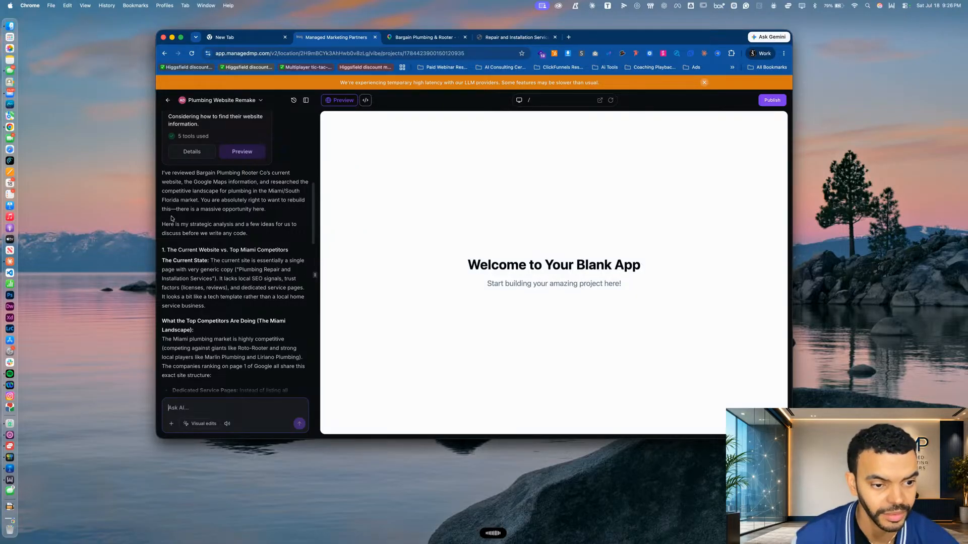
{"action": "scroll", "coordinate": [266, 233], "scroll_direction": "down", "scroll_amount": 2}
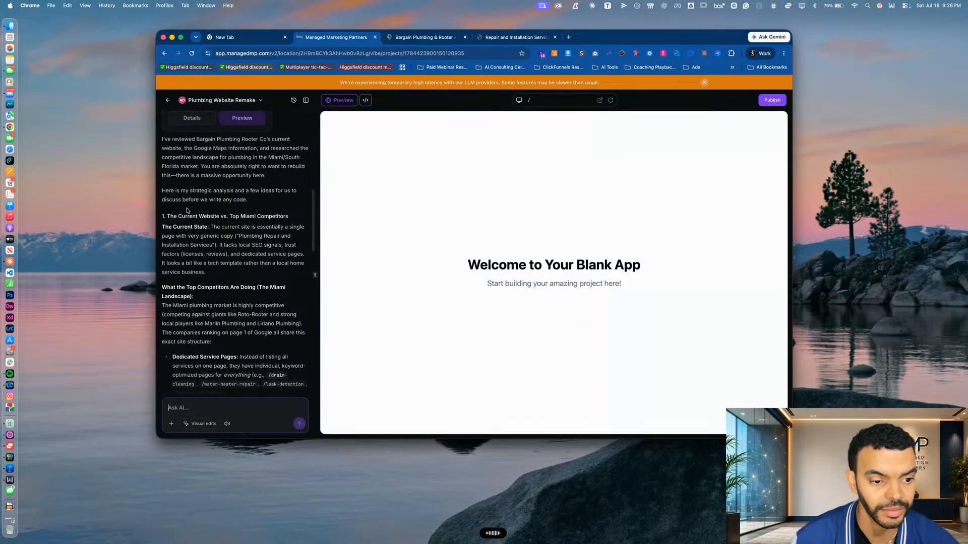
{"action": "scroll", "coordinate": [243, 211], "scroll_direction": "down", "scroll_amount": 3}
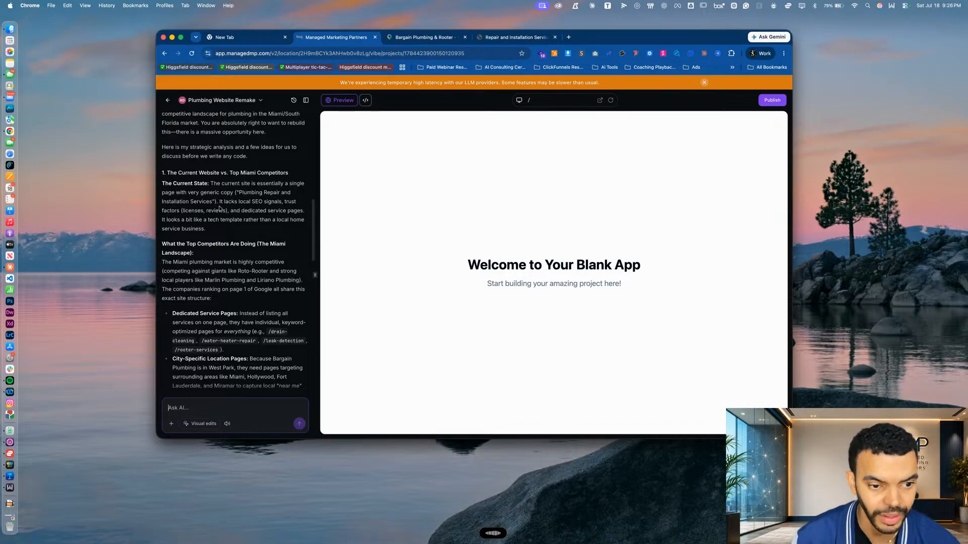
{"action": "scroll", "coordinate": [242, 222], "scroll_direction": "down", "scroll_amount": 2}
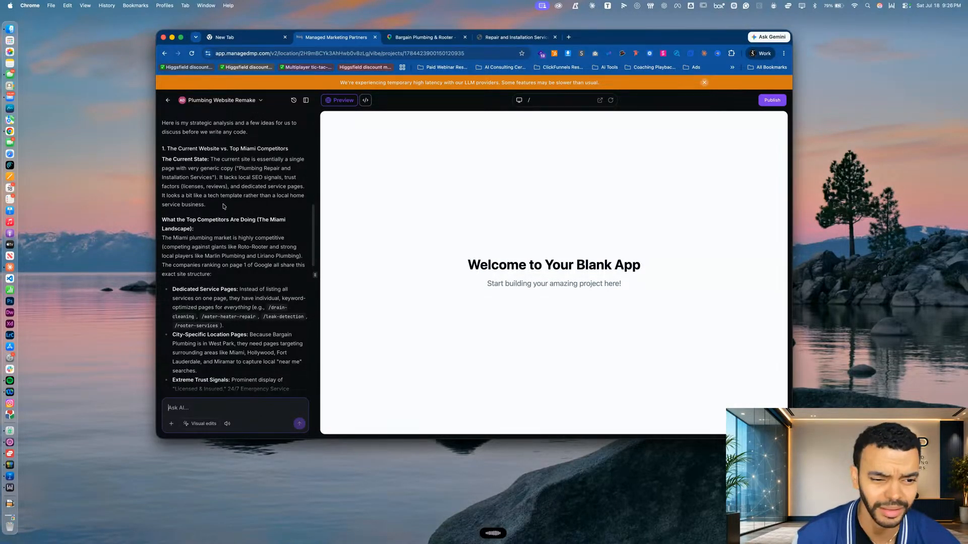
{"action": "scroll", "coordinate": [288, 202], "scroll_direction": "down", "scroll_amount": 5}
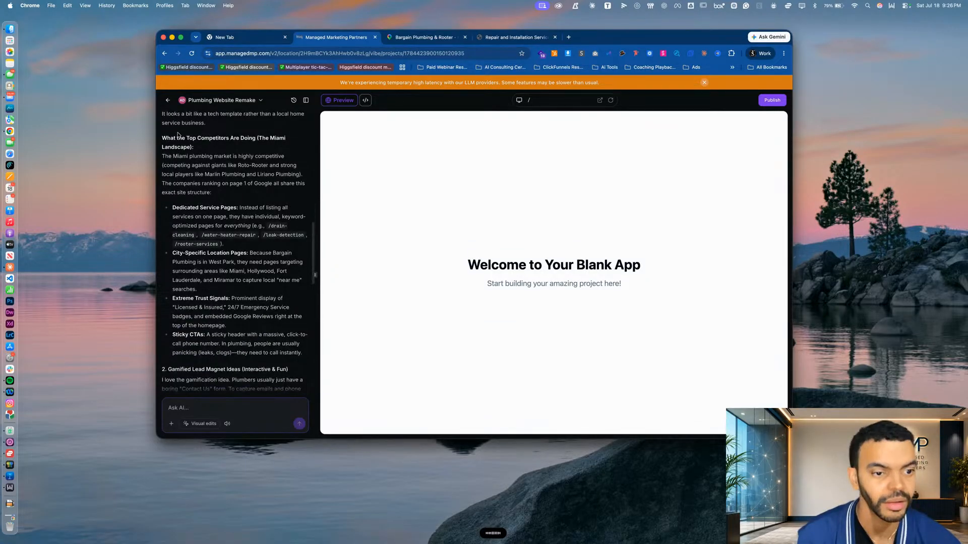
{"action": "key", "text": "super+v"}
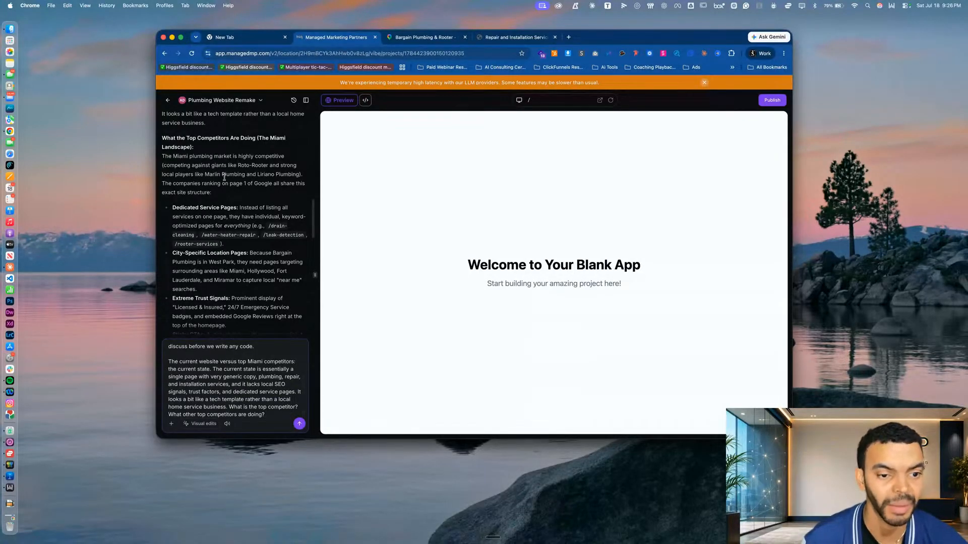
{"action": "scroll", "coordinate": [224, 177], "scroll_direction": "down", "scroll_amount": 2}
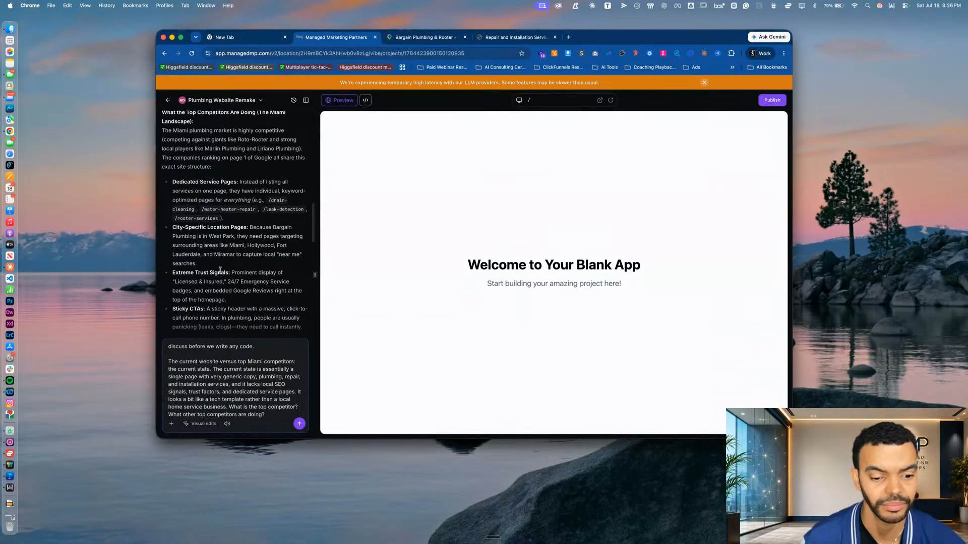
{"action": "right_click", "coordinate": [235, 385]}
{"action": "key", "text": "Escape"}
{"action": "right_click", "coordinate": [197, 359]}
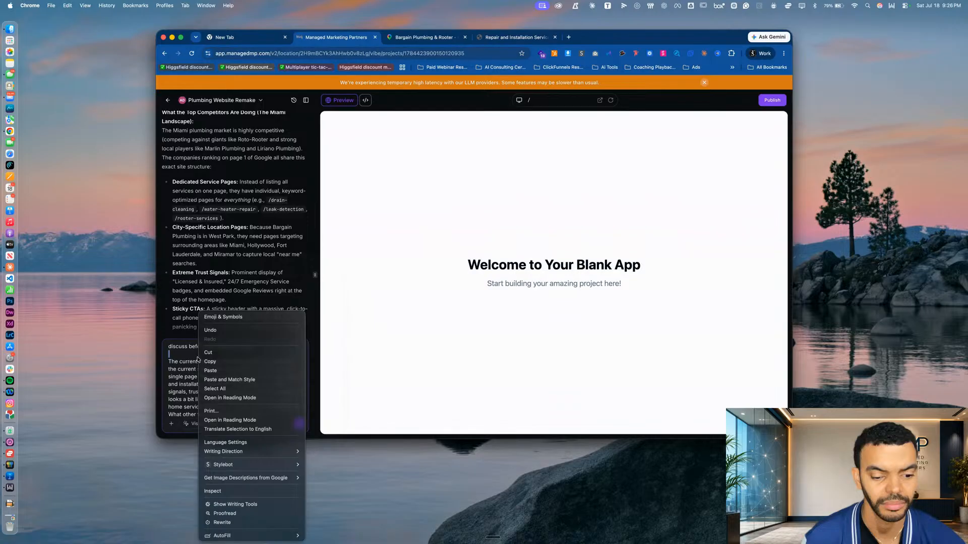
{"action": "right_click", "coordinate": [188, 376]}
{"action": "key", "text": "Escape"}
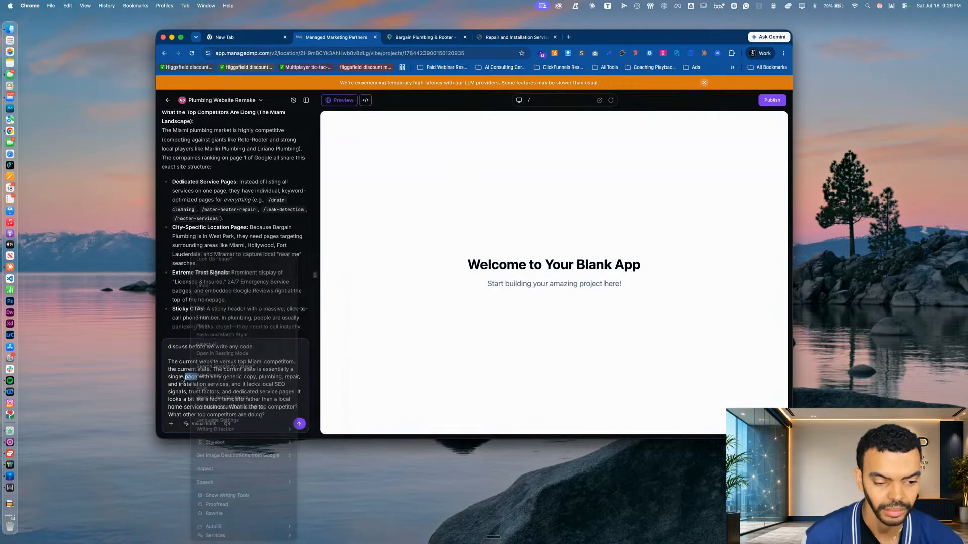
{"action": "key", "text": "super+a"}
{"action": "key", "text": "BackSpace"}
Reread the AI's comparison of the current site with top Miami competitors: service pages, city location pages, trust signals and sticky CTAs
{"action": "scroll", "coordinate": [202, 236], "scroll_direction": "down", "scroll_amount": 1}
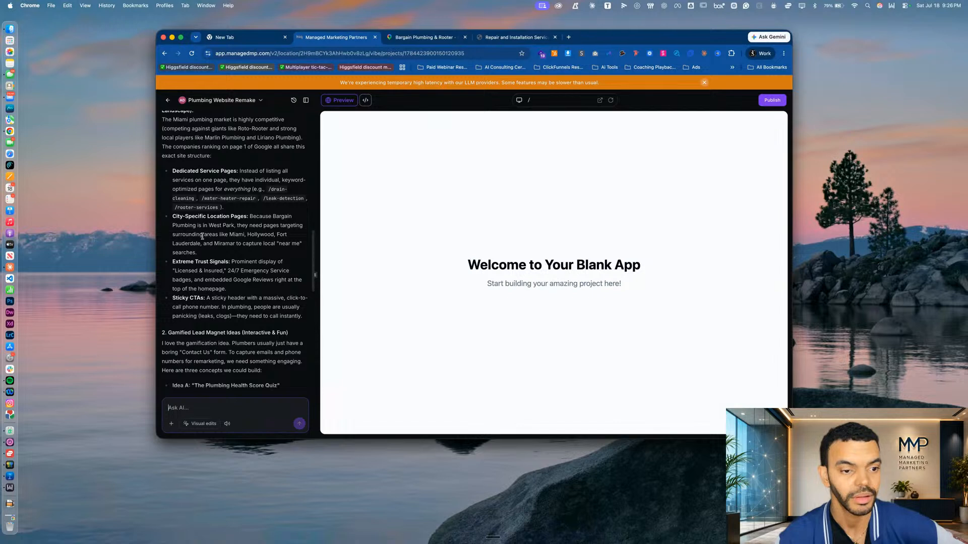
{"action": "scroll", "coordinate": [202, 236], "scroll_direction": "up", "scroll_amount": 3}
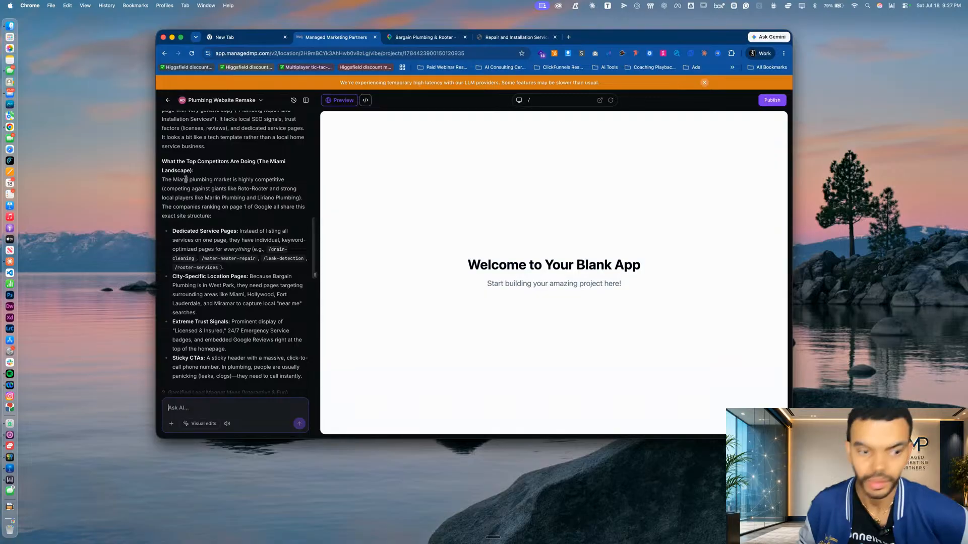
{"action": "scroll", "coordinate": [186, 179], "scroll_direction": "up", "scroll_amount": 3}
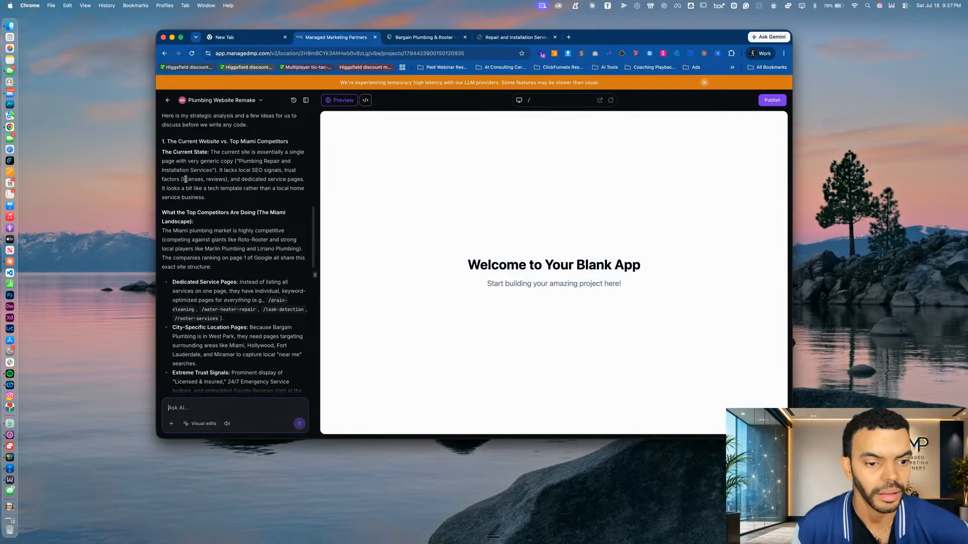
{"action": "scroll", "coordinate": [186, 179], "scroll_direction": "up", "scroll_amount": 4}
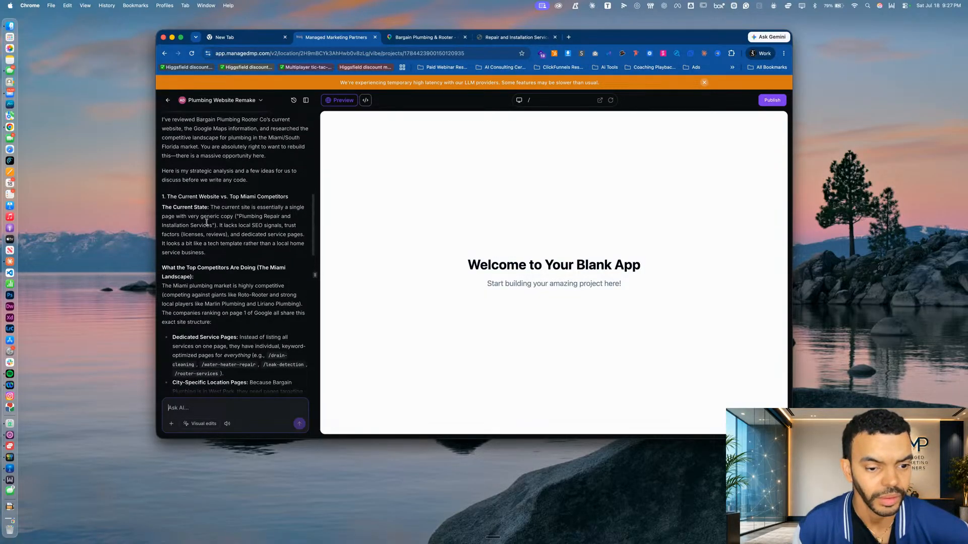
{"action": "scroll", "coordinate": [269, 277], "scroll_direction": "down", "scroll_amount": 4}
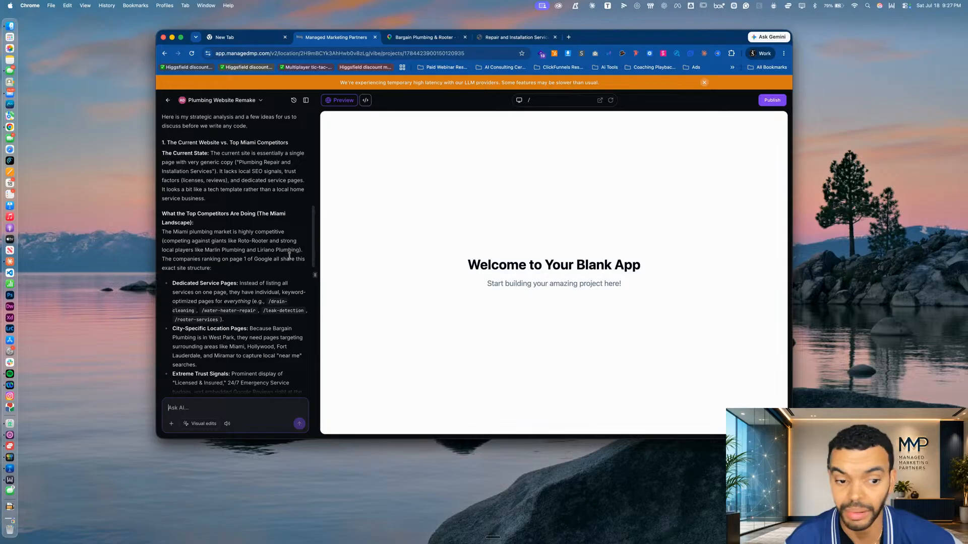
{"action": "scroll", "coordinate": [199, 277], "scroll_direction": "down", "scroll_amount": 2}
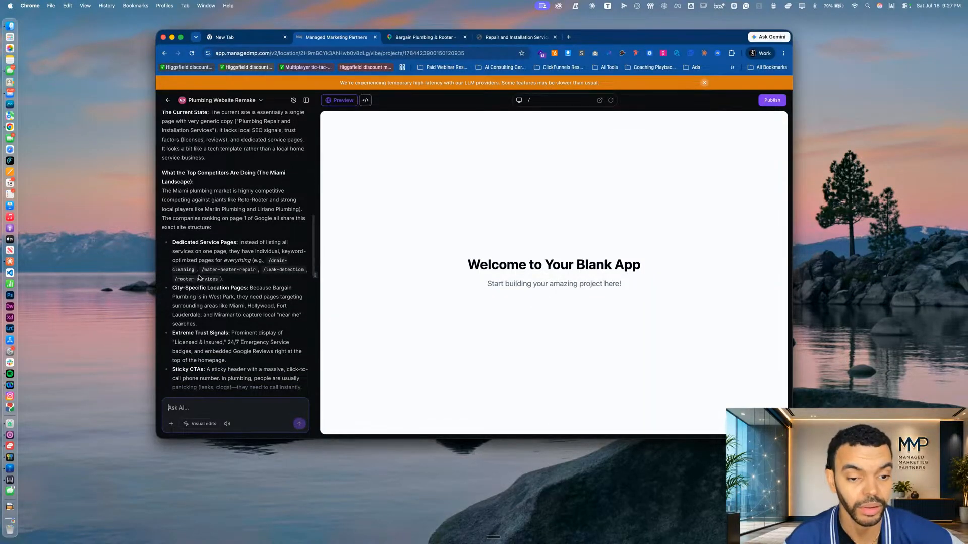
{"action": "scroll", "coordinate": [250, 253], "scroll_direction": "down", "scroll_amount": 3}
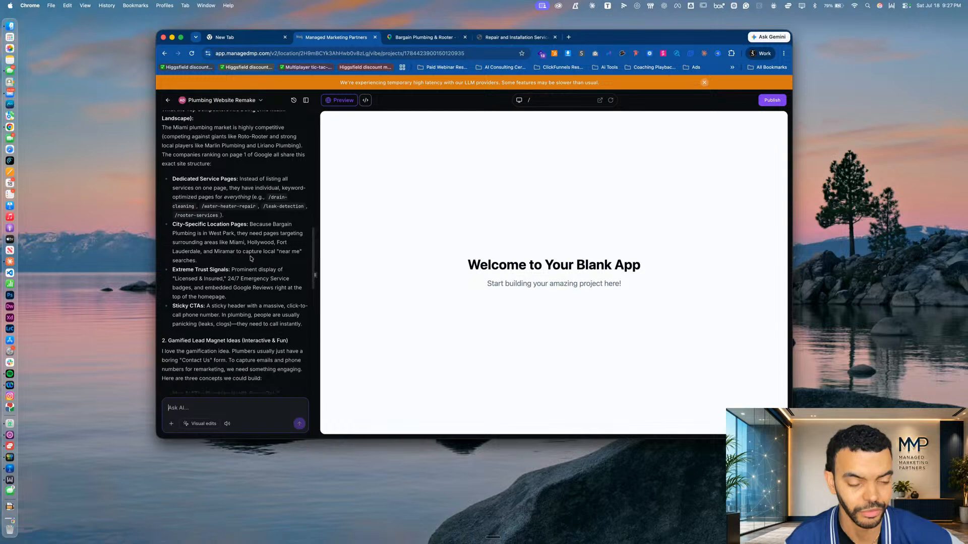
{"action": "scroll", "coordinate": [262, 208], "scroll_direction": "down", "scroll_amount": 1}
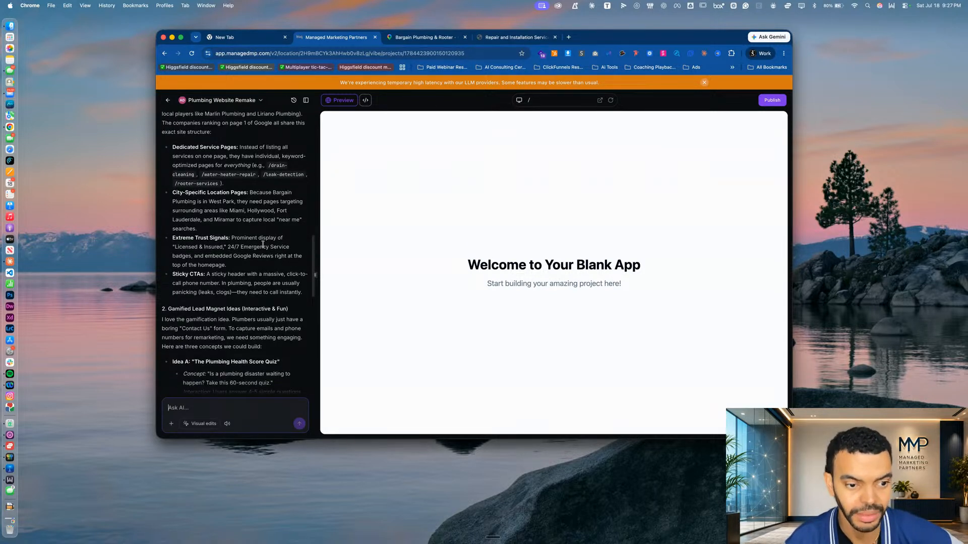
{"action": "scroll", "coordinate": [261, 249], "scroll_direction": "down", "scroll_amount": 1}
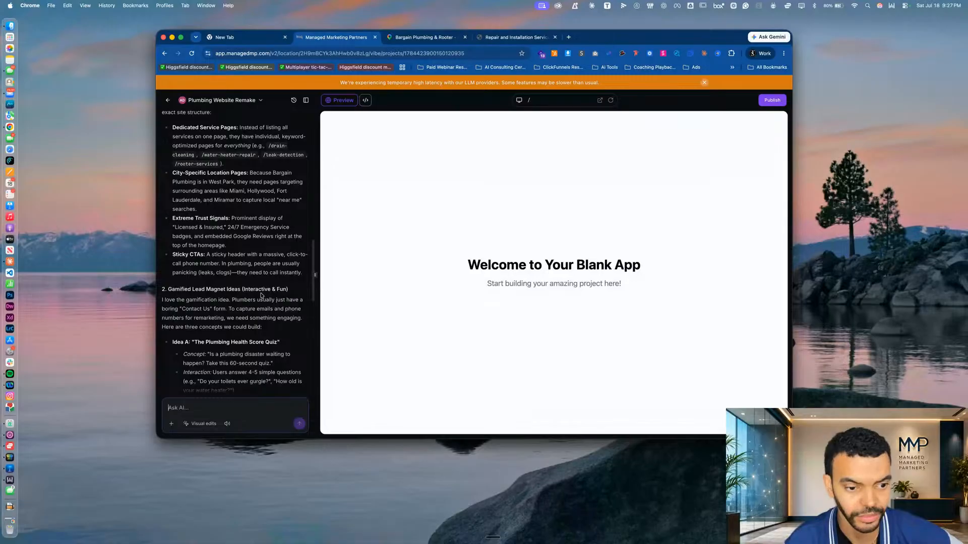
Read the three gamified lead magnet ideas, the proposed new site architecture and the AI's closing questions
{"action": "scroll", "coordinate": [267, 291], "scroll_direction": "down", "scroll_amount": 5}
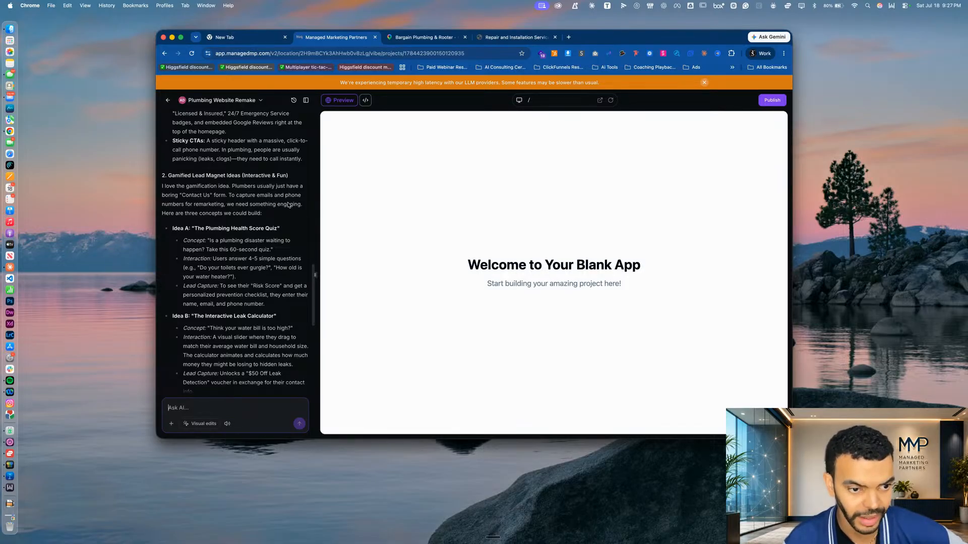
{"action": "scroll", "coordinate": [260, 222], "scroll_direction": "down", "scroll_amount": 2}
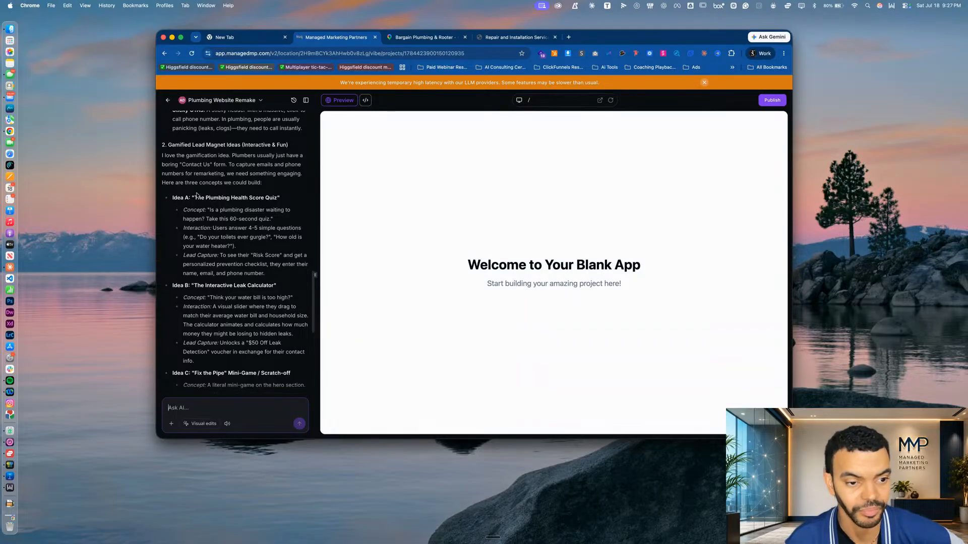
{"action": "scroll", "coordinate": [227, 215], "scroll_direction": "down", "scroll_amount": 1}
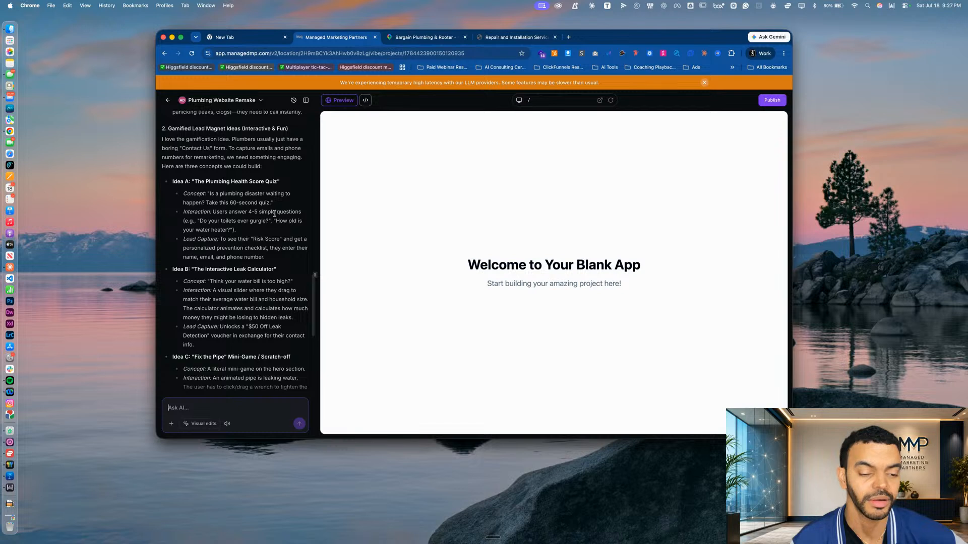
{"action": "scroll", "coordinate": [275, 214], "scroll_direction": "down", "scroll_amount": 2}
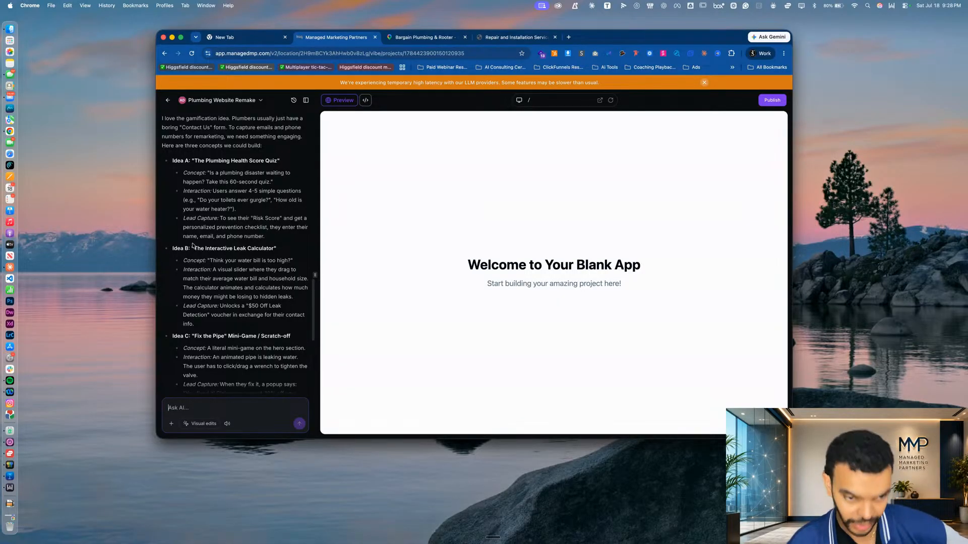
{"action": "scroll", "coordinate": [296, 241], "scroll_direction": "down", "scroll_amount": 3}
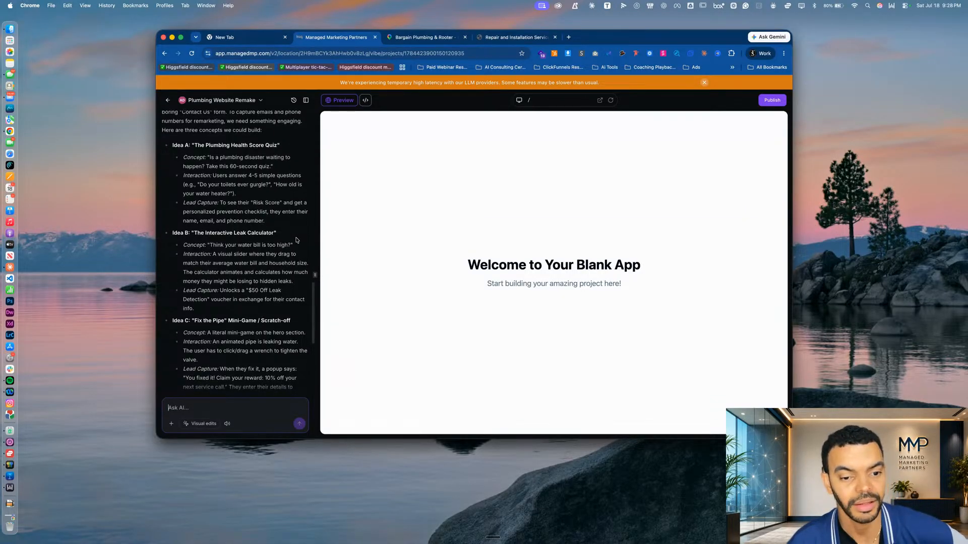
{"action": "scroll", "coordinate": [296, 240], "scroll_direction": "down", "scroll_amount": 3}
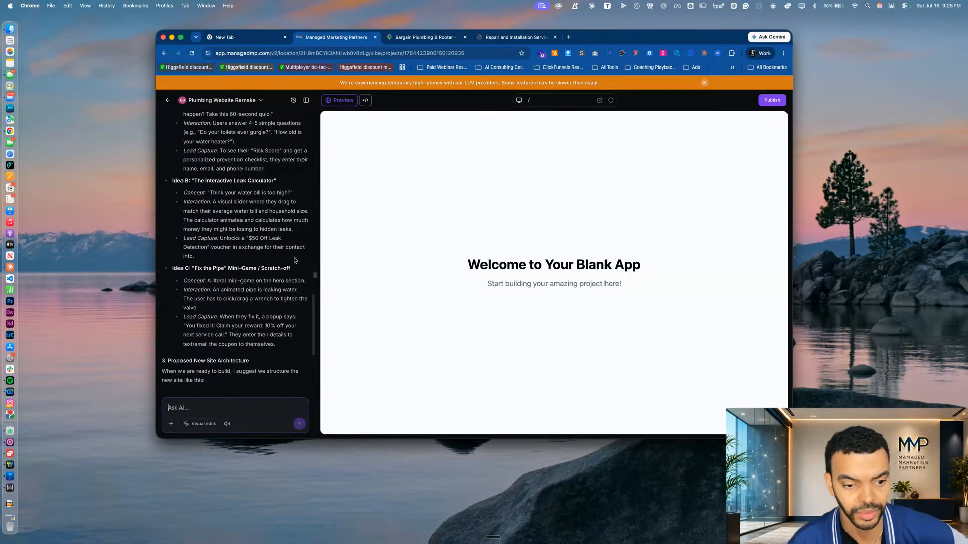
{"action": "scroll", "coordinate": [249, 279], "scroll_direction": "down", "scroll_amount": 3}
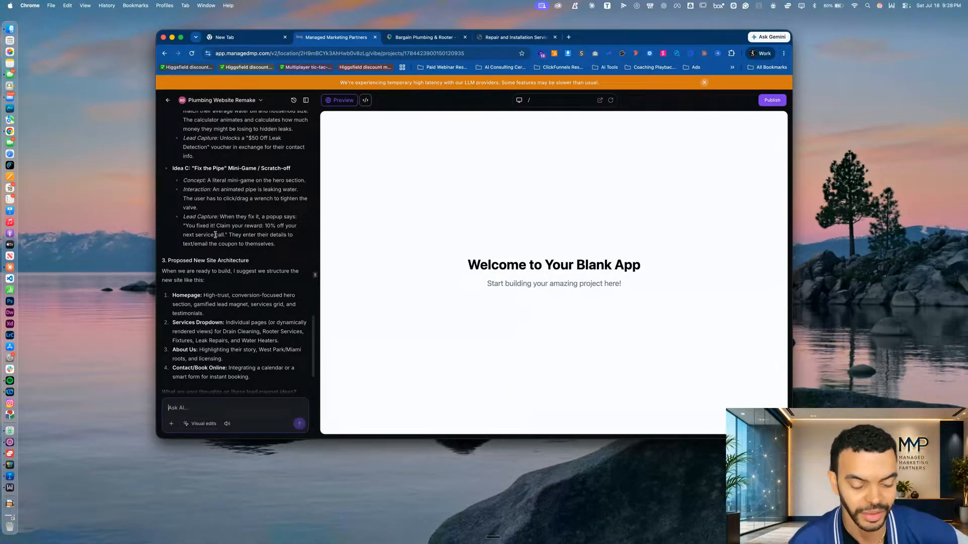
{"action": "scroll", "coordinate": [236, 252], "scroll_direction": "down", "scroll_amount": 3}
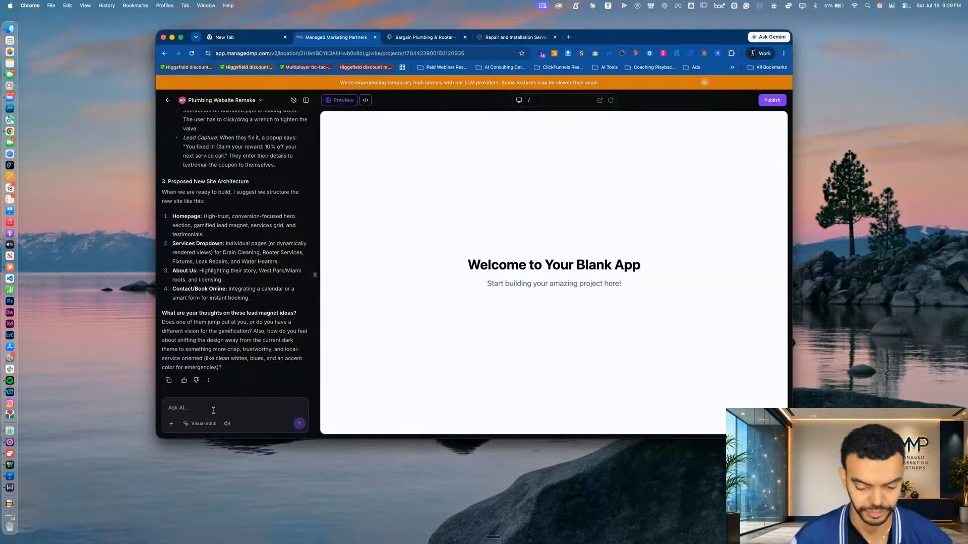
Send the AI a message choosing the hero-section mini-game and requesting its look, mechanics and the rest of the page, written as a developer brief
{"action": "scroll", "coordinate": [256, 291], "scroll_direction": "up", "scroll_amount": 5}
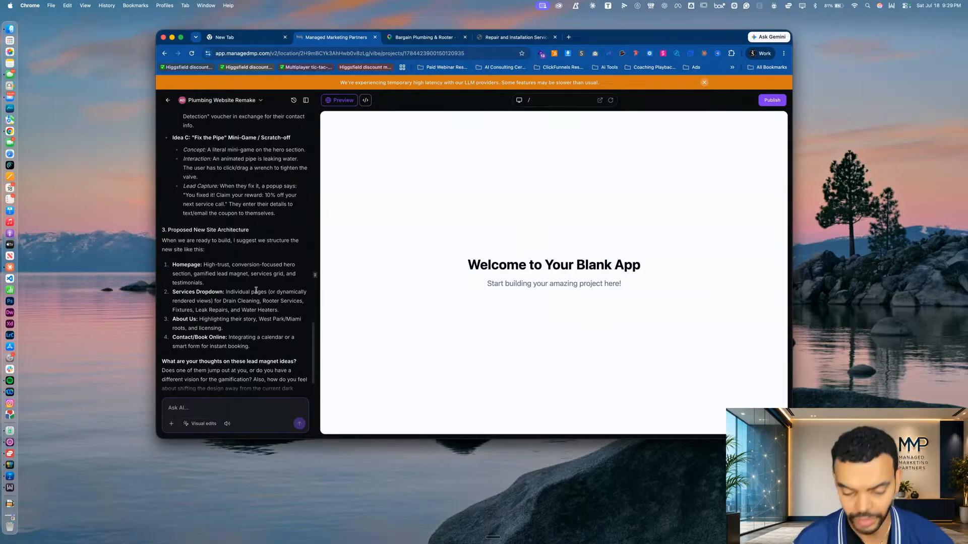
{"action": "key", "text": "alt"}
{"action": "key", "text": "alt"}
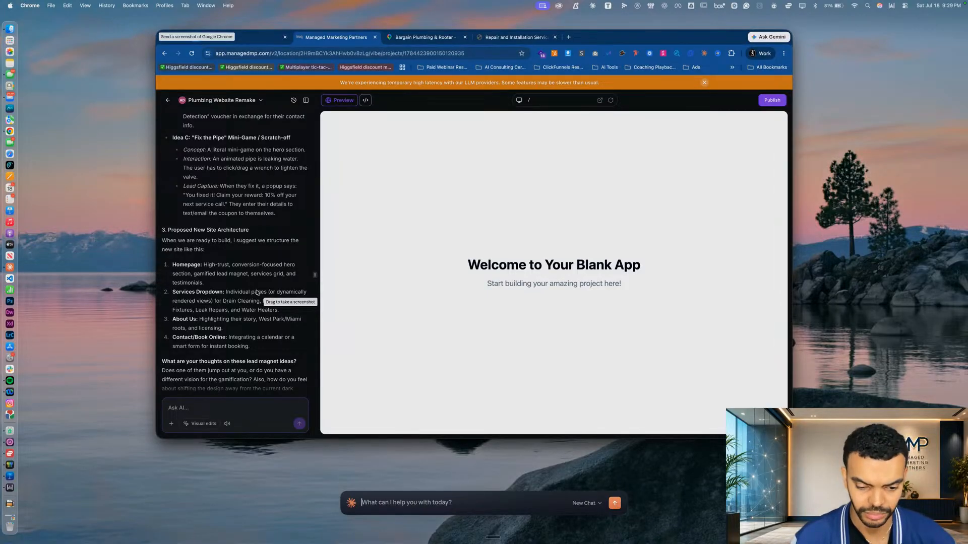
{"action": "left_click", "coordinate": [210, 407]}
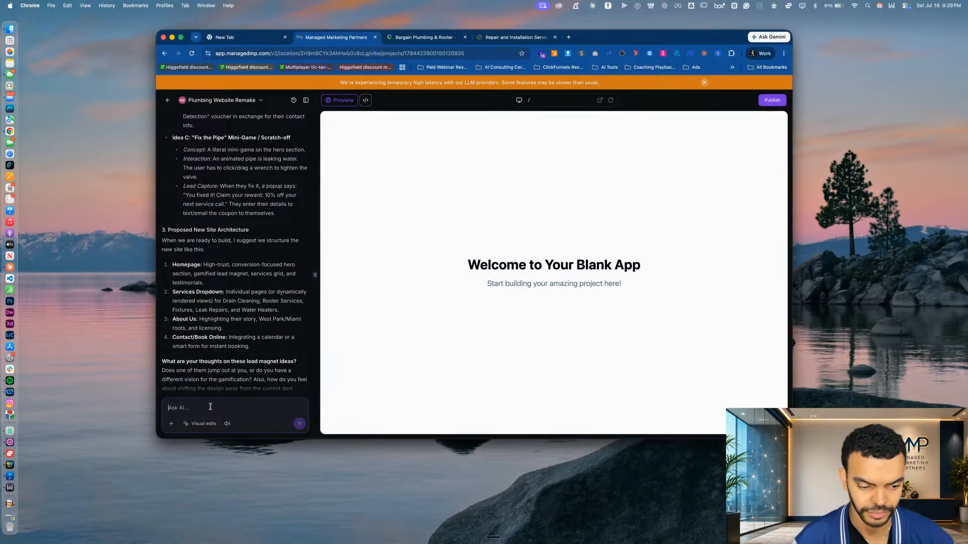
{"action": "key", "text": "fn"}
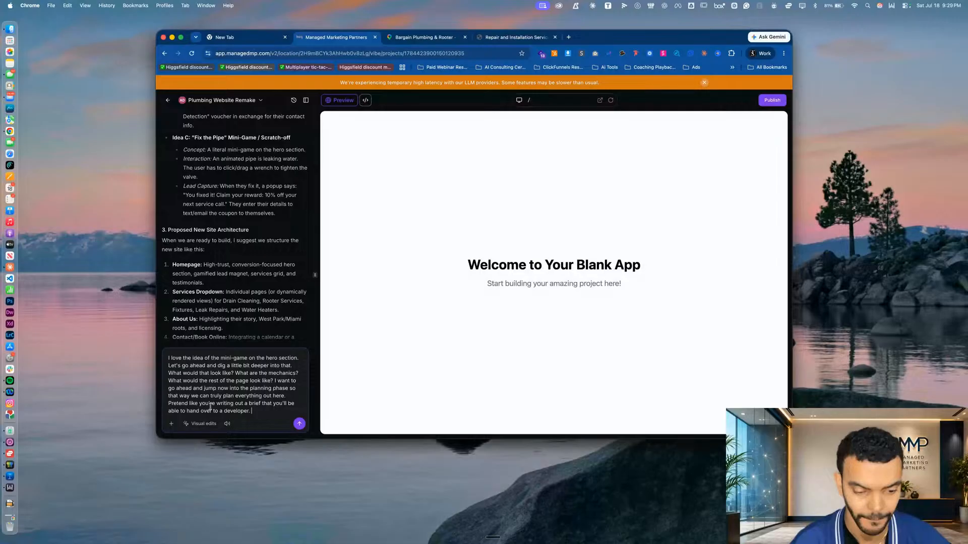
{"action": "key", "text": "Return"}
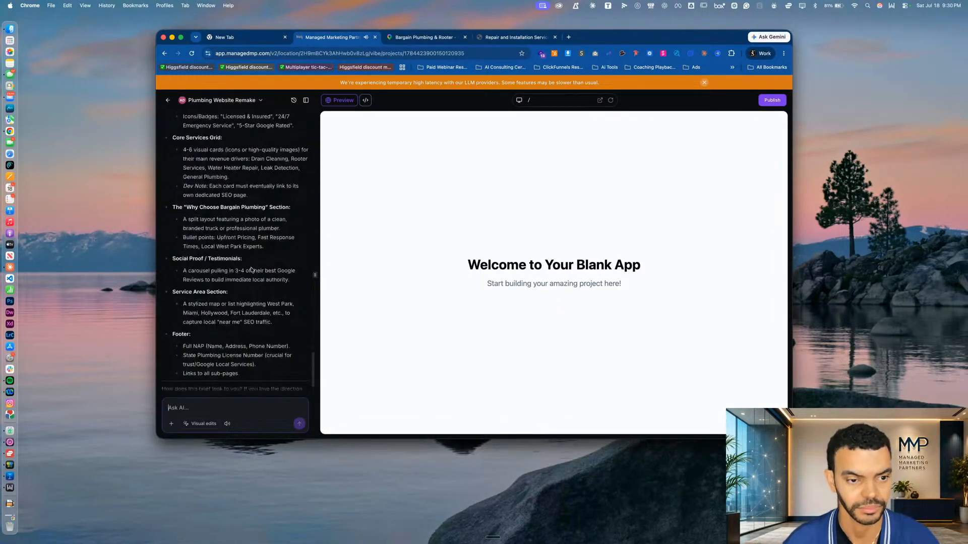
Read the project brief's overview, covering the objective, target audience, colors and typography
{"action": "scroll", "coordinate": [250, 195], "scroll_direction": "up", "scroll_amount": 10}
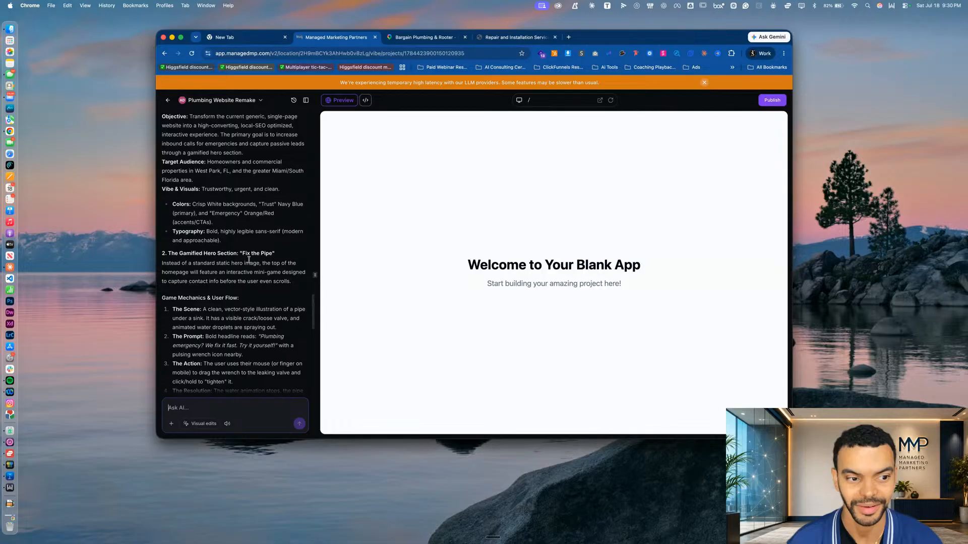
{"action": "scroll", "coordinate": [246, 256], "scroll_direction": "up", "scroll_amount": 5}
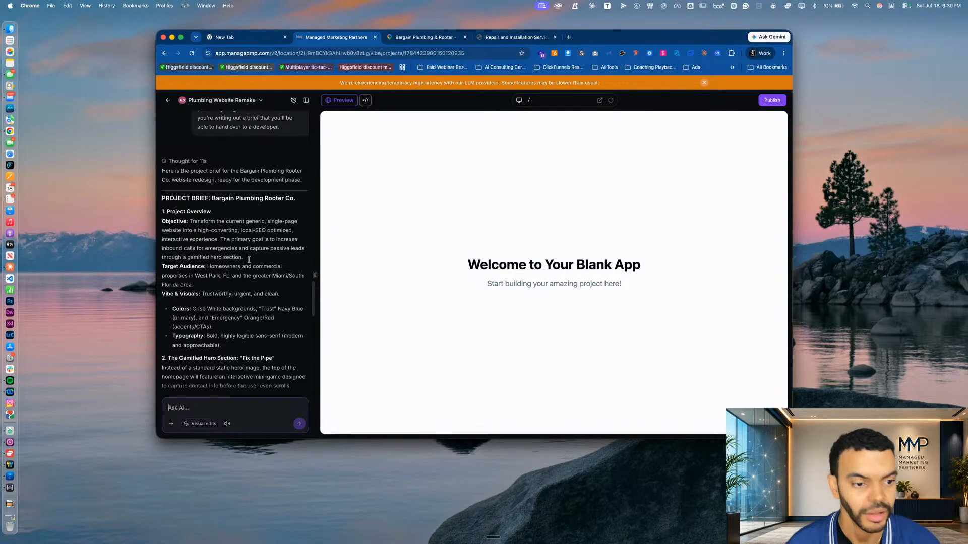
{"action": "scroll", "coordinate": [248, 260], "scroll_direction": "down", "scroll_amount": 2}
{"action": "scroll", "coordinate": [247, 192], "scroll_direction": "down", "scroll_amount": 1}
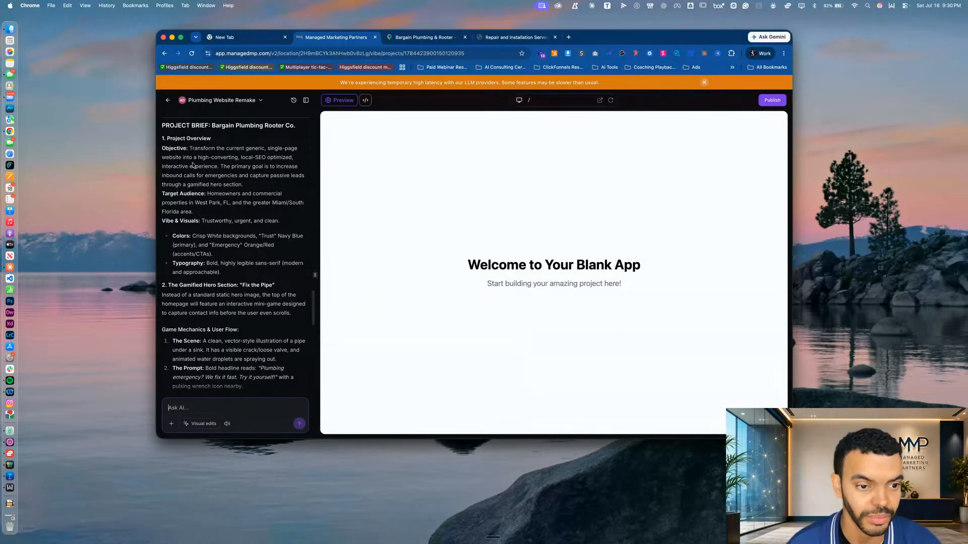
{"action": "scroll", "coordinate": [228, 174], "scroll_direction": "down", "scroll_amount": 1}
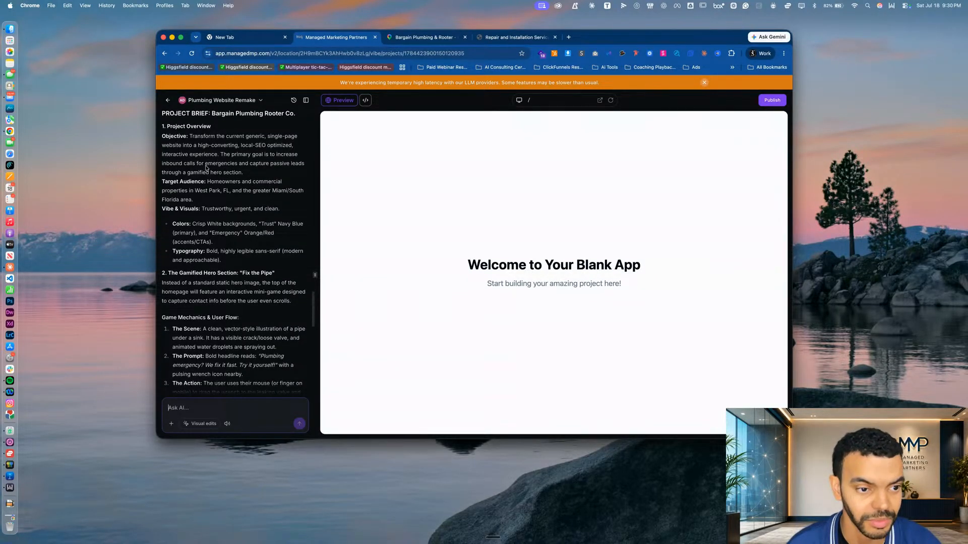
{"action": "scroll", "coordinate": [255, 179], "scroll_direction": "down", "scroll_amount": 1}
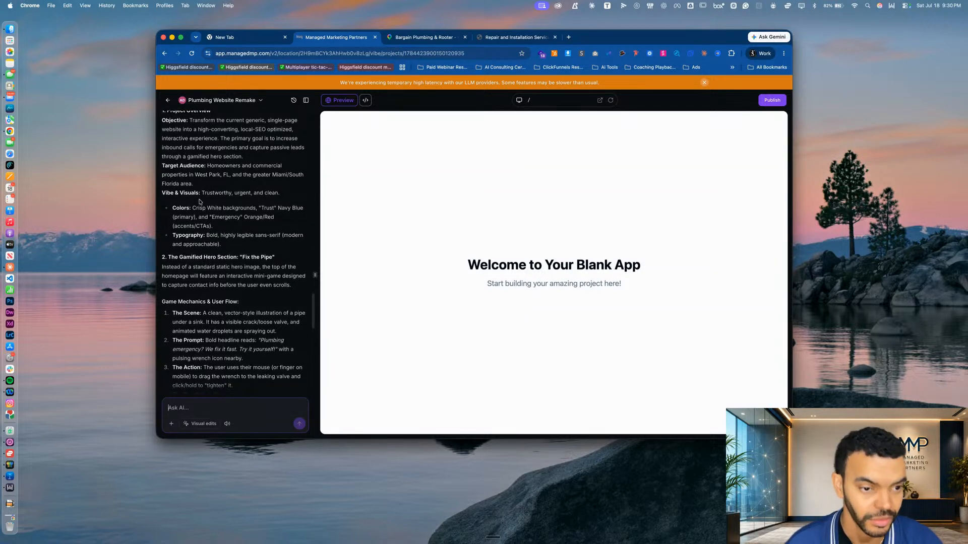
{"action": "scroll", "coordinate": [260, 182], "scroll_direction": "down", "scroll_amount": 1}
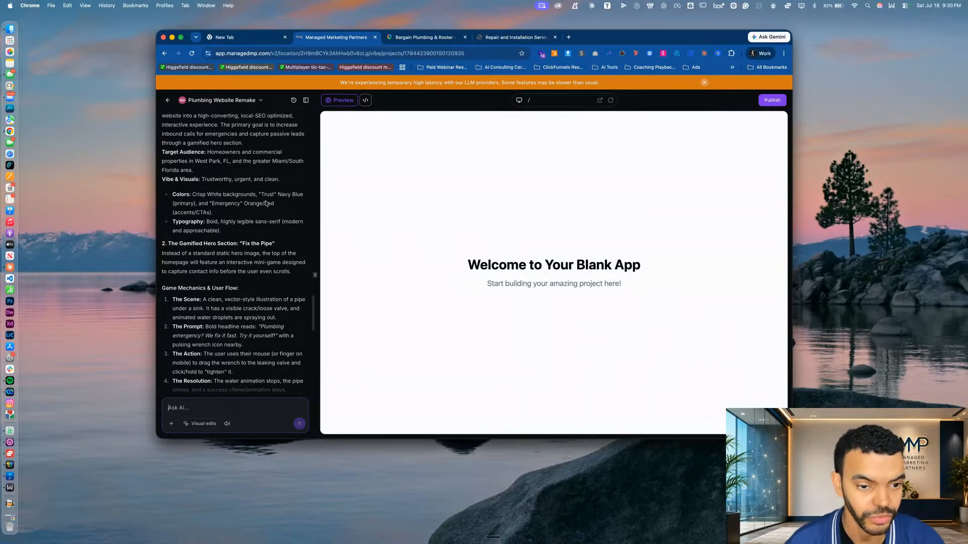
{"action": "scroll", "coordinate": [234, 193], "scroll_direction": "down", "scroll_amount": 3}
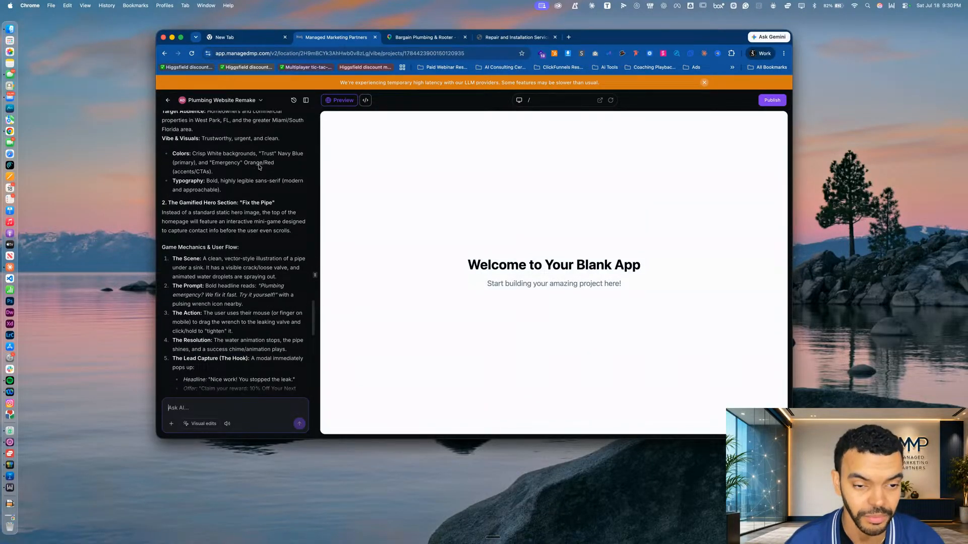
Read the brief's "Fix the Pipe" game mechanics, lead capture and below-the-fold homepage architecture through to the closing question
{"action": "scroll", "coordinate": [201, 175], "scroll_direction": "down", "scroll_amount": 2}
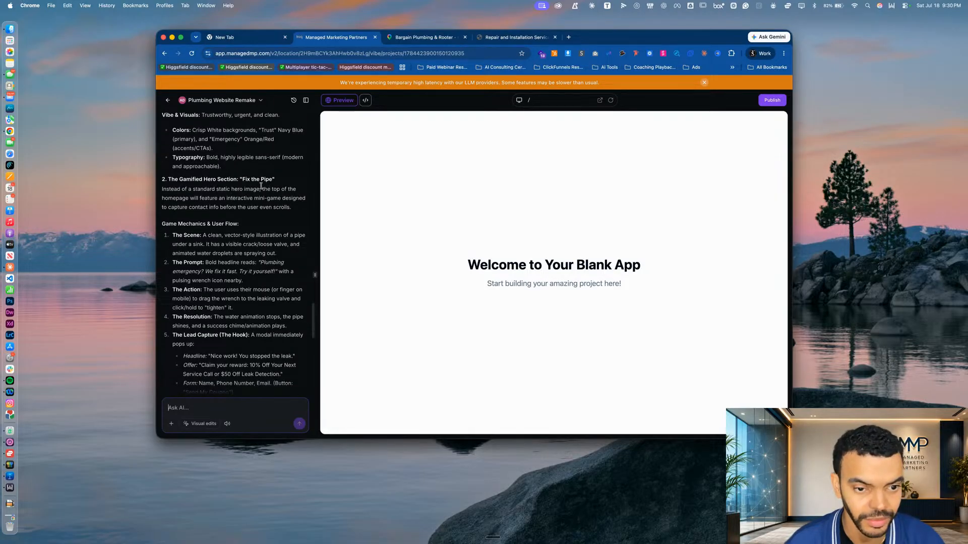
{"action": "scroll", "coordinate": [236, 256], "scroll_direction": "down", "scroll_amount": 4}
{"action": "scroll", "coordinate": [236, 256], "scroll_direction": "down", "scroll_amount": 1}
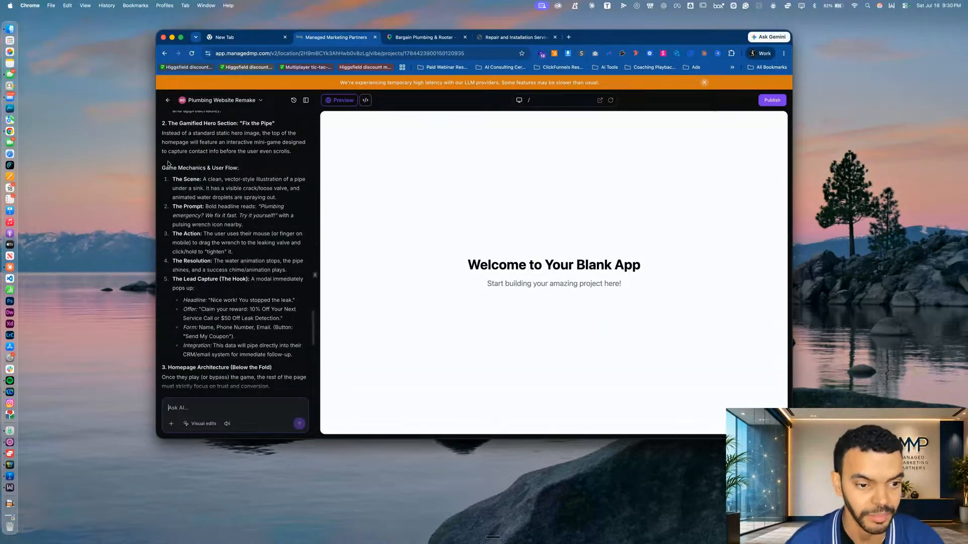
{"action": "scroll", "coordinate": [252, 207], "scroll_direction": "down", "scroll_amount": 9}
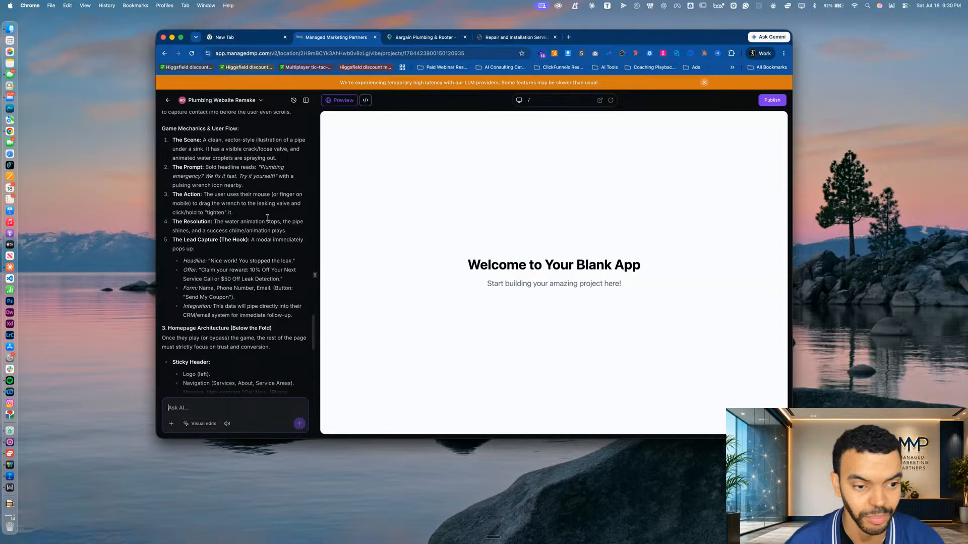
{"action": "scroll", "coordinate": [267, 218], "scroll_direction": "down", "scroll_amount": 9}
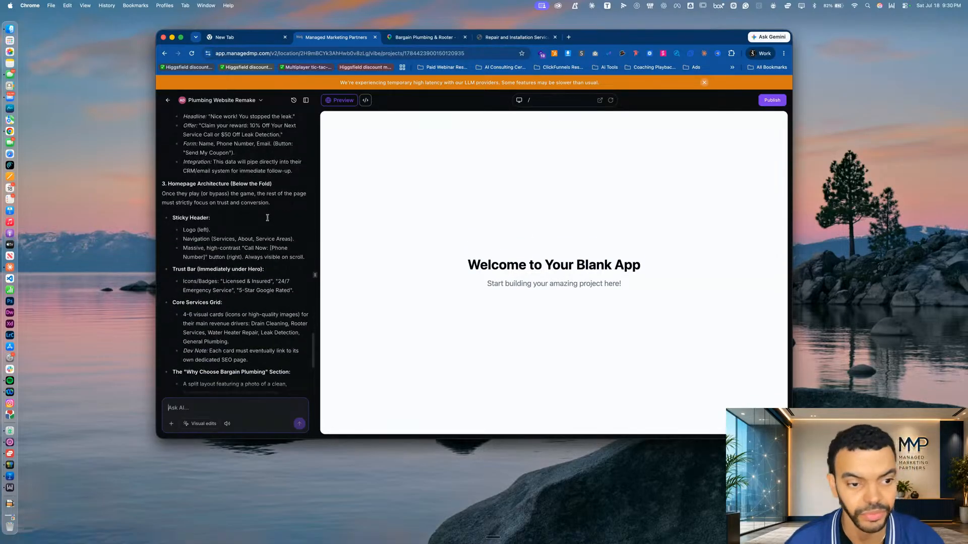
{"action": "scroll", "coordinate": [233, 304], "scroll_direction": "down", "scroll_amount": 12}
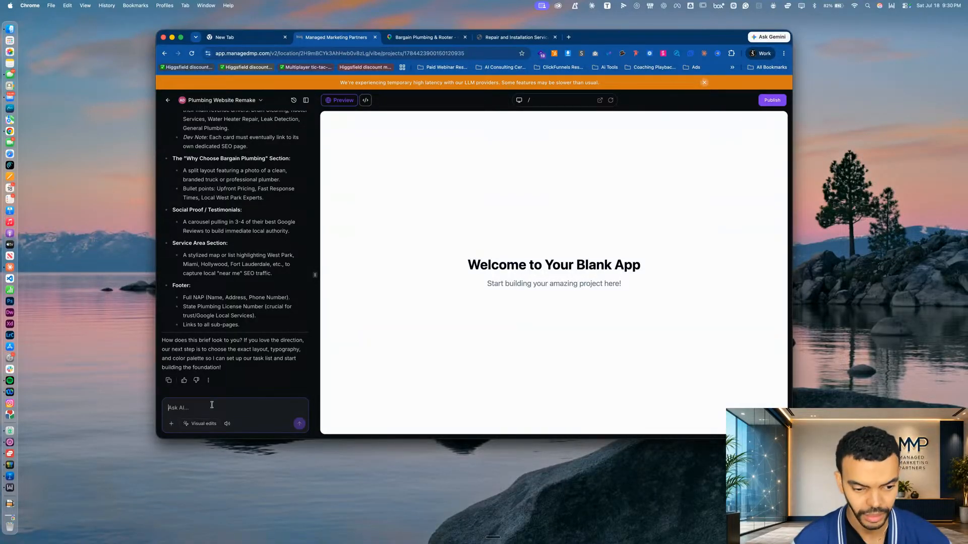
Ask the AI which cities the service pages should cover and whether browser location detection can highlight the visitor's city in the navigation, without building
{"action": "key", "text": "fn"}
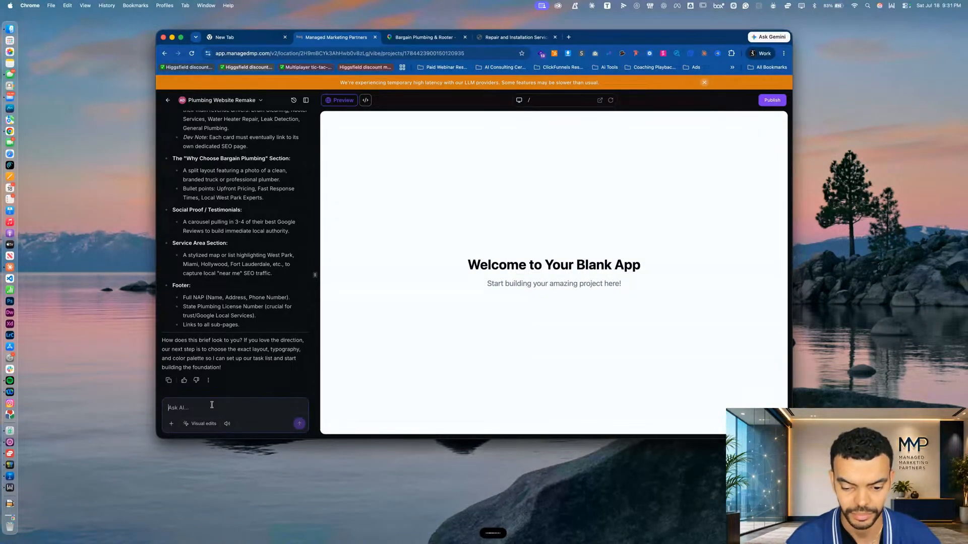
{"action": "type", "text": "What cities do you think we should include with this build for the service pages? What city should we go through? Also, for the near me, is there any way for the browser to detect which location they are on, and then it can actually highlight that specific location at the top of the navigation menu? Again, don't do anything building-wise. We're just still talking here, and we're in the planning phase."}
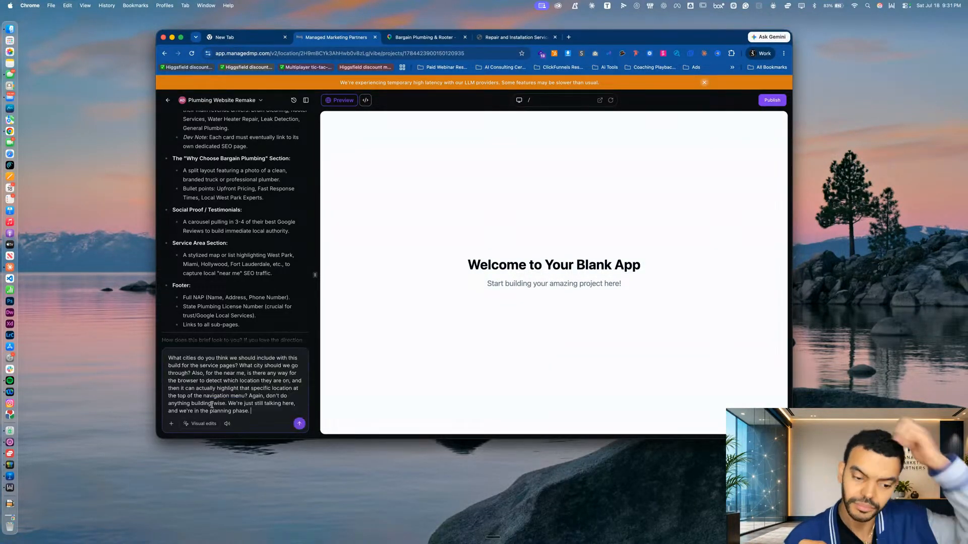
{"action": "key", "text": "Return"}
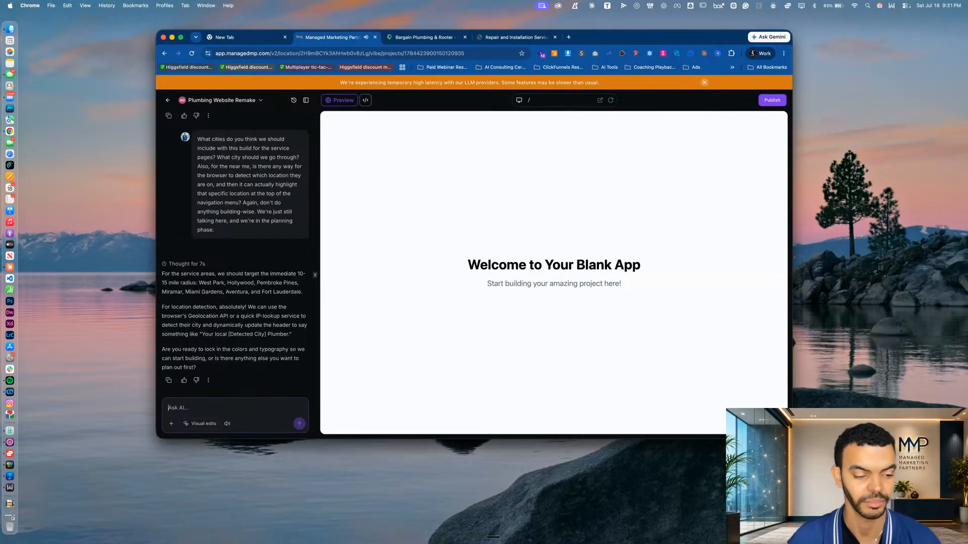
{"action": "scroll", "coordinate": [293, 313], "scroll_direction": "down", "scroll_amount": 1}
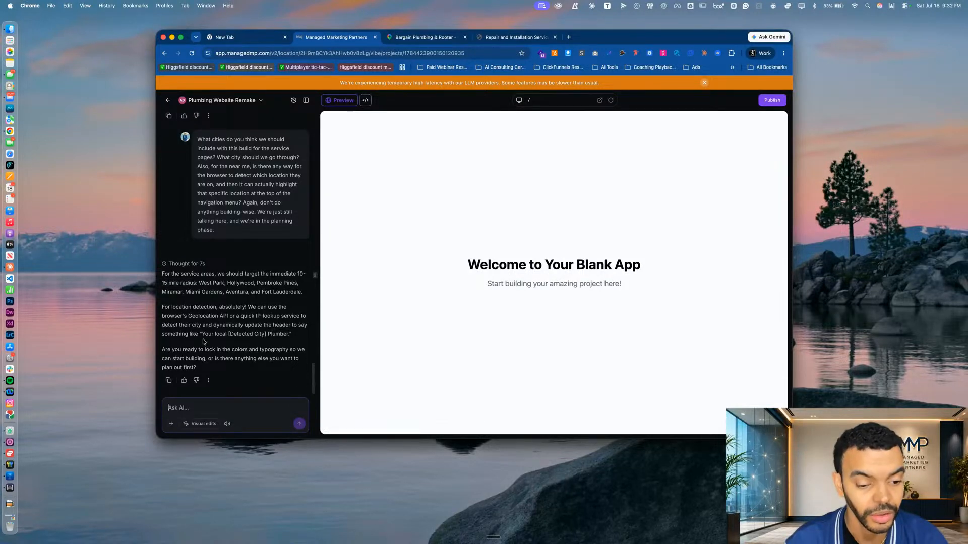
Draft a reply to the AI approving the header idea: "yep i like the your local [detect city] plumber idea."
{"action": "left_click", "coordinate": [201, 410]}
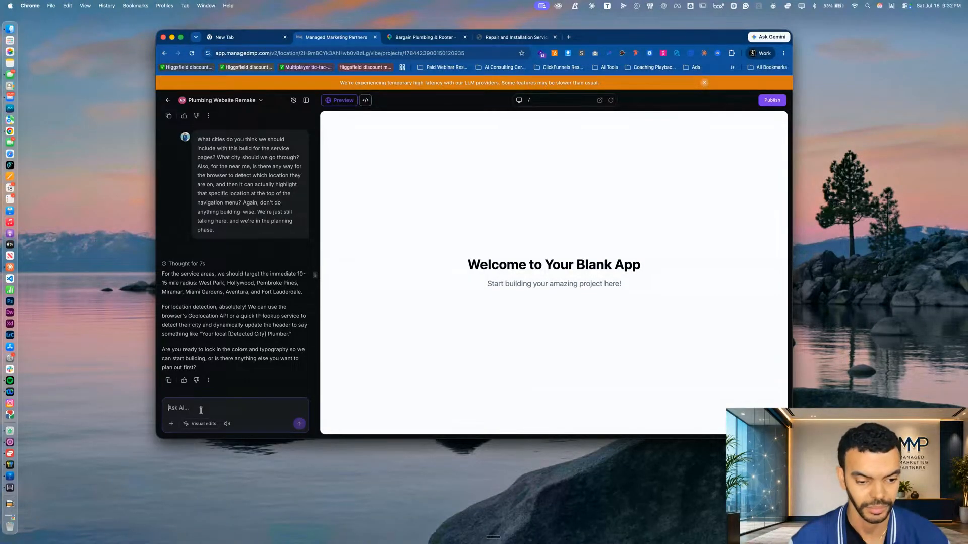
{"action": "type", "text": "ye"}
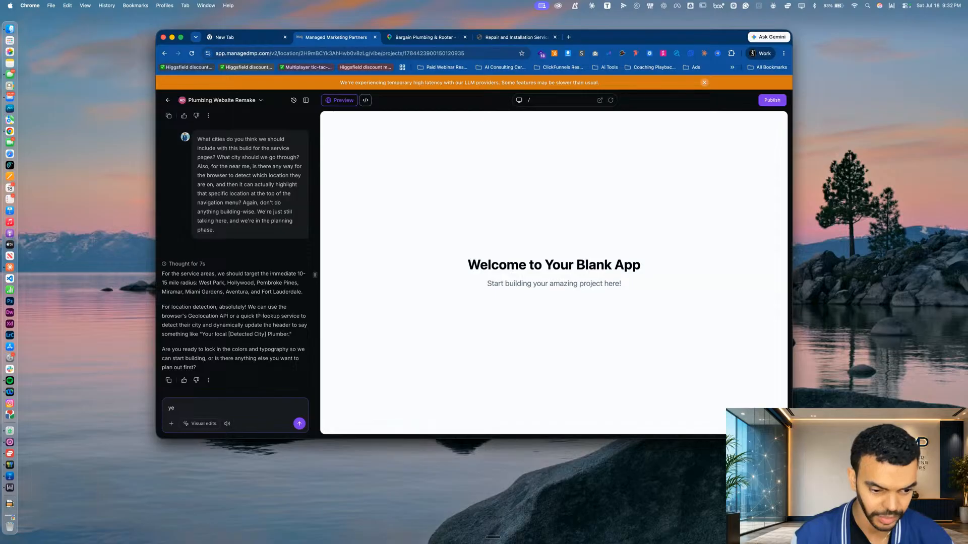
{"action": "type", "text": "a i like t"}
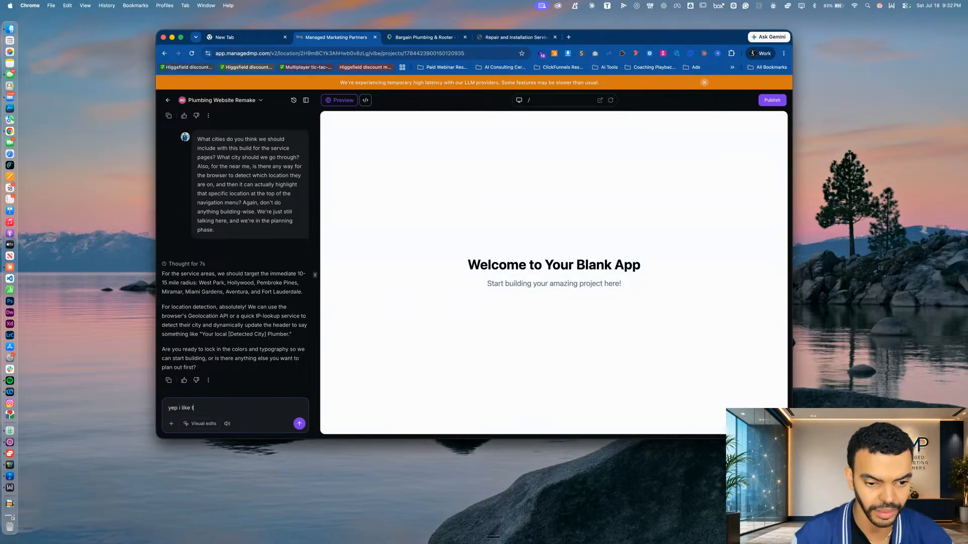
{"action": "type", "text": "he your c"}
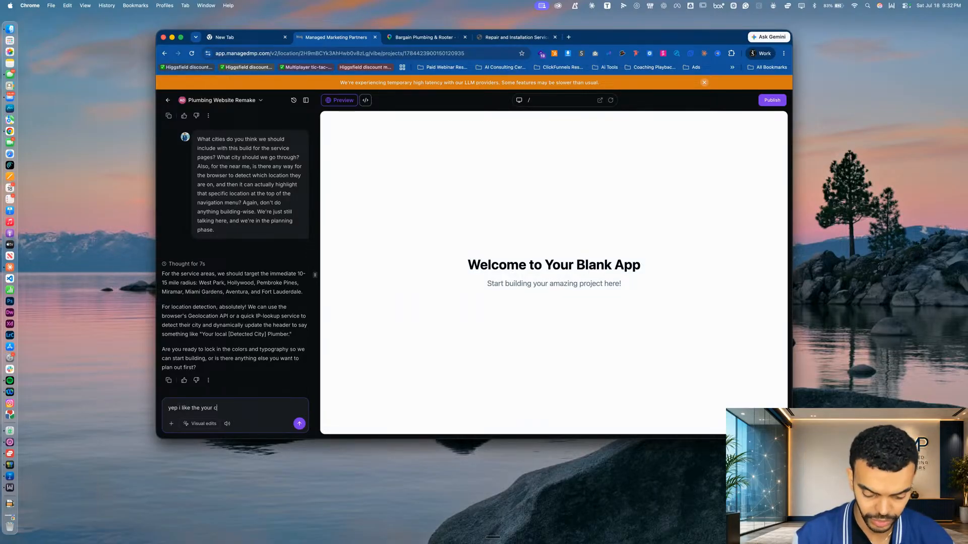
{"action": "key", "text": "BackSpace"}
{"action": "key", "text": "BackSpace"}
{"action": "key", "text": "BackSpace"}
{"action": "type", "text": "loca"}
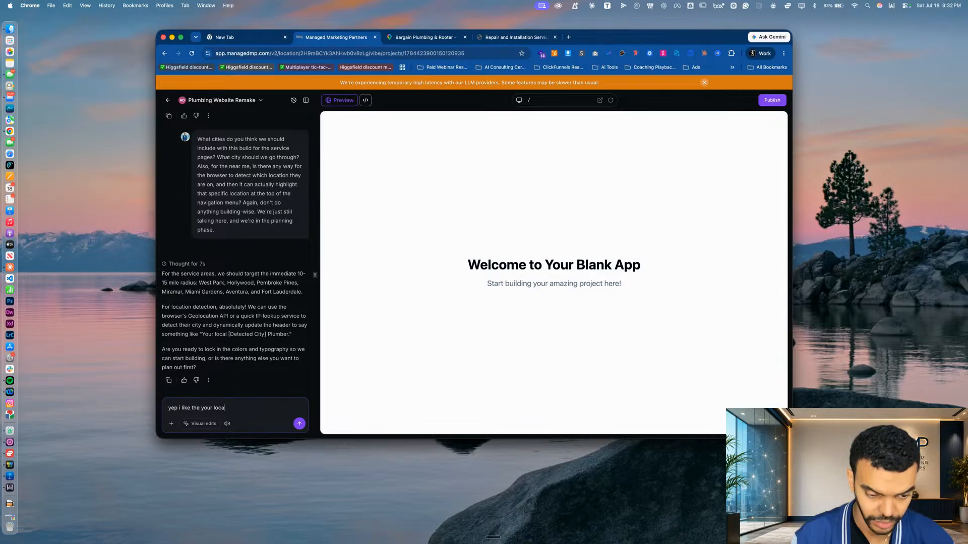
{"action": "type", "text": "l [detect city] plumber idea"}
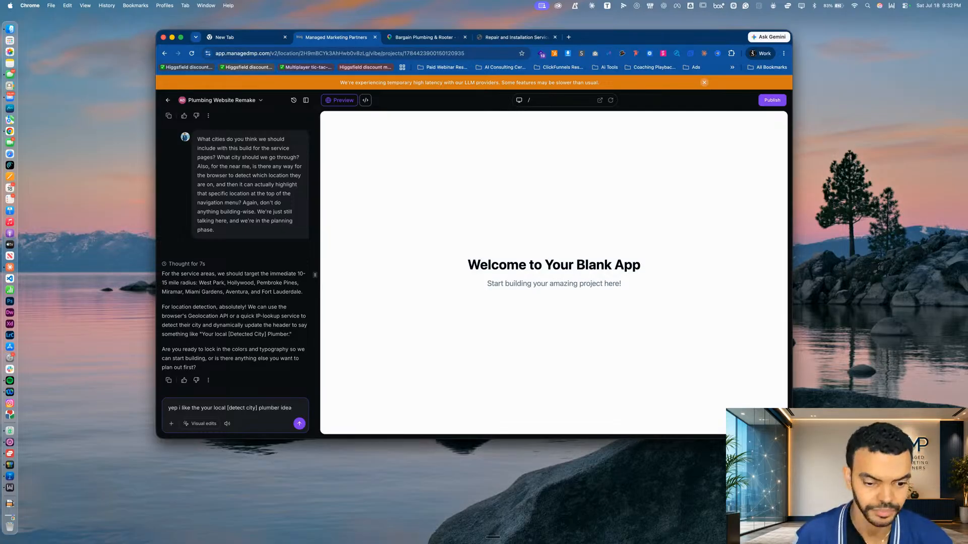
{"action": "type", "text": ". "}
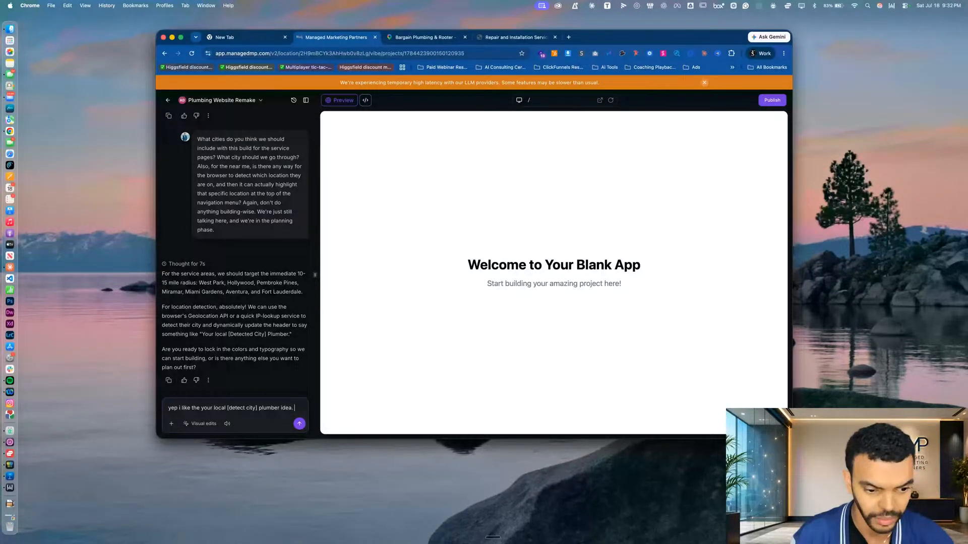
{"action": "type", "text": "Let's lock everything ion"}
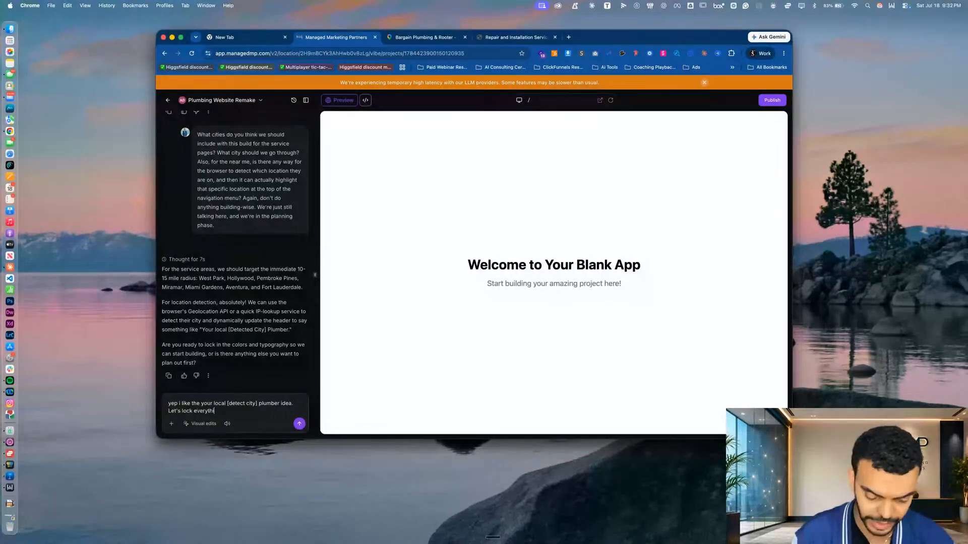
Add "Let's lock everything in." and a request to phase out the build before starting, and send the message
{"action": "key", "text": "BackSpace"}
{"action": "key", "text": "BackSpace"}
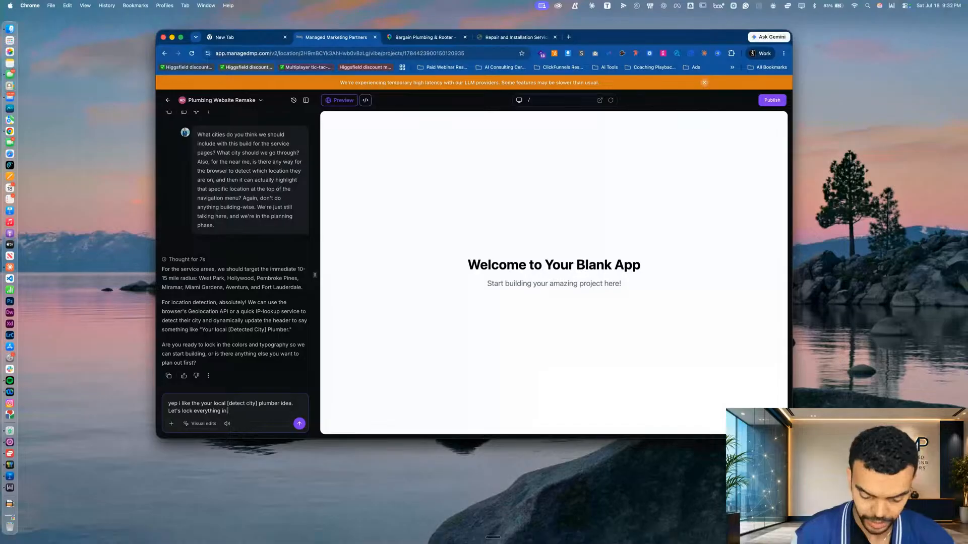
{"action": "key", "text": "fn"}
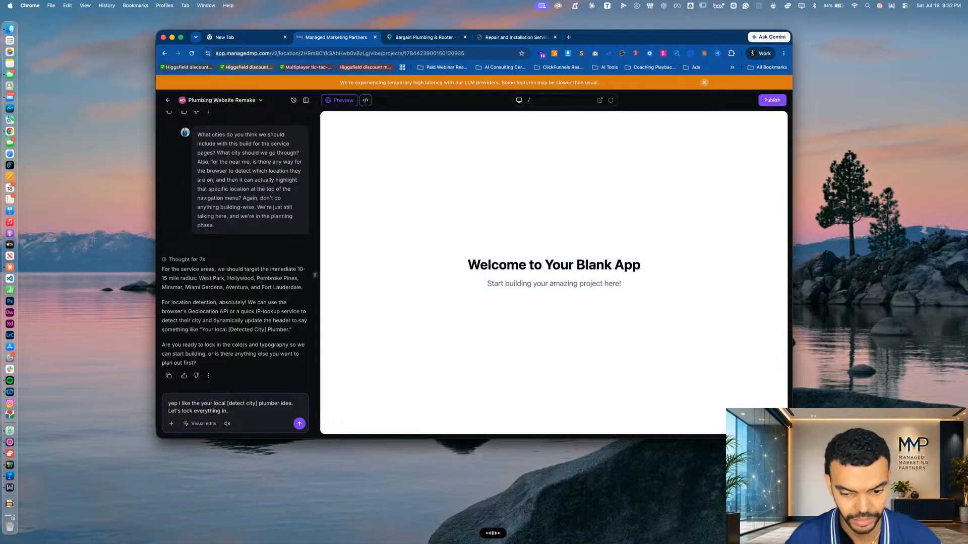
{"action": "type", "text": "One more step before we start building. I'd love you to go ahead and phase out your build so that way both of us can understand how this build is going to be made."}
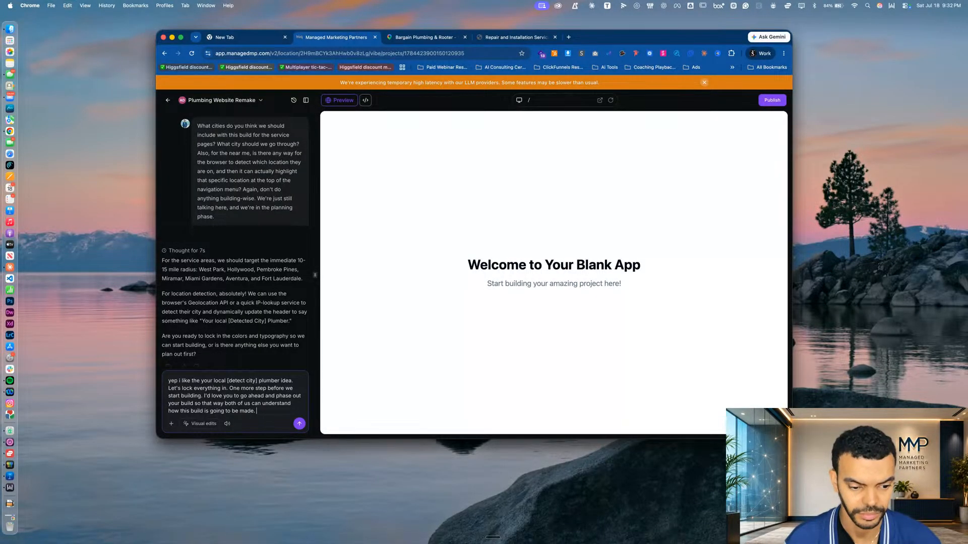
{"action": "key", "text": "Return"}
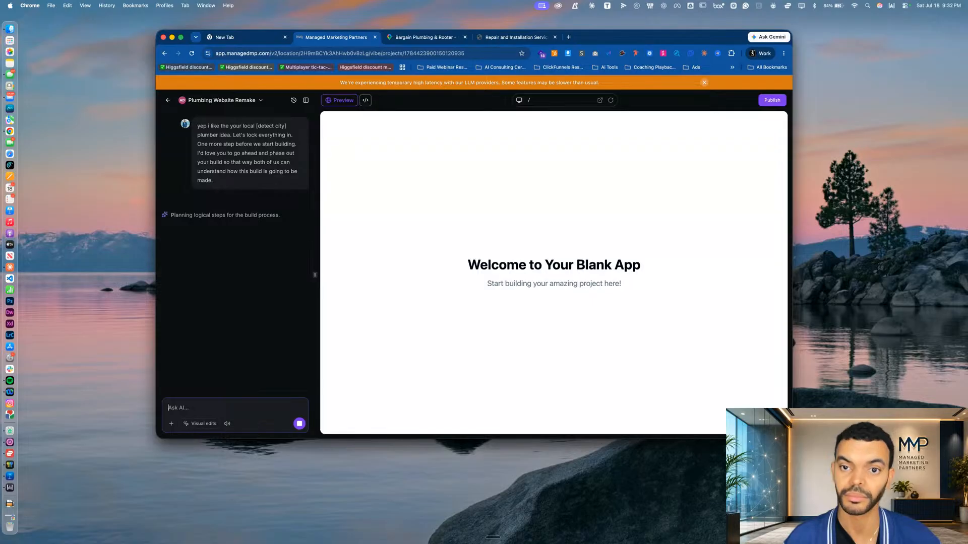
Review the existing Bargain Plumbing homepage from its header to "Why Choose This Service", testing the View Services and Learn More links
{"action": "left_click", "coordinate": [511, 37]}
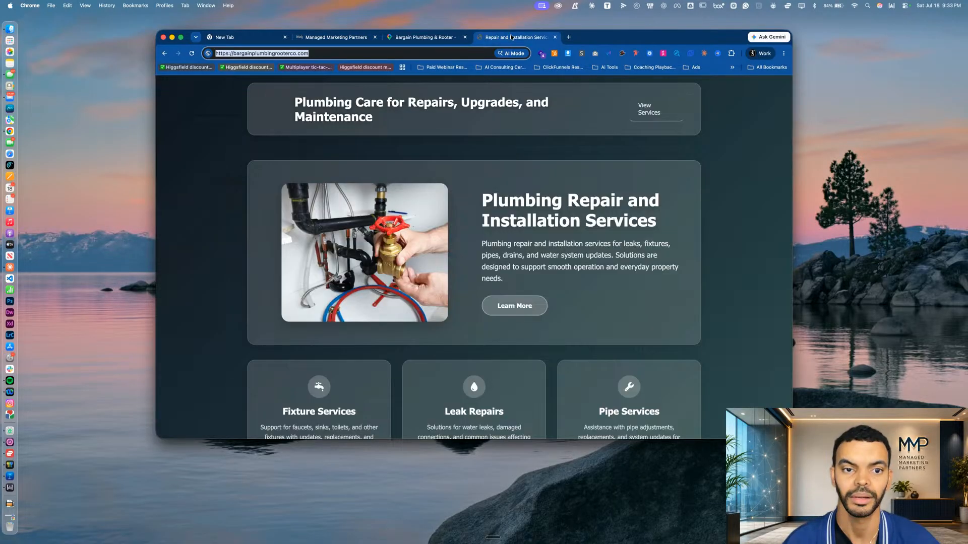
{"action": "left_click", "coordinate": [649, 116]}
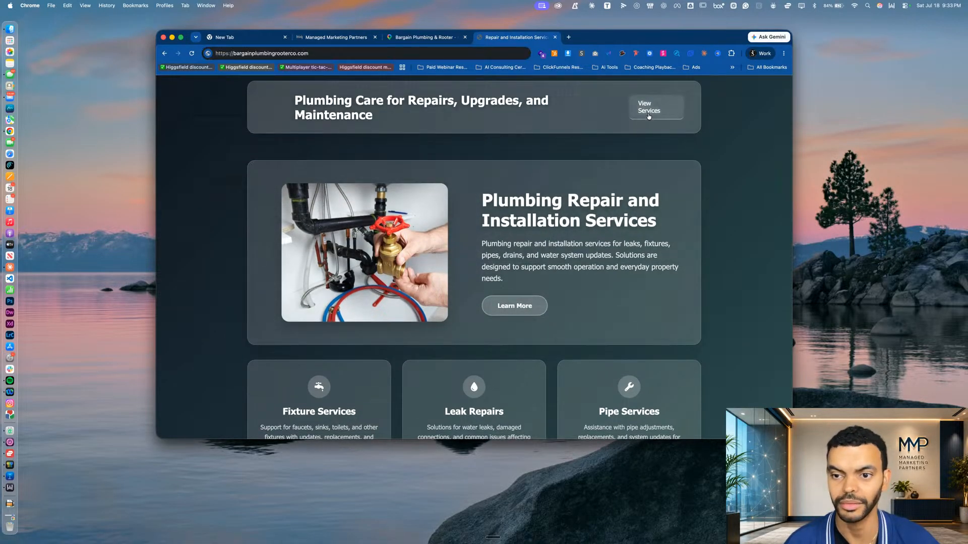
{"action": "scroll", "coordinate": [474, 252], "scroll_direction": "down", "scroll_amount": 15}
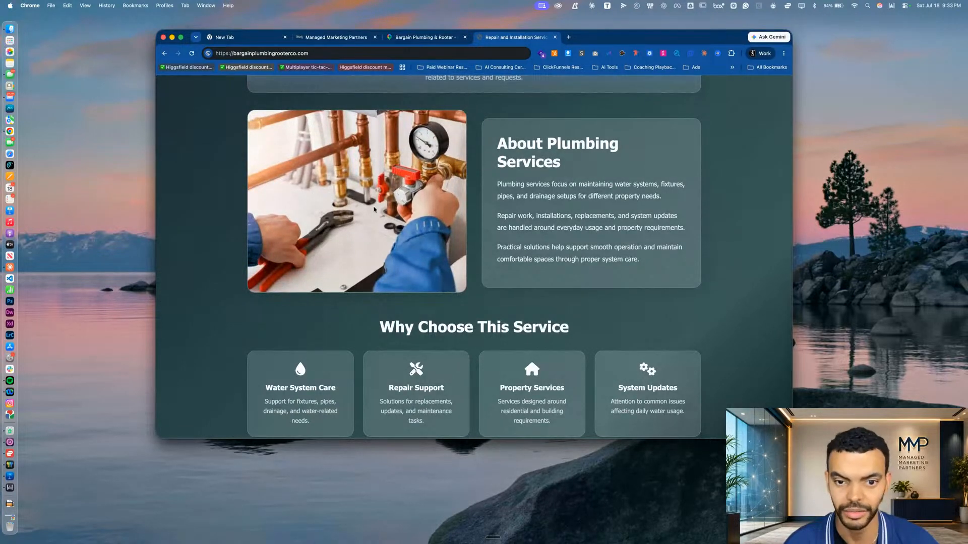
{"action": "scroll", "coordinate": [383, 211], "scroll_direction": "down", "scroll_amount": 1}
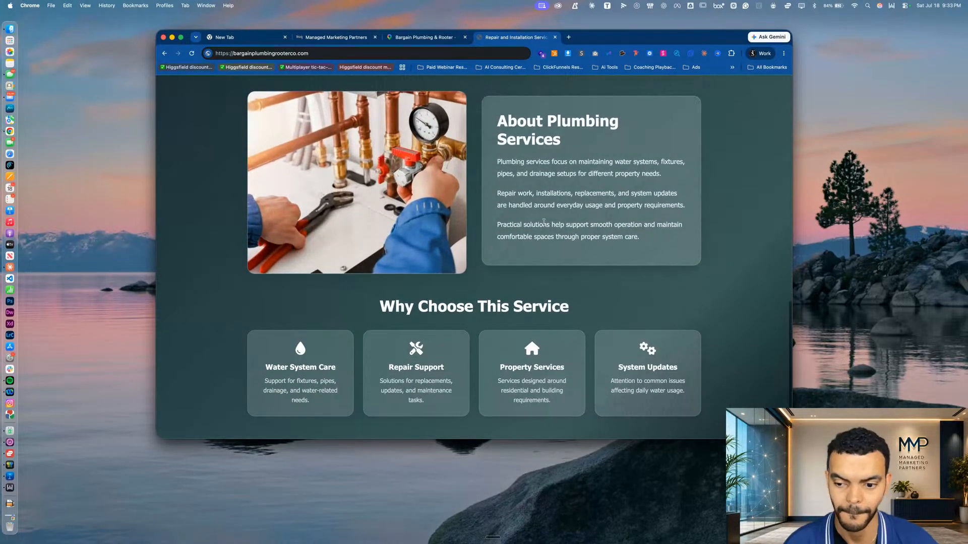
{"action": "scroll", "coordinate": [504, 202], "scroll_direction": "up", "scroll_amount": 10}
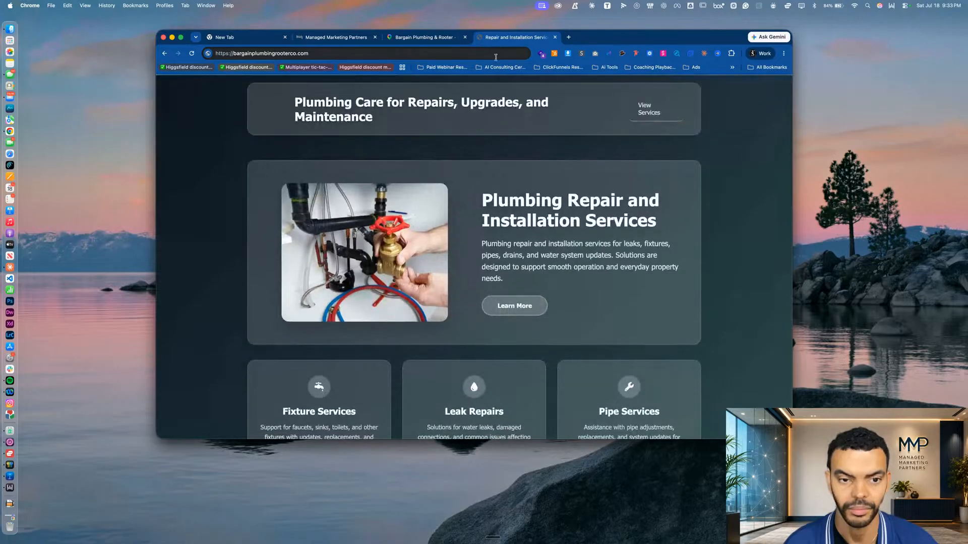
{"action": "scroll", "coordinate": [461, 128], "scroll_direction": "down", "scroll_amount": 10}
{"action": "scroll", "coordinate": [461, 128], "scroll_direction": "up", "scroll_amount": 10}
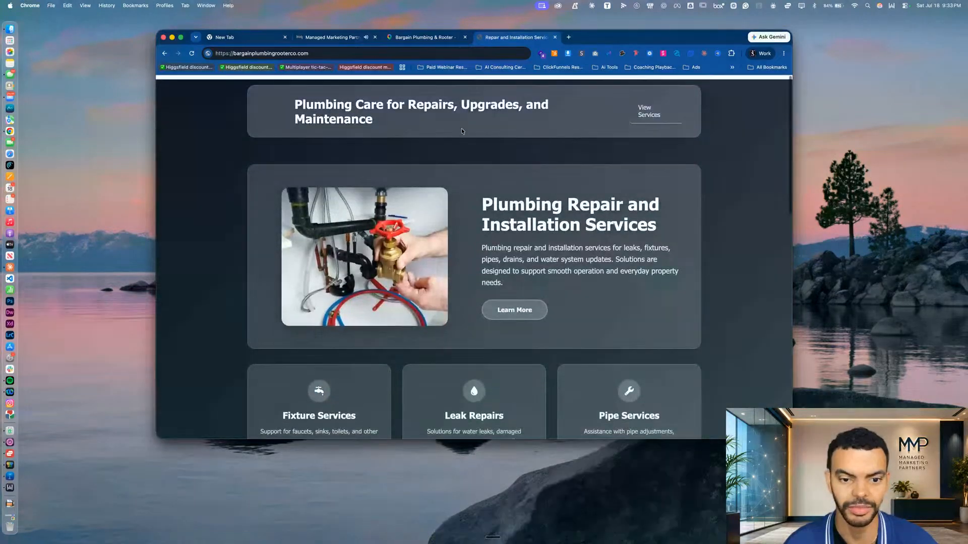
{"action": "scroll", "coordinate": [461, 129], "scroll_direction": "down", "scroll_amount": 10}
{"action": "scroll", "coordinate": [461, 129], "scroll_direction": "up", "scroll_amount": 10}
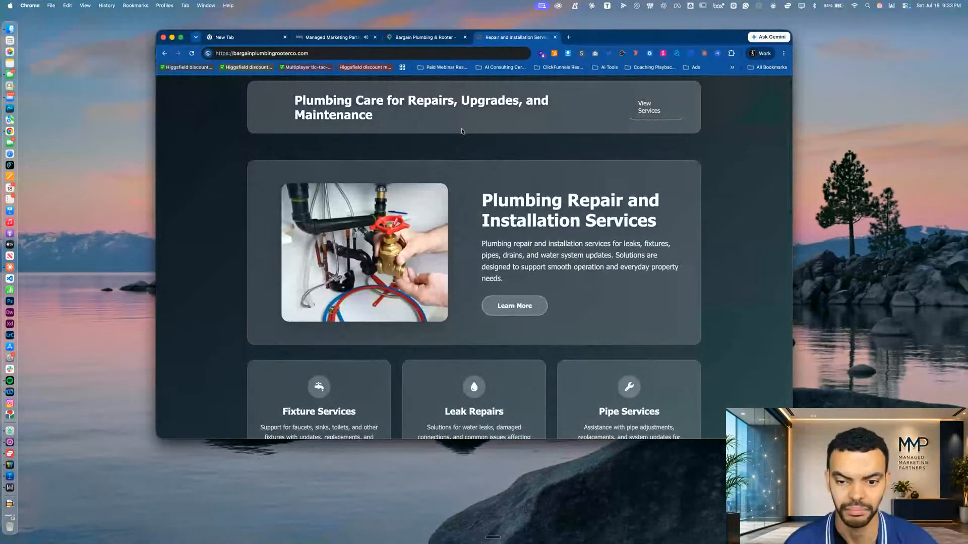
{"action": "left_click", "coordinate": [513, 306]}
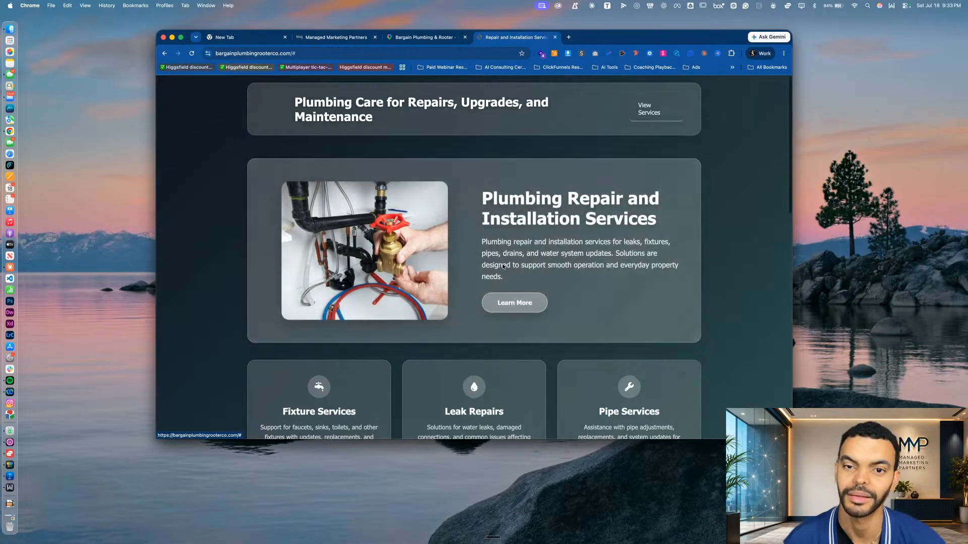
{"action": "scroll", "coordinate": [447, 268], "scroll_direction": "down", "scroll_amount": 5}
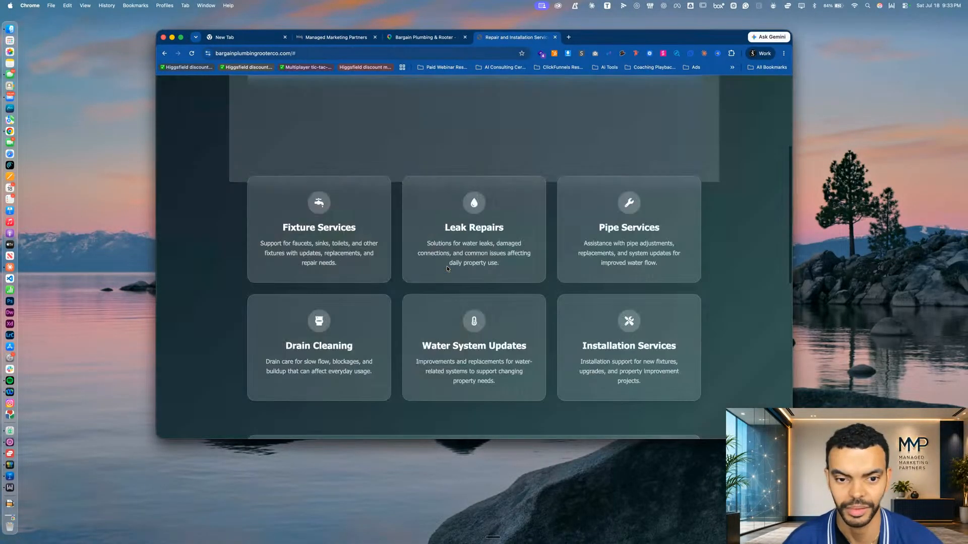
{"action": "scroll", "coordinate": [474, 257], "scroll_direction": "up", "scroll_amount": 5}
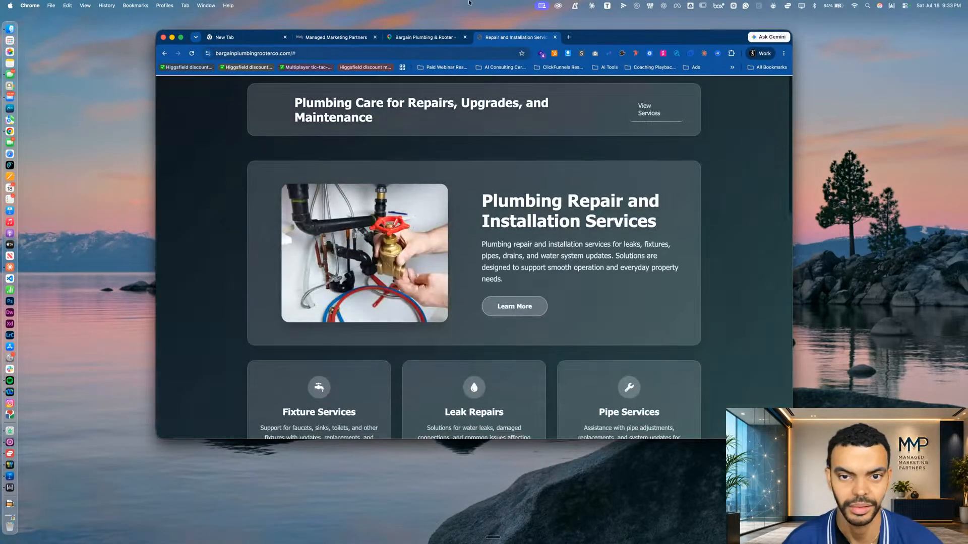
Compare Bargain Plumbing & Rooter's Google Maps review count with the competitors listed for "plumbing near me"
{"action": "left_click", "coordinate": [414, 36]}
{"action": "left_click_drag", "start_coordinate": [344, 186], "coordinate": [363, 185]}
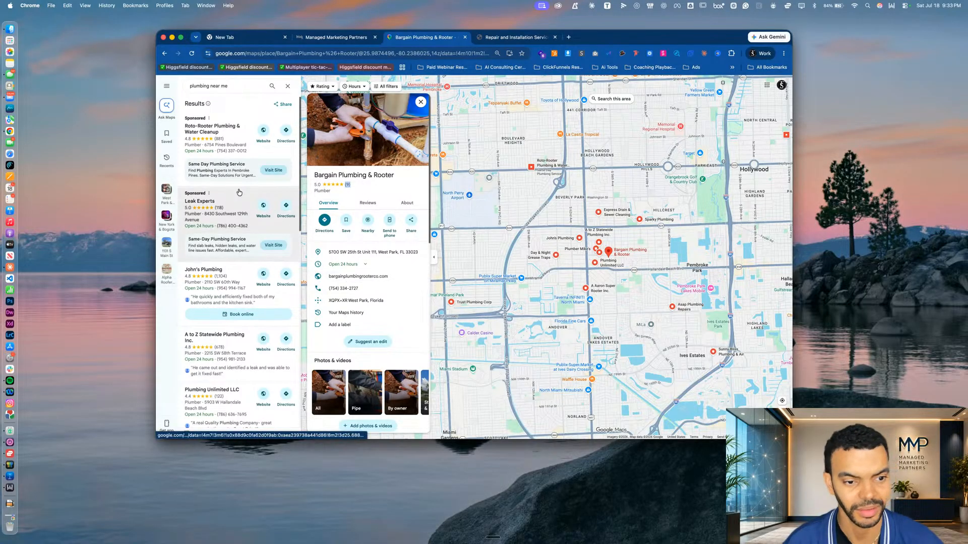
{"action": "scroll", "coordinate": [206, 393], "scroll_direction": "down", "scroll_amount": 3}
{"action": "scroll", "coordinate": [206, 394], "scroll_direction": "up", "scroll_amount": 3}
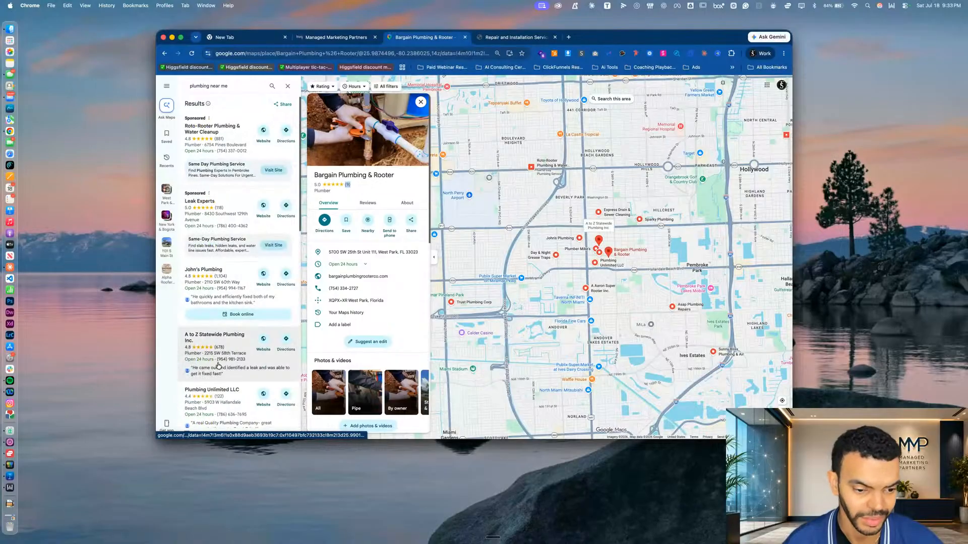
Open the John's Plumbing listing, look over its website's homepage and services section, and close the site
{"action": "left_click", "coordinate": [224, 282]}
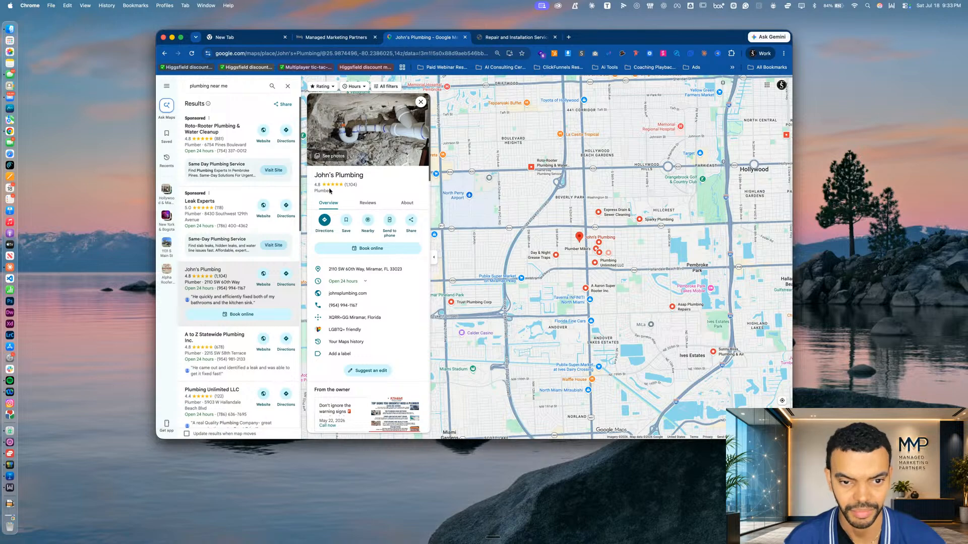
{"action": "left_click", "coordinate": [348, 293]}
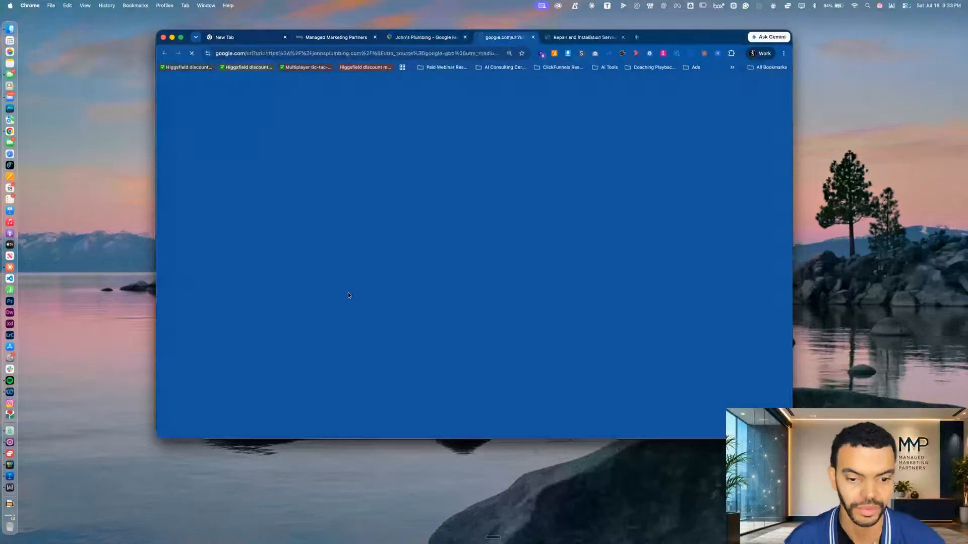
{"action": "scroll", "coordinate": [503, 328], "scroll_direction": "down", "scroll_amount": 10}
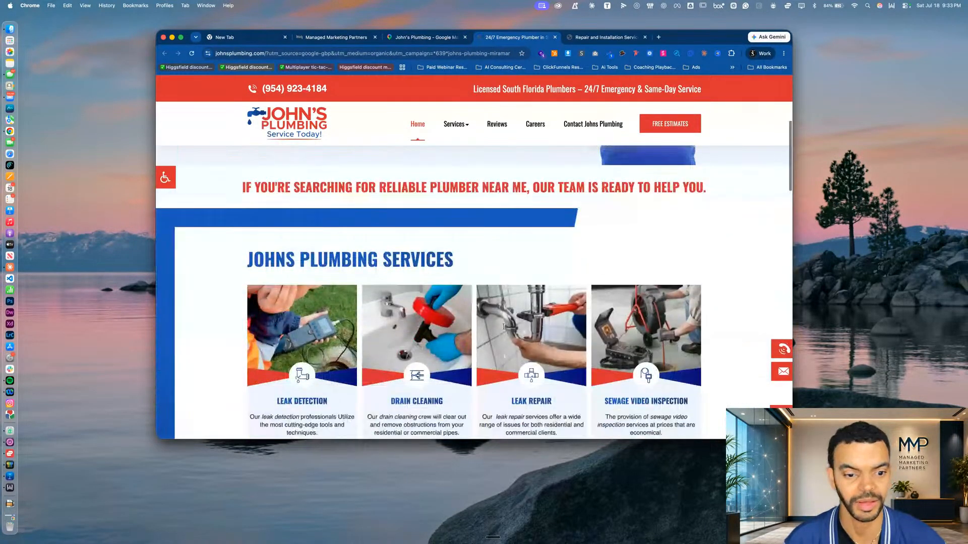
{"action": "scroll", "coordinate": [503, 328], "scroll_direction": "up", "scroll_amount": 10}
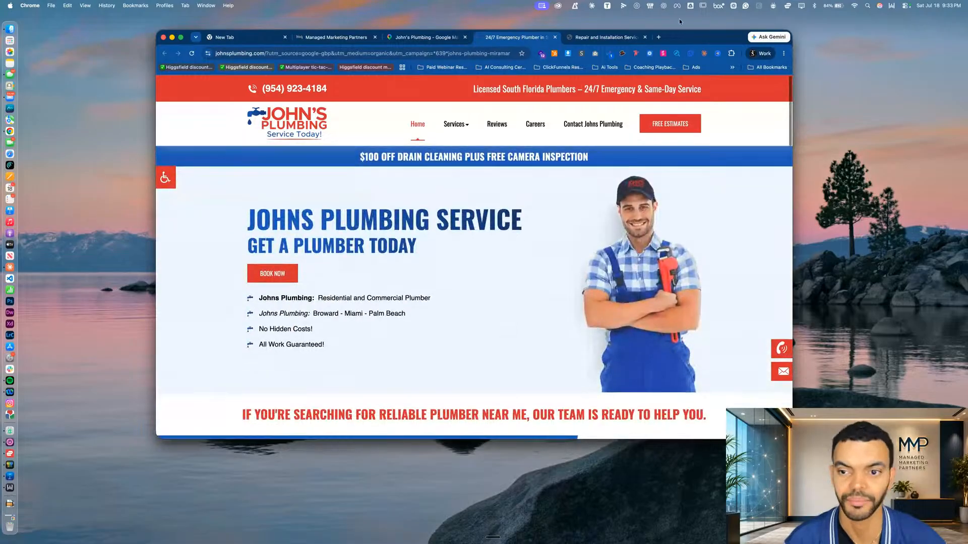
{"action": "left_click", "coordinate": [554, 38]}
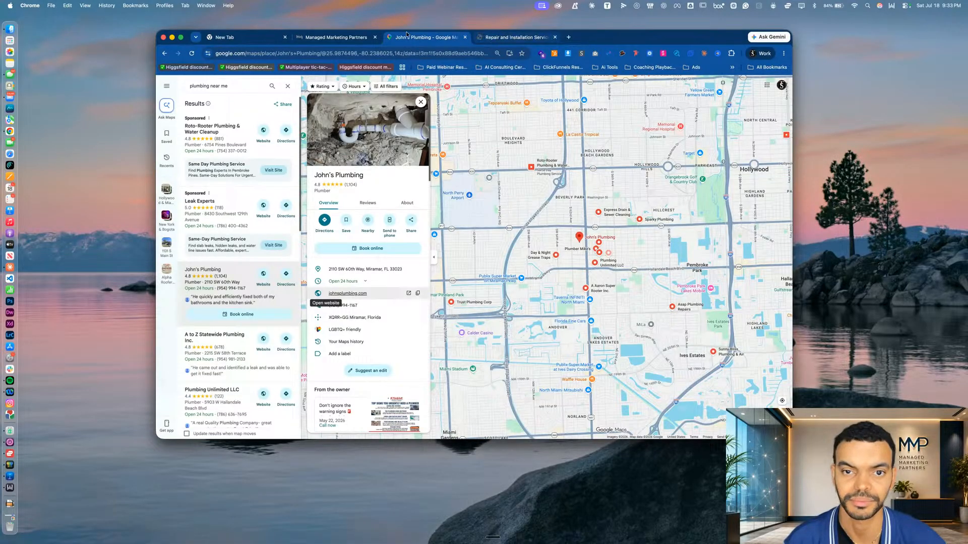
Return to the Plumbing Website Remake project and submit the navy-to-light-blue color palette for Bargain Plumbing
{"action": "left_click", "coordinate": [306, 37]}
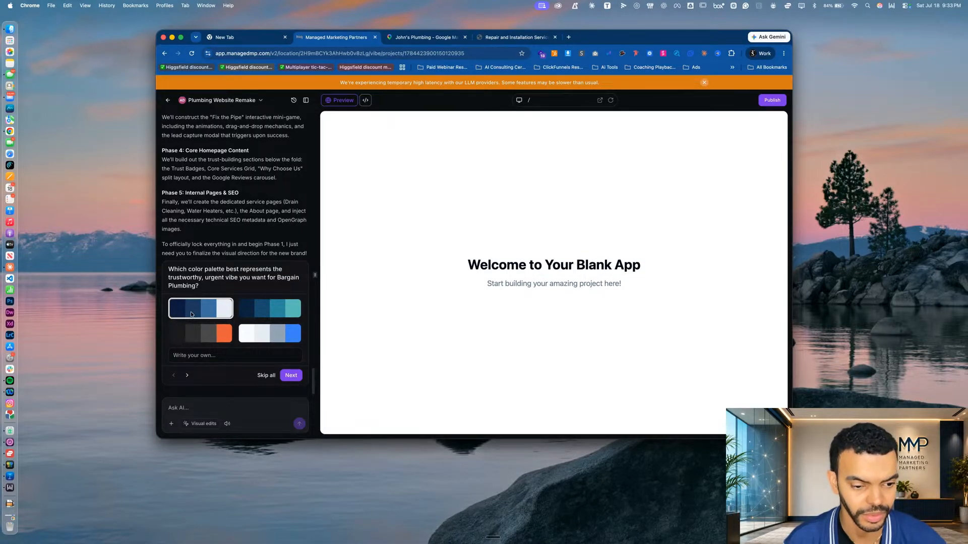
{"action": "left_click", "coordinate": [291, 376]}
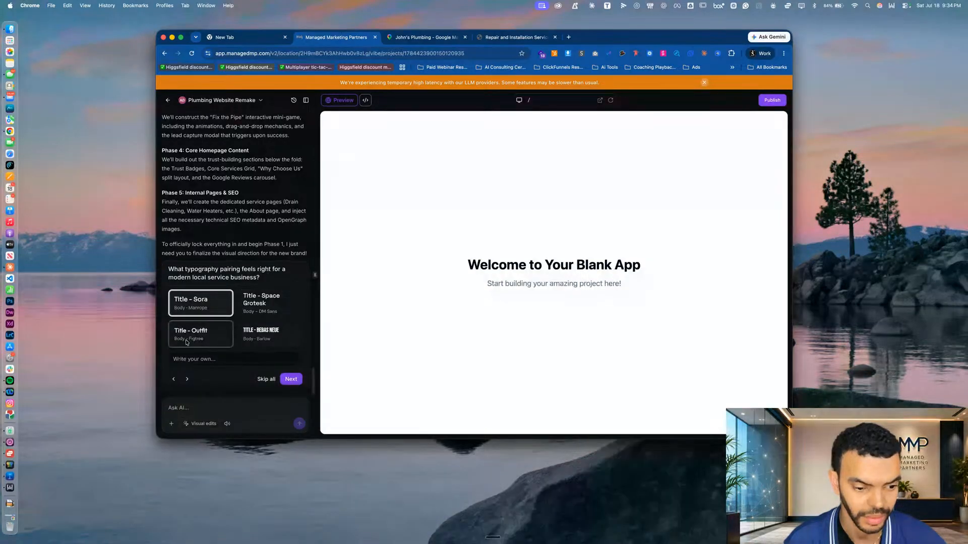
Accept the Sora and Manrope typography pairing, choose the Hero Grid homepage layout, and open the answers for review
{"action": "left_click", "coordinate": [295, 380]}
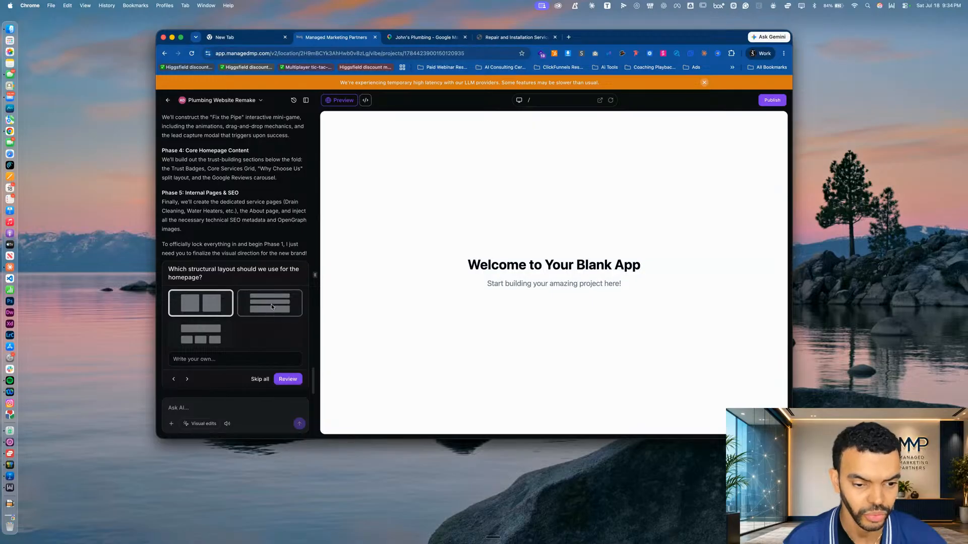
{"action": "left_click", "coordinate": [193, 343]}
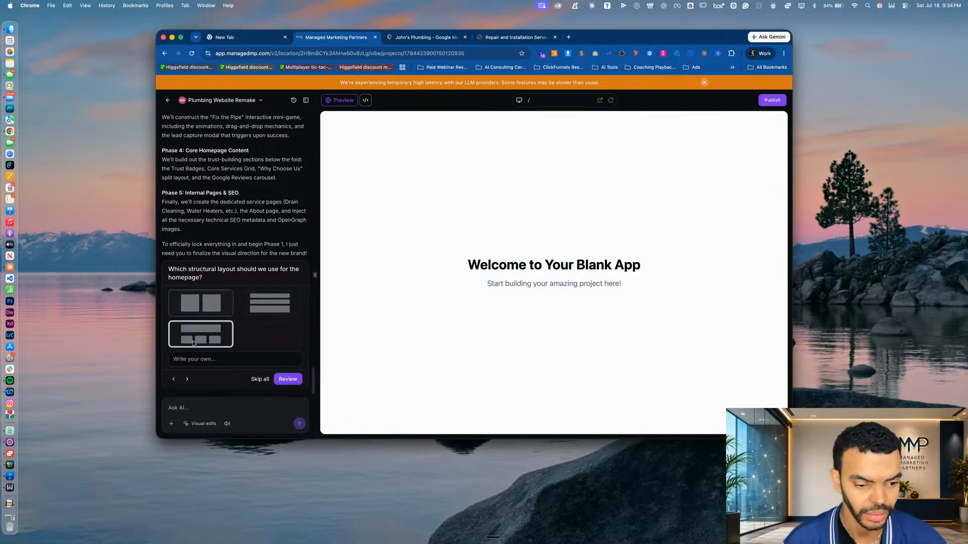
{"action": "left_click", "coordinate": [288, 379]}
Copy the reviewed design answers into the chat message and add a request for a glowing emergency services section with a call number
{"action": "left_click_drag", "start_coordinate": [171, 286], "coordinate": [216, 390]}
{"action": "key", "text": "super+c"}
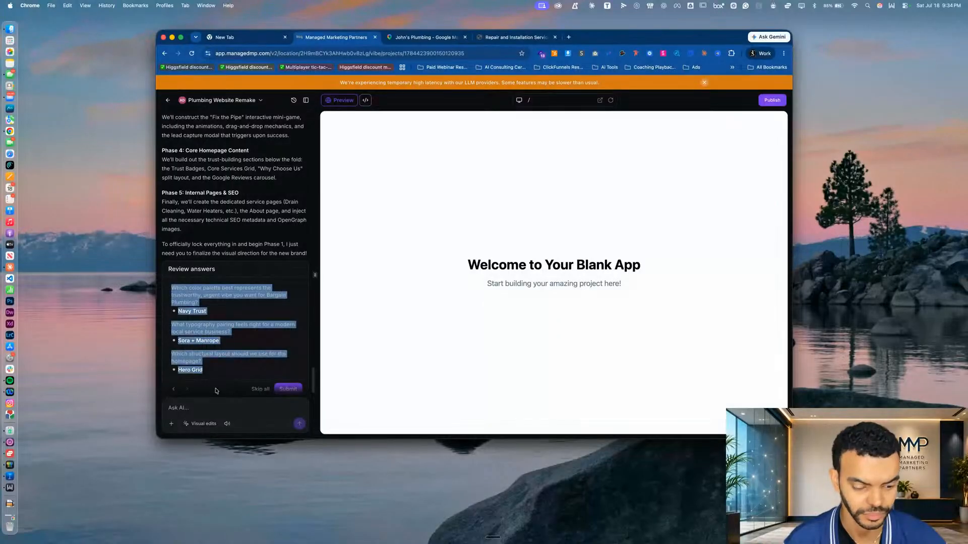
{"action": "left_click", "coordinate": [203, 405]}
{"action": "key", "text": "super+v"}
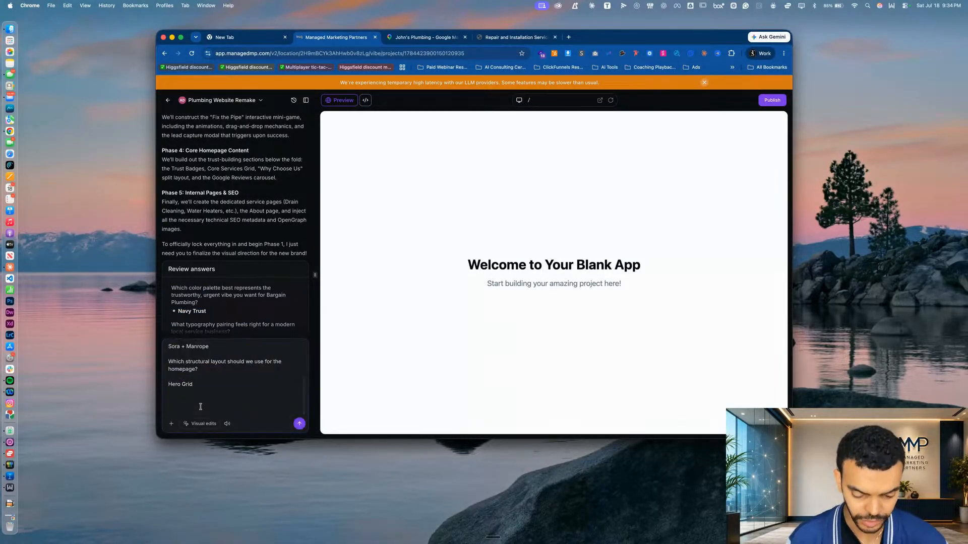
{"action": "key", "text": "shift+Return"}
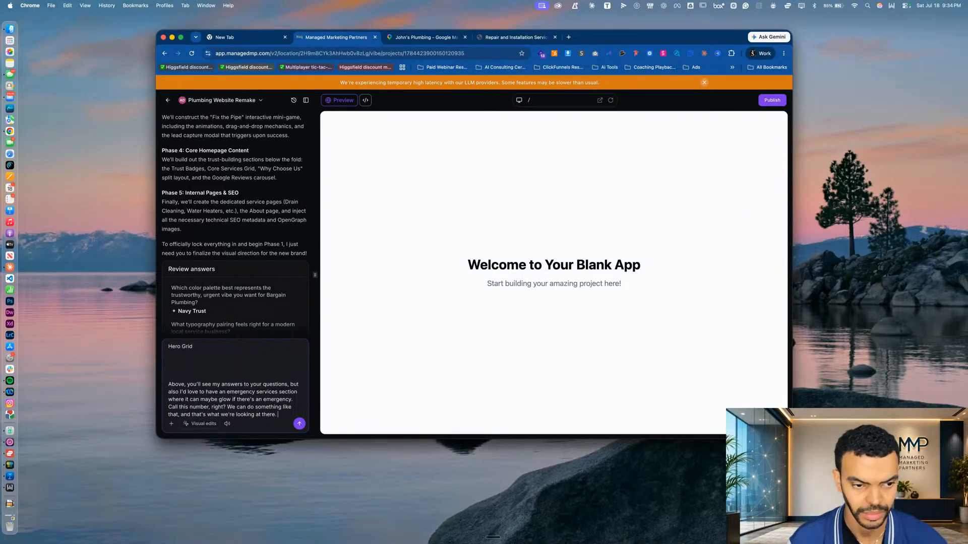
Reread the five build phases and design answers while dictating the remaining instructions, and send the message to the AI
{"action": "scroll", "coordinate": [242, 152], "scroll_direction": "up", "scroll_amount": 10}
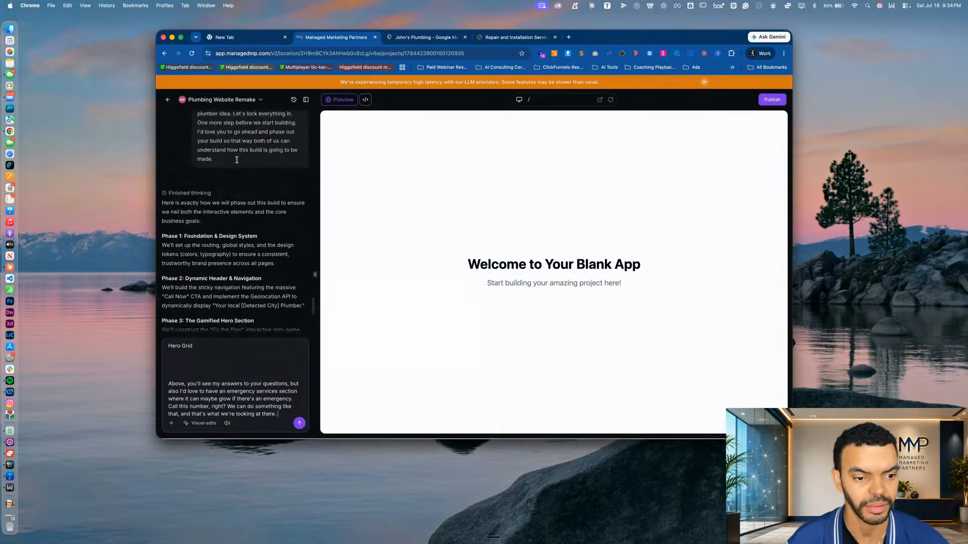
{"action": "scroll", "coordinate": [229, 248], "scroll_direction": "down", "scroll_amount": 5}
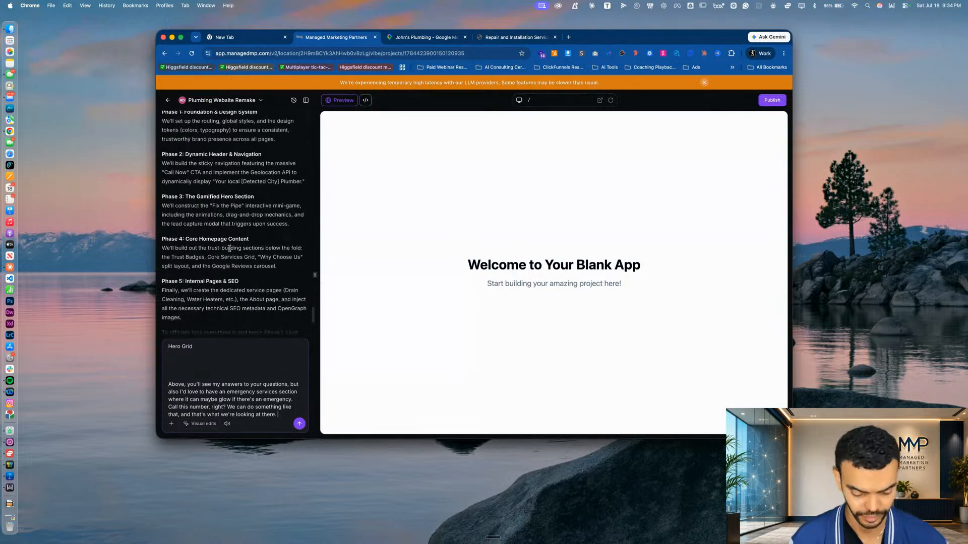
{"action": "key", "text": "fn"}
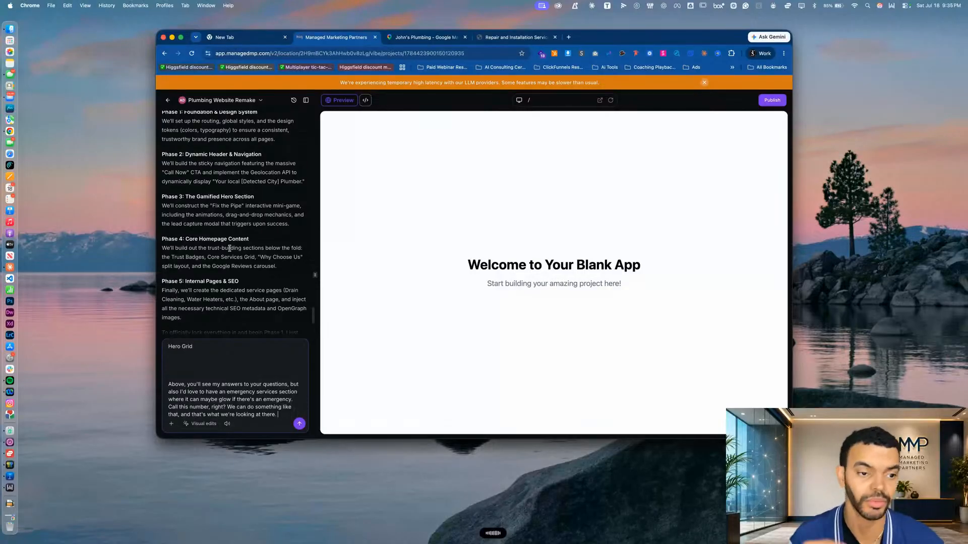
{"action": "scroll", "coordinate": [230, 248], "scroll_direction": "down", "scroll_amount": 3}
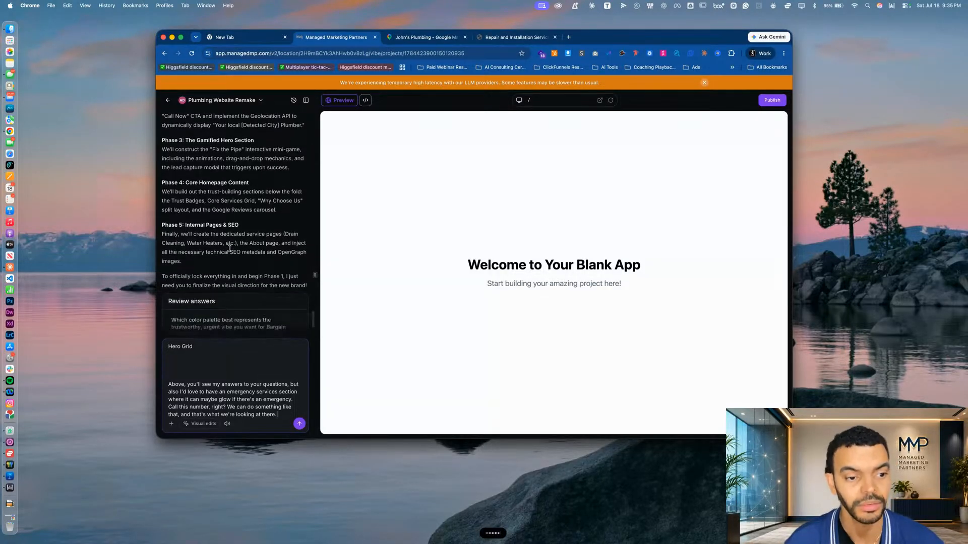
{"action": "scroll", "coordinate": [230, 249], "scroll_direction": "down", "scroll_amount": 2}
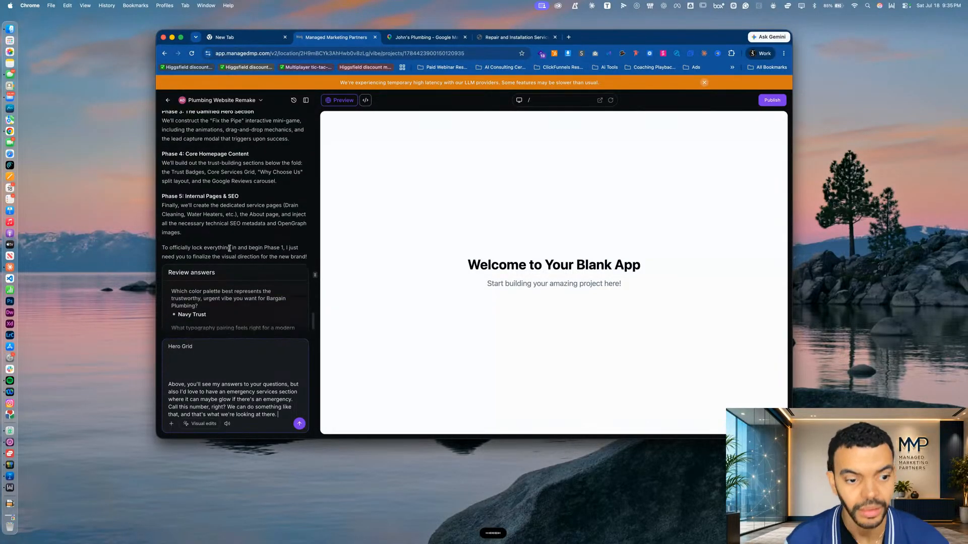
{"action": "scroll", "coordinate": [230, 248], "scroll_direction": "down", "scroll_amount": 2}
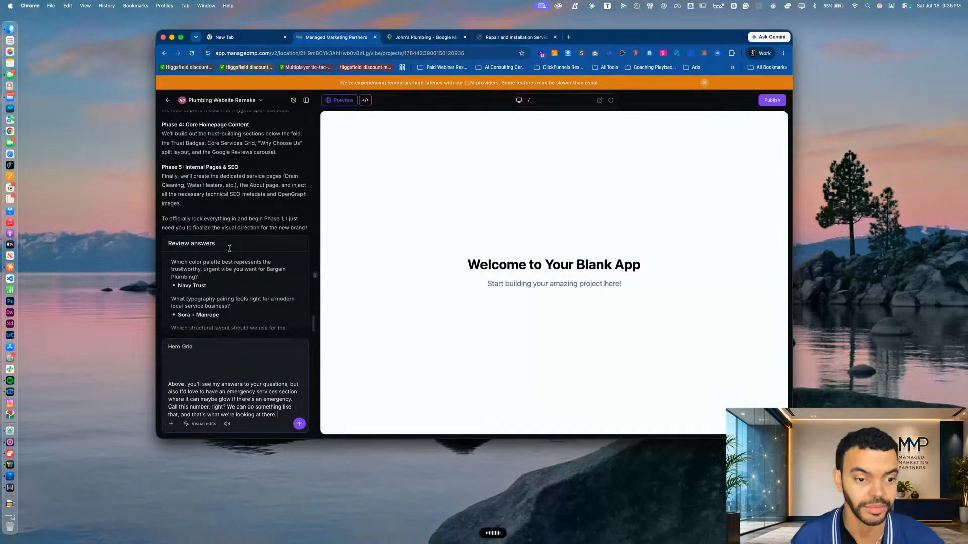
{"action": "scroll", "coordinate": [230, 248], "scroll_direction": "down", "scroll_amount": 2}
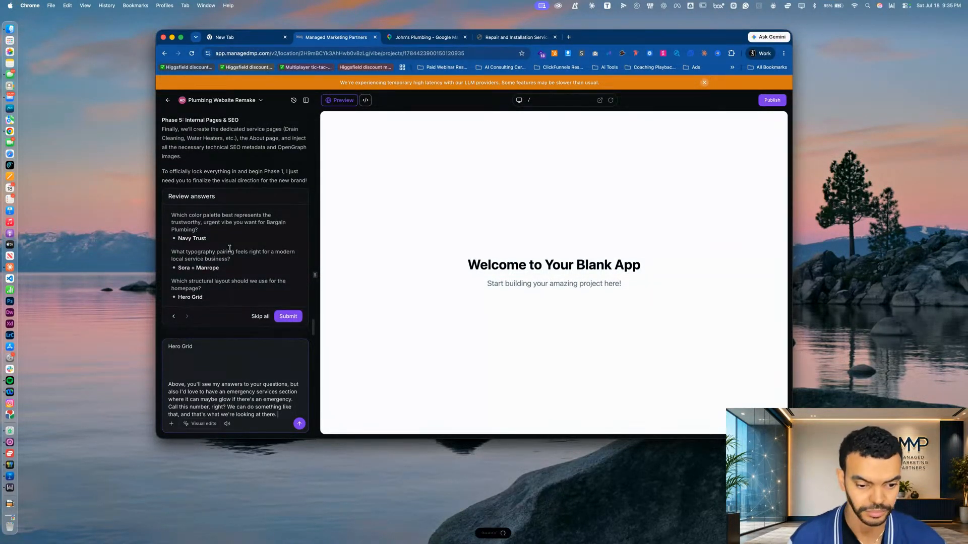
{"action": "key", "text": "Return"}
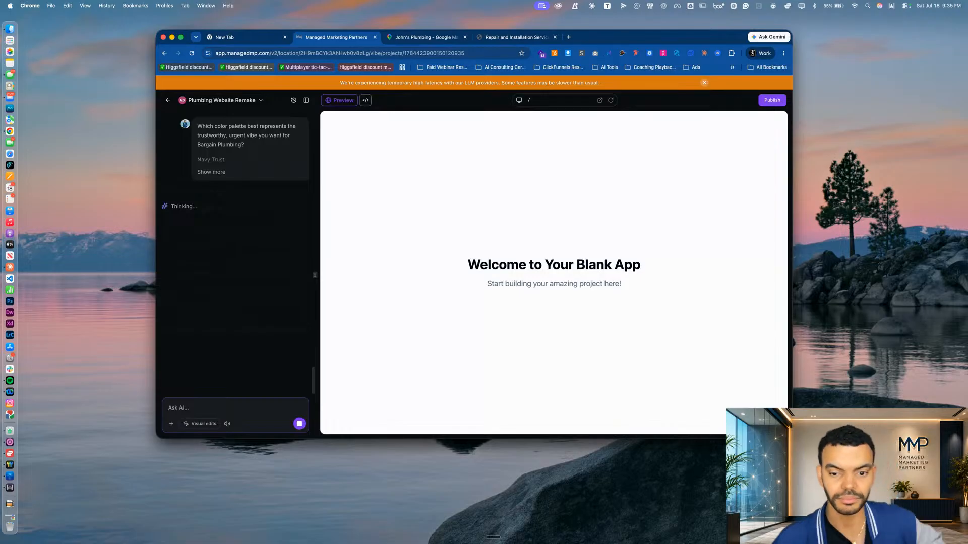
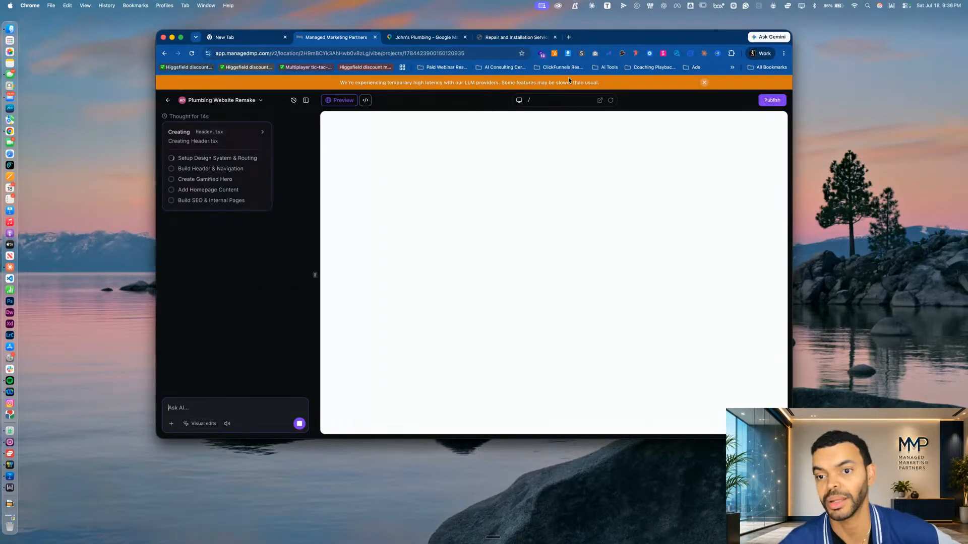
Examine the current Bargain Plumbing website's service and about sections alongside the John's Plumbing listing on Google Maps
{"action": "left_click", "coordinate": [512, 37]}
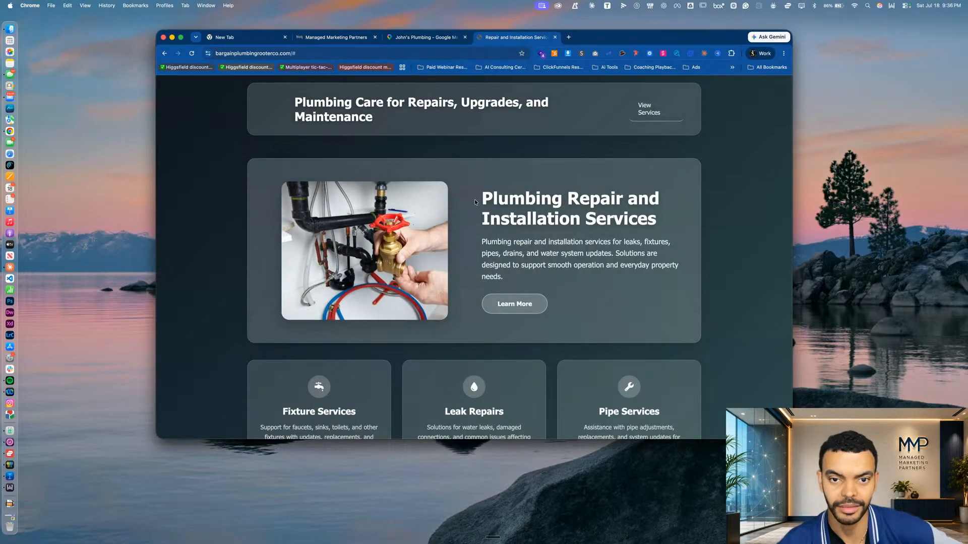
{"action": "left_click", "coordinate": [449, 39]}
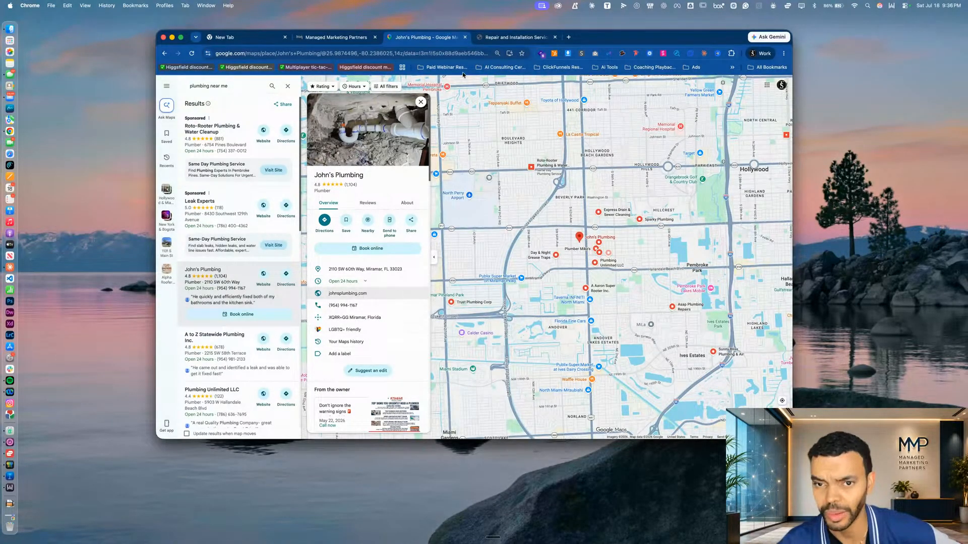
{"action": "left_click", "coordinate": [496, 40]}
{"action": "scroll", "coordinate": [422, 223], "scroll_direction": "down", "scroll_amount": 8}
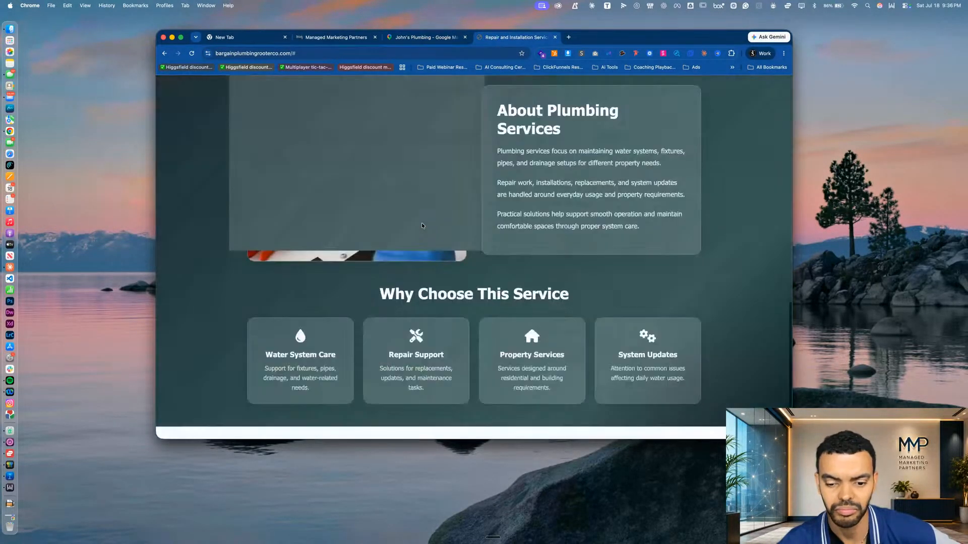
{"action": "scroll", "coordinate": [575, 307], "scroll_direction": "up", "scroll_amount": 6}
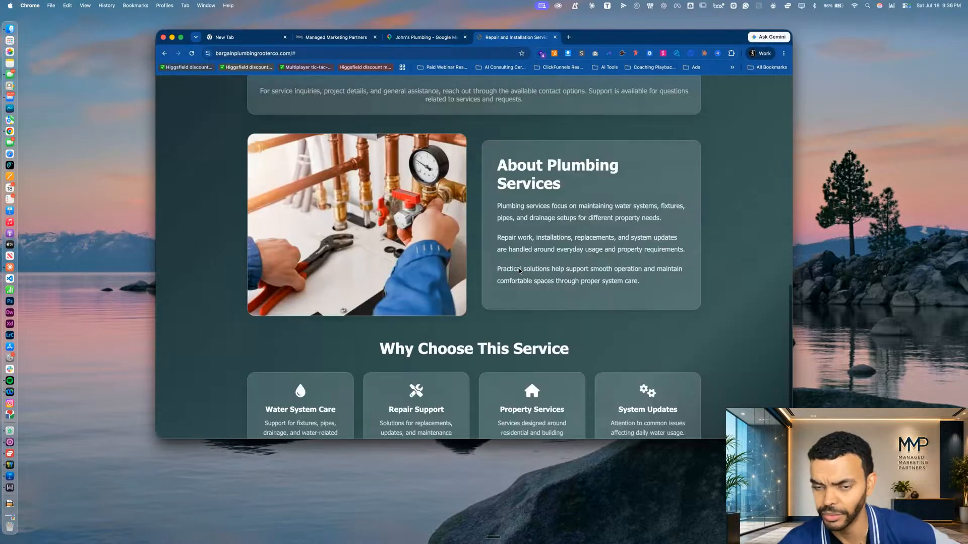
{"action": "left_click", "coordinate": [428, 37]}
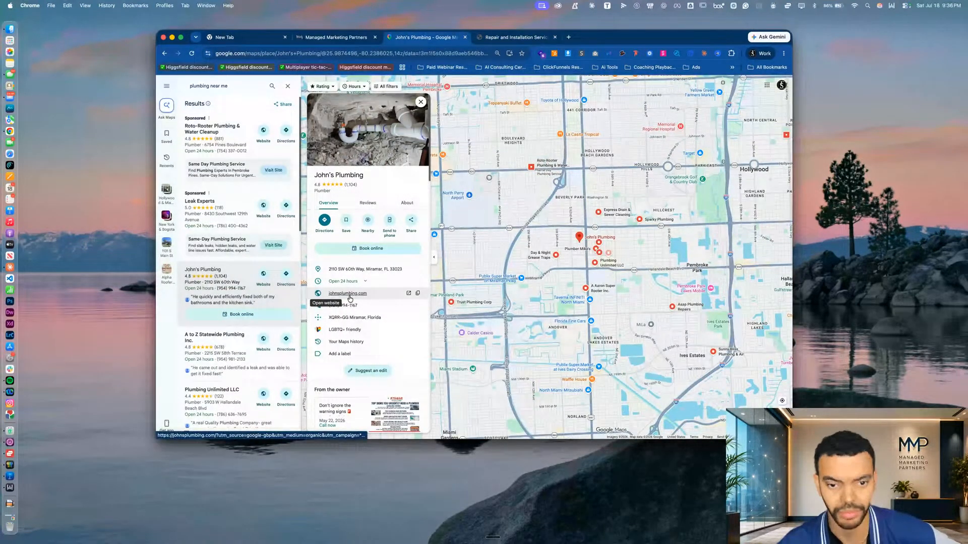
Check the Plumbing Website Remake's build progress and browse the nearby plumbing listings on Google Maps for comparison
{"action": "left_click", "coordinate": [315, 39]}
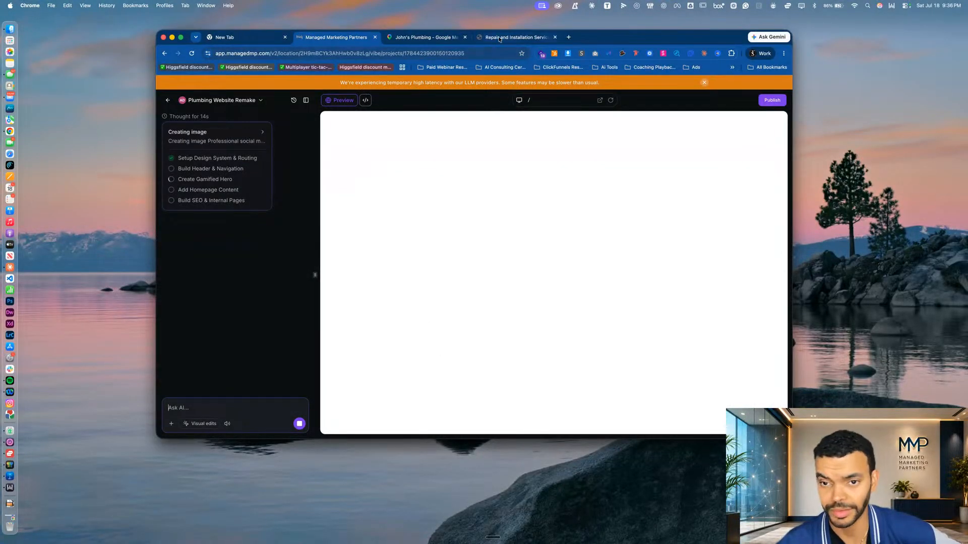
{"action": "left_click", "coordinate": [515, 38]}
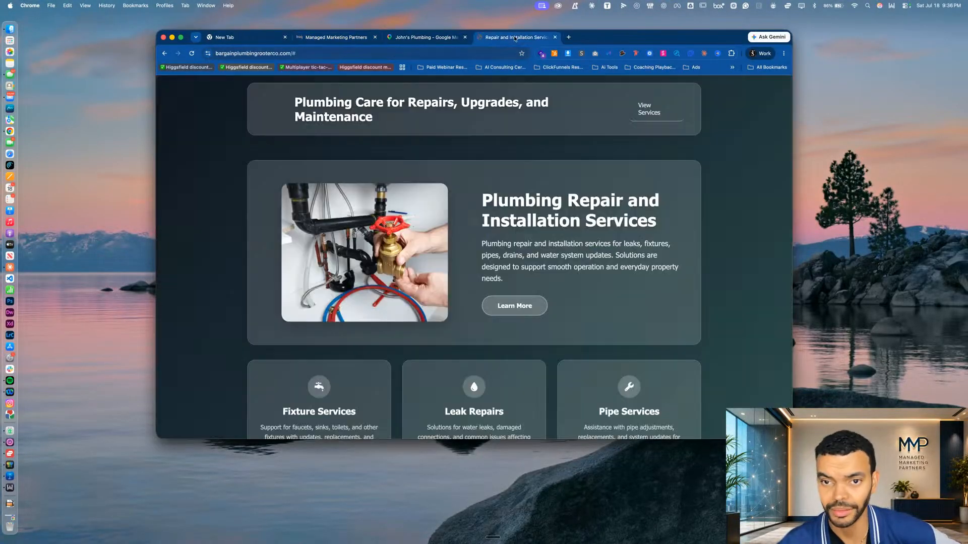
{"action": "left_click", "coordinate": [420, 38]}
{"action": "scroll", "coordinate": [227, 312], "scroll_direction": "down", "scroll_amount": 5}
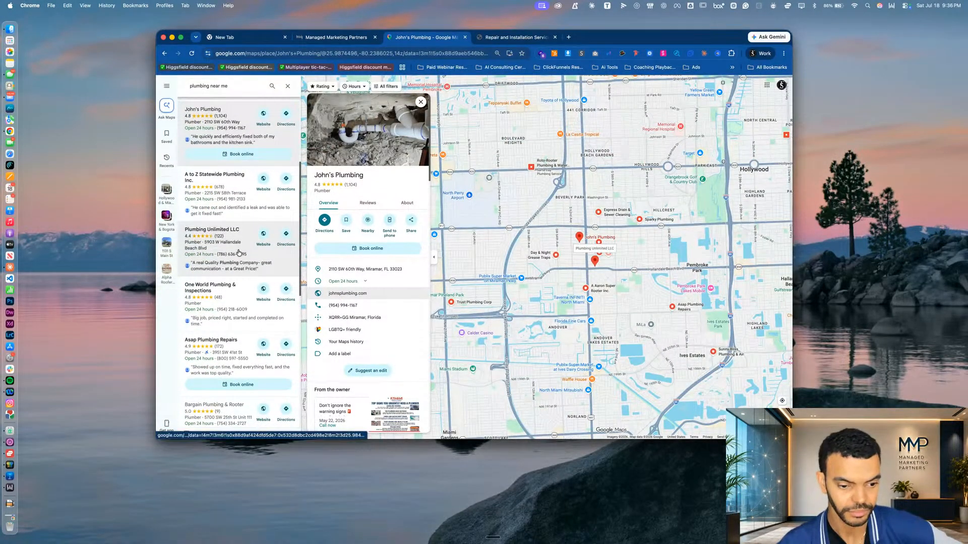
{"action": "scroll", "coordinate": [239, 253], "scroll_direction": "down", "scroll_amount": 1}
{"action": "left_click", "coordinate": [346, 39]}
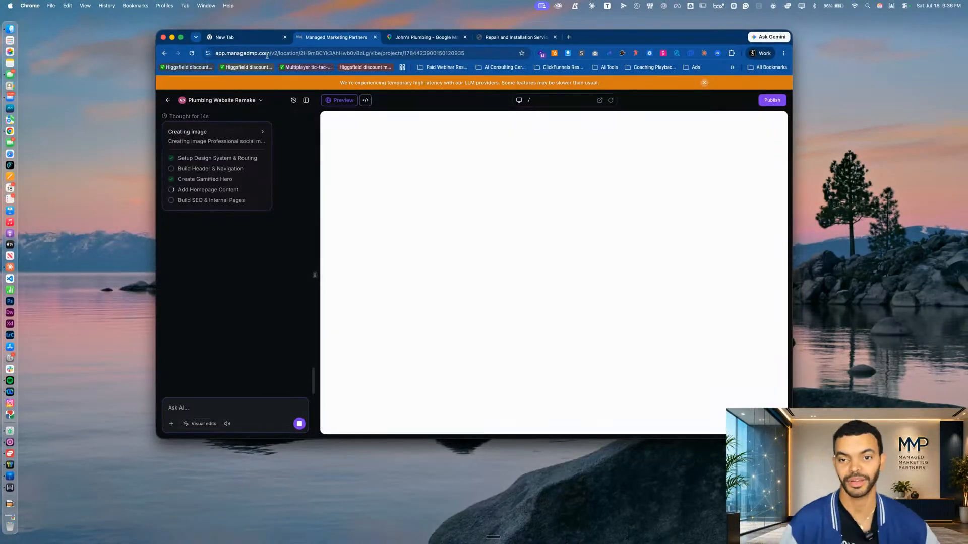
{"action": "left_click", "coordinate": [501, 39]}
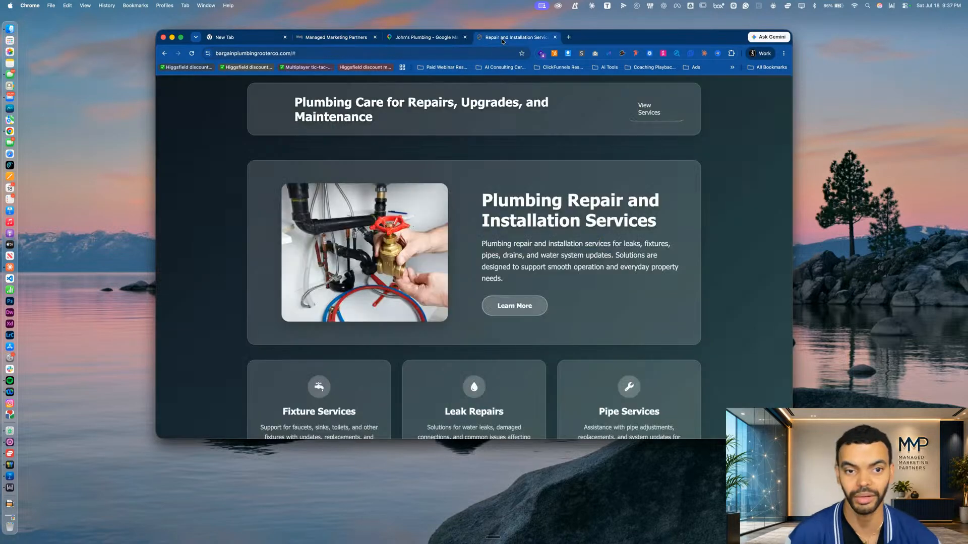
Open the managedmp agency app in a separate browser tab, switch to the AI Demo sub-account, and bring up its AI builder projects
{"action": "left_click", "coordinate": [568, 39]}
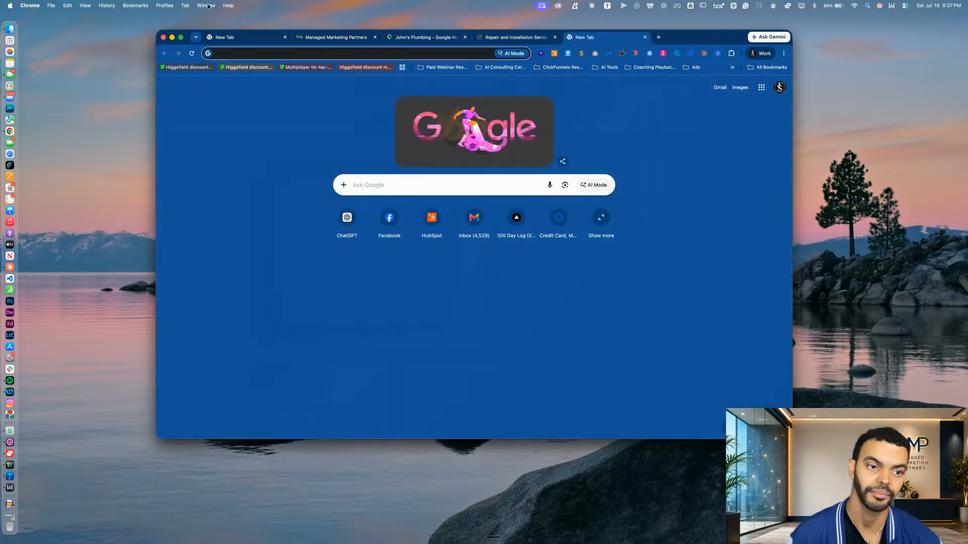
{"action": "left_click", "coordinate": [239, 37]}
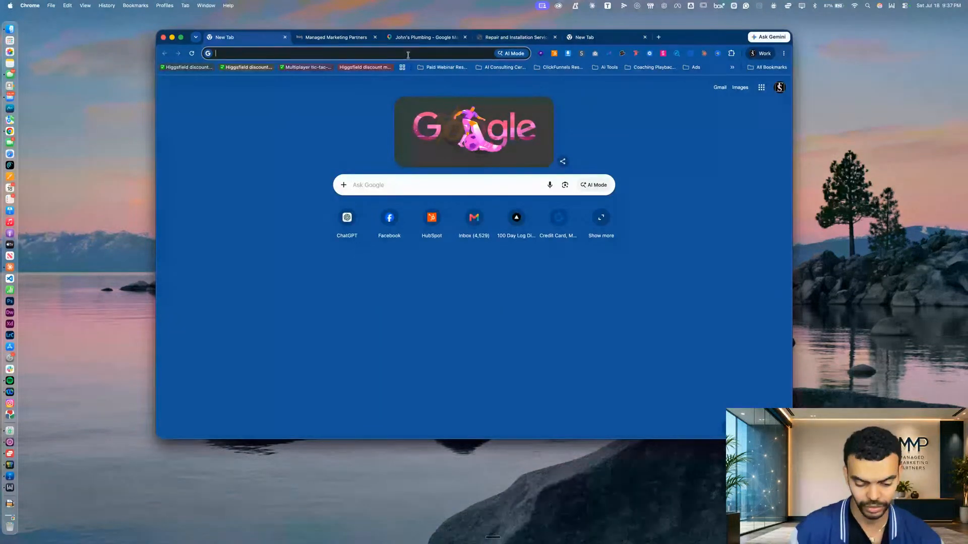
{"action": "type", "text": "app"}
{"action": "key", "text": "Return"}
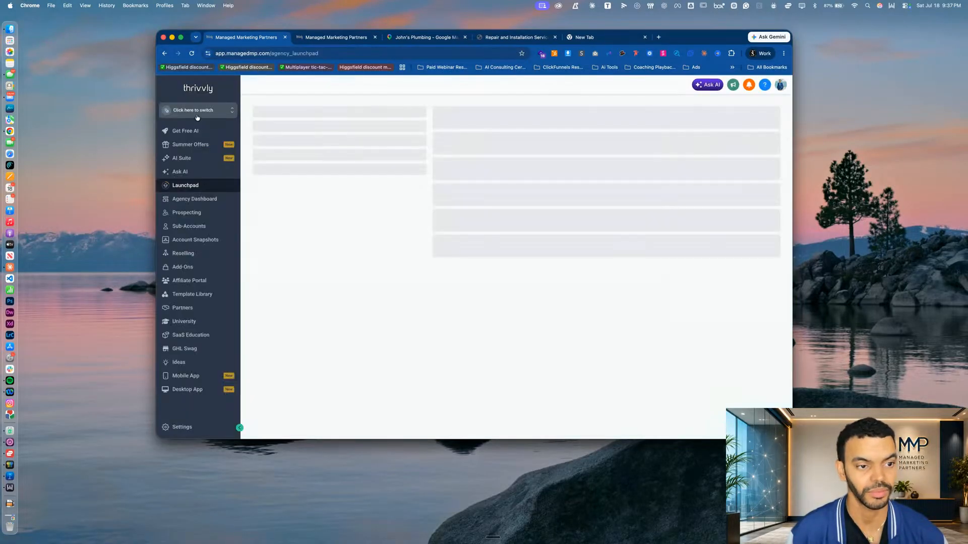
{"action": "left_click", "coordinate": [197, 117]}
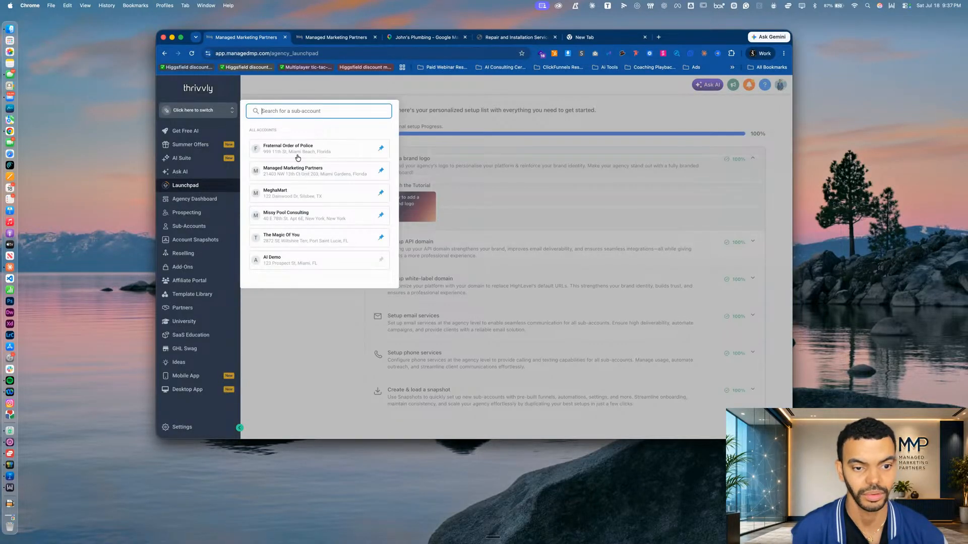
{"action": "scroll", "coordinate": [298, 209], "scroll_direction": "down", "scroll_amount": 2}
{"action": "left_click", "coordinate": [292, 208]}
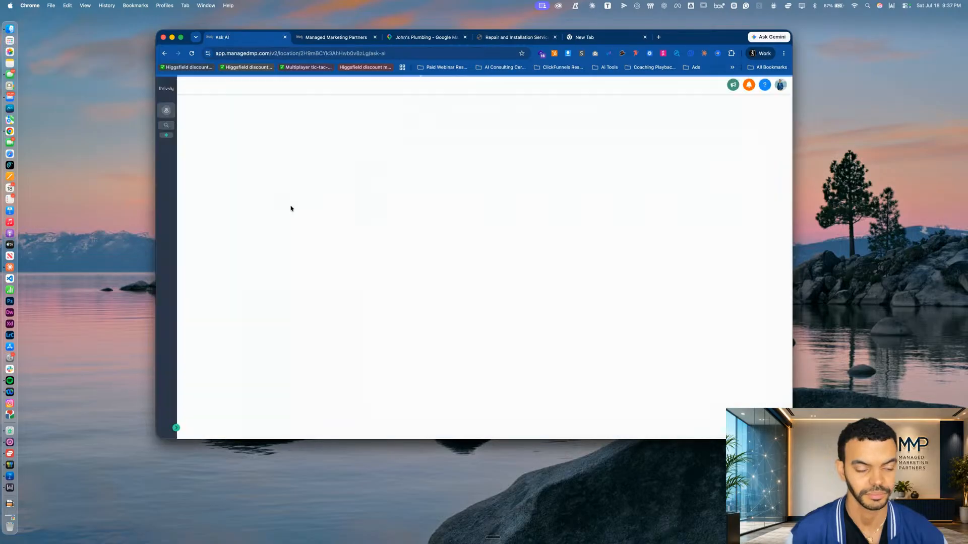
{"action": "left_click", "coordinate": [166, 272]}
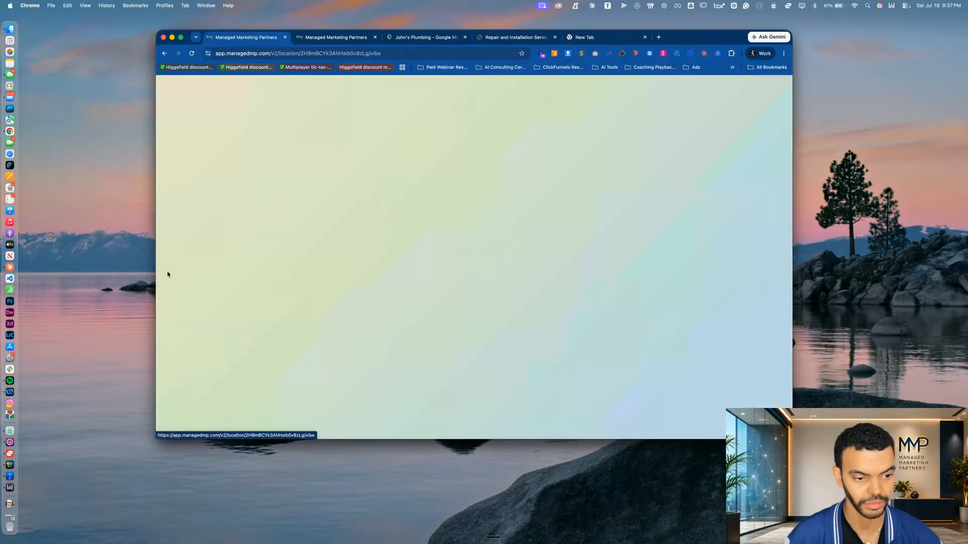
{"action": "scroll", "coordinate": [447, 326], "scroll_direction": "down", "scroll_amount": 5}
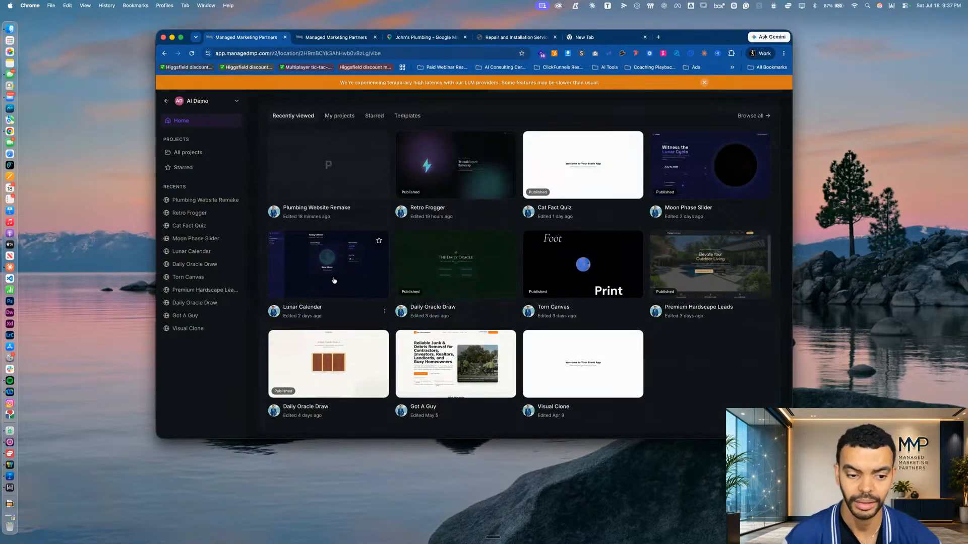
Preview the Moon Phase Slider project and try the Cat Fact Quiz game by finding a cat, returning to the project list
{"action": "left_click", "coordinate": [727, 156]}
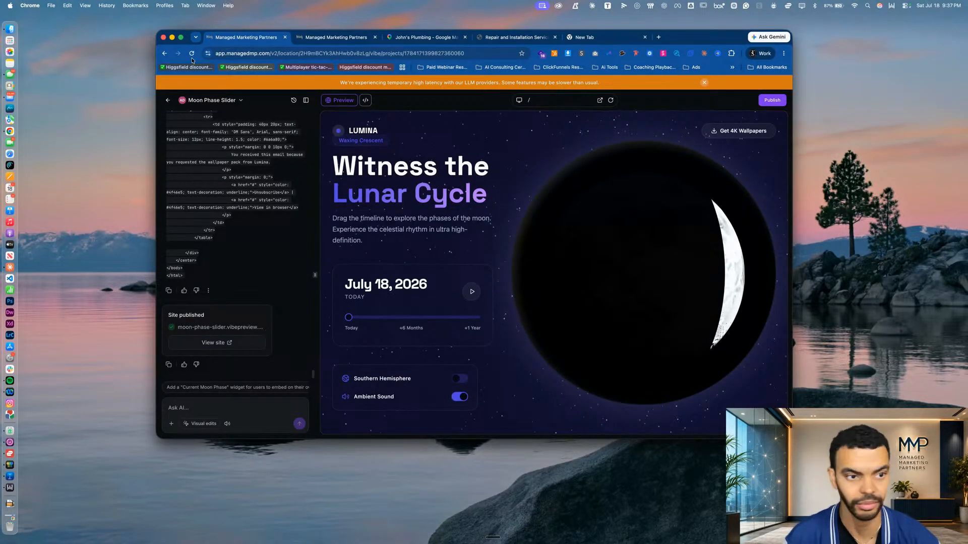
{"action": "left_click", "coordinate": [169, 102]}
{"action": "scroll", "coordinate": [591, 289], "scroll_direction": "down", "scroll_amount": 5}
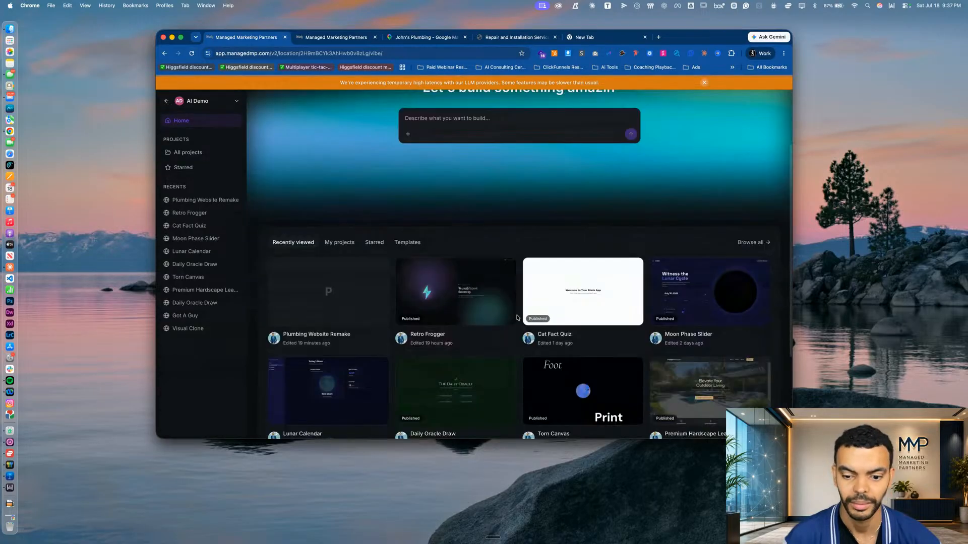
{"action": "left_click", "coordinate": [591, 288]}
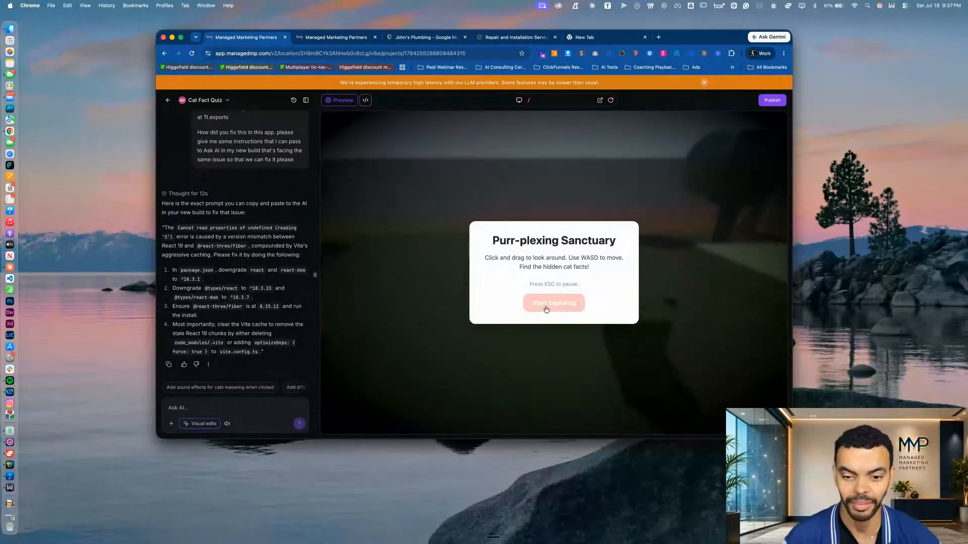
{"action": "left_click", "coordinate": [554, 303]}
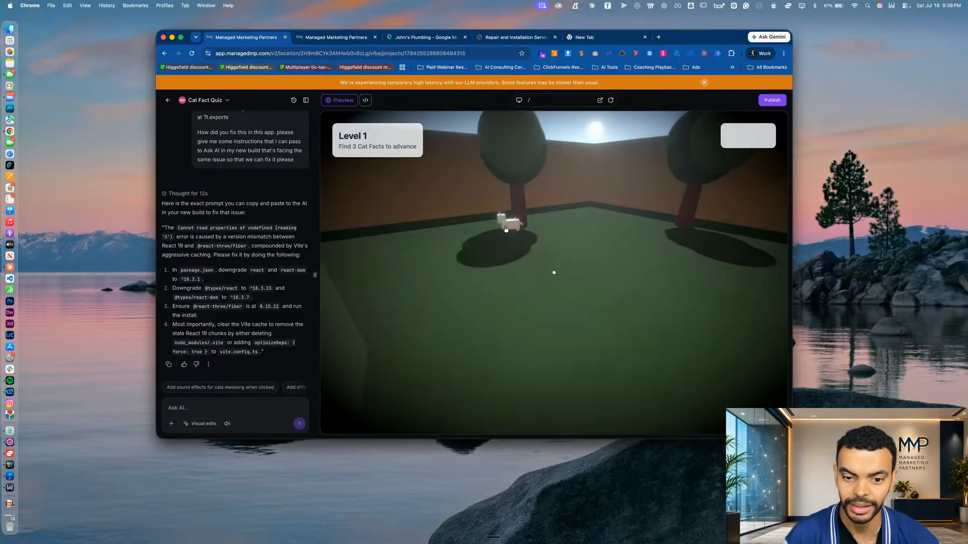
{"action": "left_click", "coordinate": [510, 226]}
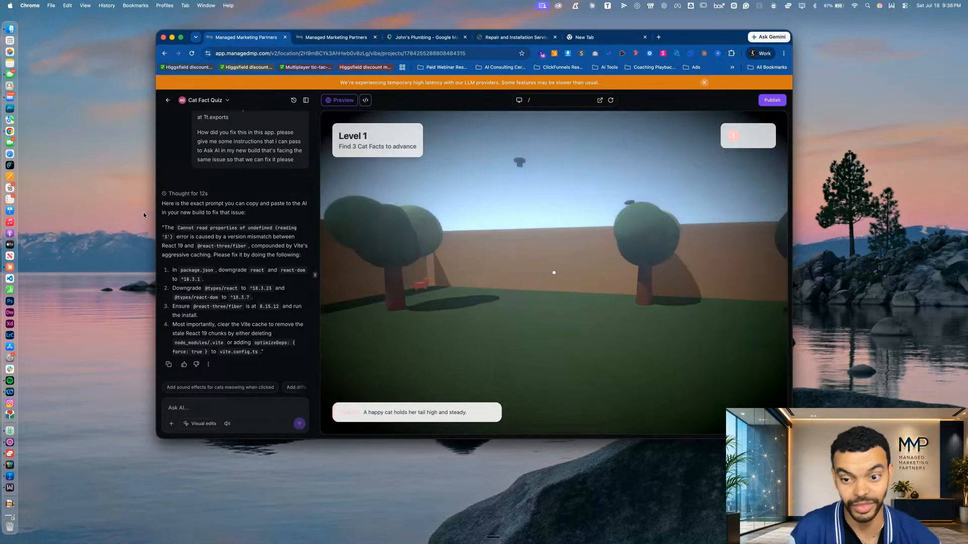
{"action": "left_click", "coordinate": [167, 100]}
Open the Retro Frogger project, play level 1 by moving the character forward across the road, and return to the project list
{"action": "scroll", "coordinate": [439, 387], "scroll_direction": "down", "scroll_amount": 5}
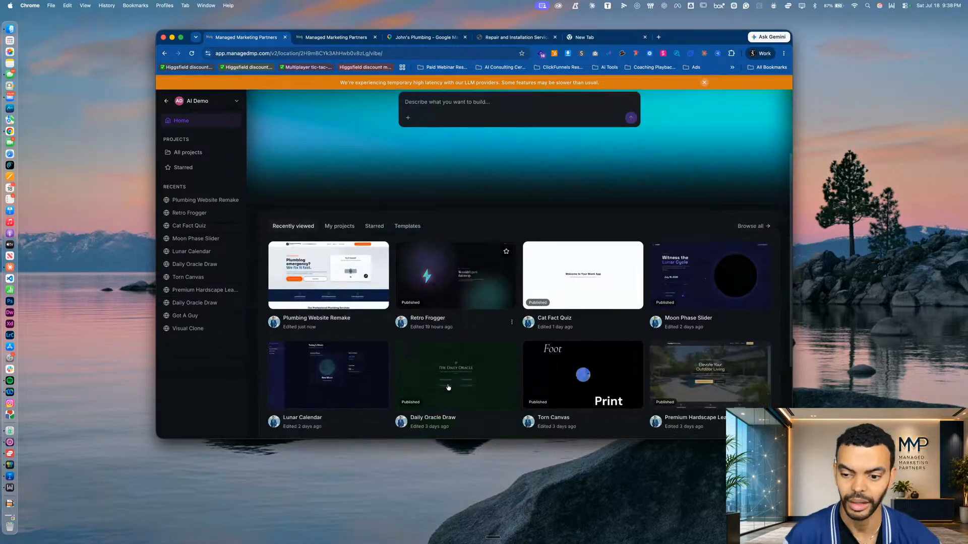
{"action": "left_click", "coordinate": [443, 218]}
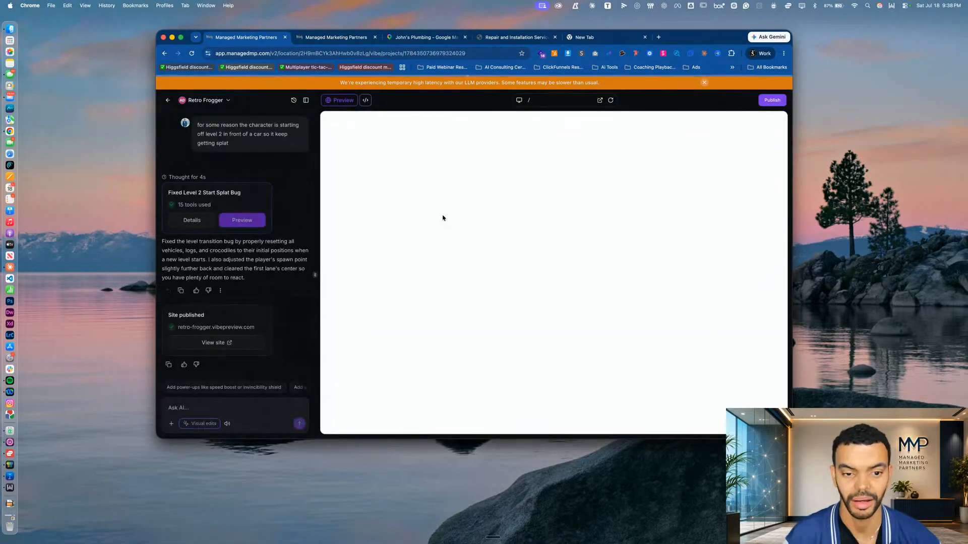
{"action": "left_click", "coordinate": [552, 325]}
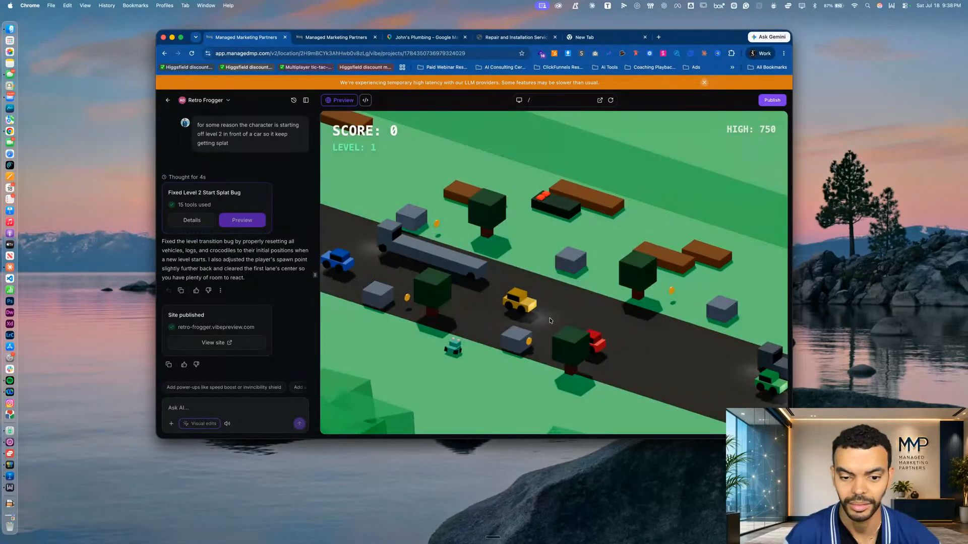
{"action": "key", "text": "Up"}
{"action": "key", "text": "Up"}
{"action": "key", "text": "Up"}
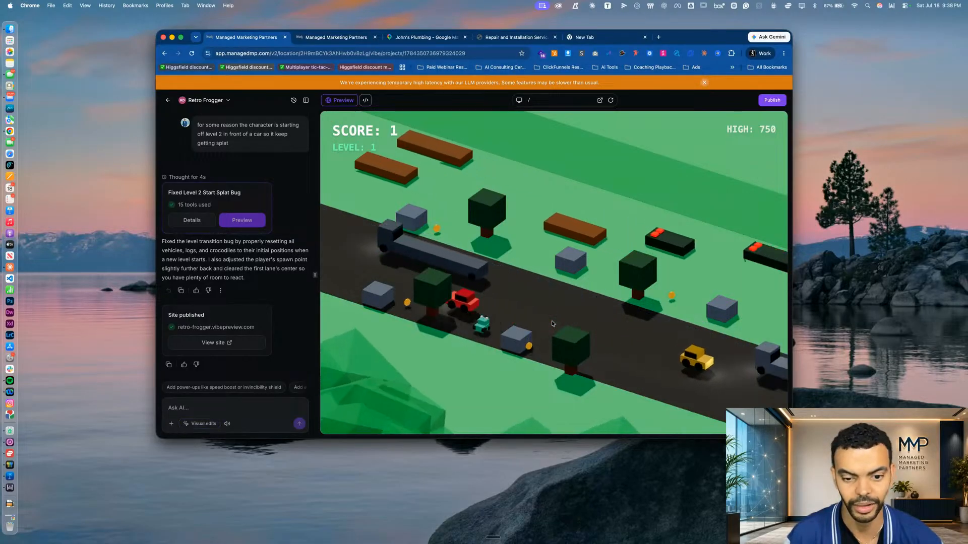
{"action": "key", "text": "Up"}
{"action": "key", "text": "Up"}
{"action": "key", "text": "Up"}
{"action": "key", "text": "Up"}
{"action": "key", "text": "Up"}
{"action": "key", "text": "Up"}
{"action": "key", "text": "Up"}
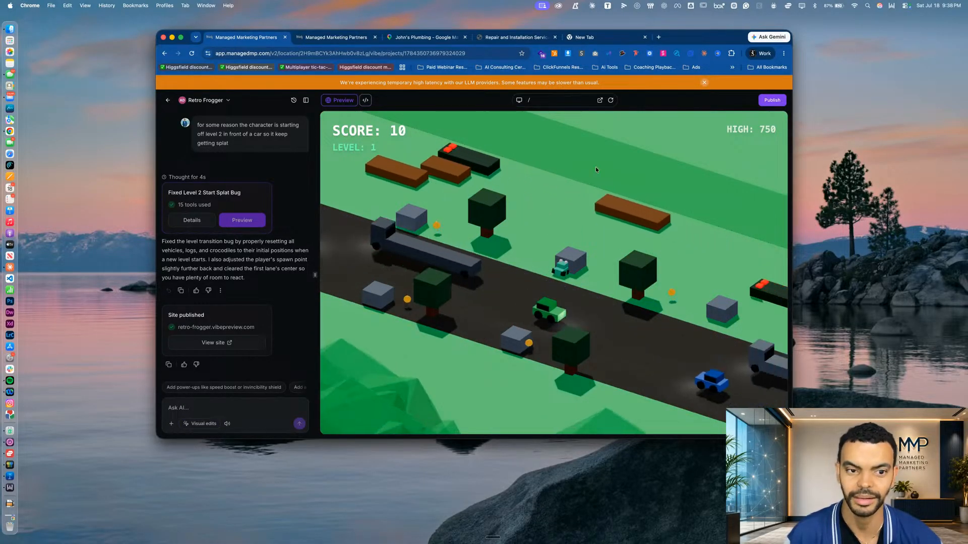
{"action": "left_click", "coordinate": [166, 100]}
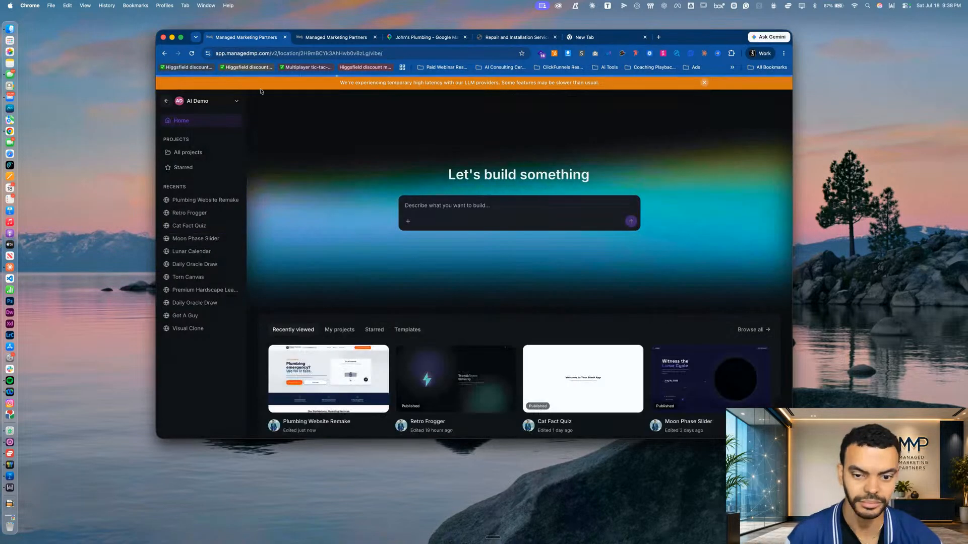
Return to the Plumbing Website Remake preview and examine the generated homepage's hero, trust strip, and professional services section
{"action": "left_click", "coordinate": [341, 38]}
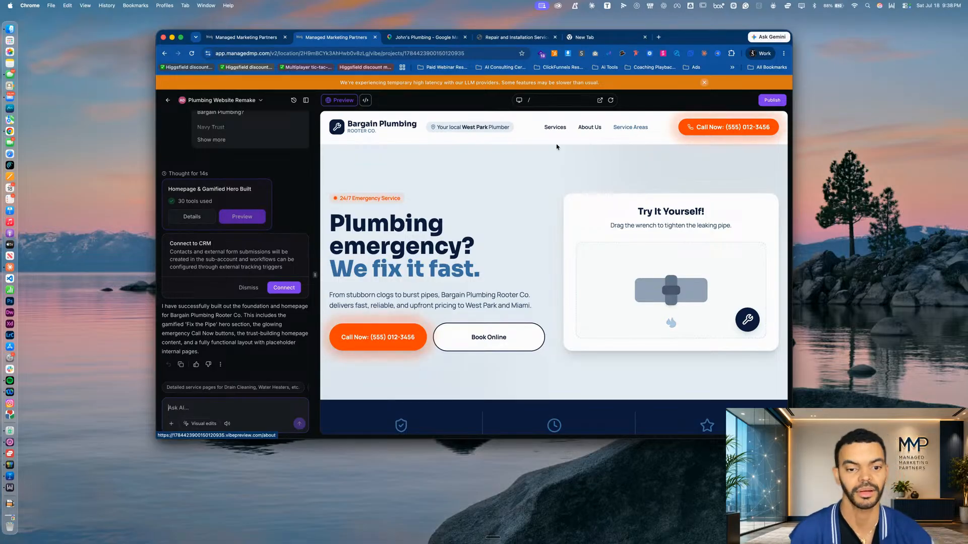
{"action": "scroll", "coordinate": [448, 241], "scroll_direction": "down", "scroll_amount": 3}
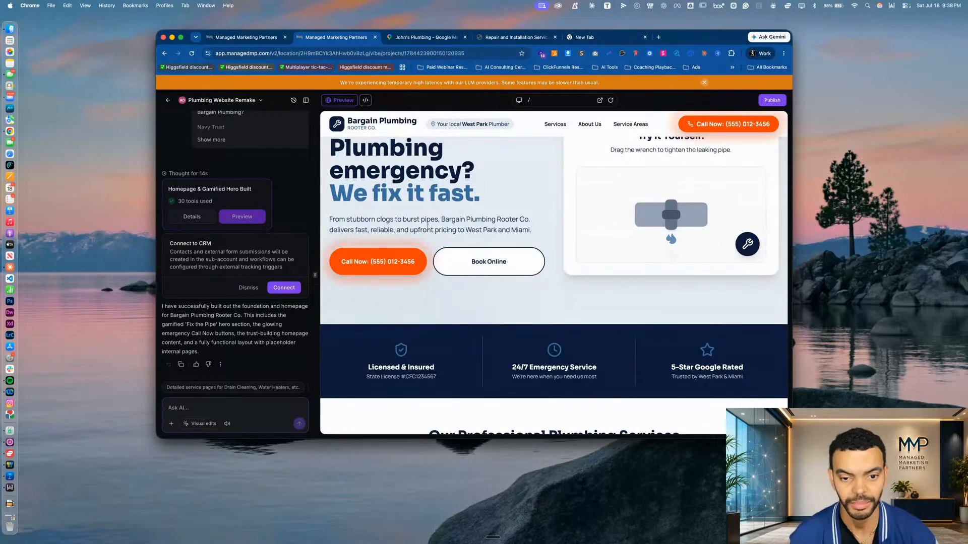
{"action": "scroll", "coordinate": [427, 228], "scroll_direction": "down", "scroll_amount": 3}
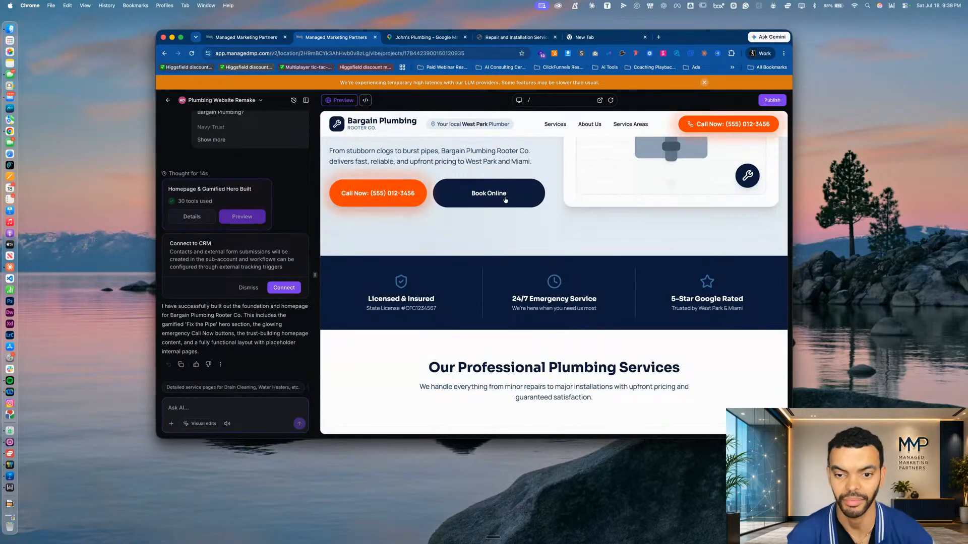
{"action": "scroll", "coordinate": [484, 283], "scroll_direction": "down", "scroll_amount": 7}
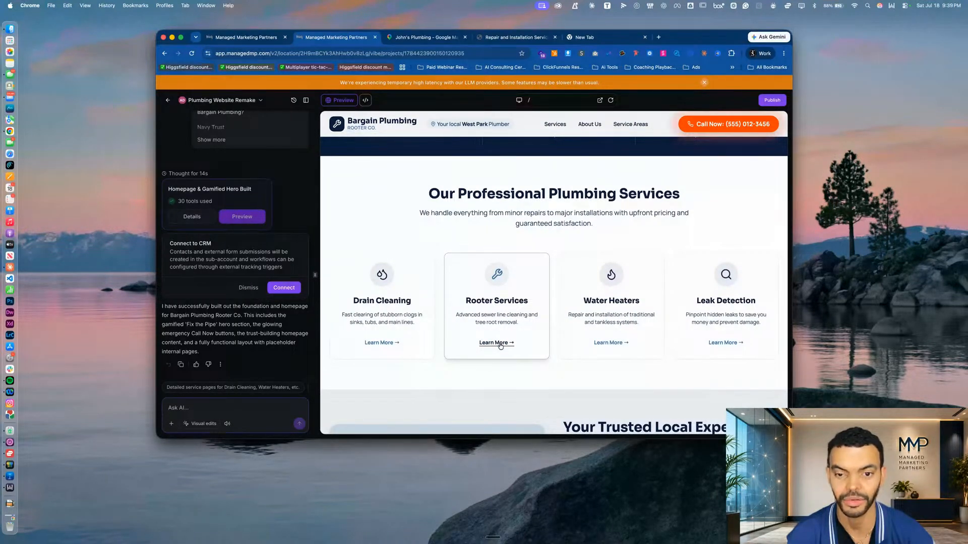
Test the preview header's Services, About Us, and Service Areas links, and go back to the homepage through the logo
{"action": "left_click", "coordinate": [636, 124]}
{"action": "left_click", "coordinate": [553, 128]}
{"action": "left_click", "coordinate": [588, 127]}
{"action": "left_click", "coordinate": [625, 127]}
{"action": "left_click", "coordinate": [361, 128]}
Review the homepage's South Florida service areas and footer, and go back up to the wrench mini-game in the hero
{"action": "scroll", "coordinate": [463, 348], "scroll_direction": "down", "scroll_amount": 15}
{"action": "scroll", "coordinate": [463, 347], "scroll_direction": "down", "scroll_amount": 1}
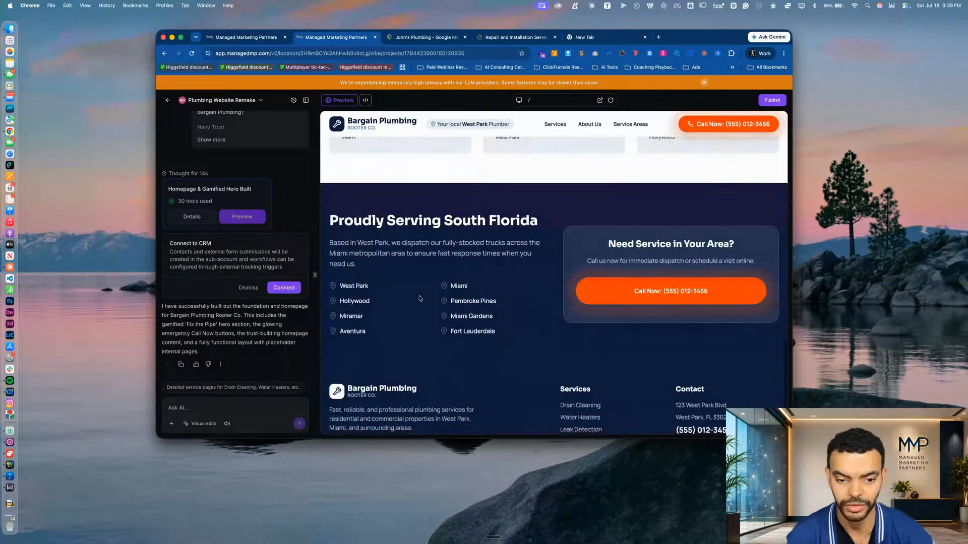
{"action": "left_click_drag", "start_coordinate": [342, 293], "coordinate": [347, 353]}
{"action": "scroll", "coordinate": [534, 329], "scroll_direction": "down", "scroll_amount": 4}
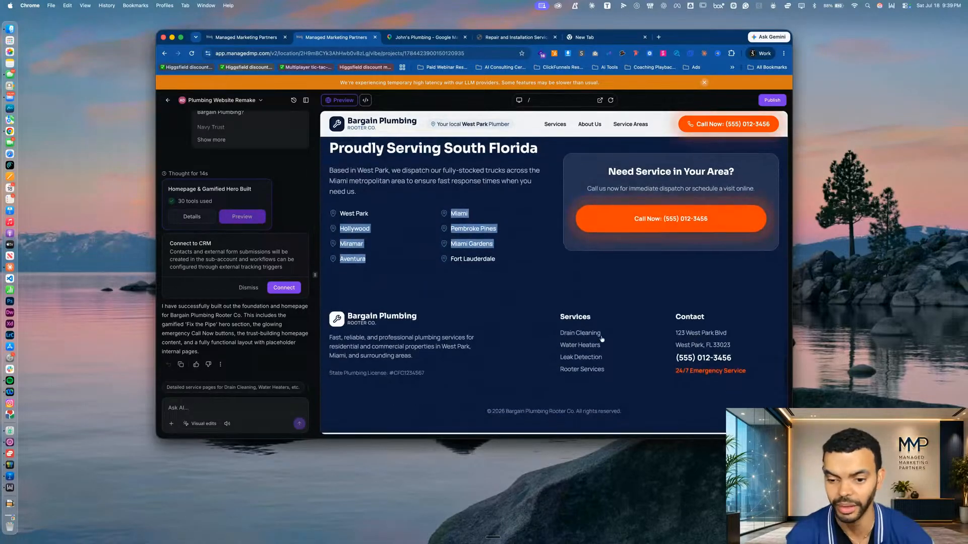
{"action": "scroll", "coordinate": [497, 308], "scroll_direction": "up", "scroll_amount": 15}
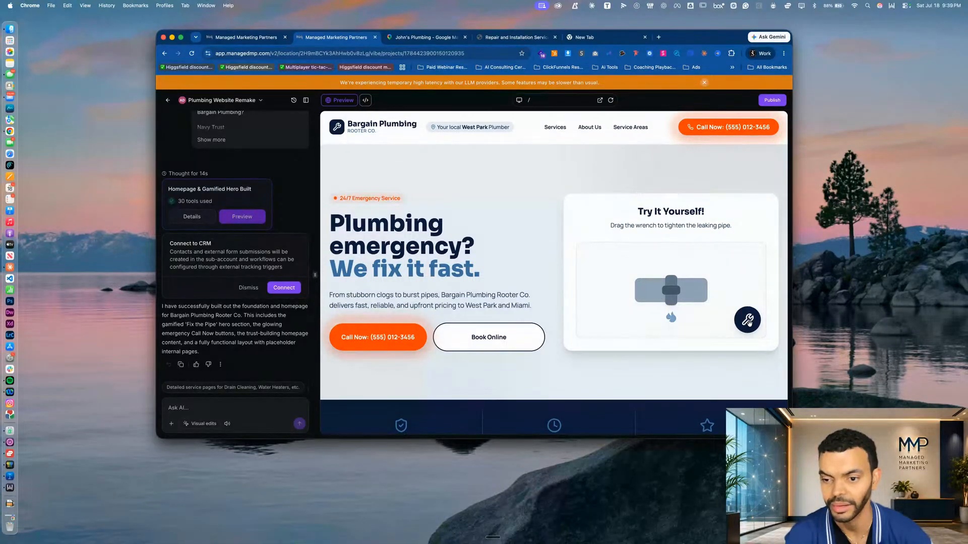
Complete the hero mini-game by moving the wrench onto the leaking pipe, and check the coupon form's entry fields before closing it
{"action": "left_click_drag", "start_coordinate": [746, 321], "coordinate": [676, 295]}
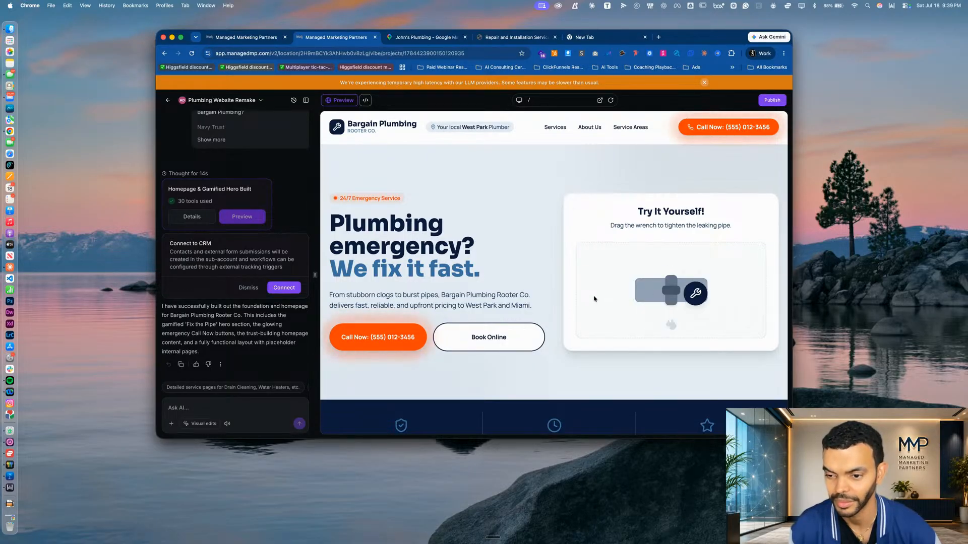
{"action": "left_click_drag", "start_coordinate": [715, 296], "coordinate": [679, 289]}
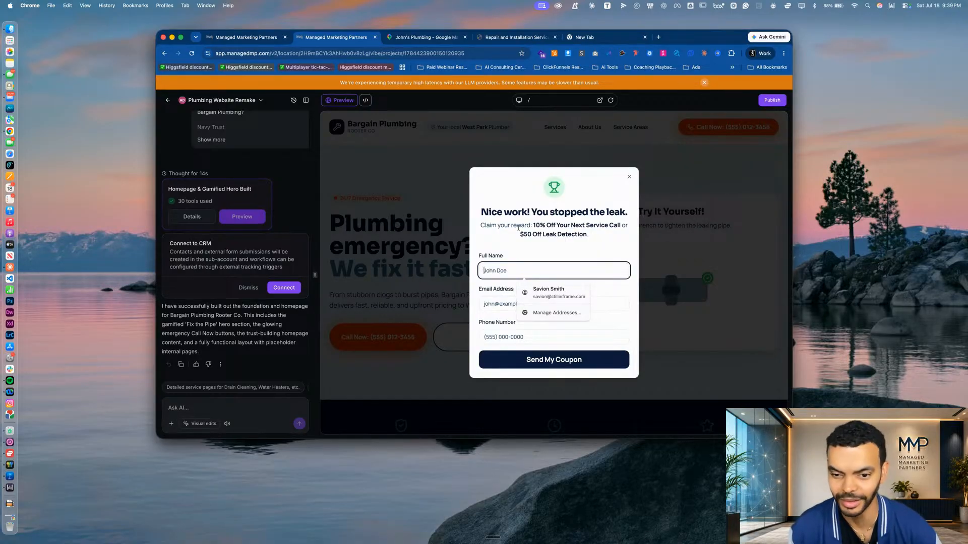
{"action": "left_click", "coordinate": [496, 298]}
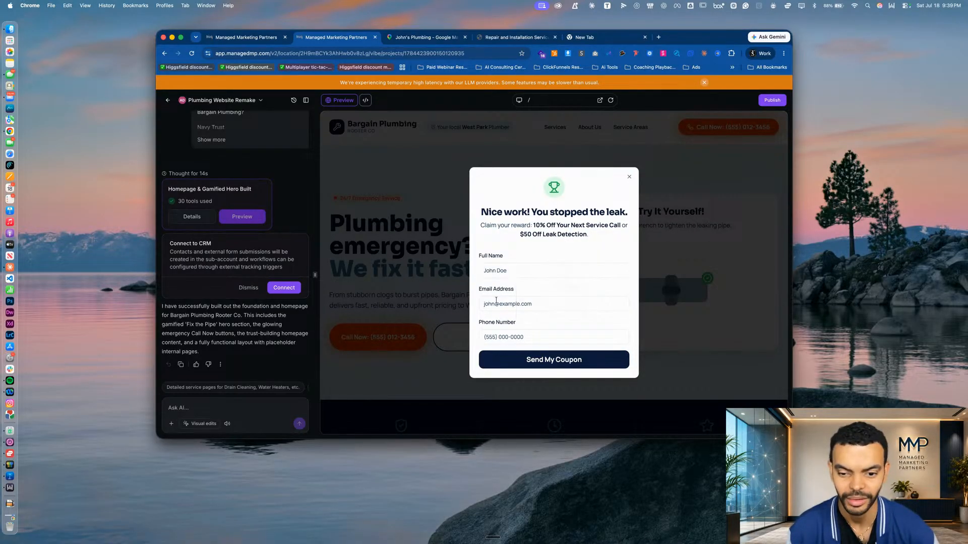
{"action": "left_click", "coordinate": [503, 304]}
{"action": "left_click", "coordinate": [515, 271]}
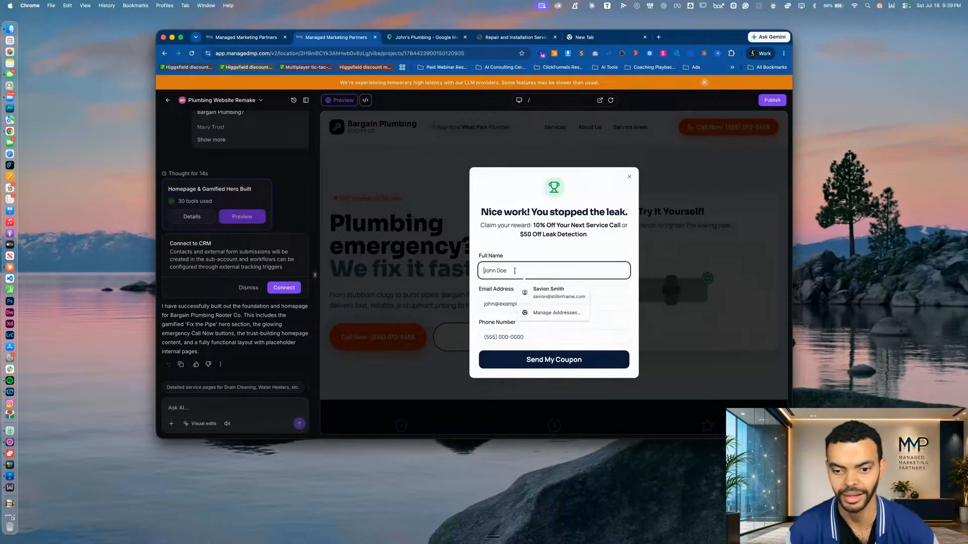
{"action": "left_click", "coordinate": [503, 338]}
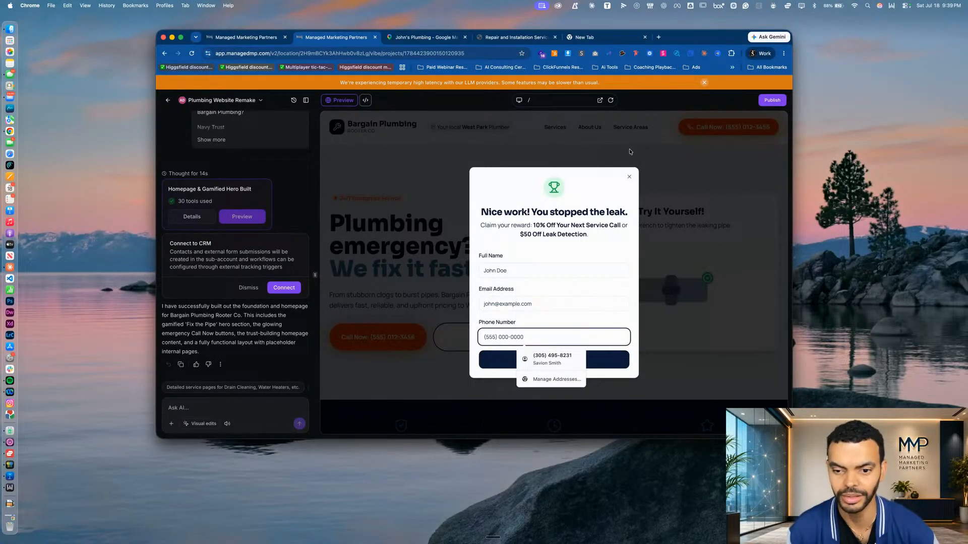
{"action": "left_click", "coordinate": [628, 178]}
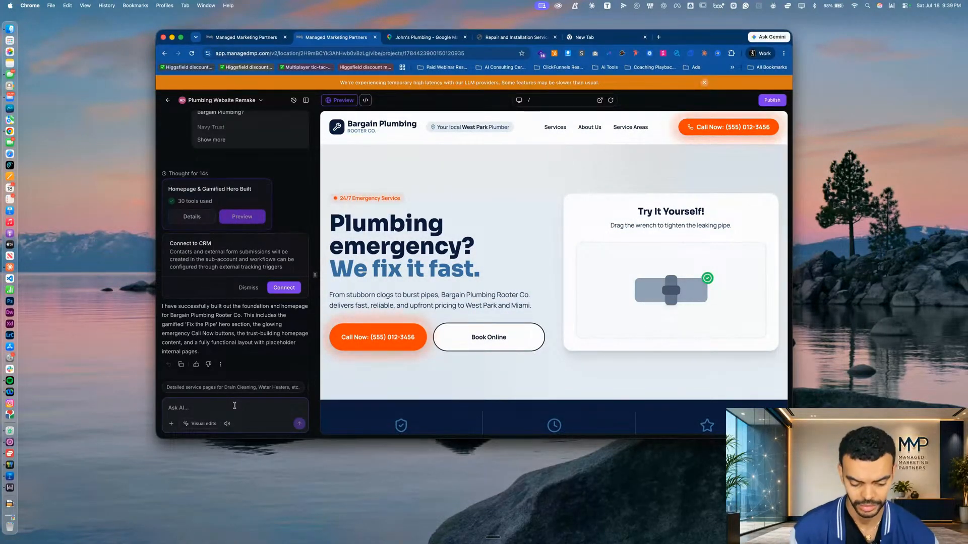
Ask the AI builder "did you do phase 2 yet?" and look at the details of its running edit before returning to the preview
{"action": "type", "text": "did you do phase 2 yet?"}
{"action": "key", "text": "Return"}
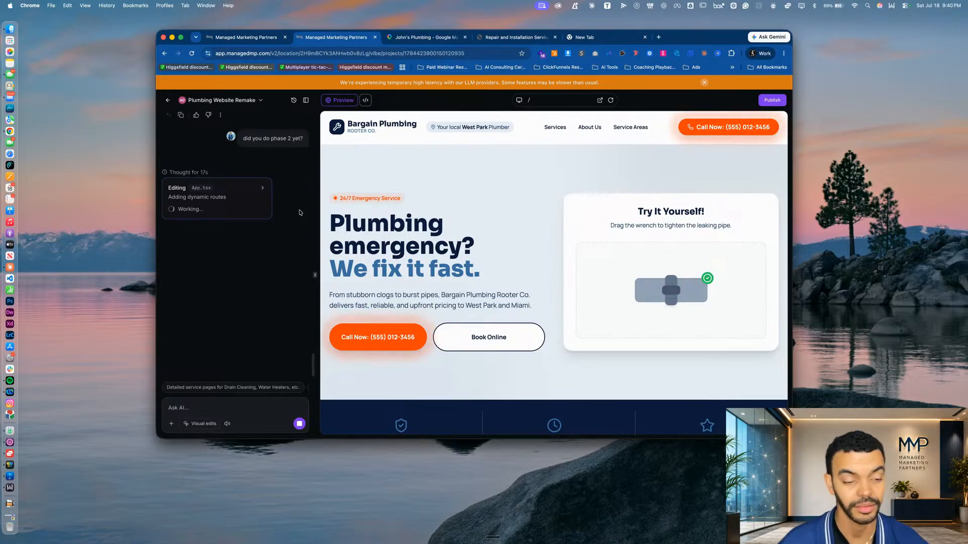
{"action": "left_click", "coordinate": [263, 187]}
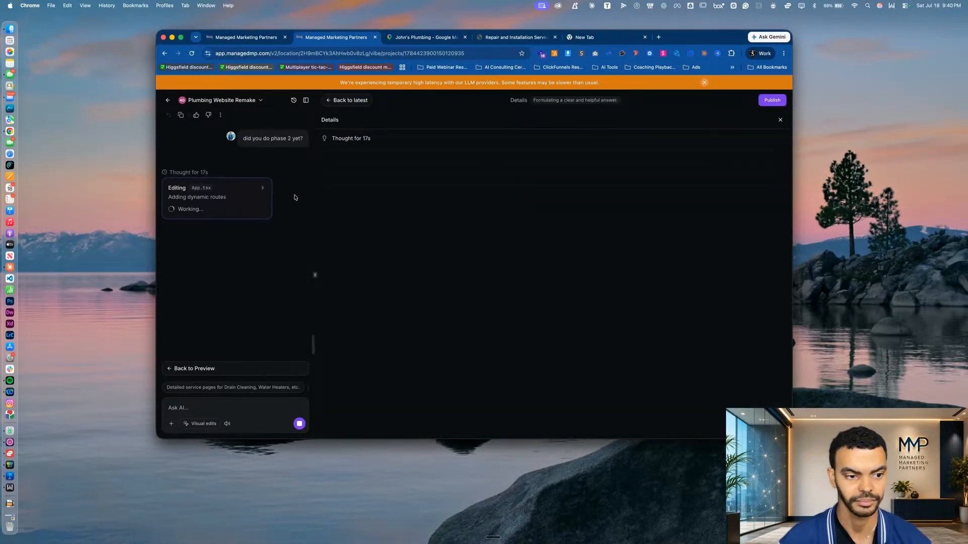
{"action": "left_click", "coordinate": [343, 98]}
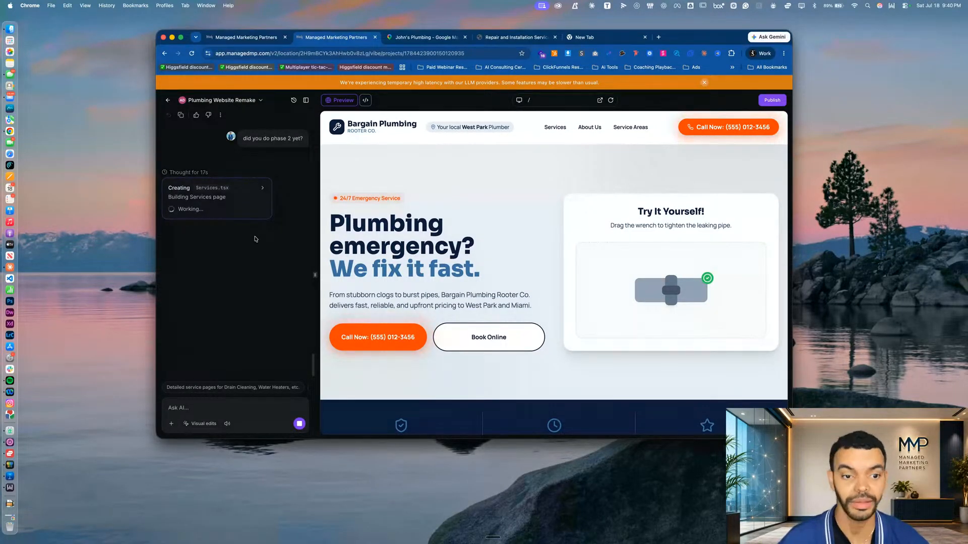
Look back through the chat history for the build phases, covering the project brief, mini-game ideas, and competitor analysis
{"action": "scroll", "coordinate": [253, 190], "scroll_direction": "up", "scroll_amount": 20}
{"action": "scroll", "coordinate": [252, 188], "scroll_direction": "down", "scroll_amount": 6}
{"action": "scroll", "coordinate": [252, 188], "scroll_direction": "up", "scroll_amount": 10}
{"action": "scroll", "coordinate": [254, 191], "scroll_direction": "up", "scroll_amount": 7}
{"action": "scroll", "coordinate": [253, 188], "scroll_direction": "down", "scroll_amount": 10}
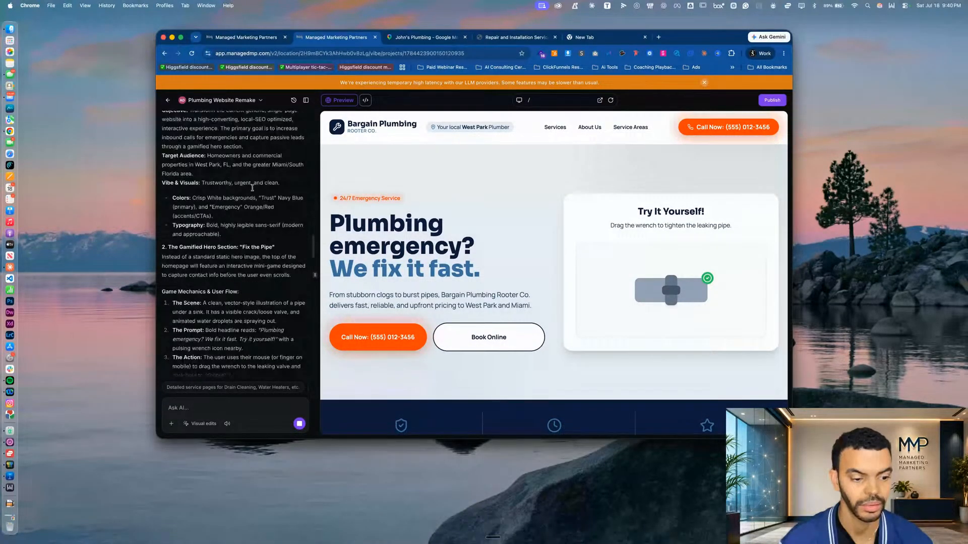
{"action": "scroll", "coordinate": [253, 188], "scroll_direction": "down", "scroll_amount": 4}
{"action": "scroll", "coordinate": [253, 188], "scroll_direction": "down", "scroll_amount": 3}
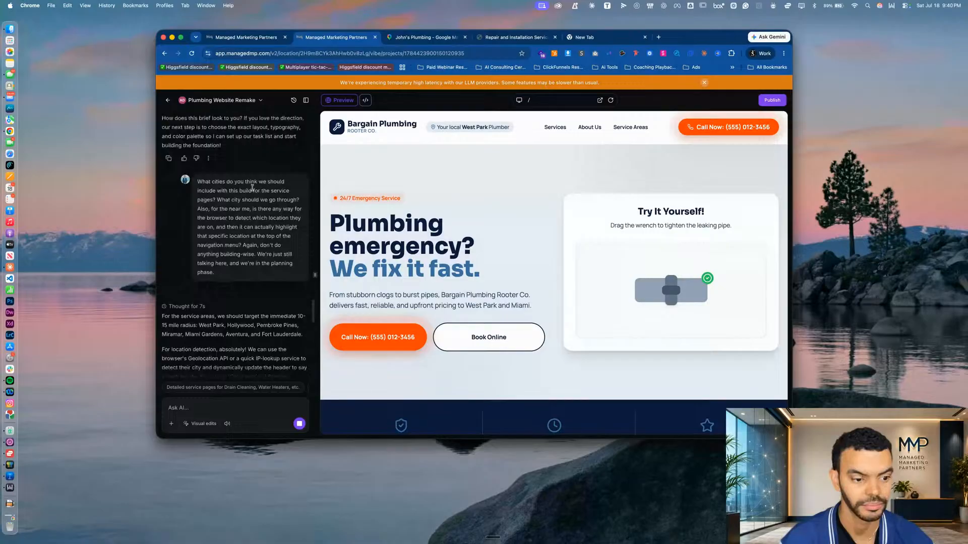
{"action": "scroll", "coordinate": [252, 190], "scroll_direction": "down", "scroll_amount": 4}
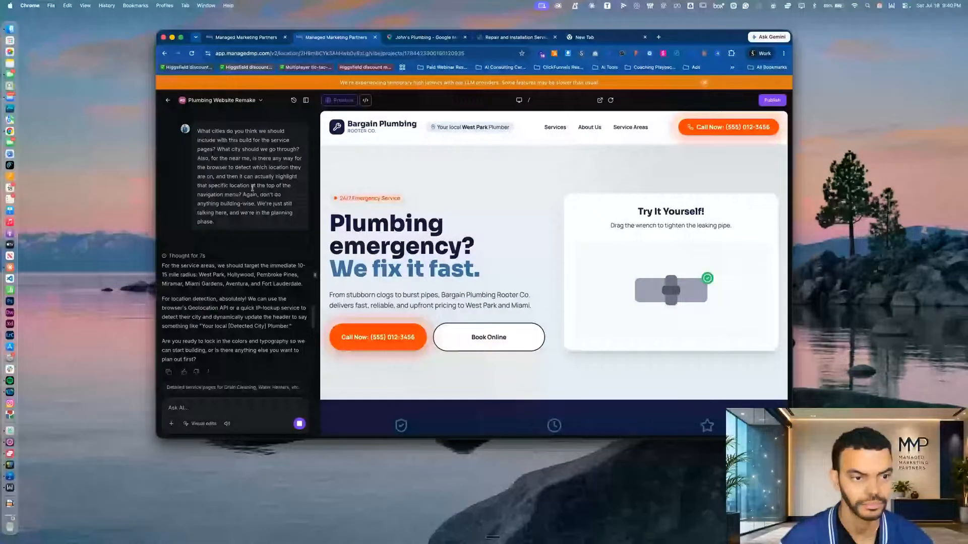
{"action": "scroll", "coordinate": [253, 188], "scroll_direction": "up", "scroll_amount": 5}
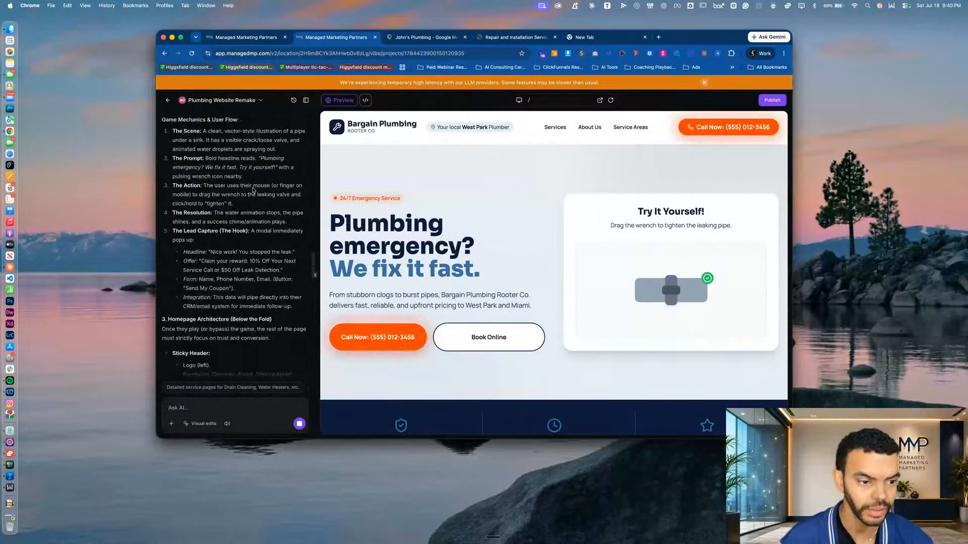
{"action": "scroll", "coordinate": [252, 190], "scroll_direction": "up", "scroll_amount": 2}
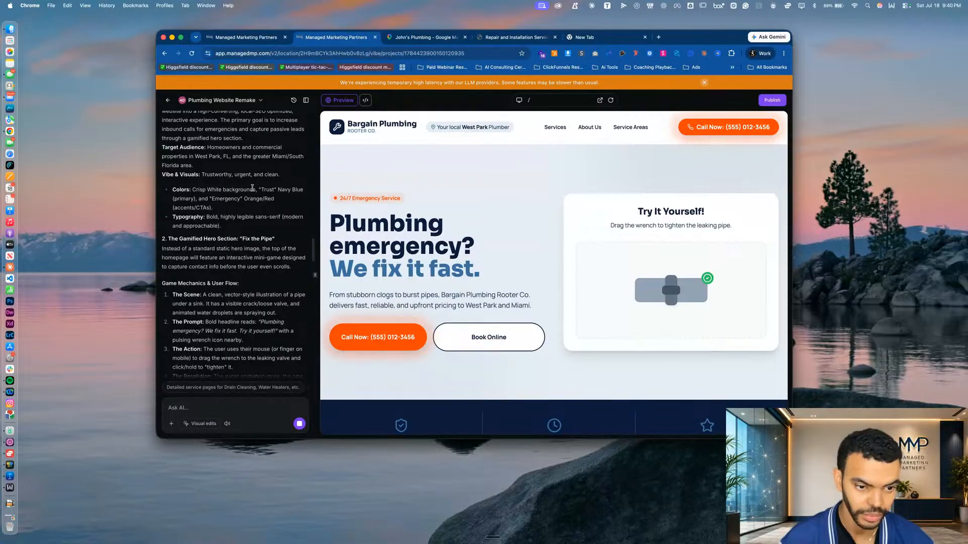
{"action": "scroll", "coordinate": [252, 190], "scroll_direction": "up", "scroll_amount": 2}
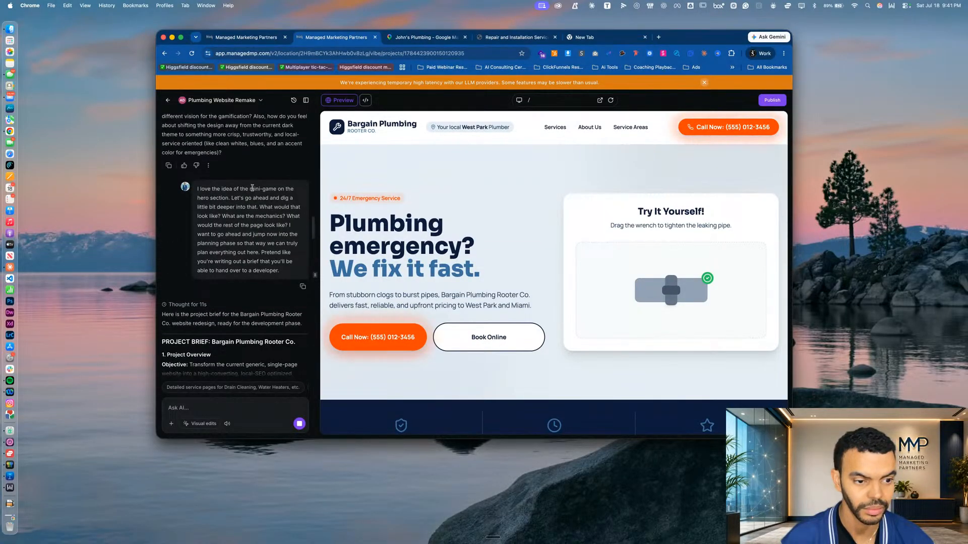
{"action": "scroll", "coordinate": [253, 188], "scroll_direction": "up", "scroll_amount": 2}
{"action": "scroll", "coordinate": [253, 188], "scroll_direction": "up", "scroll_amount": 2}
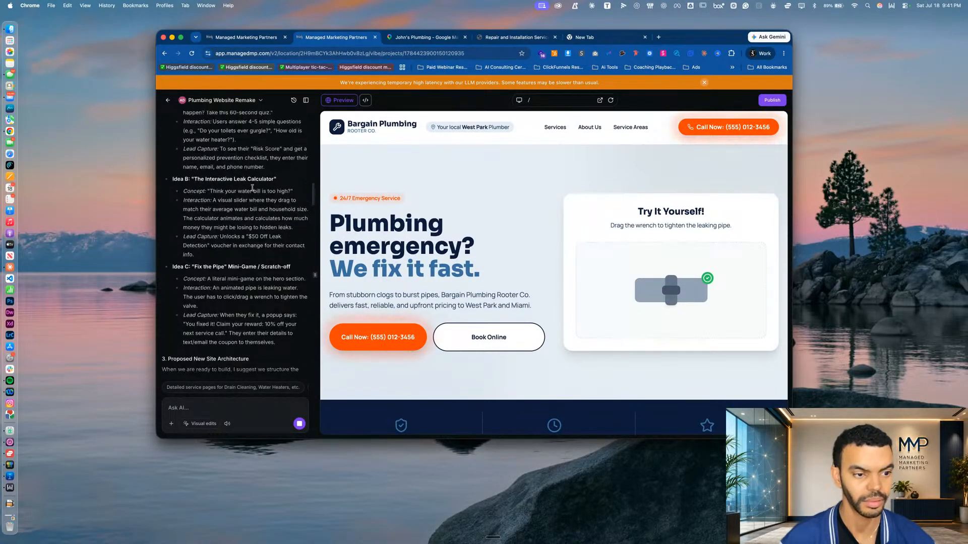
{"action": "scroll", "coordinate": [252, 189], "scroll_direction": "up", "scroll_amount": 1}
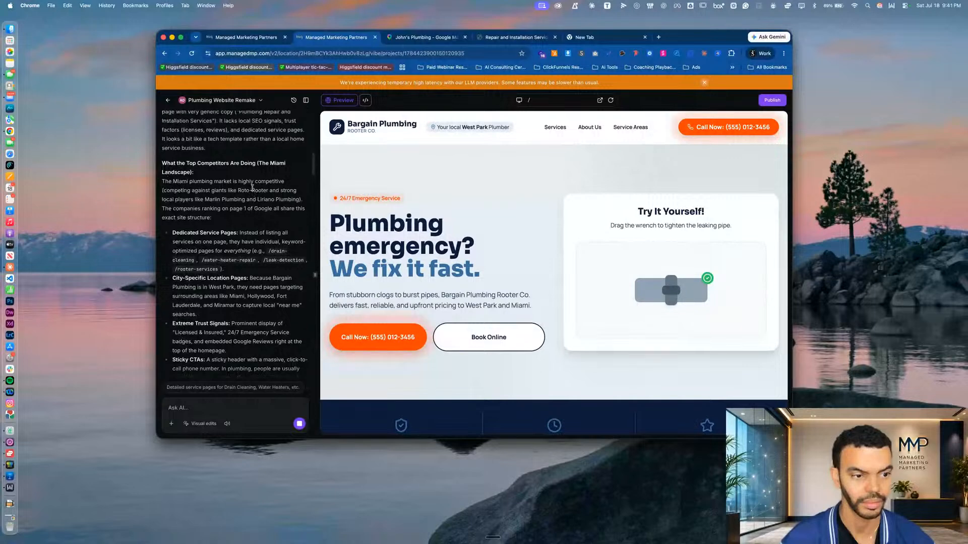
Search the page for "phase" and step through the matches to the message asking for a phased build
{"action": "key", "text": "super+f"}
{"action": "type", "text": "phase"}
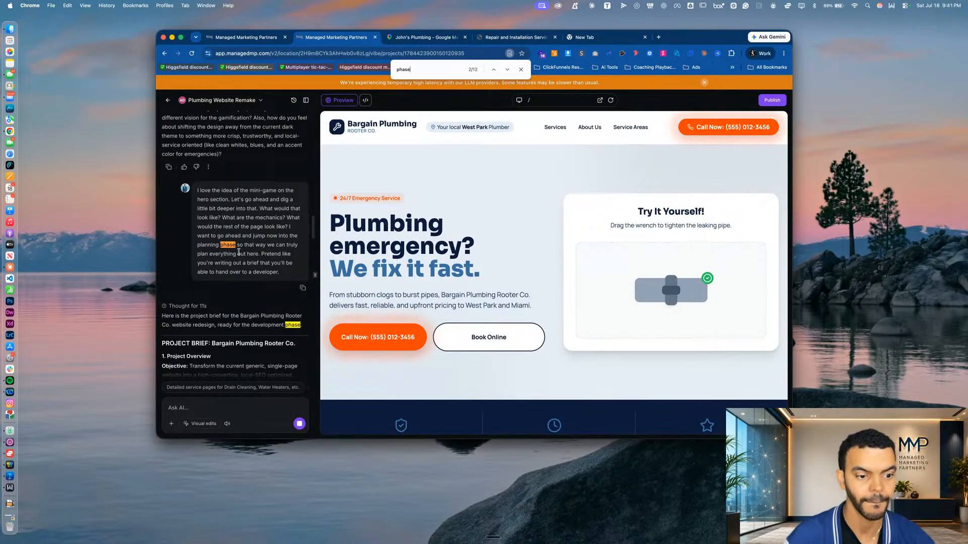
{"action": "left_click", "coordinate": [507, 70]}
{"action": "left_click", "coordinate": [507, 70]}
{"action": "left_click", "coordinate": [507, 71]}
{"action": "left_click", "coordinate": [507, 71]}
{"action": "left_click", "coordinate": [507, 71]}
{"action": "left_click", "coordinate": [507, 71]}
{"action": "left_click", "coordinate": [494, 71]}
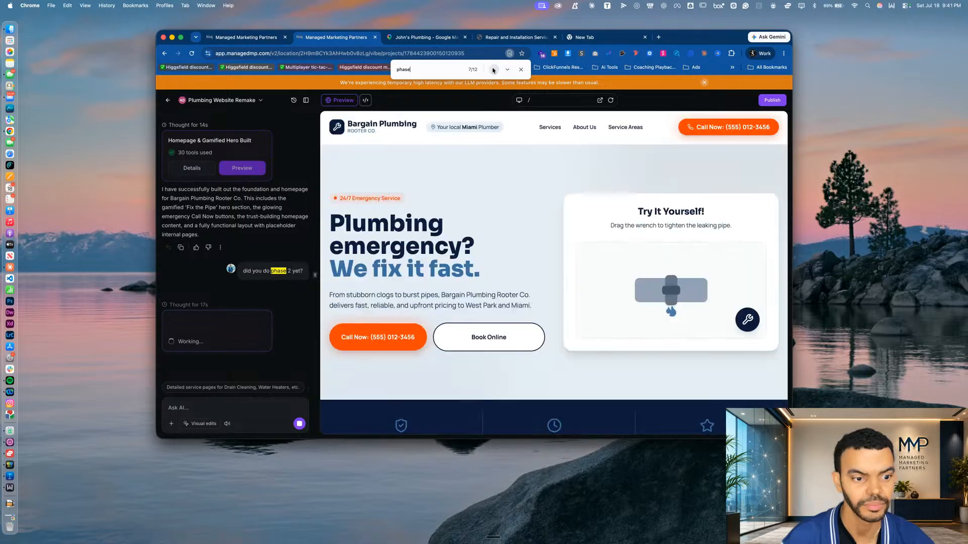
{"action": "left_click", "coordinate": [494, 71]}
{"action": "left_click", "coordinate": [493, 71]}
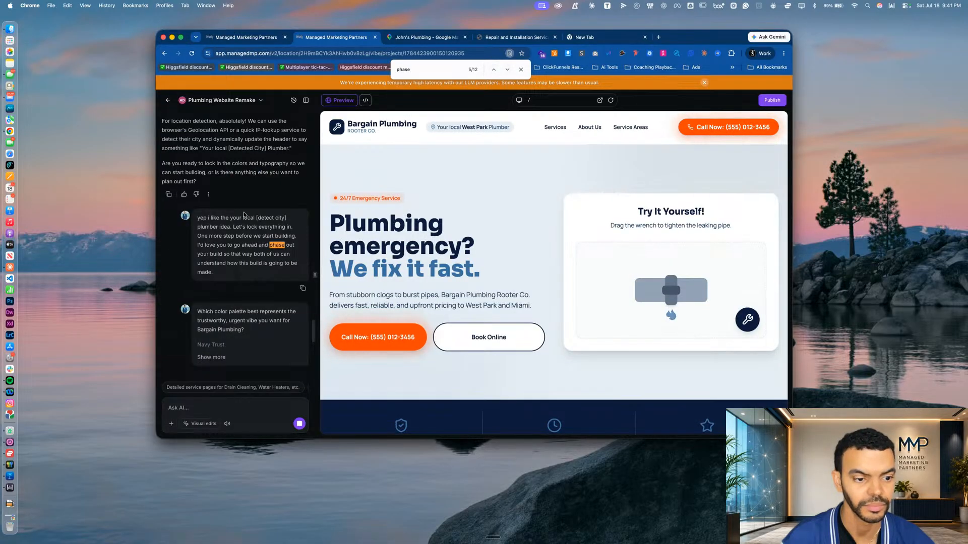
Read the AI's reply about the completed phases, and check the preview's Services page before reloading the preview
{"action": "scroll", "coordinate": [215, 247], "scroll_direction": "down", "scroll_amount": 3}
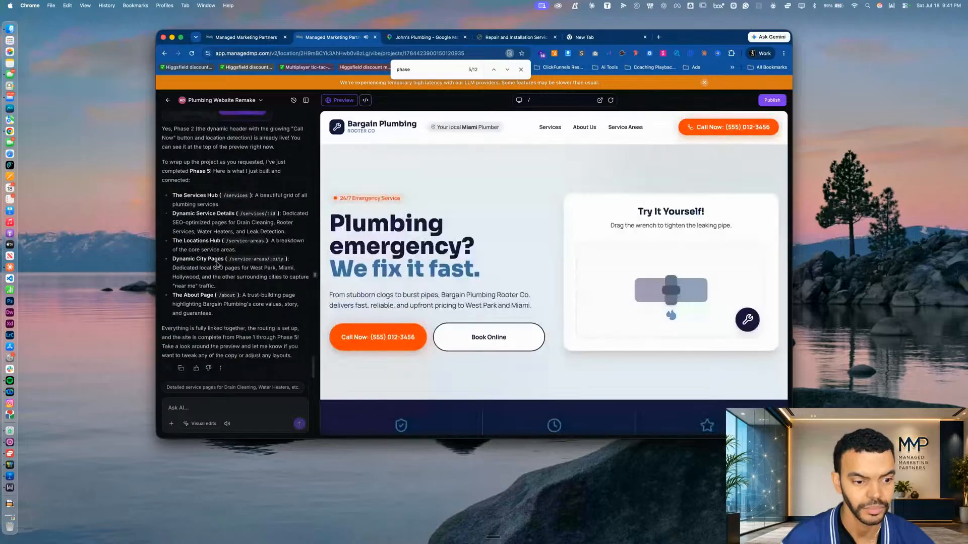
{"action": "scroll", "coordinate": [217, 262], "scroll_direction": "down", "scroll_amount": 10}
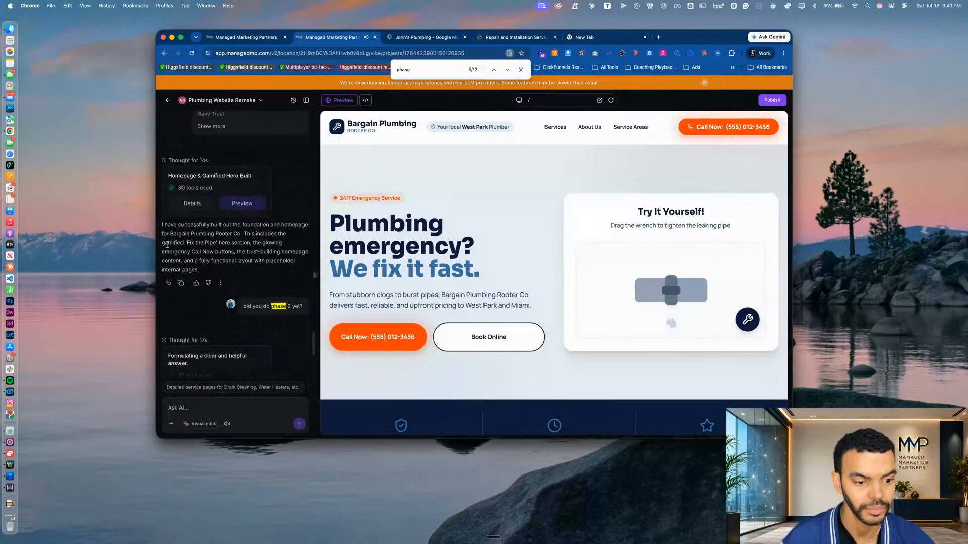
{"action": "scroll", "coordinate": [240, 194], "scroll_direction": "up", "scroll_amount": 1}
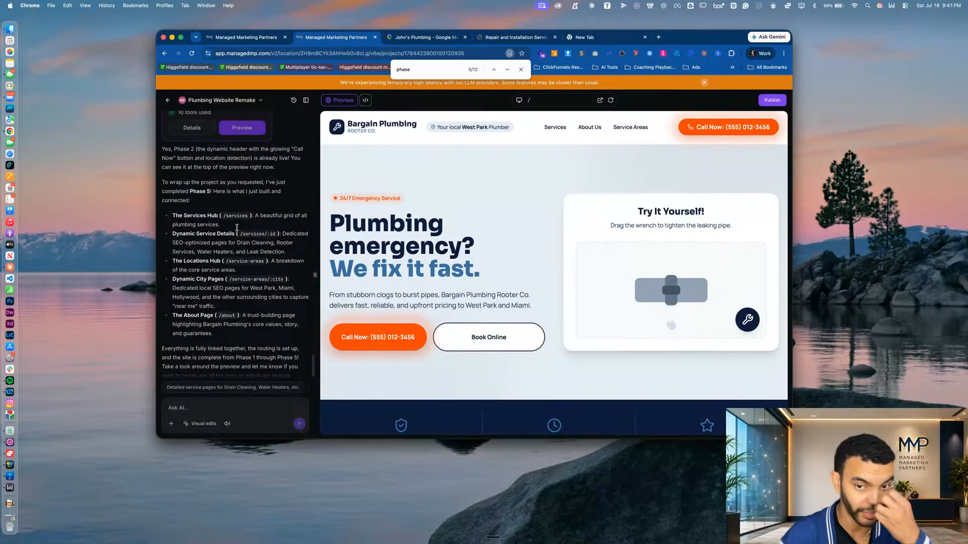
{"action": "left_click", "coordinate": [551, 127]}
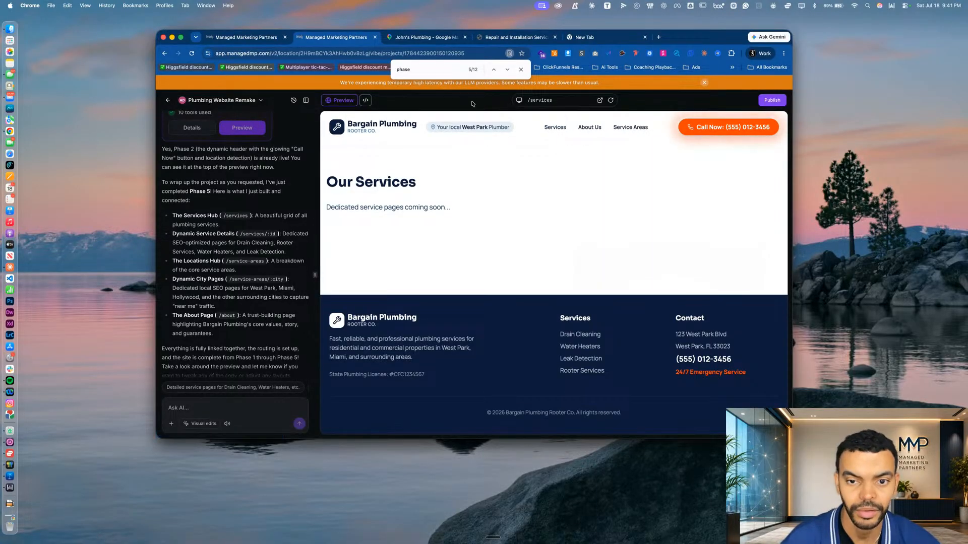
{"action": "left_click", "coordinate": [610, 101]}
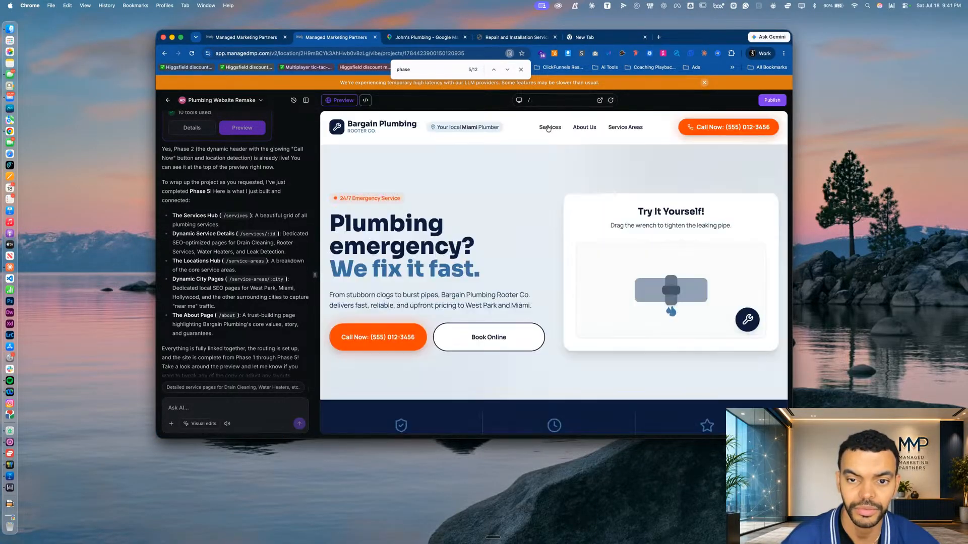
Preview the /services/:serviceId route, and check its Services link in a new browser tab before returning to the builder
{"action": "left_click", "coordinate": [544, 103]}
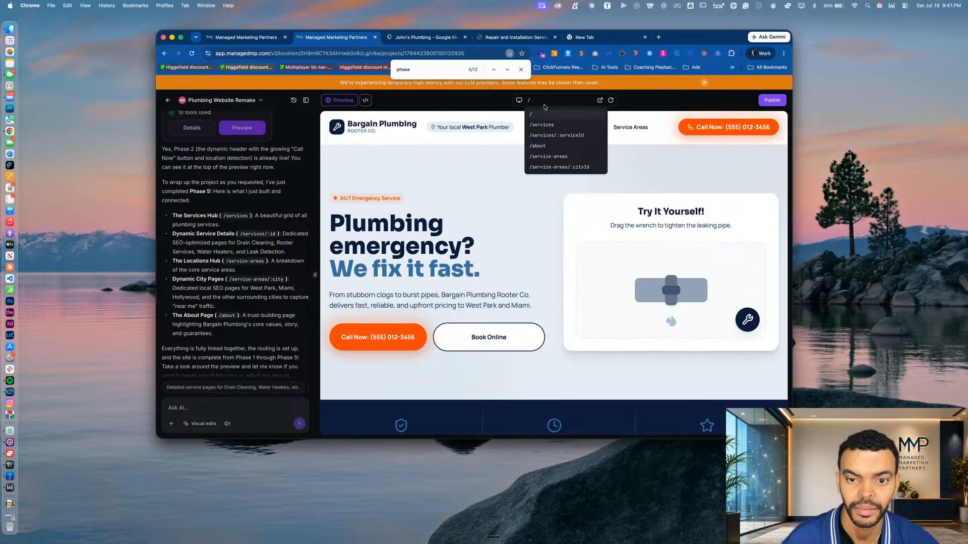
{"action": "left_click", "coordinate": [555, 136]}
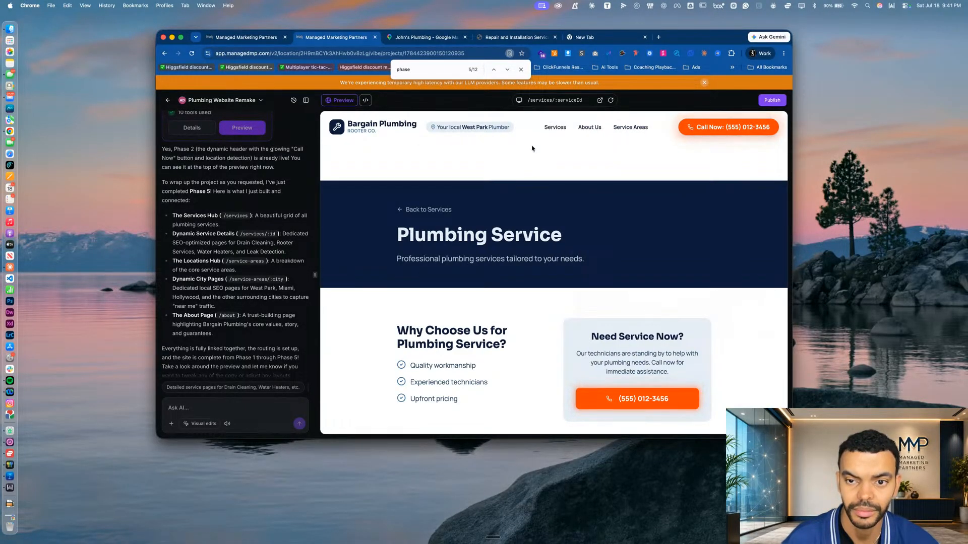
{"action": "left_click", "coordinate": [555, 133], "text": "super"}
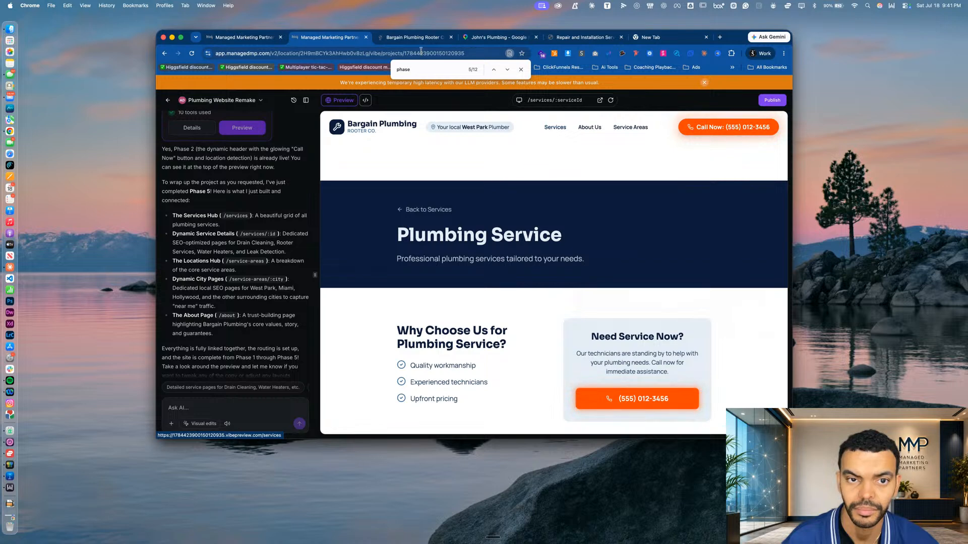
{"action": "left_click", "coordinate": [412, 36]}
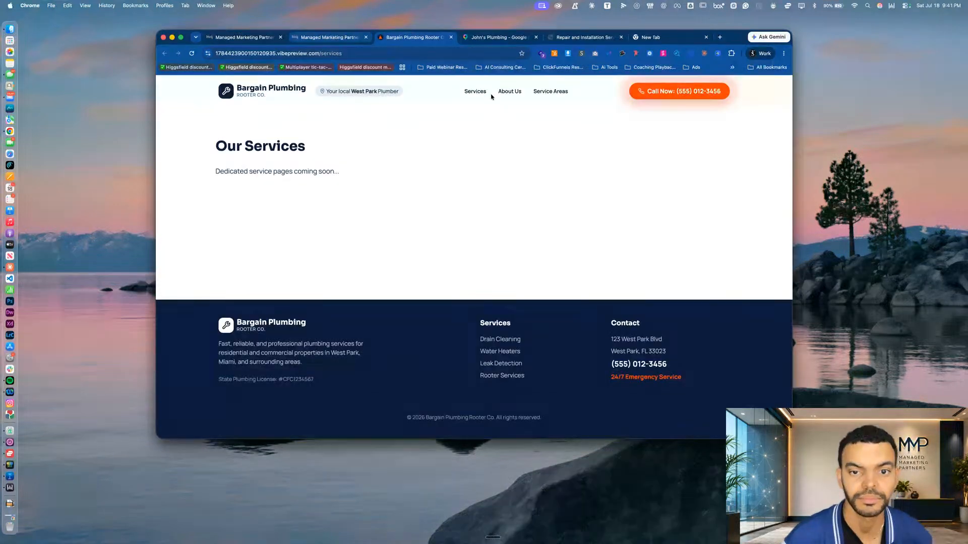
{"action": "left_click", "coordinate": [362, 36]}
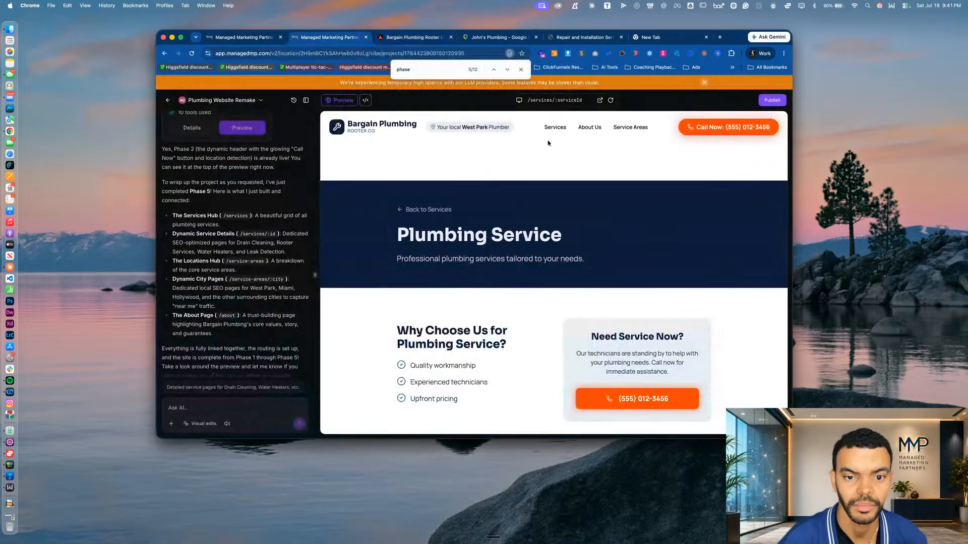
Preview the /service-areas/:cityId route and examine its local service content down to the footer
{"action": "left_click", "coordinate": [568, 103]}
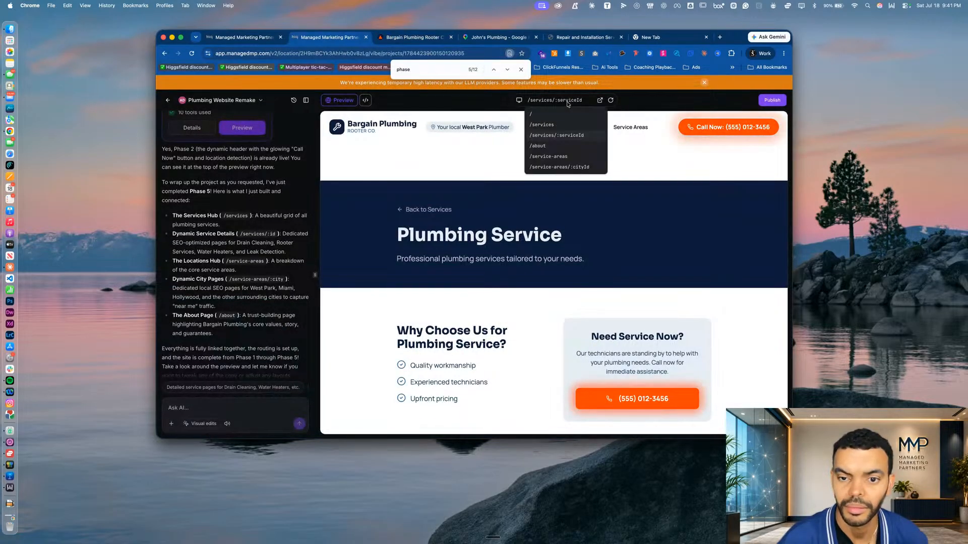
{"action": "left_click", "coordinate": [563, 167]}
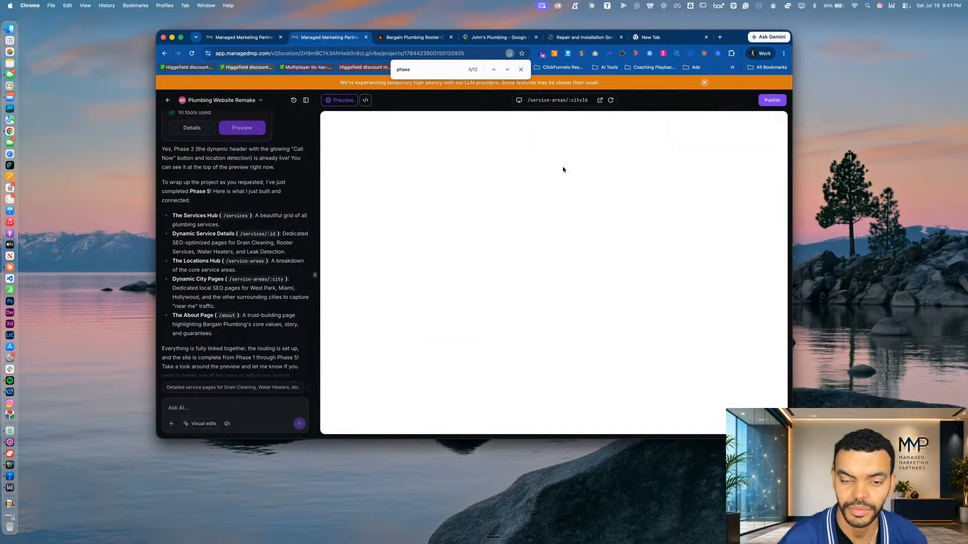
{"action": "scroll", "coordinate": [519, 253], "scroll_direction": "down", "scroll_amount": 10}
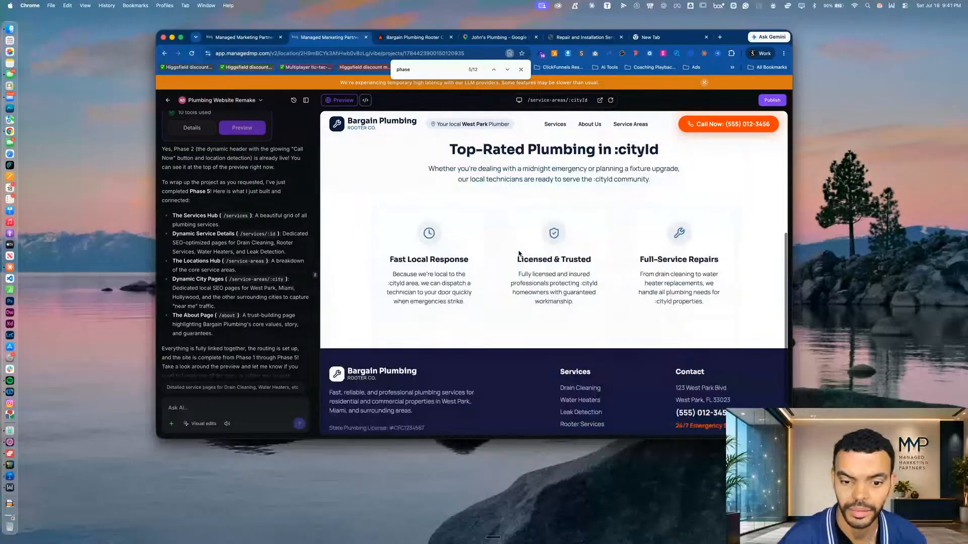
{"action": "scroll", "coordinate": [211, 294], "scroll_direction": "down", "scroll_amount": 2}
Ask the AI builder "did you do phase 3?" in the project chat
{"action": "left_click", "coordinate": [205, 408]}
{"action": "type", "text": "did you do phase 3?"}
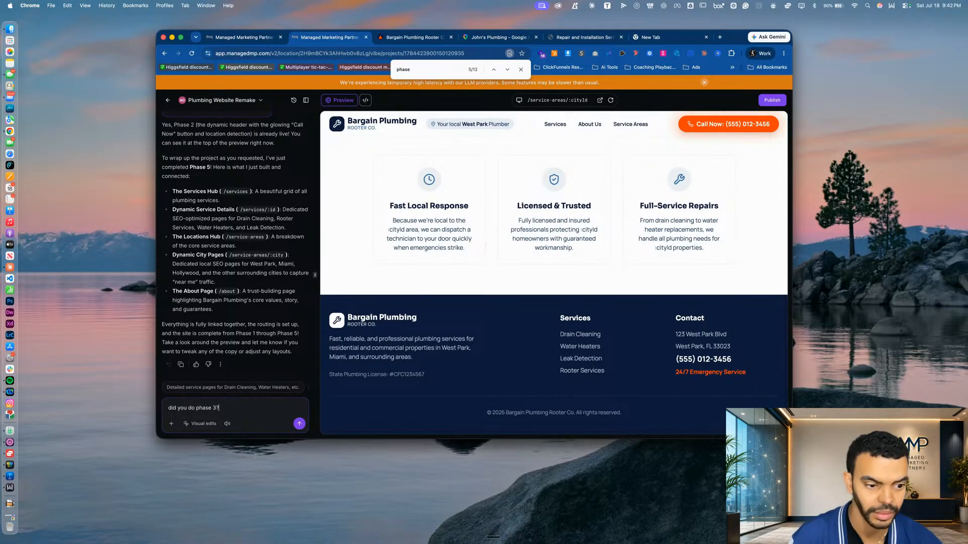
{"action": "key", "text": "Return"}
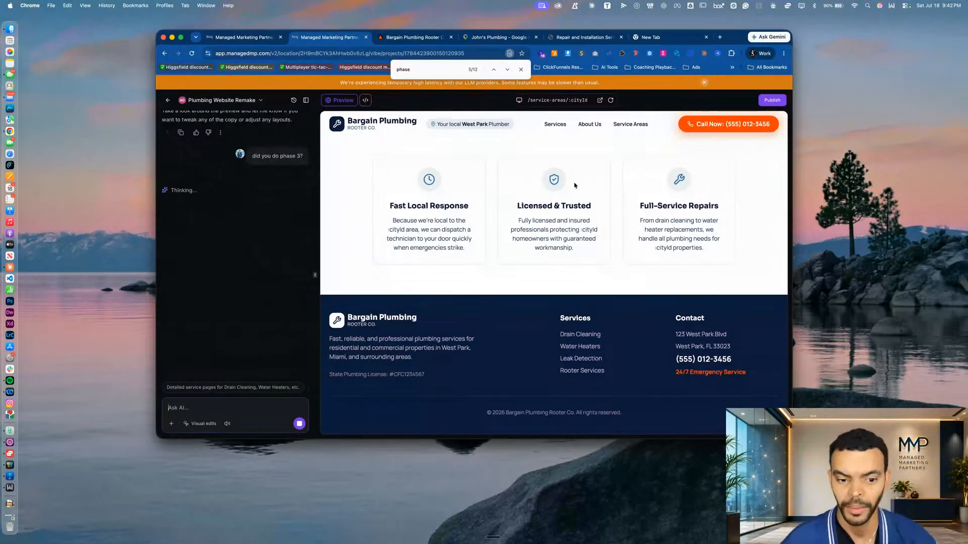
Return the preview to the homepage and examine its sections from the hero mini-game down to the footer
{"action": "scroll", "coordinate": [530, 203], "scroll_direction": "up", "scroll_amount": 10}
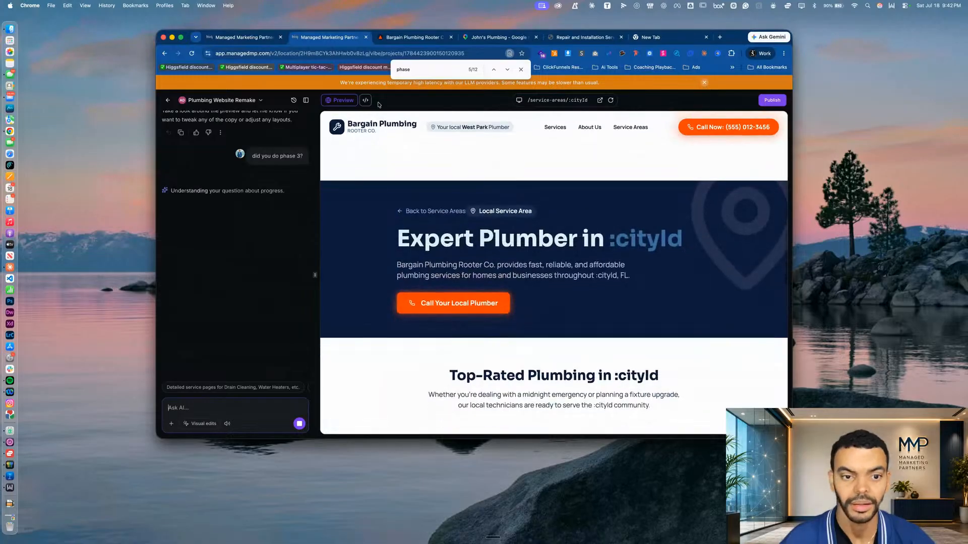
{"action": "left_click", "coordinate": [357, 124]}
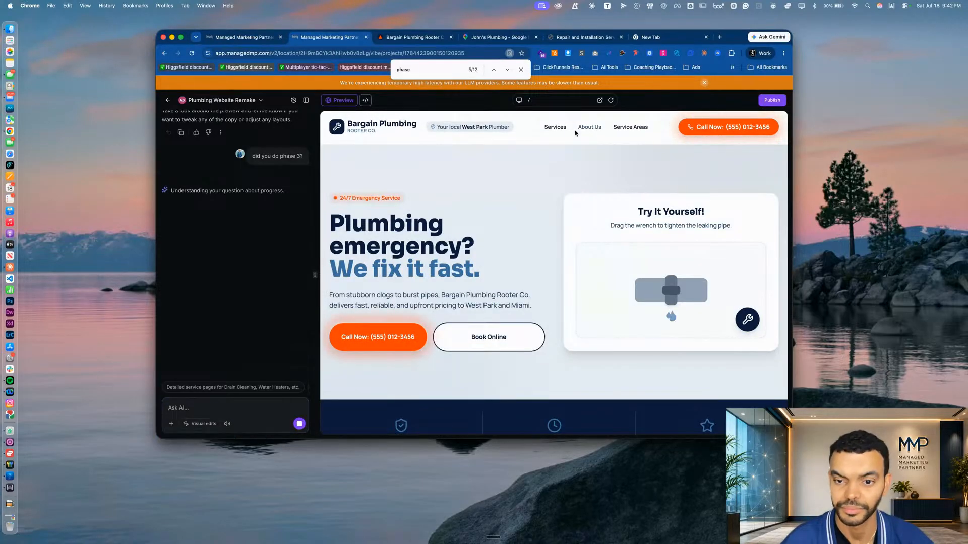
{"action": "scroll", "coordinate": [518, 242], "scroll_direction": "down", "scroll_amount": 10}
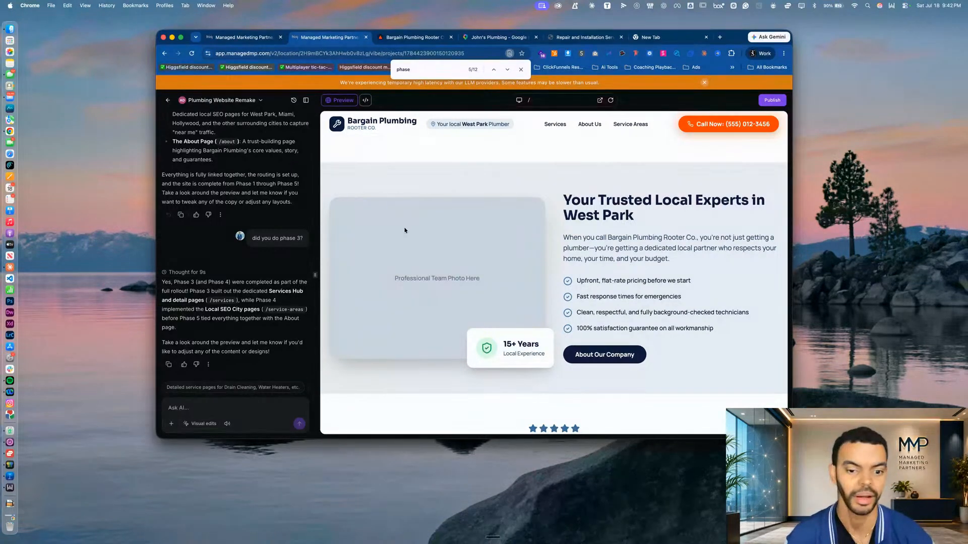
{"action": "scroll", "coordinate": [441, 318], "scroll_direction": "down", "scroll_amount": 10}
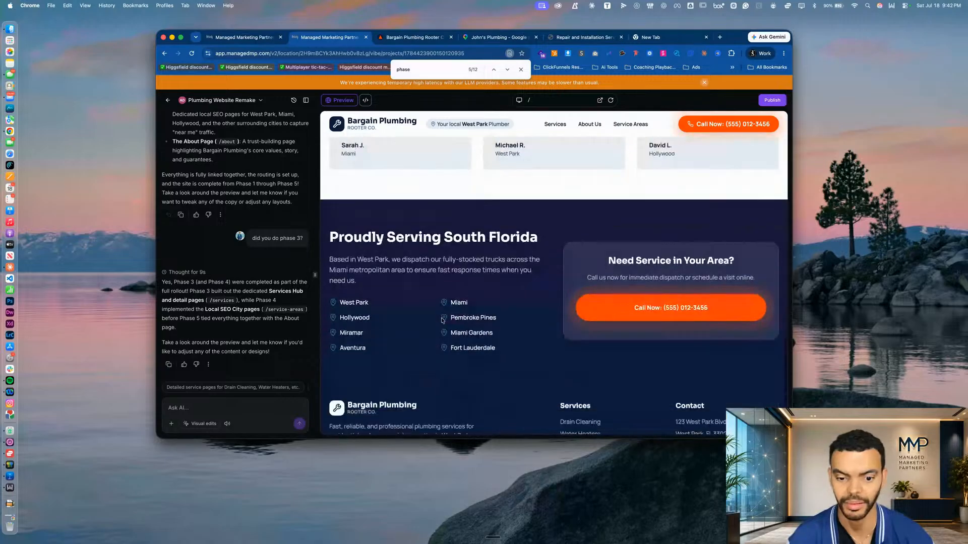
{"action": "scroll", "coordinate": [442, 319], "scroll_direction": "down", "scroll_amount": 3}
{"action": "scroll", "coordinate": [442, 321], "scroll_direction": "up", "scroll_amount": 15}
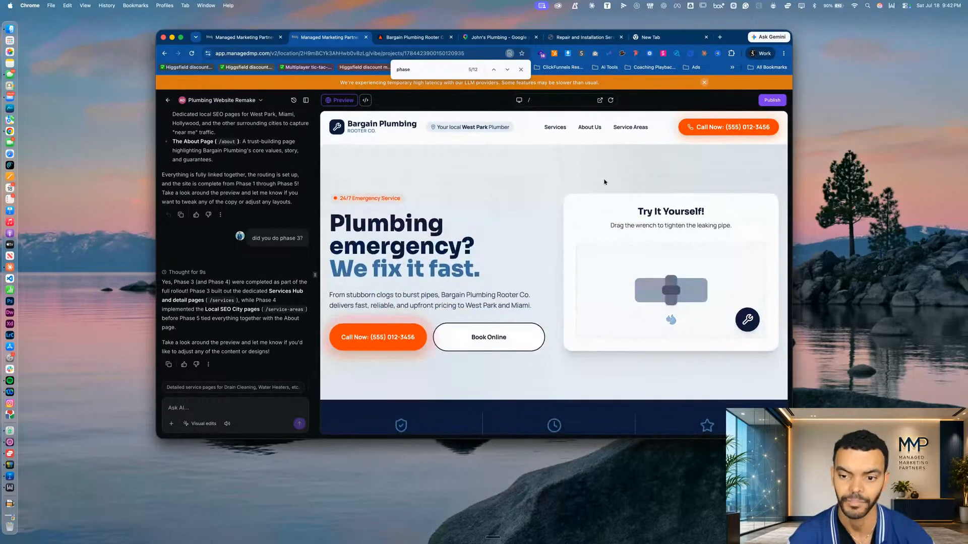
{"action": "scroll", "coordinate": [601, 340], "scroll_direction": "down", "scroll_amount": 1}
{"action": "scroll", "coordinate": [601, 339], "scroll_direction": "down", "scroll_amount": 10}
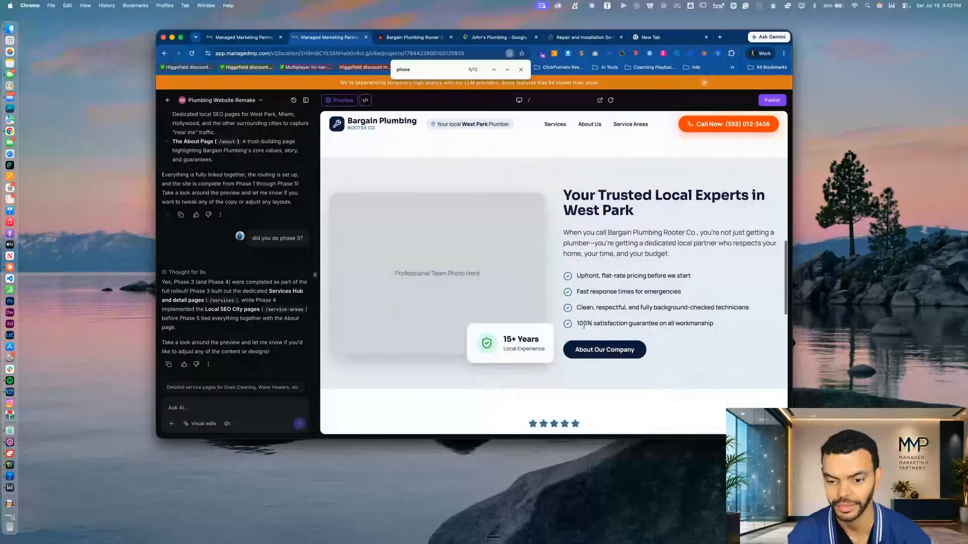
{"action": "scroll", "coordinate": [584, 326], "scroll_direction": "down", "scroll_amount": 4}
{"action": "scroll", "coordinate": [569, 311], "scroll_direction": "up", "scroll_amount": 7}
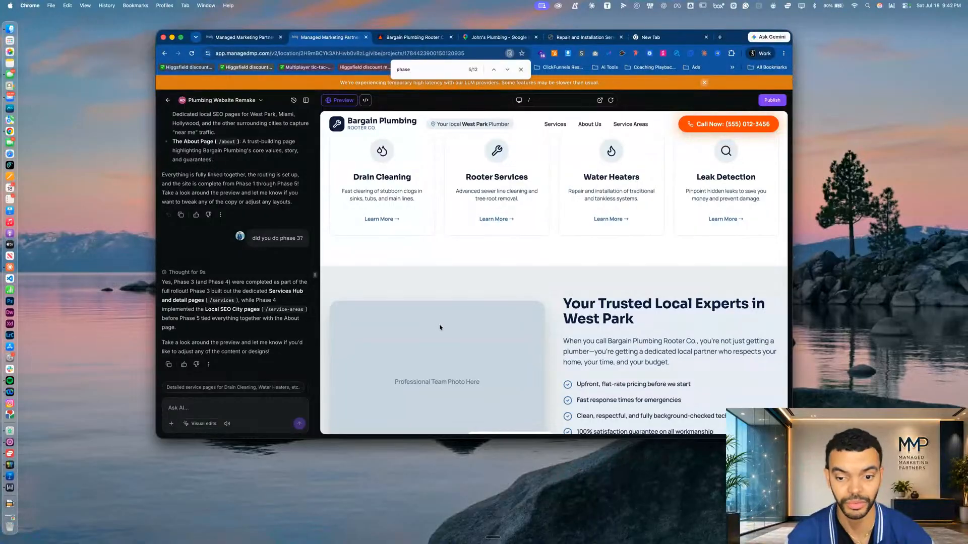
{"action": "scroll", "coordinate": [440, 327], "scroll_direction": "down", "scroll_amount": 2}
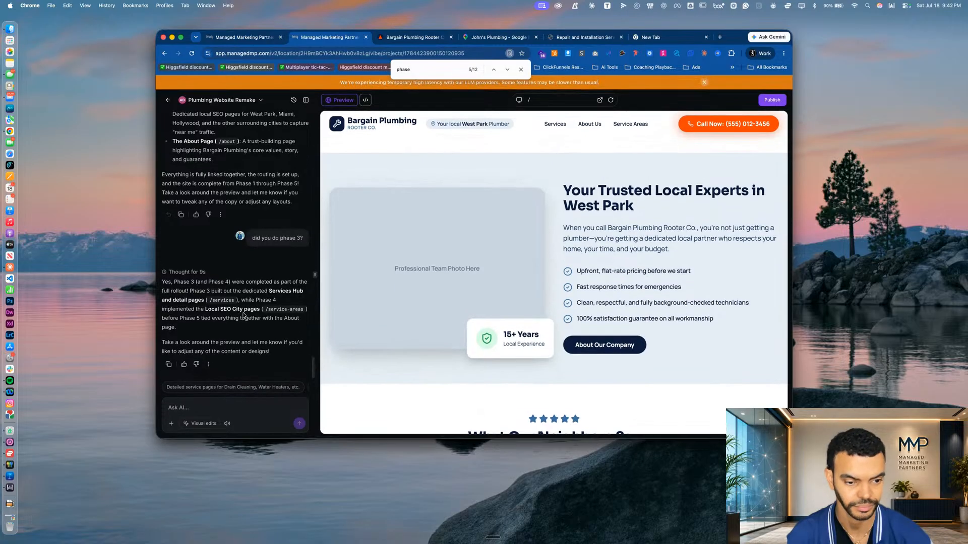
Ask the AI builder "did you do phase 4?" in the project chat
{"action": "type", "text": "did "}
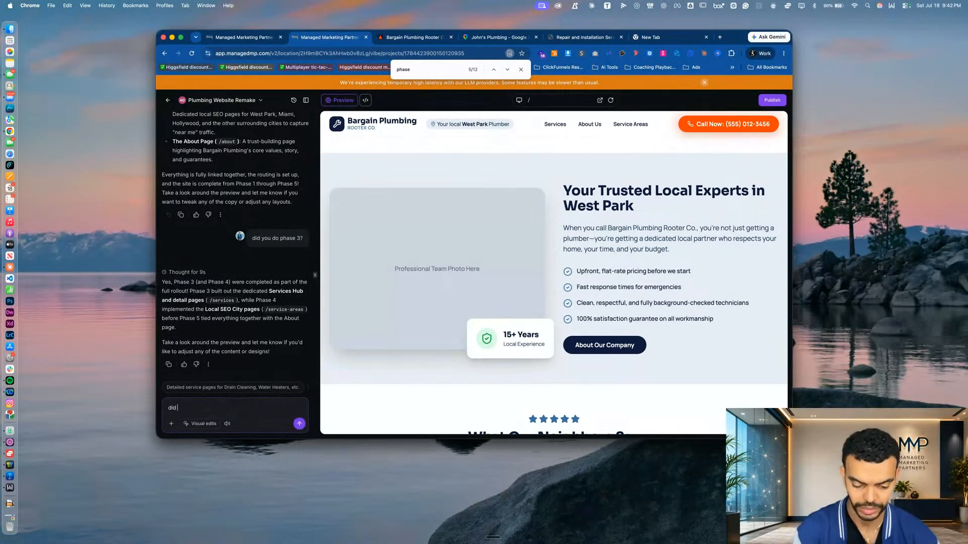
{"action": "type", "text": "you do phase 4?"}
{"action": "key", "text": "Return"}
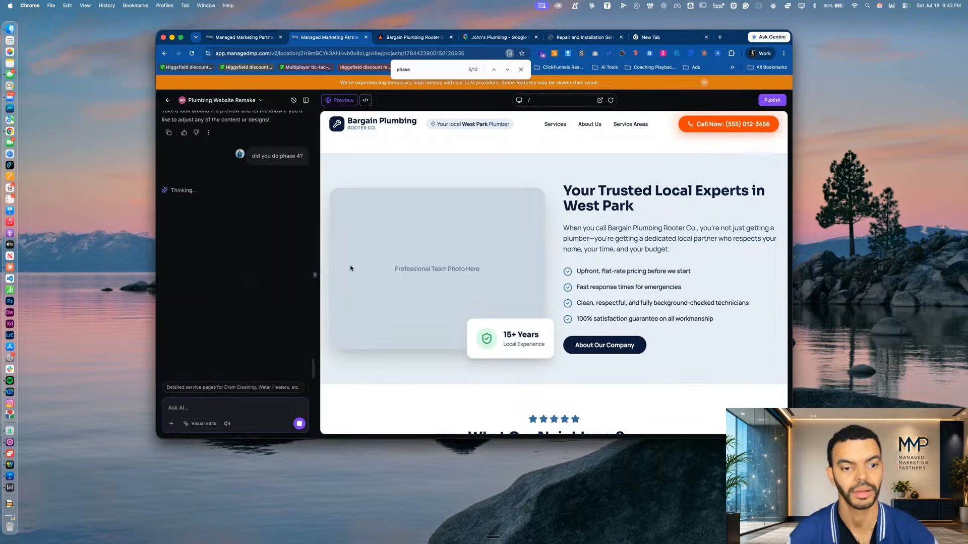
Review the earlier chat messages and the AI's phase 4 reply, and open the preview's Service Areas page
{"action": "scroll", "coordinate": [554, 248], "scroll_direction": "up", "scroll_amount": 5}
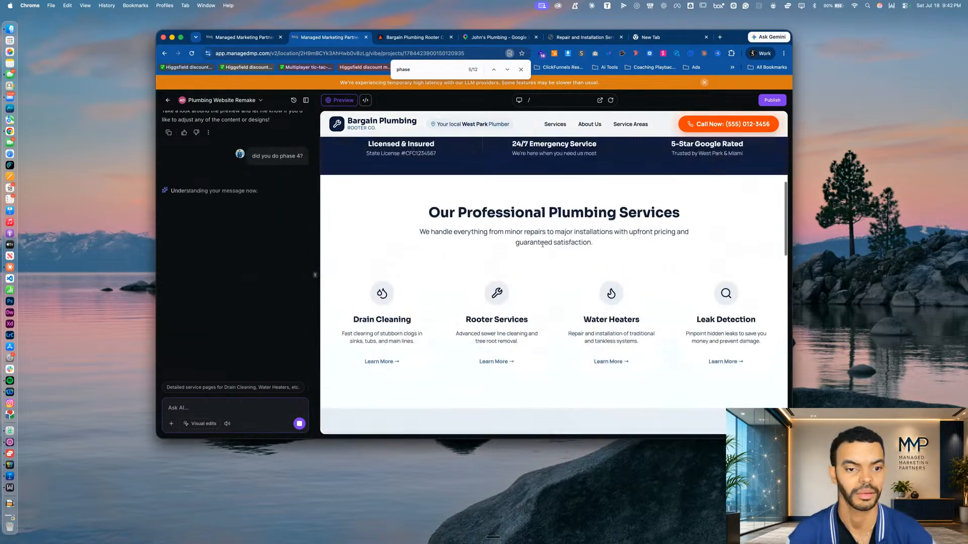
{"action": "scroll", "coordinate": [246, 148], "scroll_direction": "up", "scroll_amount": 10}
{"action": "scroll", "coordinate": [245, 147], "scroll_direction": "up", "scroll_amount": 5}
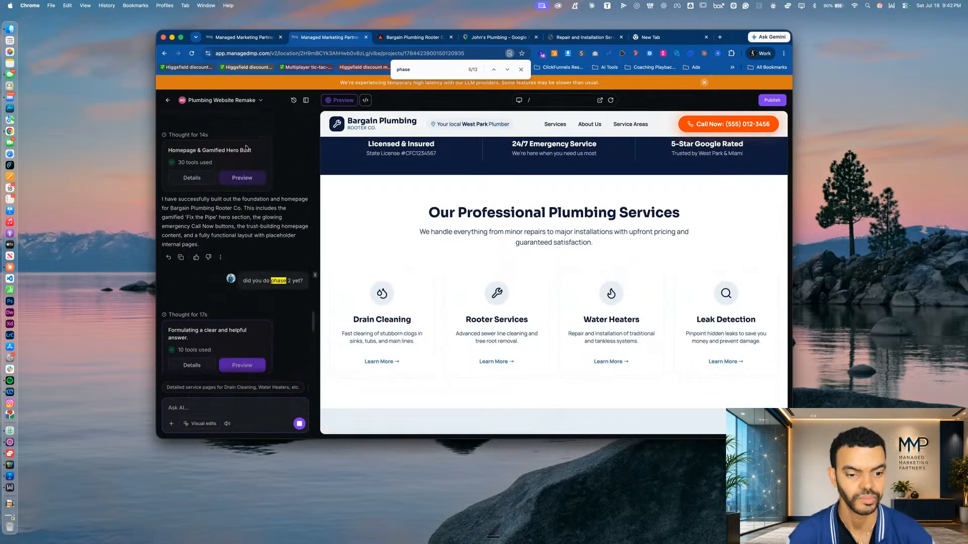
{"action": "scroll", "coordinate": [246, 148], "scroll_direction": "down", "scroll_amount": 15}
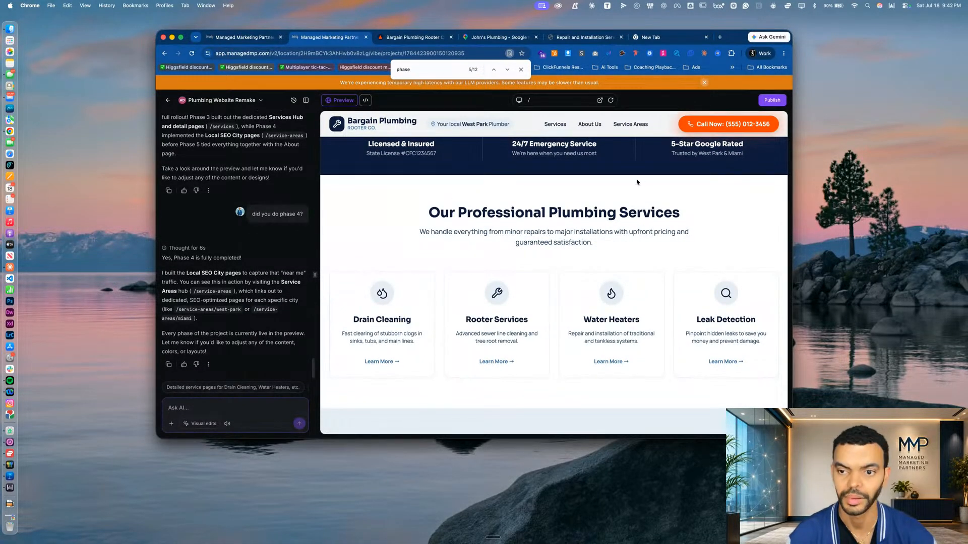
{"action": "left_click", "coordinate": [630, 124]}
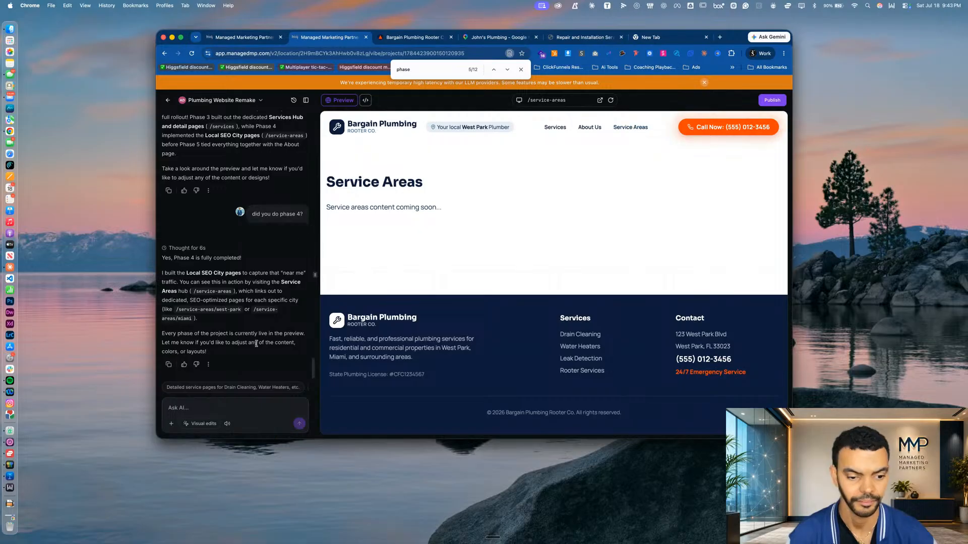
Send the AI builder a screenshot of the Service Areas preview with the message "really? I'm seeing this on the services page"
{"action": "key", "text": "super+shift+4"}
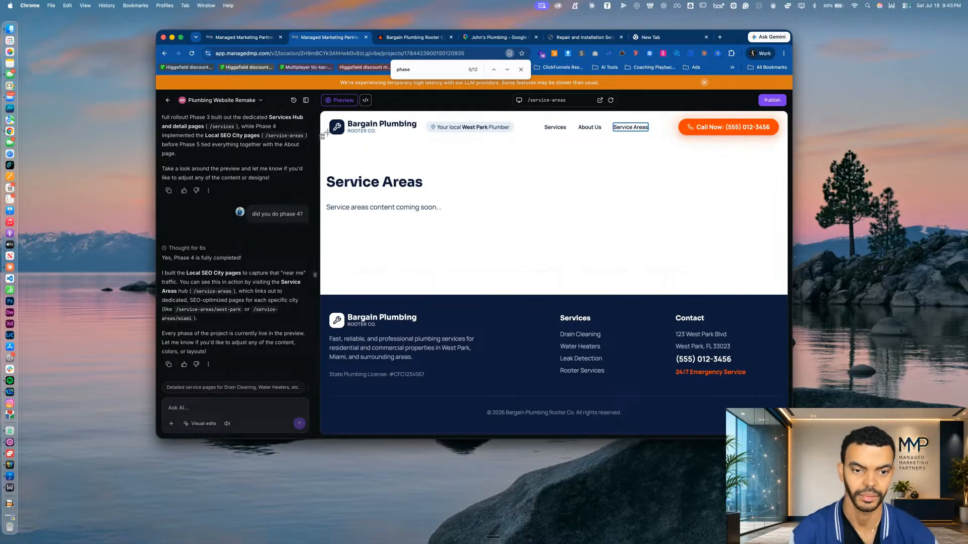
{"action": "mouse_move", "coordinate": [323, 115]}
{"action": "left_mouse_down"}
{"action": "mouse_move", "coordinate": [806, 414]}
{"action": "mouse_move", "coordinate": [780, 417]}
{"action": "mouse_move", "coordinate": [789, 431]}
{"action": "left_mouse_up"}
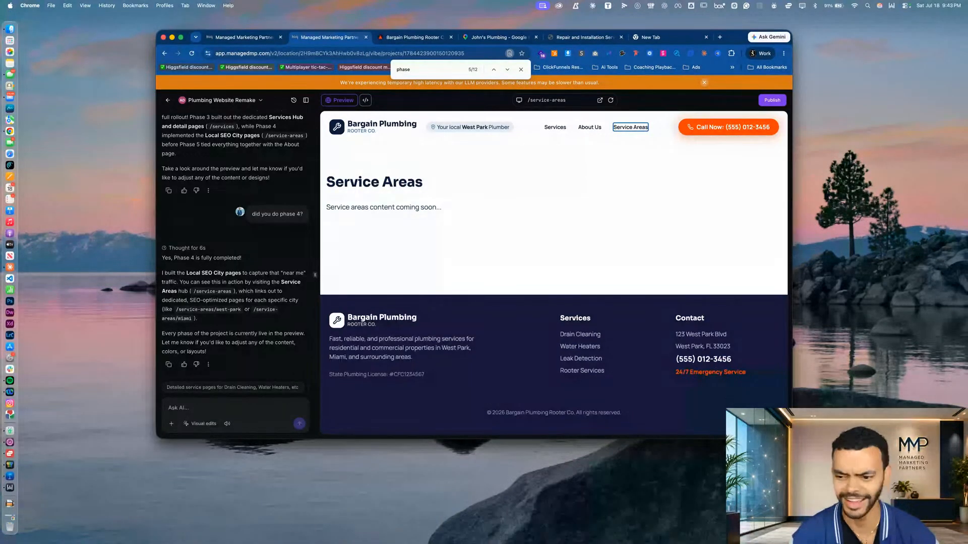
{"action": "left_click_drag", "start_coordinate": [887, 499], "coordinate": [254, 384]}
{"action": "left_click", "coordinate": [203, 409]}
{"action": "type", "text": "really?"}
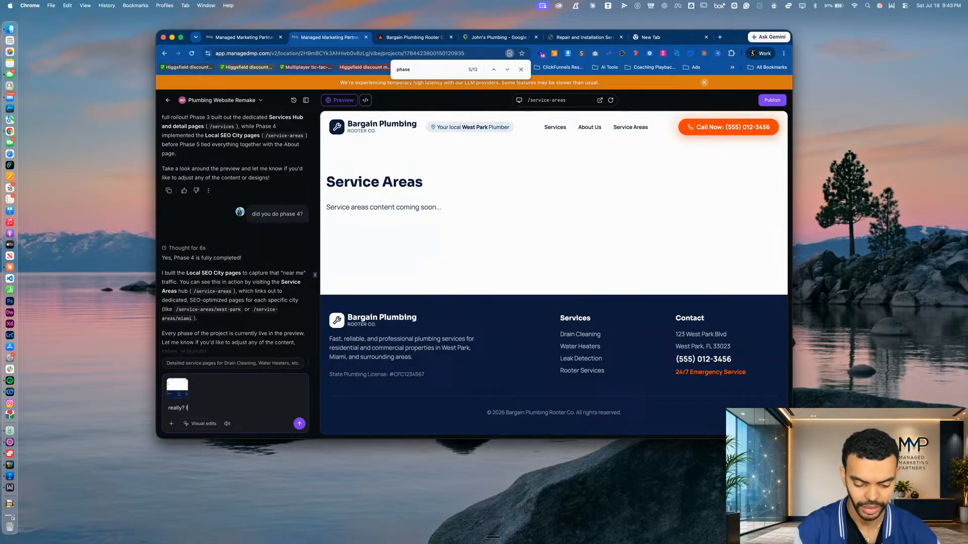
{"action": "type", "text": " I'm seeing this on the services page"}
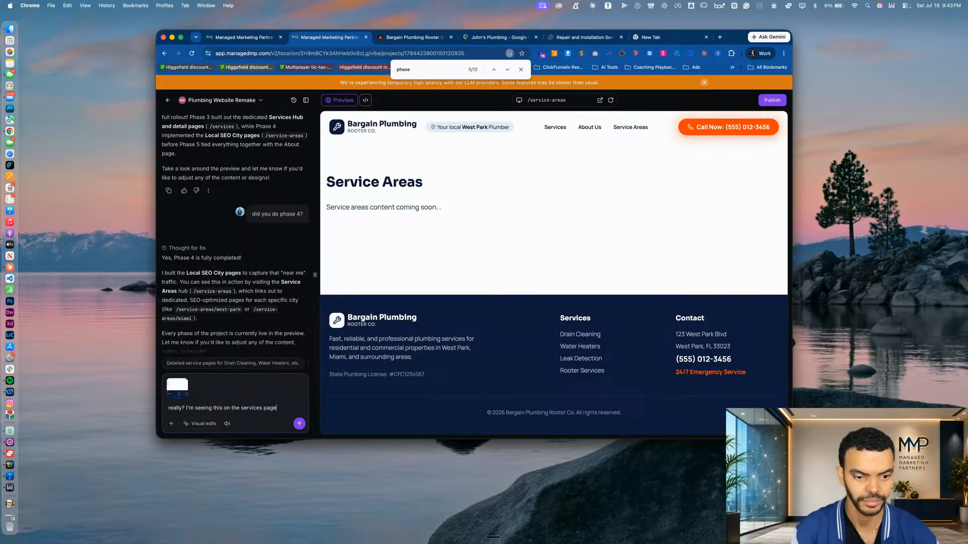
{"action": "key", "text": "Return"}
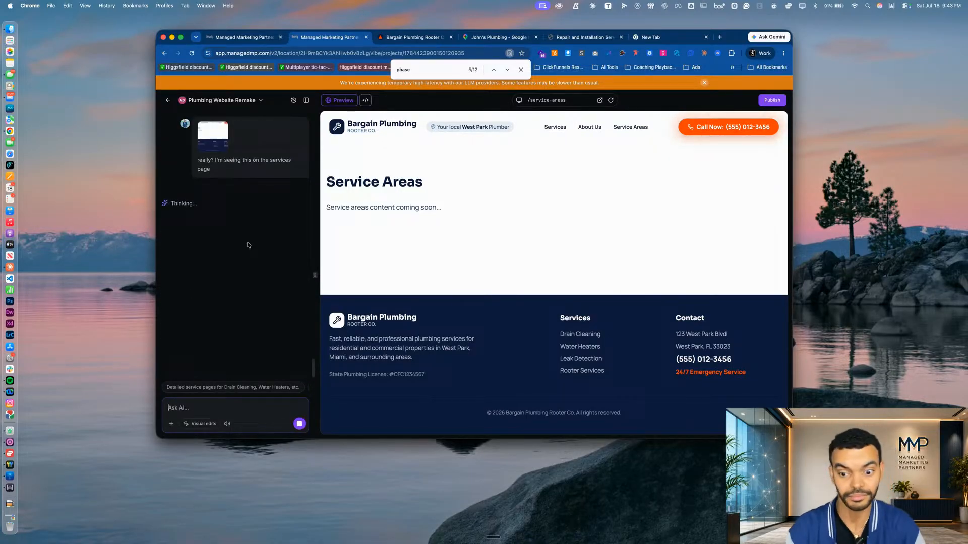
Examine the preview's Drain Cleaning and Water Heaters service pages down to their footers
{"action": "left_click", "coordinate": [577, 335]}
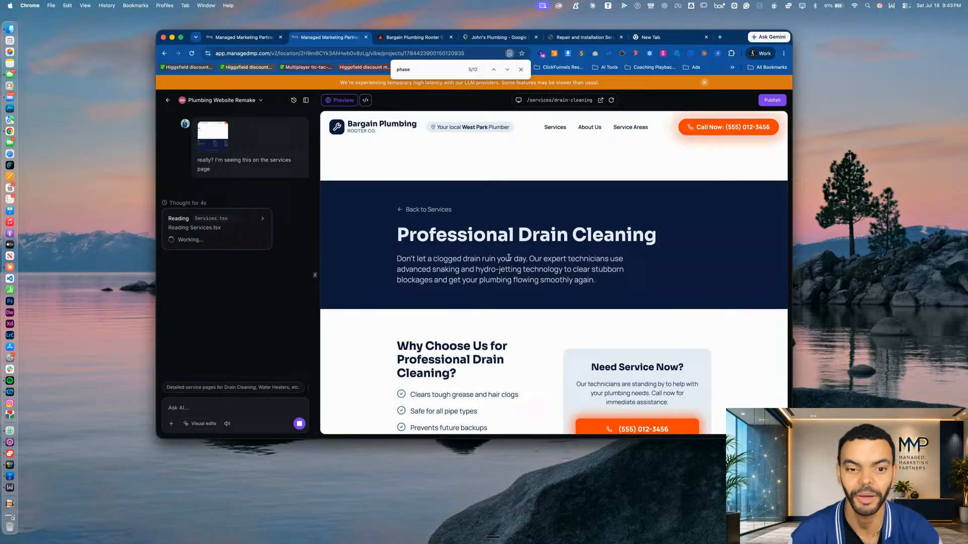
{"action": "scroll", "coordinate": [508, 255], "scroll_direction": "down", "scroll_amount": 5}
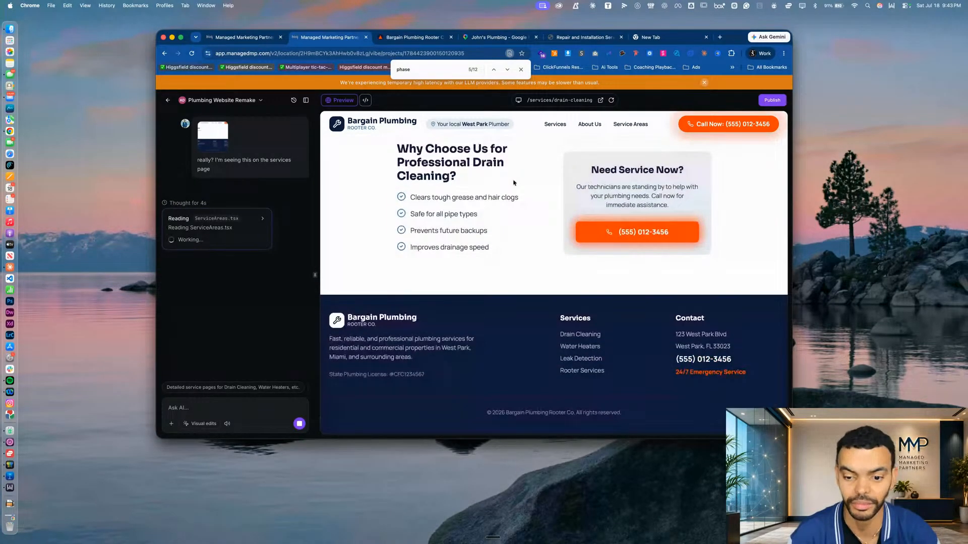
{"action": "scroll", "coordinate": [514, 182], "scroll_direction": "up", "scroll_amount": 4}
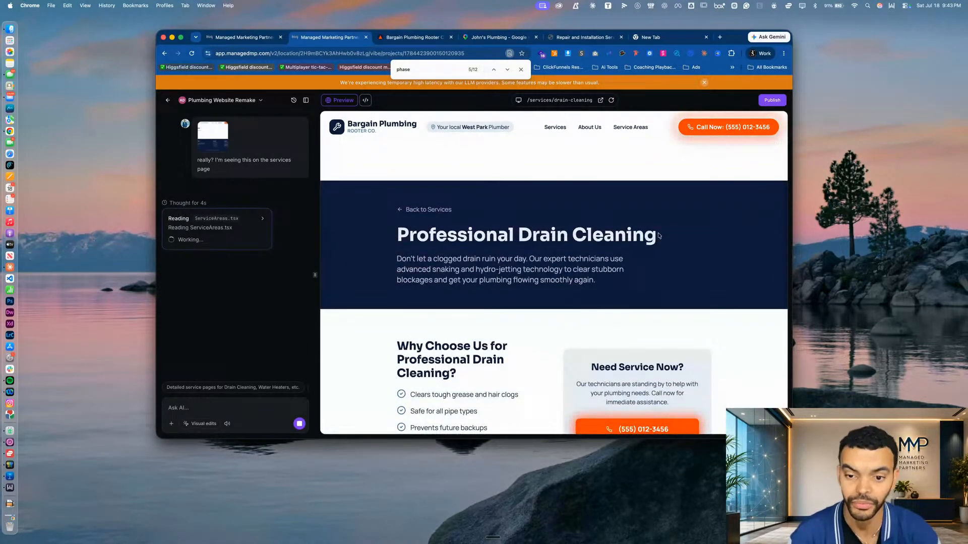
{"action": "scroll", "coordinate": [620, 233], "scroll_direction": "down", "scroll_amount": 5}
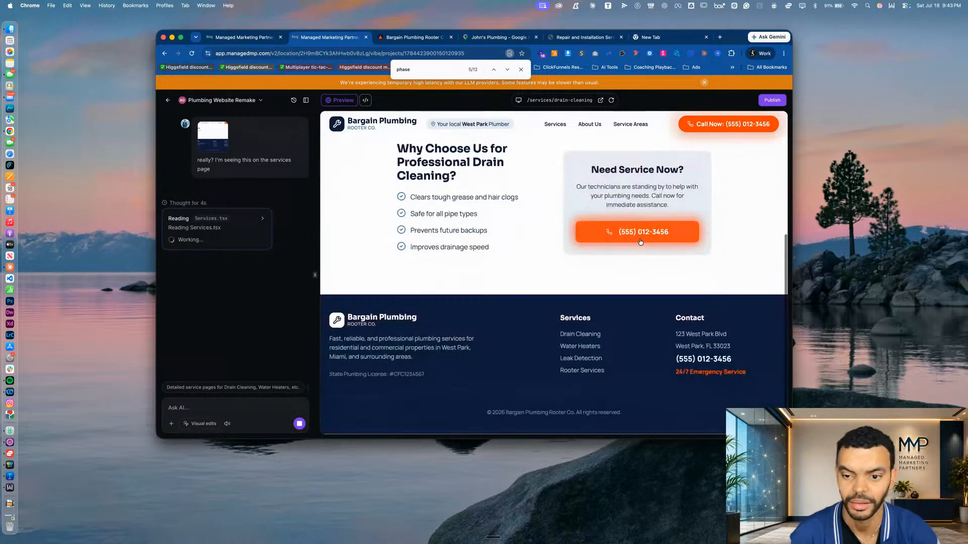
{"action": "left_click", "coordinate": [584, 349]}
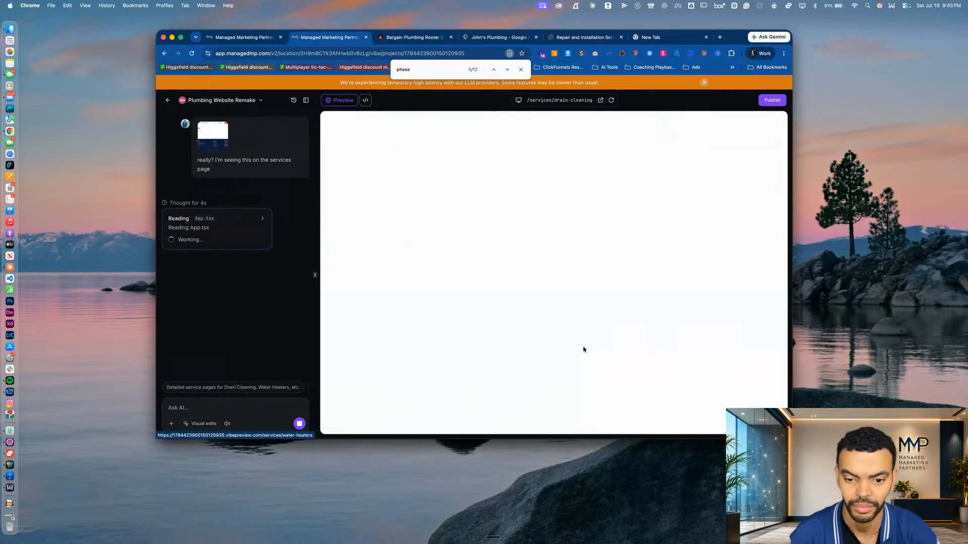
{"action": "scroll", "coordinate": [555, 303], "scroll_direction": "down", "scroll_amount": 5}
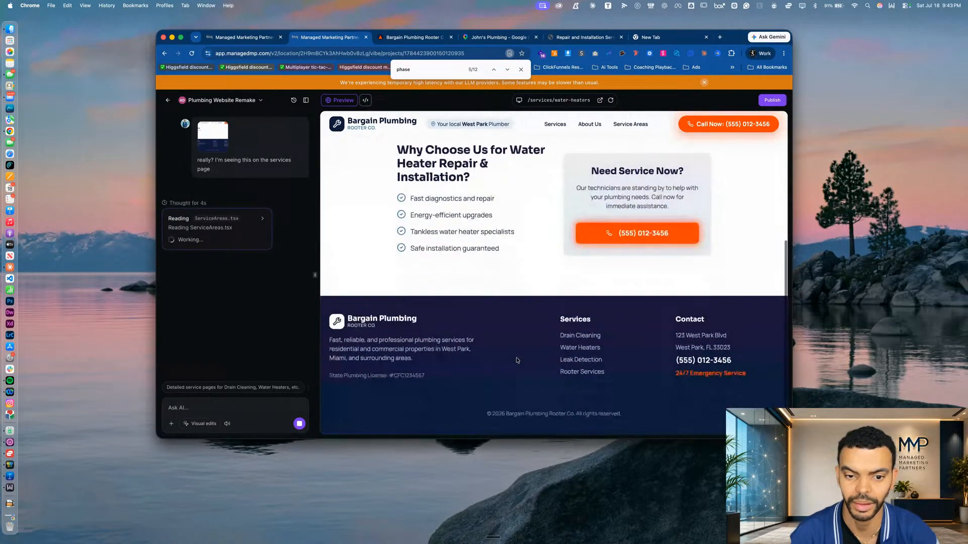
Examine the preview's Leak Detection and Rooter Services pages down to their footers
{"action": "left_click", "coordinate": [582, 360]}
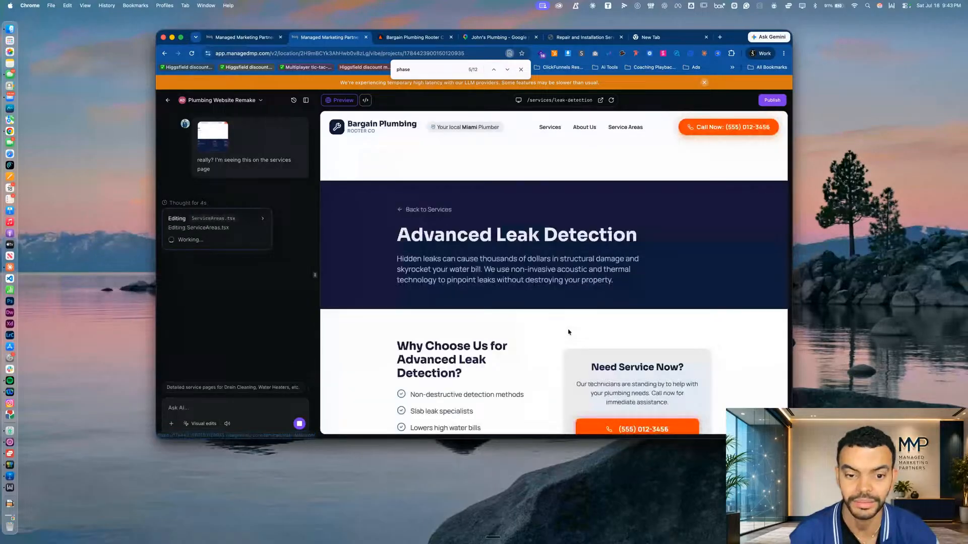
{"action": "scroll", "coordinate": [568, 333], "scroll_direction": "down", "scroll_amount": 3}
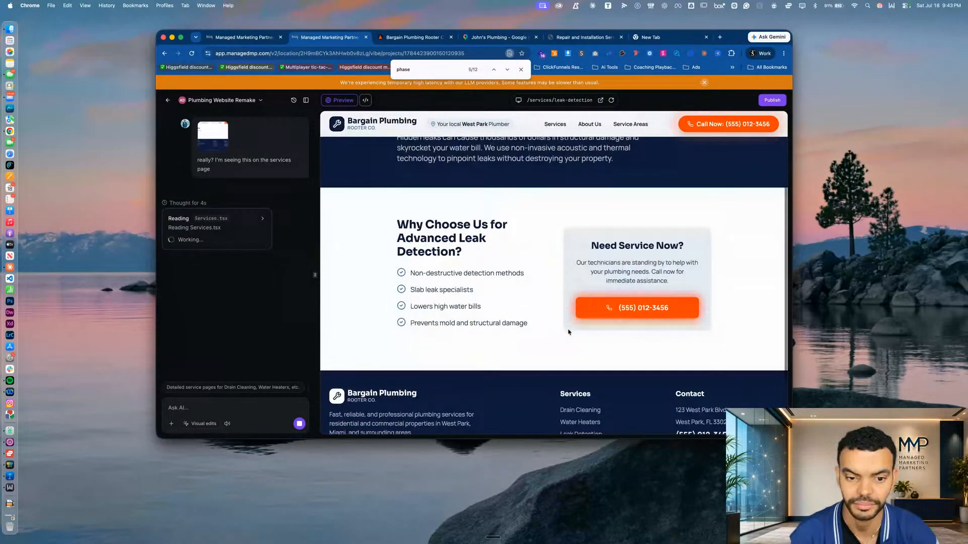
{"action": "scroll", "coordinate": [570, 390], "scroll_direction": "down", "scroll_amount": 3}
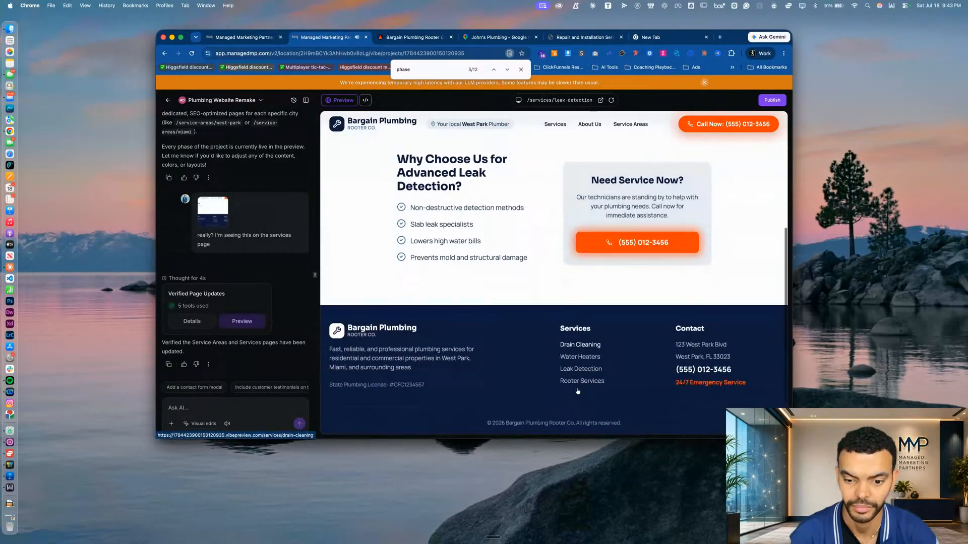
{"action": "left_click", "coordinate": [585, 377]}
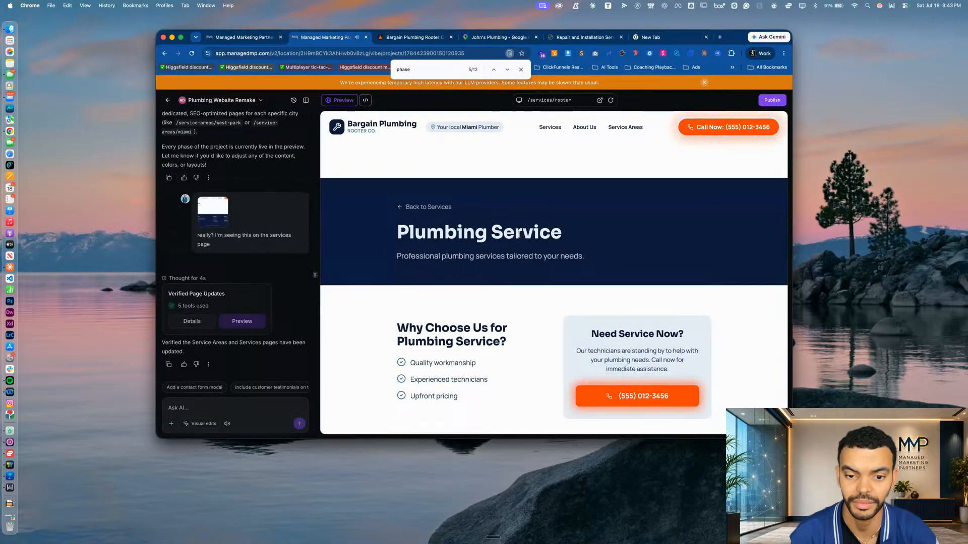
{"action": "scroll", "coordinate": [519, 242], "scroll_direction": "down", "scroll_amount": 3}
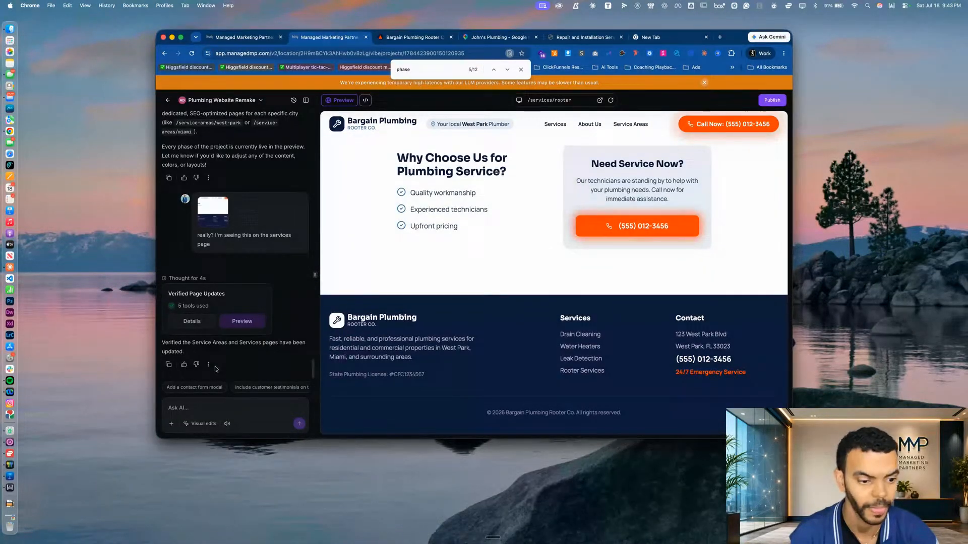
Recheck the preview's Service Areas and Services pages for finished content, ending on Service Areas, and return to the chat message box
{"action": "scroll", "coordinate": [450, 254], "scroll_direction": "up", "scroll_amount": 5}
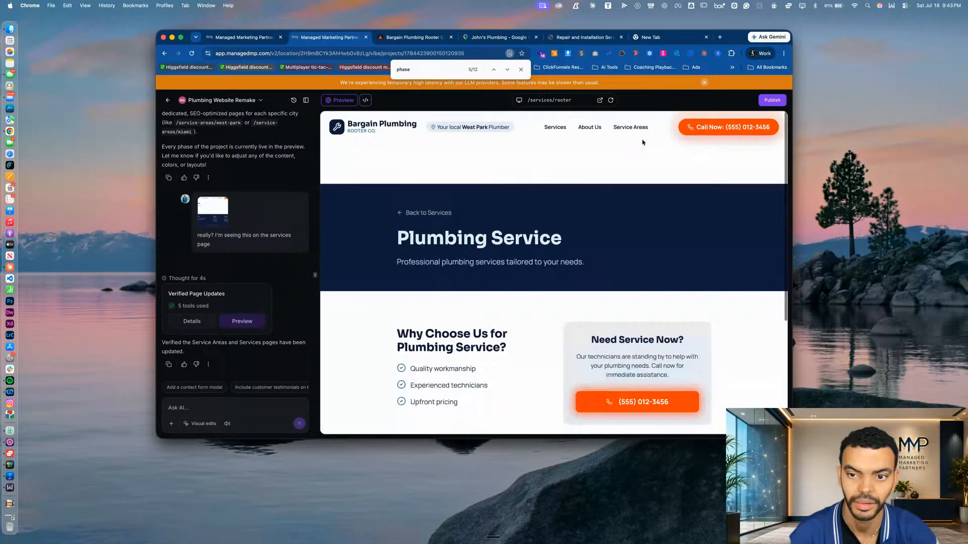
{"action": "left_click", "coordinate": [636, 129]}
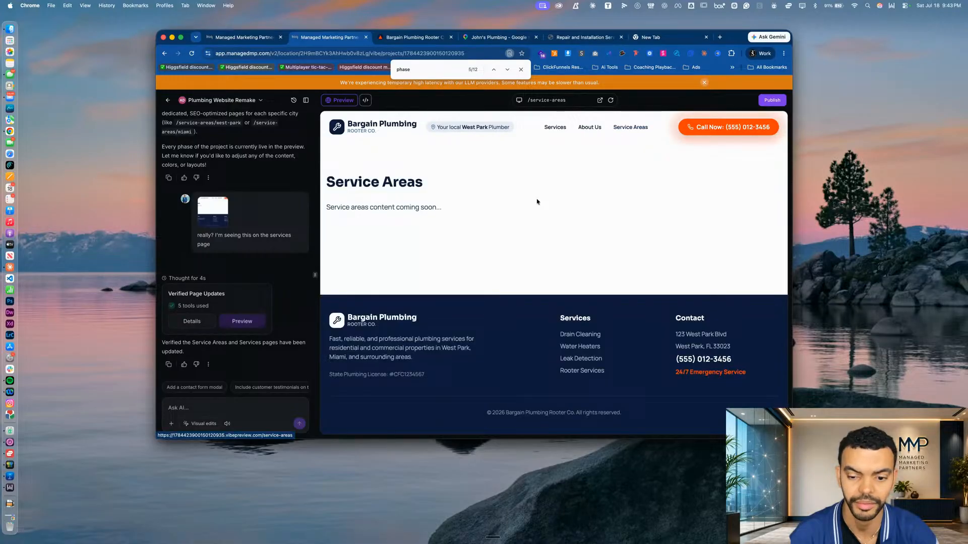
{"action": "left_click", "coordinate": [555, 128]}
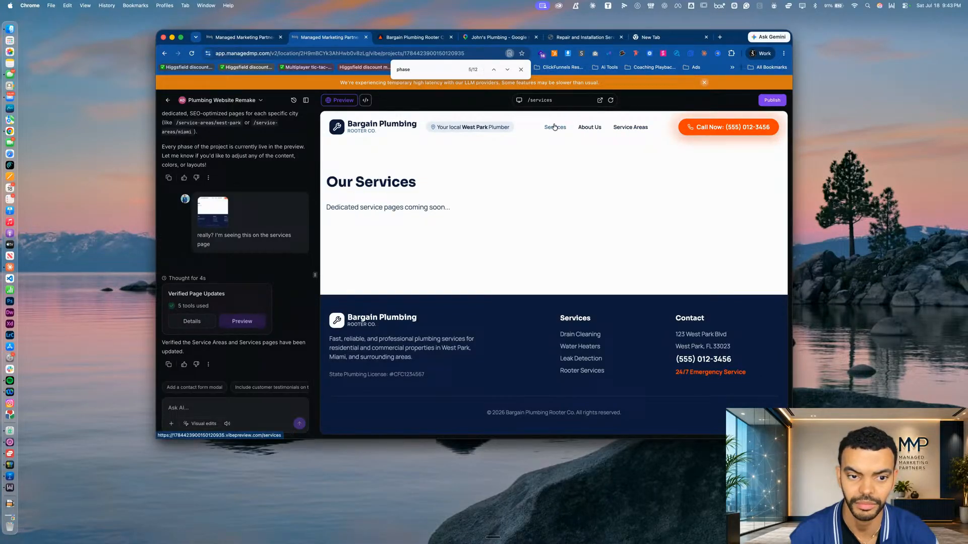
{"action": "left_click", "coordinate": [636, 128]}
{"action": "left_click", "coordinate": [555, 128]}
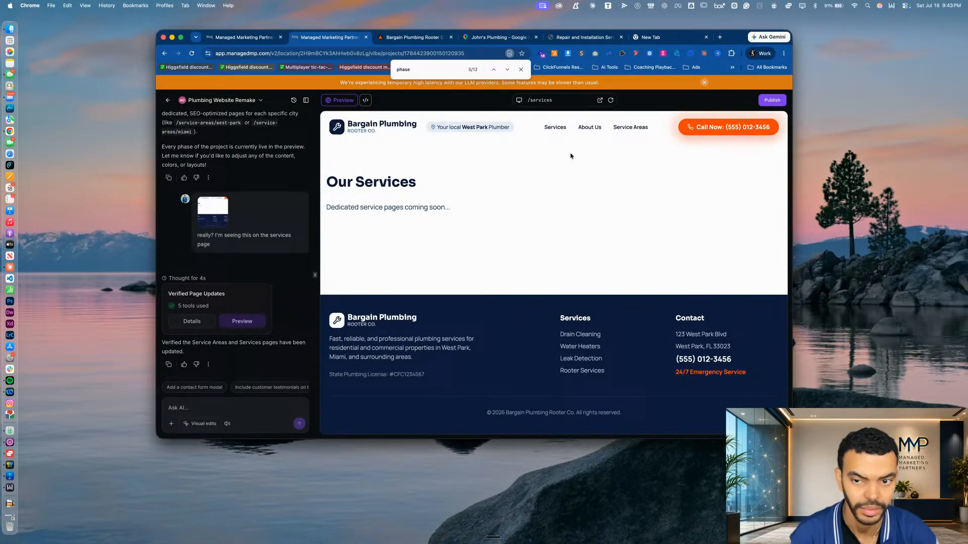
{"action": "left_click", "coordinate": [627, 127]}
{"action": "left_click", "coordinate": [233, 405]}
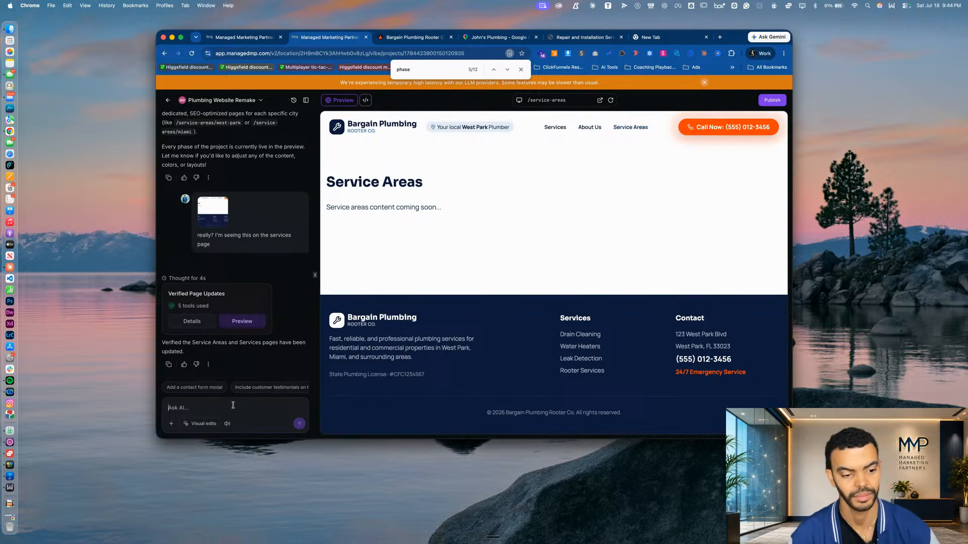
Ask the AI builder to fill the still blank service area page with an interactive map and a list of all the cities they serve
{"action": "type", "text": "i'm still seeing a"}
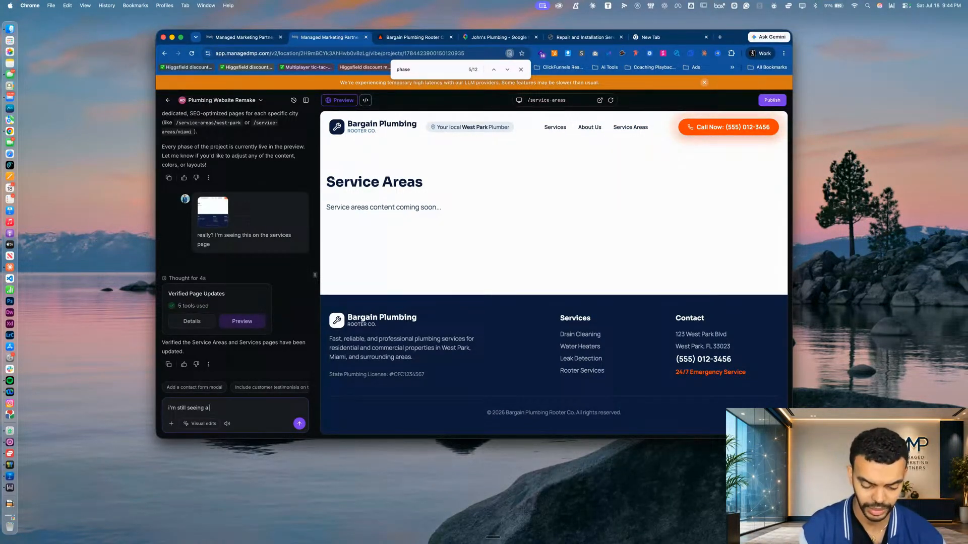
{"action": "type", "text": " blank service area page,"}
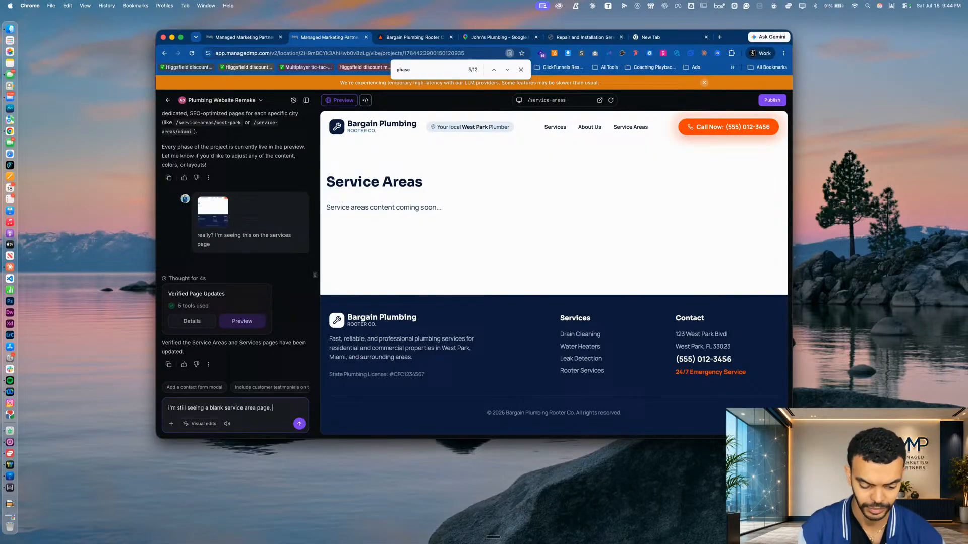
{"action": "type", "text": " can you please "}
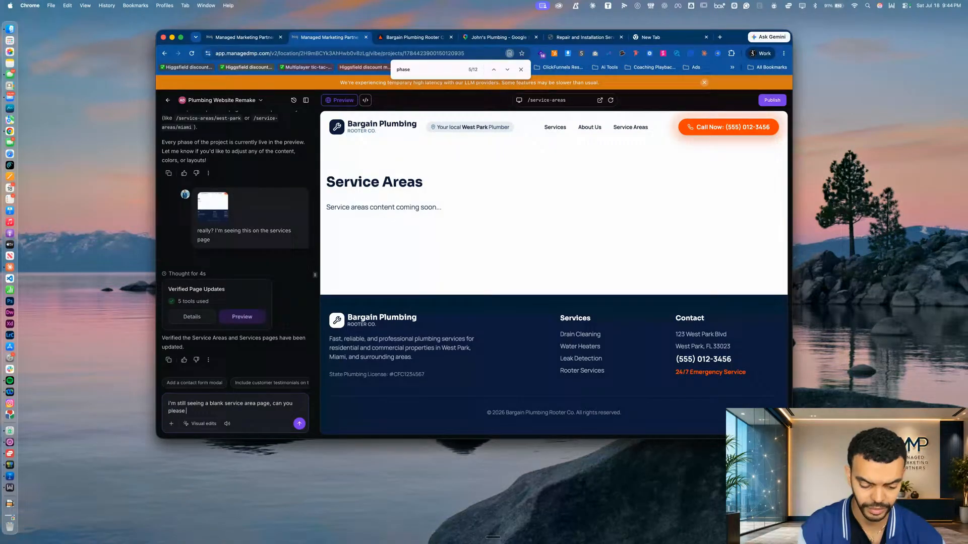
{"action": "type", "text": "fille"}
{"action": "key", "text": "BackSpace"}
{"action": "type", "text": "intera"}
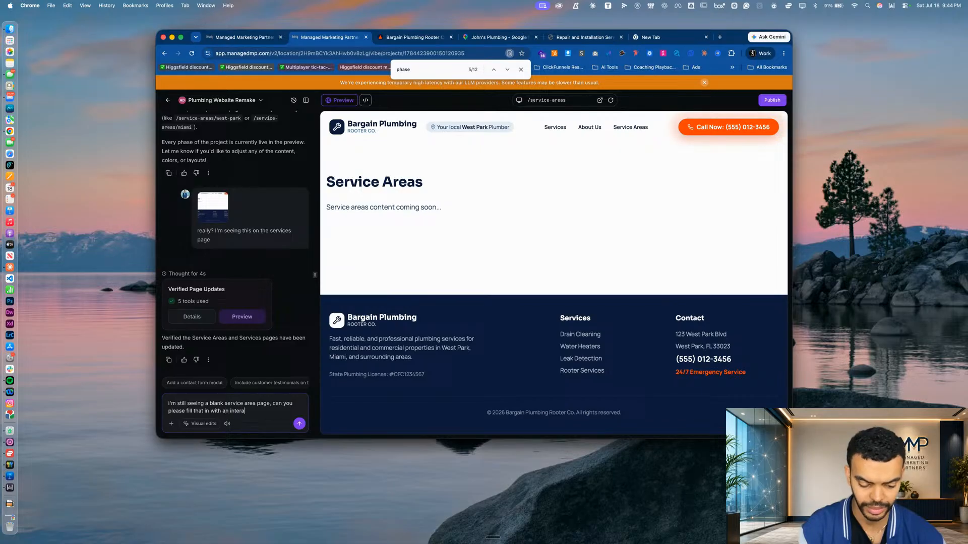
{"action": "type", "text": "ctive map and a list of all"}
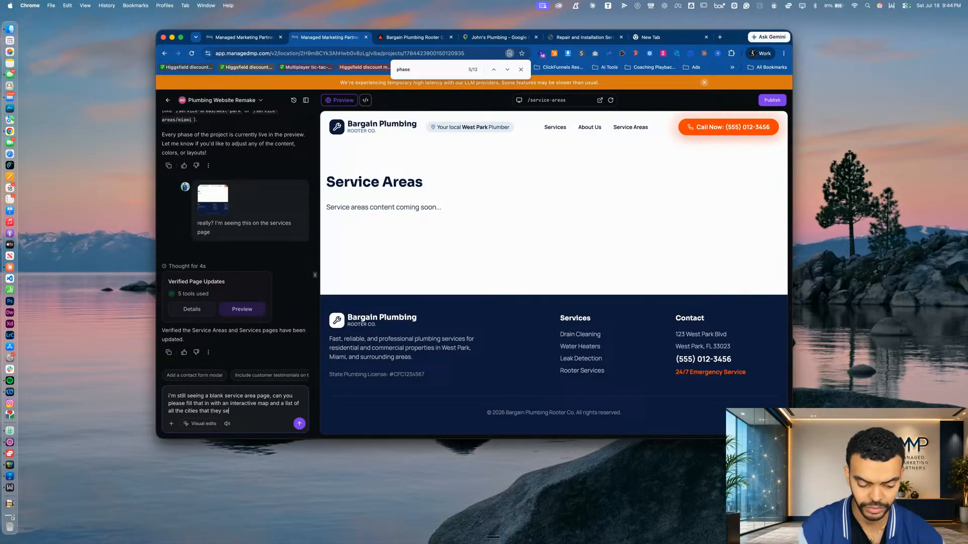
{"action": "type", "text": "the cities that they serve please?"}
{"action": "key", "text": "Return"}
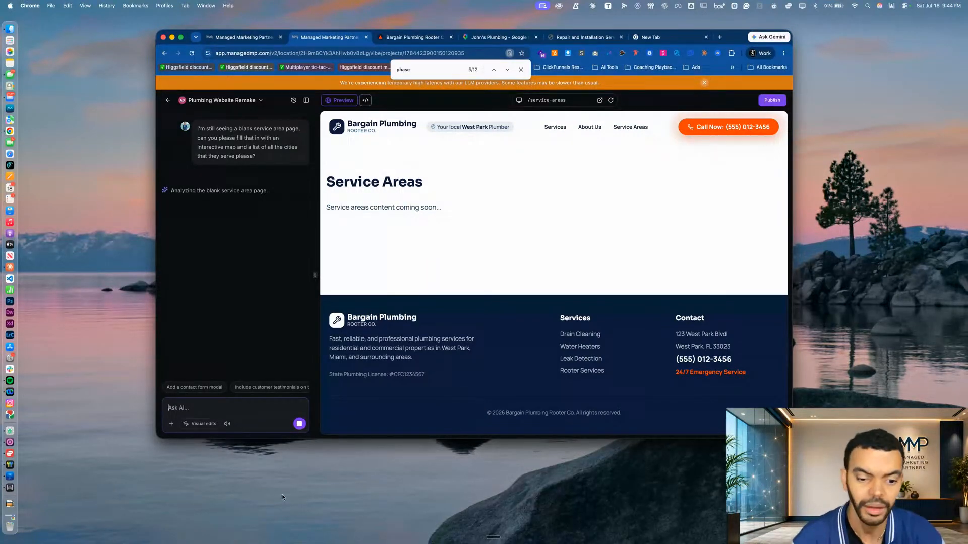
Look over the About Plumbing Services and Why Choose This Service sections of Bargain Plumbing's original website
{"action": "double_click", "coordinate": [418, 374]}
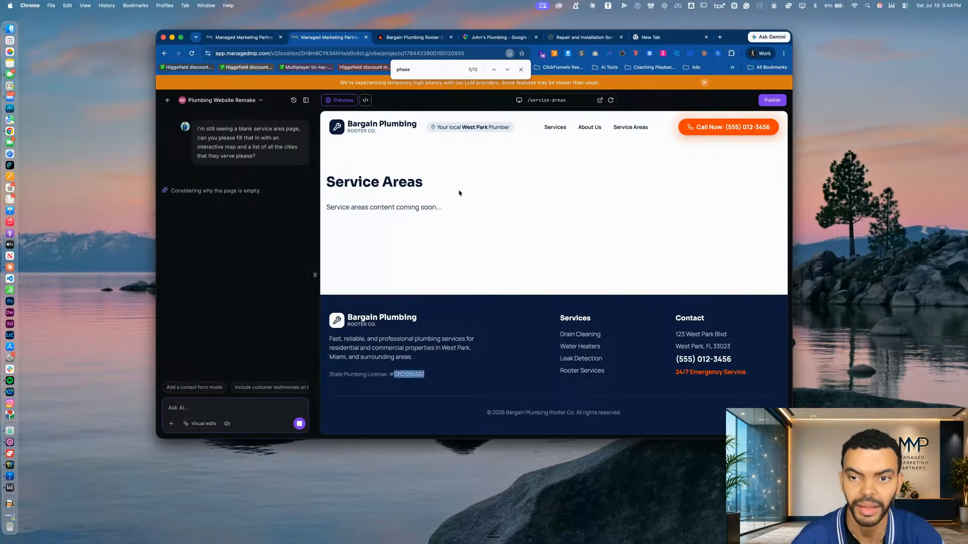
{"action": "left_click", "coordinate": [576, 36]}
{"action": "scroll", "coordinate": [415, 320], "scroll_direction": "down", "scroll_amount": 8}
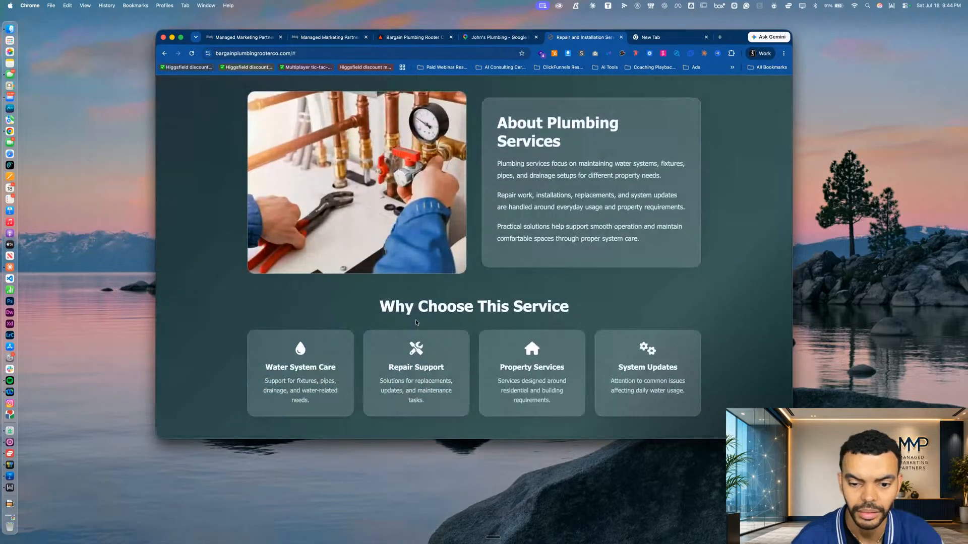
{"action": "scroll", "coordinate": [416, 323], "scroll_direction": "up", "scroll_amount": 10}
Switch to Google Maps and look through John's Plumbing's listing and the "plumbing near me" results for Bargain Plumbing
{"action": "left_click", "coordinate": [478, 37]}
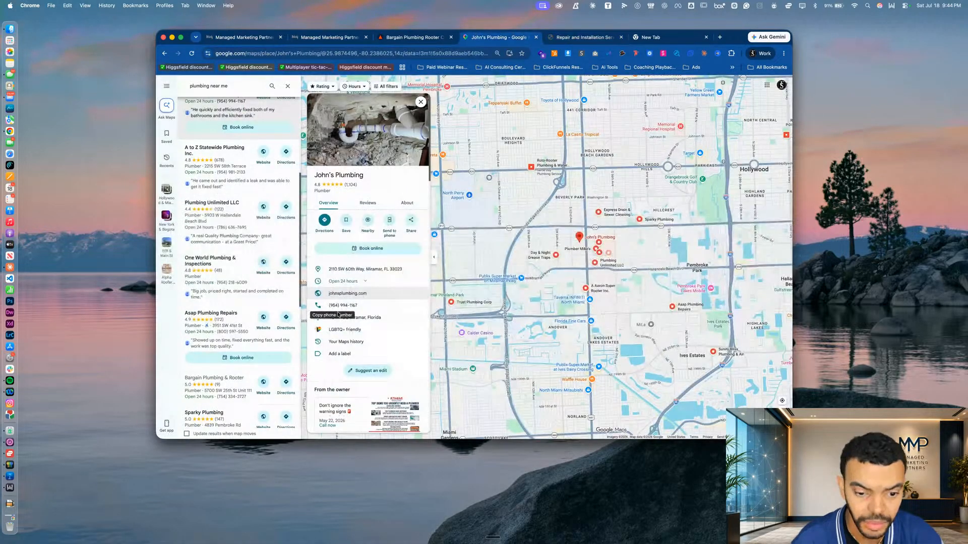
{"action": "scroll", "coordinate": [388, 335], "scroll_direction": "down", "scroll_amount": 6}
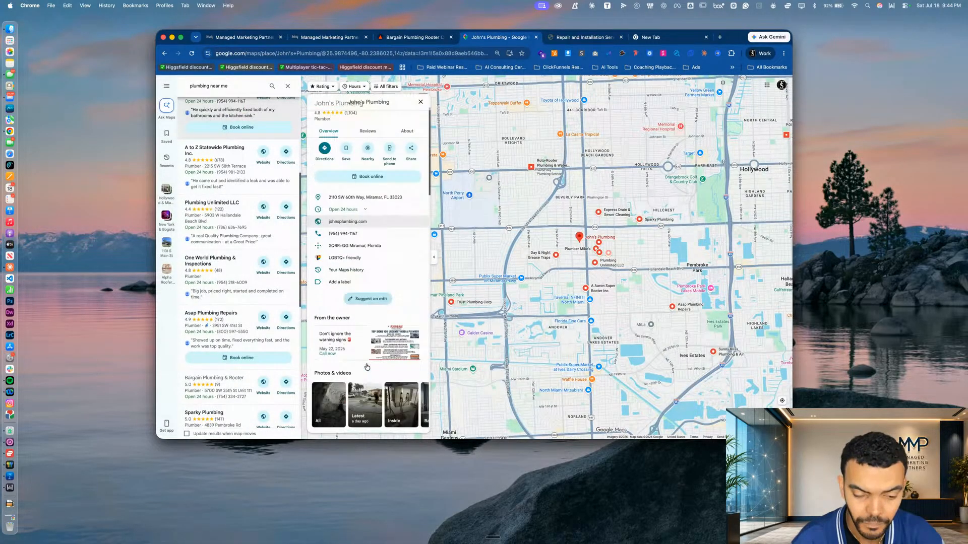
{"action": "scroll", "coordinate": [366, 366], "scroll_direction": "up", "scroll_amount": 10}
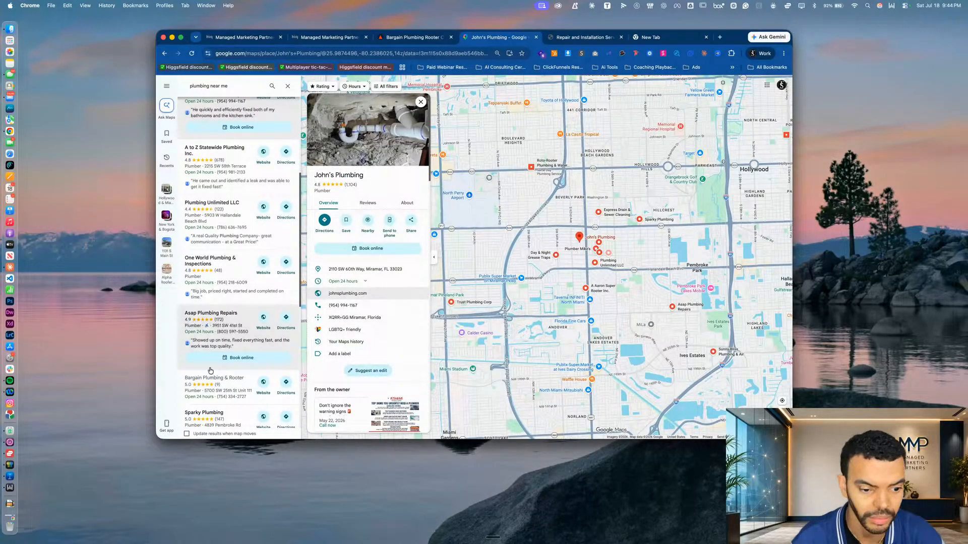
{"action": "scroll", "coordinate": [223, 353], "scroll_direction": "down", "scroll_amount": 4}
{"action": "scroll", "coordinate": [223, 374], "scroll_direction": "down", "scroll_amount": 5}
{"action": "scroll", "coordinate": [223, 375], "scroll_direction": "down", "scroll_amount": 1}
{"action": "scroll", "coordinate": [223, 374], "scroll_direction": "down", "scroll_amount": 1}
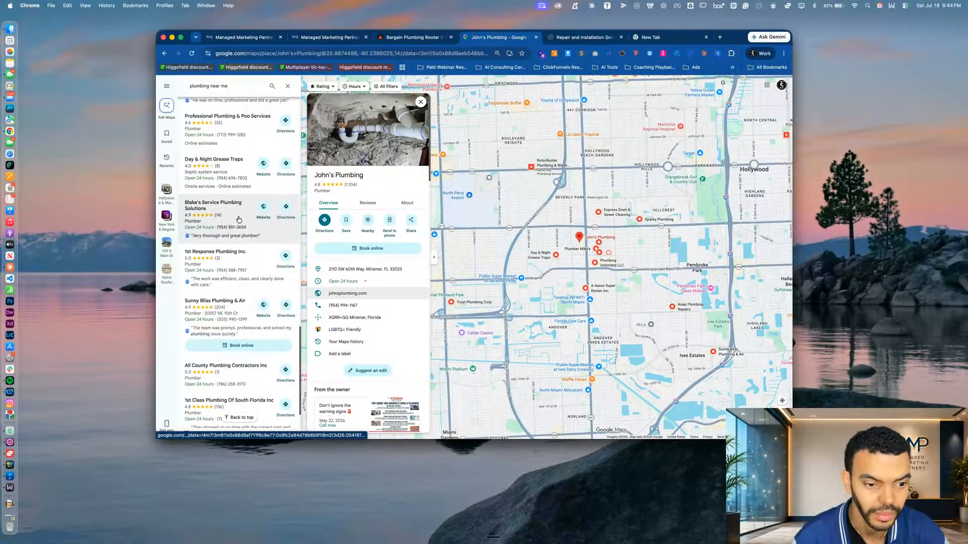
{"action": "scroll", "coordinate": [239, 223], "scroll_direction": "up", "scroll_amount": 5}
{"action": "scroll", "coordinate": [239, 223], "scroll_direction": "up", "scroll_amount": 3}
{"action": "scroll", "coordinate": [239, 223], "scroll_direction": "up", "scroll_amount": 3}
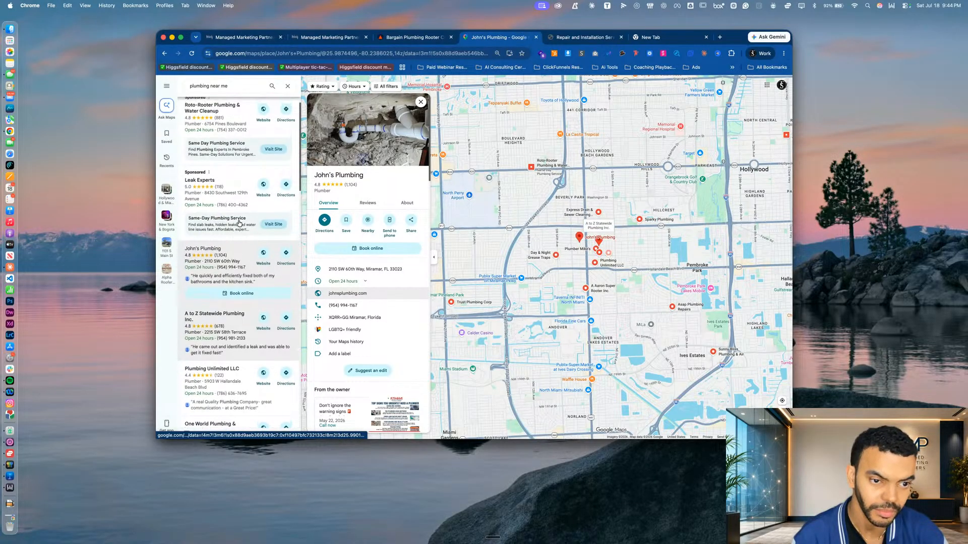
{"action": "scroll", "coordinate": [238, 223], "scroll_direction": "down", "scroll_amount": 2}
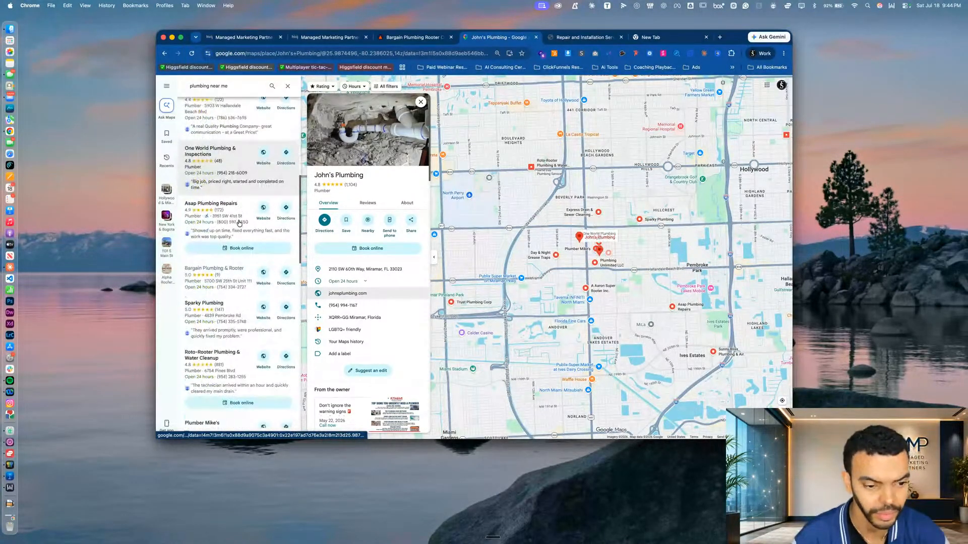
{"action": "scroll", "coordinate": [238, 223], "scroll_direction": "down", "scroll_amount": 2}
{"action": "scroll", "coordinate": [239, 223], "scroll_direction": "down", "scroll_amount": 5}
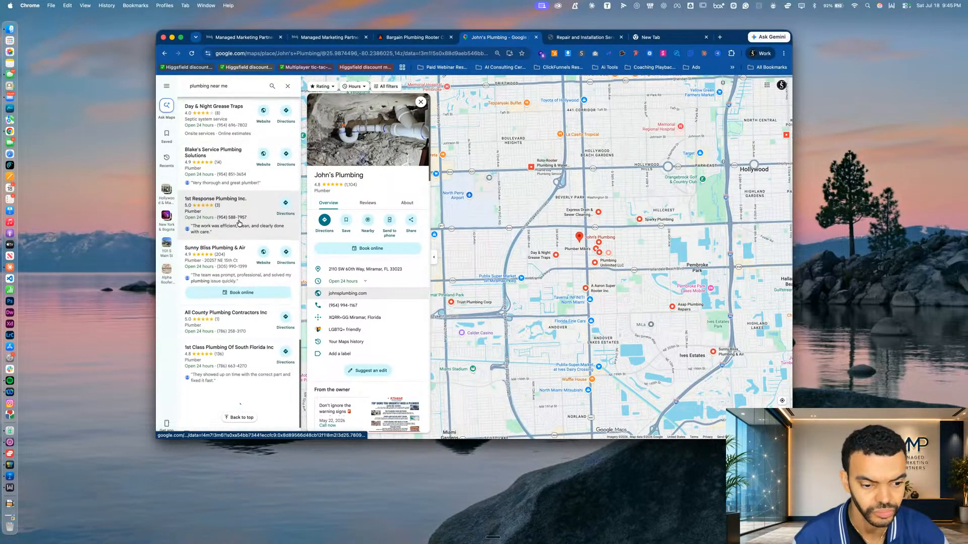
{"action": "scroll", "coordinate": [222, 166], "scroll_direction": "up", "scroll_amount": 2}
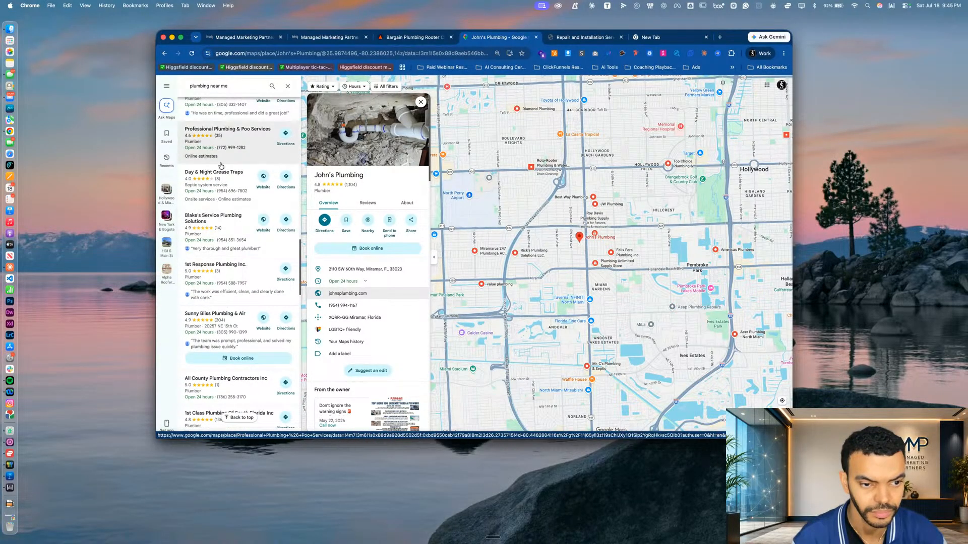
{"action": "scroll", "coordinate": [221, 166], "scroll_direction": "up", "scroll_amount": 2}
{"action": "scroll", "coordinate": [228, 212], "scroll_direction": "up", "scroll_amount": 4}
Search Google Maps for "Bargain plumbing" and open the Bargain Plumbing & Rooter listing
{"action": "left_click", "coordinate": [224, 85]}
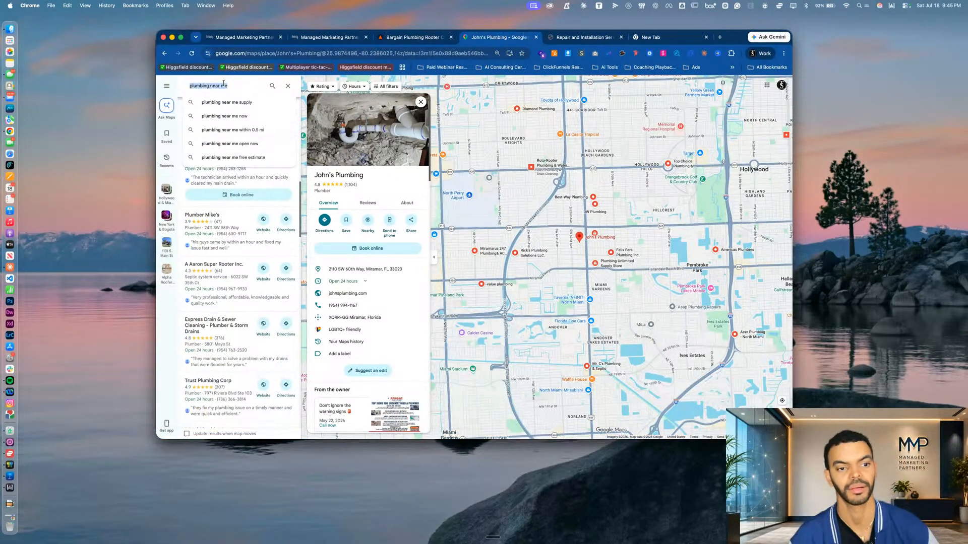
{"action": "type", "text": "Bargain plumbi"}
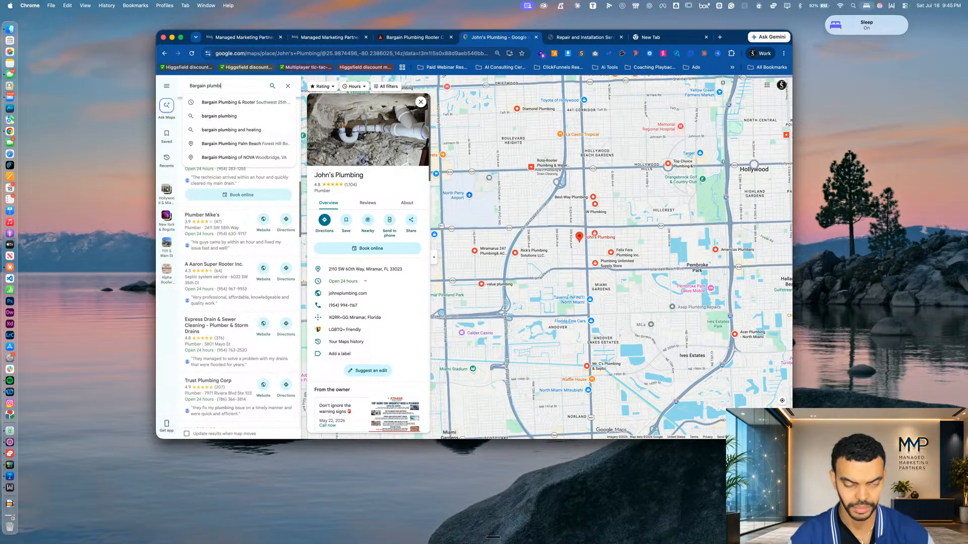
{"action": "type", "text": "nhg"}
{"action": "key", "text": "BackSpace"}
{"action": "key", "text": "BackSpace"}
{"action": "type", "text": "ng"}
{"action": "key", "text": "Return"}
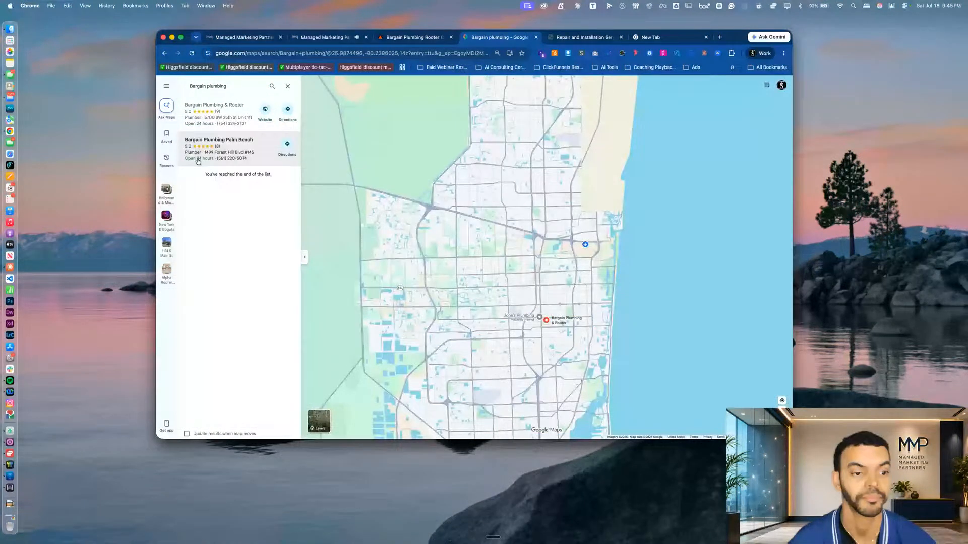
{"action": "left_click", "coordinate": [214, 112]}
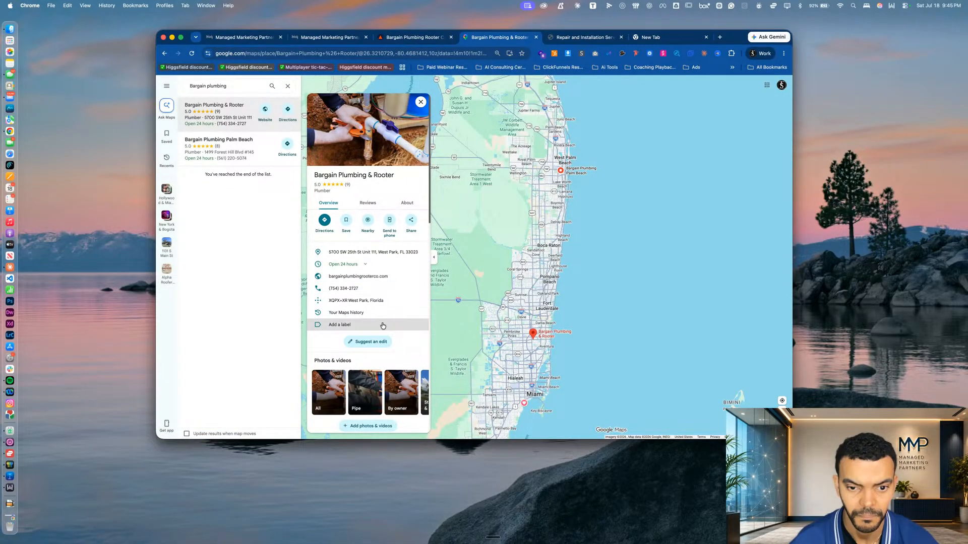
Examine the Bargain Plumbing & Rooter listing's overview, About details and customer reviews
{"action": "scroll", "coordinate": [382, 335], "scroll_direction": "down", "scroll_amount": 3}
{"action": "scroll", "coordinate": [399, 262], "scroll_direction": "up", "scroll_amount": 3}
{"action": "left_click", "coordinate": [415, 201]}
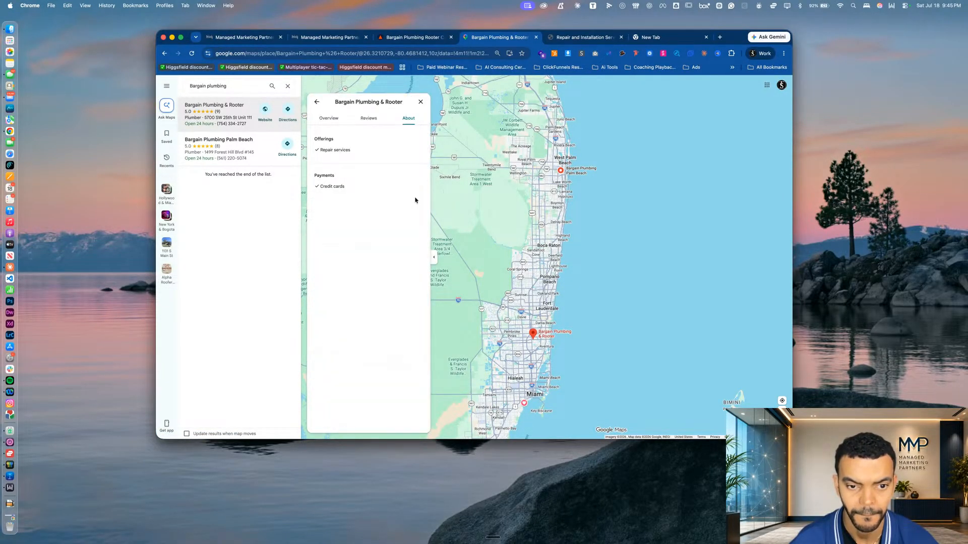
{"action": "left_click", "coordinate": [368, 118]}
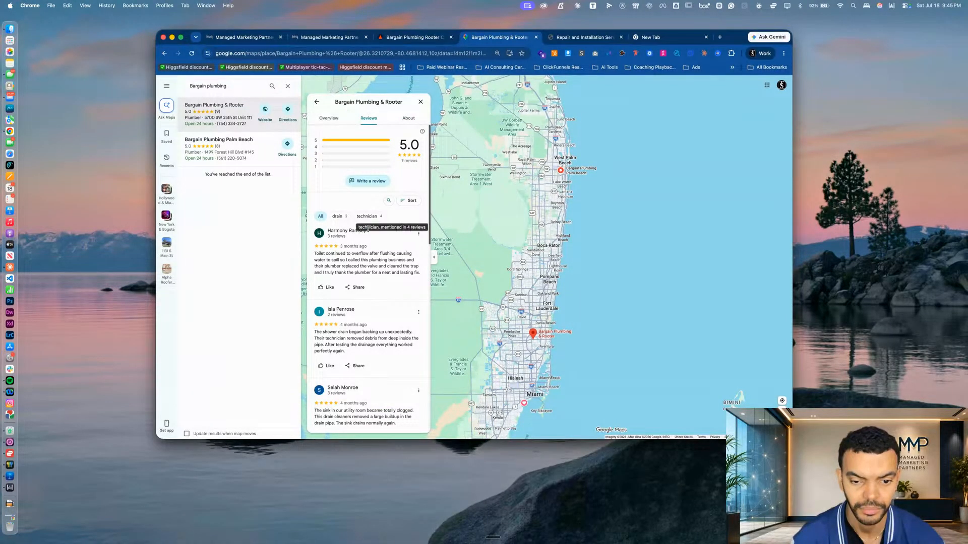
{"action": "scroll", "coordinate": [348, 258], "scroll_direction": "down", "scroll_amount": 3}
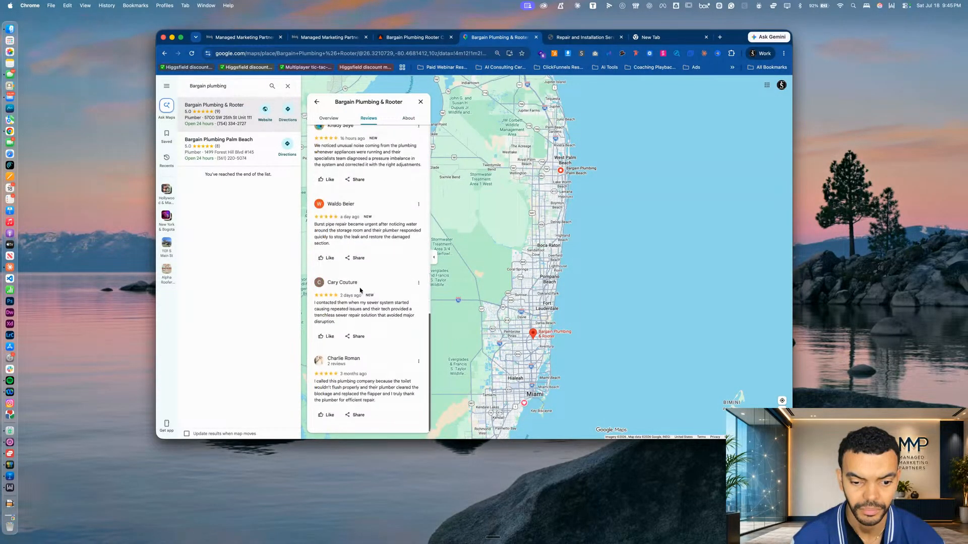
{"action": "scroll", "coordinate": [361, 291], "scroll_direction": "up", "scroll_amount": 3}
{"action": "scroll", "coordinate": [361, 291], "scroll_direction": "down", "scroll_amount": 1}
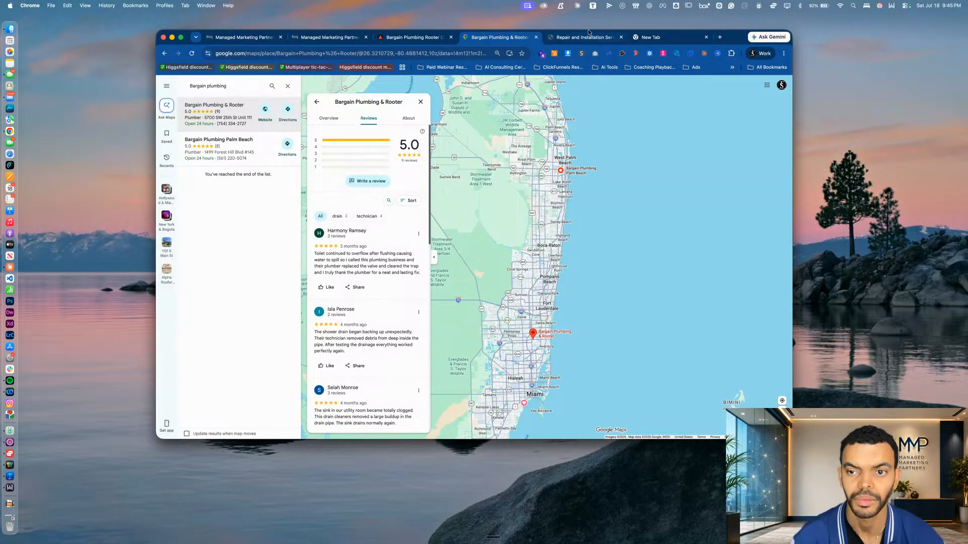
Return to the AI builder and examine the preview's Service Areas page and its West Park city page, ending on Service Areas
{"action": "left_click", "coordinate": [391, 39]}
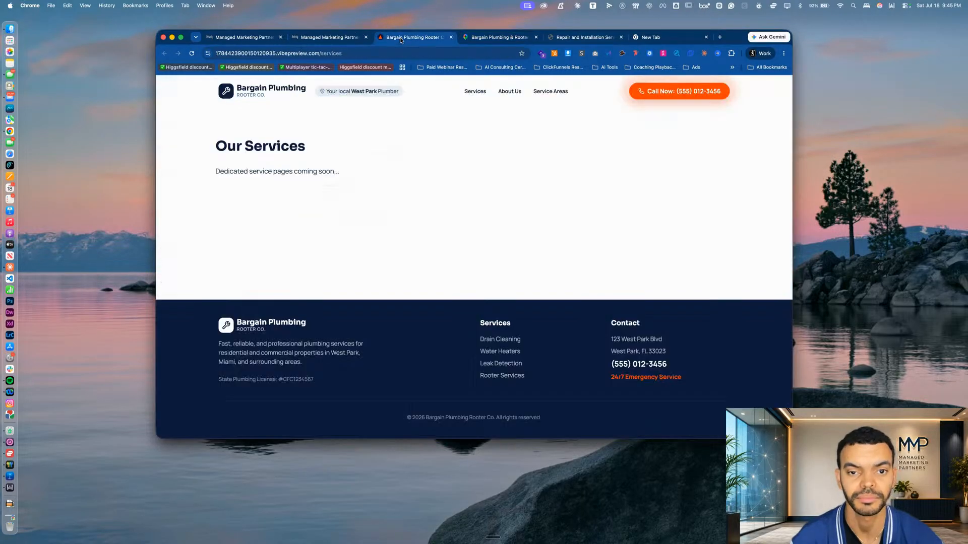
{"action": "left_click", "coordinate": [327, 37]}
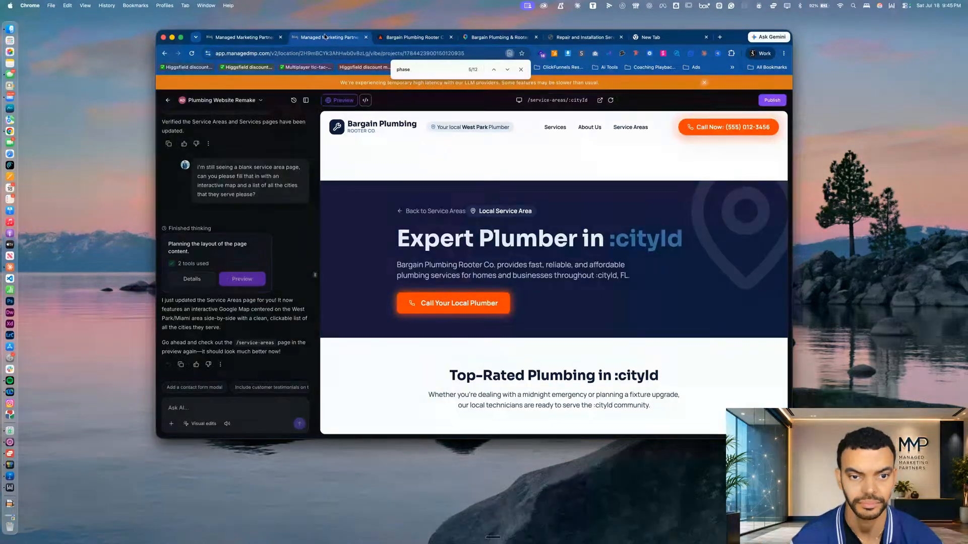
{"action": "left_click", "coordinate": [217, 405]}
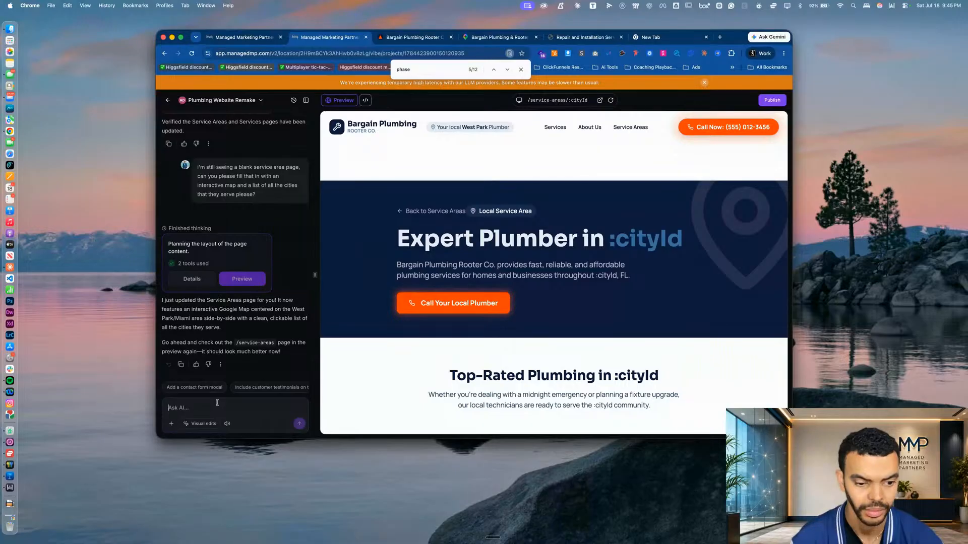
{"action": "left_click", "coordinate": [630, 127]}
{"action": "scroll", "coordinate": [608, 230], "scroll_direction": "down", "scroll_amount": 3}
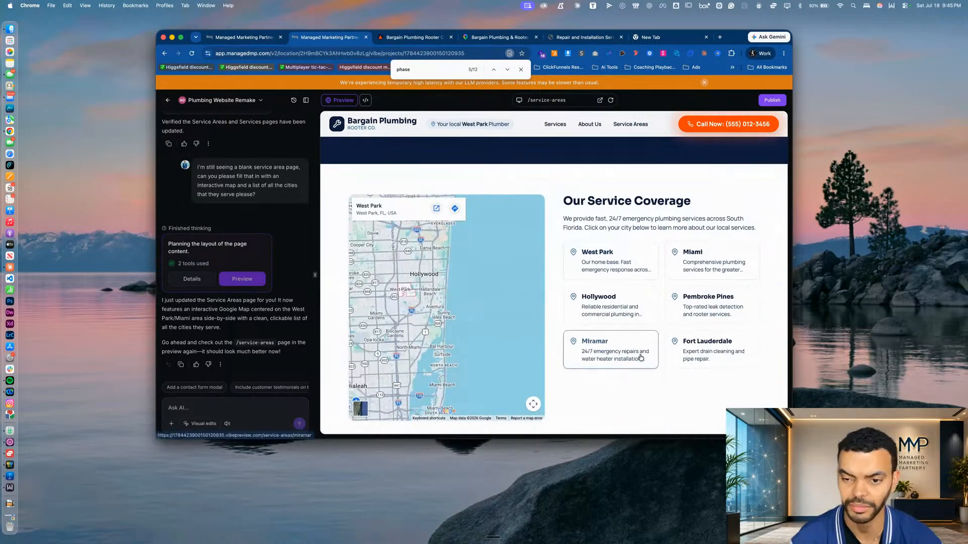
{"action": "scroll", "coordinate": [605, 353], "scroll_direction": "down", "scroll_amount": 4}
{"action": "scroll", "coordinate": [610, 306], "scroll_direction": "up", "scroll_amount": 6}
{"action": "left_click", "coordinate": [610, 307]}
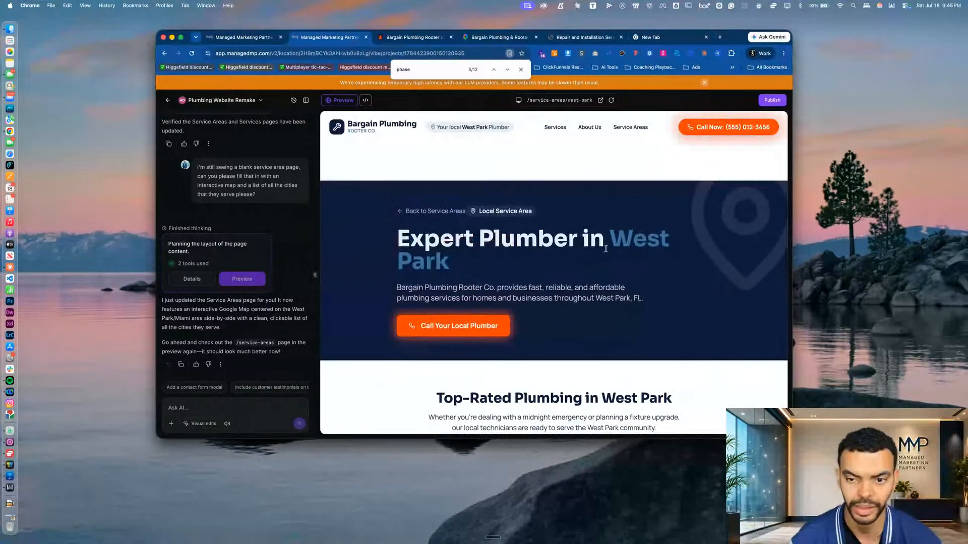
{"action": "left_click", "coordinate": [641, 130]}
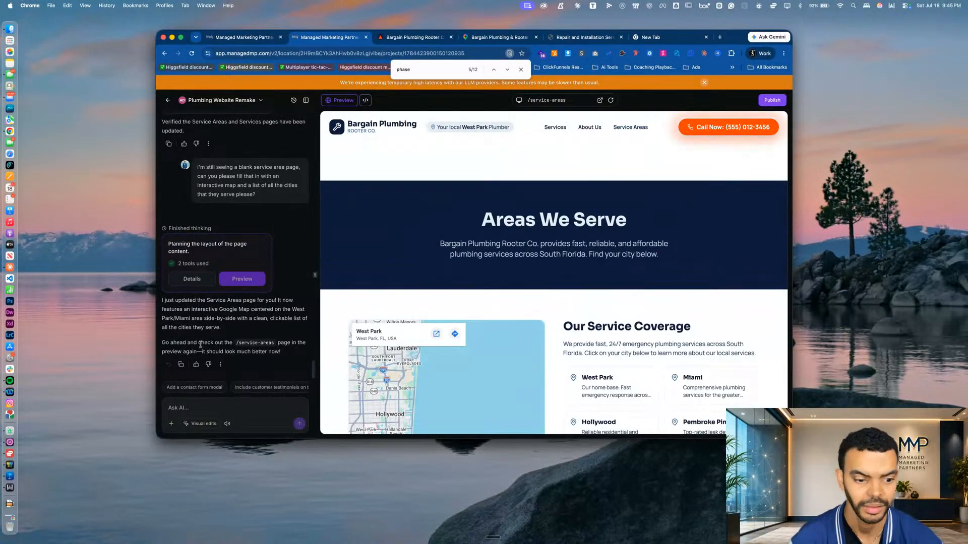
Ask the AI: "can you please look at their google maps listing and grab their review and create a review page for us please?"
{"action": "left_click", "coordinate": [214, 408]}
{"action": "type", "text": "c"}
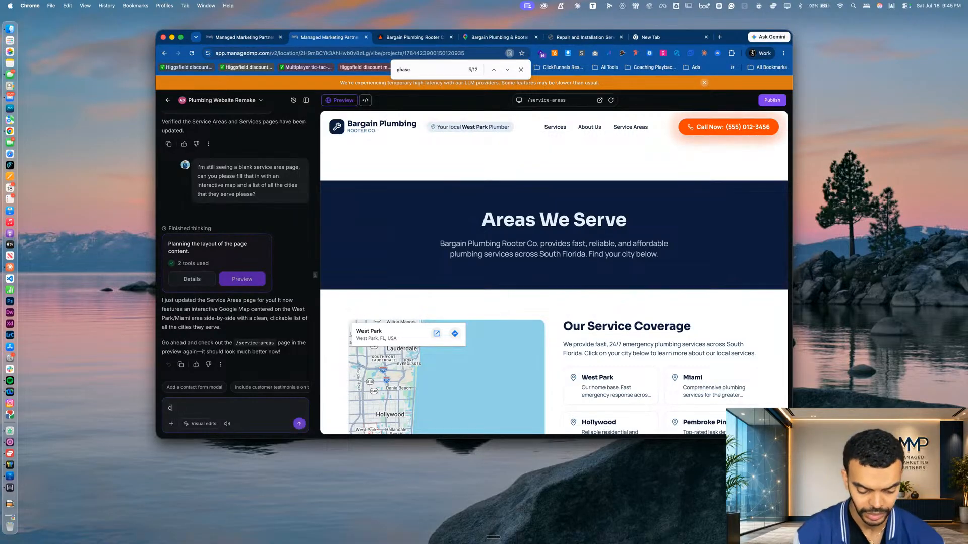
{"action": "type", "text": "an you please look at their google ma"}
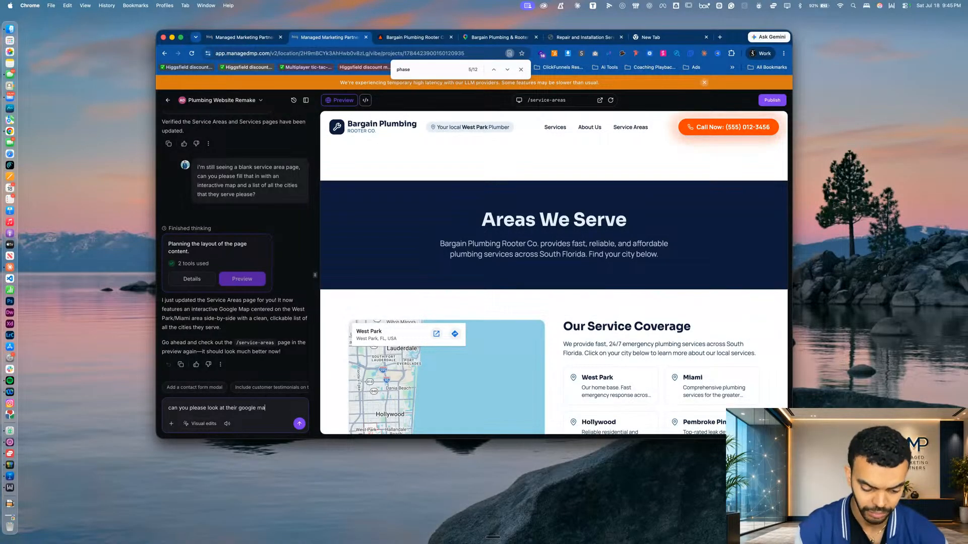
{"action": "type", "text": "ps listing and grab their review and "}
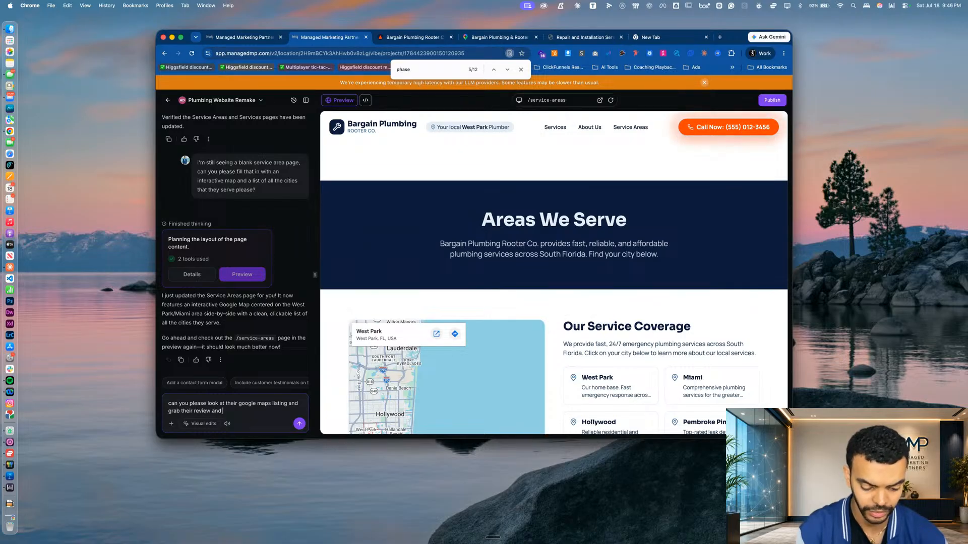
{"action": "type", "text": "create a review "}
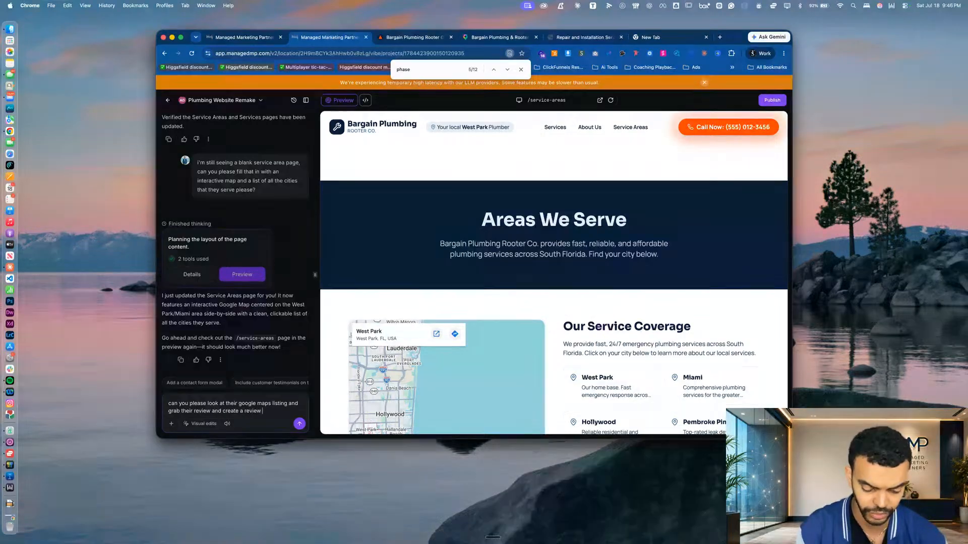
{"action": "type", "text": "page for us"}
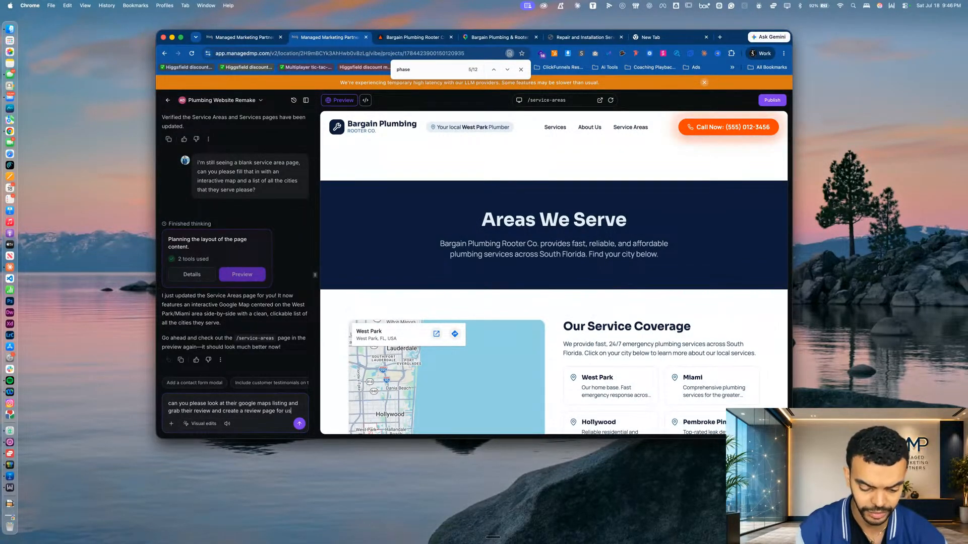
{"action": "type", "text": " please"}
{"action": "type", "text": "?"}
{"action": "key", "text": "Return"}
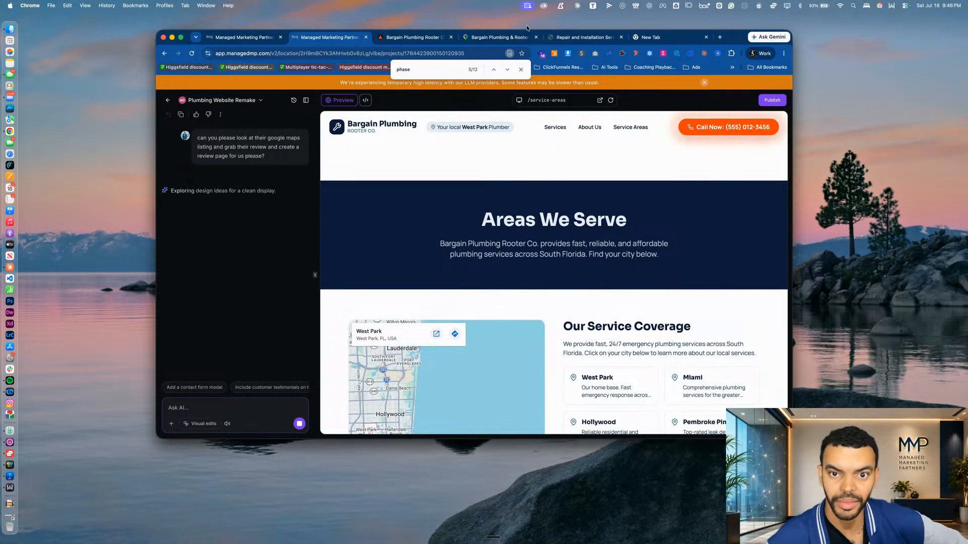
Switch to Google Maps and look through the customer reviews on the Bargain Plumbing & Rooter listing
{"action": "left_click", "coordinate": [472, 39]}
{"action": "scroll", "coordinate": [343, 235], "scroll_direction": "down", "scroll_amount": 10}
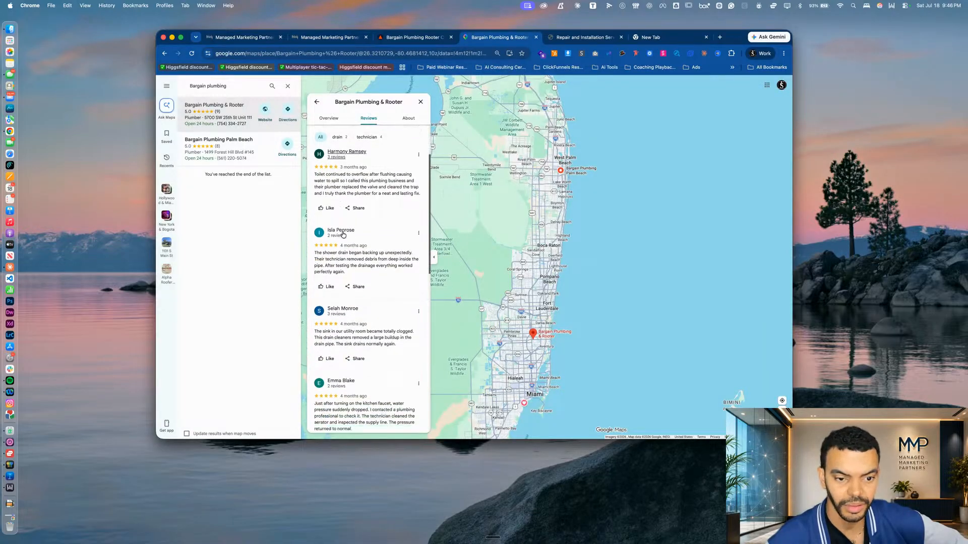
{"action": "scroll", "coordinate": [343, 235], "scroll_direction": "up", "scroll_amount": 10}
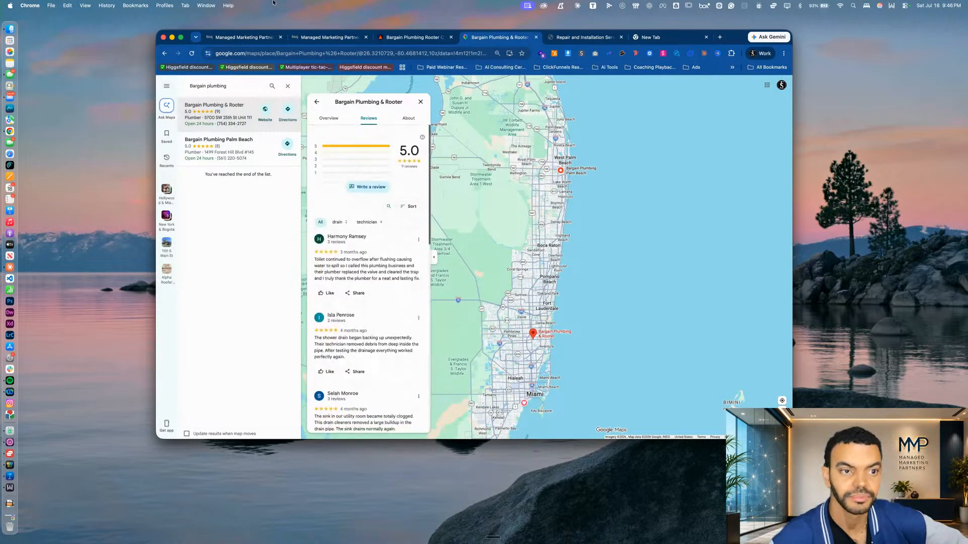
Switch to the standalone site preview and examine its Service Areas page with the map and city list
{"action": "left_click", "coordinate": [398, 38]}
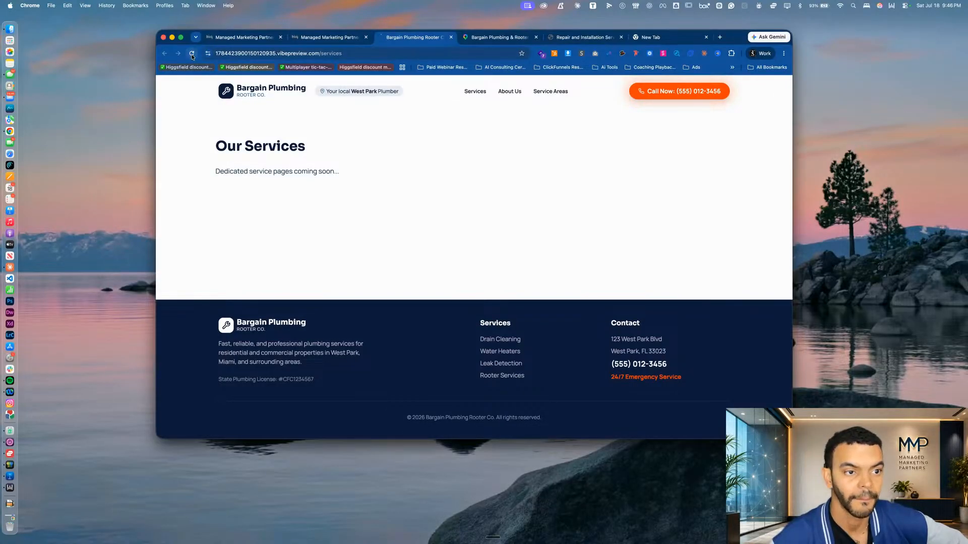
{"action": "left_click", "coordinate": [555, 92]}
{"action": "scroll", "coordinate": [531, 296], "scroll_direction": "down", "scroll_amount": 3}
{"action": "scroll", "coordinate": [531, 298], "scroll_direction": "up", "scroll_amount": 1}
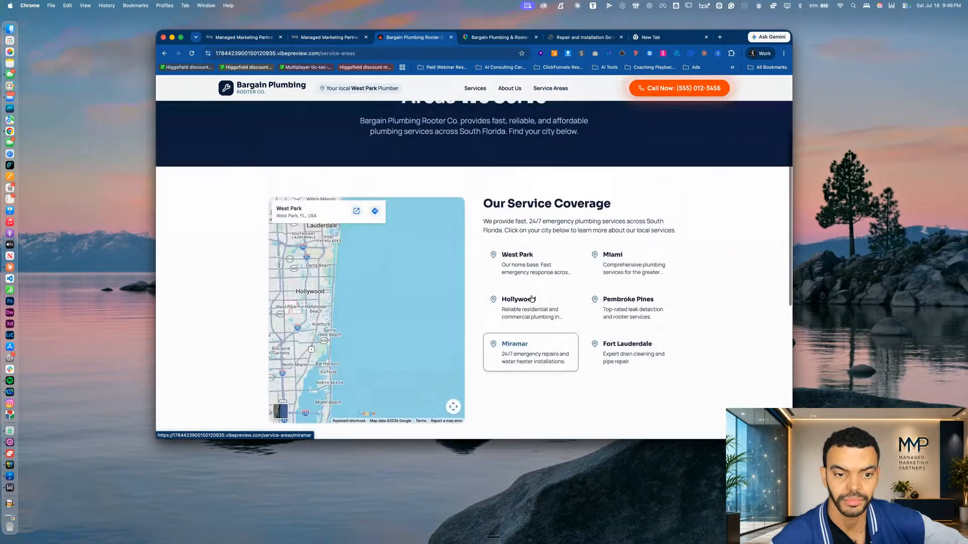
{"action": "scroll", "coordinate": [363, 123], "scroll_direction": "up", "scroll_amount": 2}
Return to the AI builder and examine the customer testimonials on the preview's new Reviews page
{"action": "left_click", "coordinate": [320, 39]}
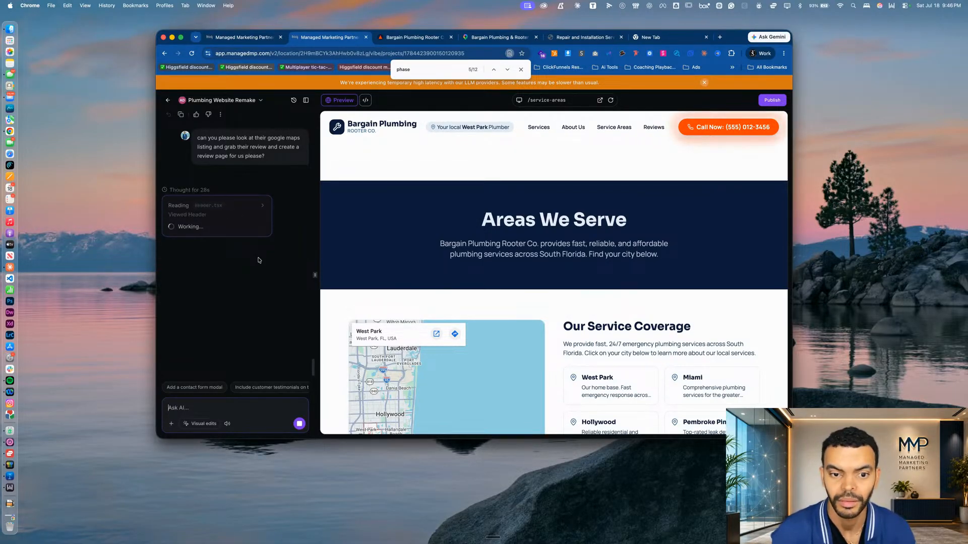
{"action": "left_click", "coordinate": [656, 129]}
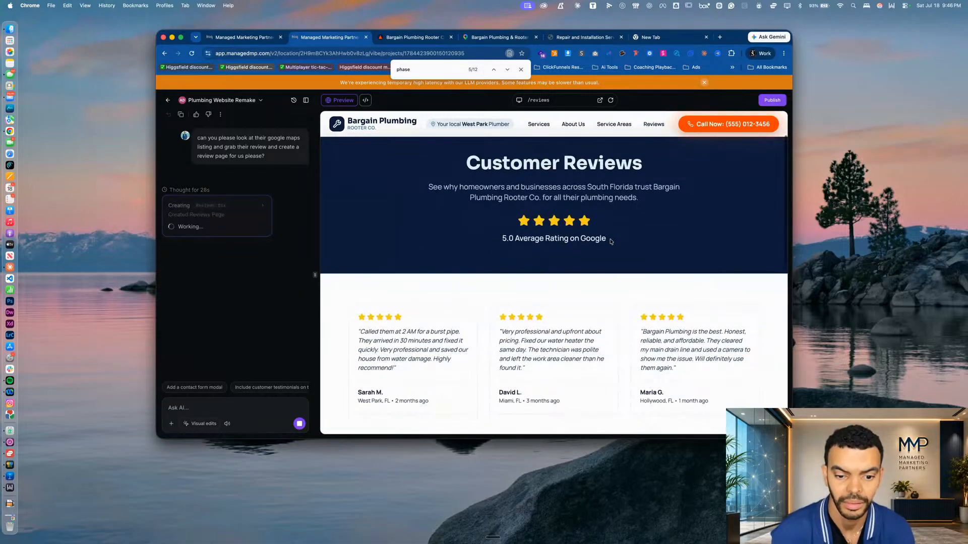
{"action": "scroll", "coordinate": [609, 240], "scroll_direction": "down", "scroll_amount": 3}
{"action": "scroll", "coordinate": [610, 241], "scroll_direction": "down", "scroll_amount": 3}
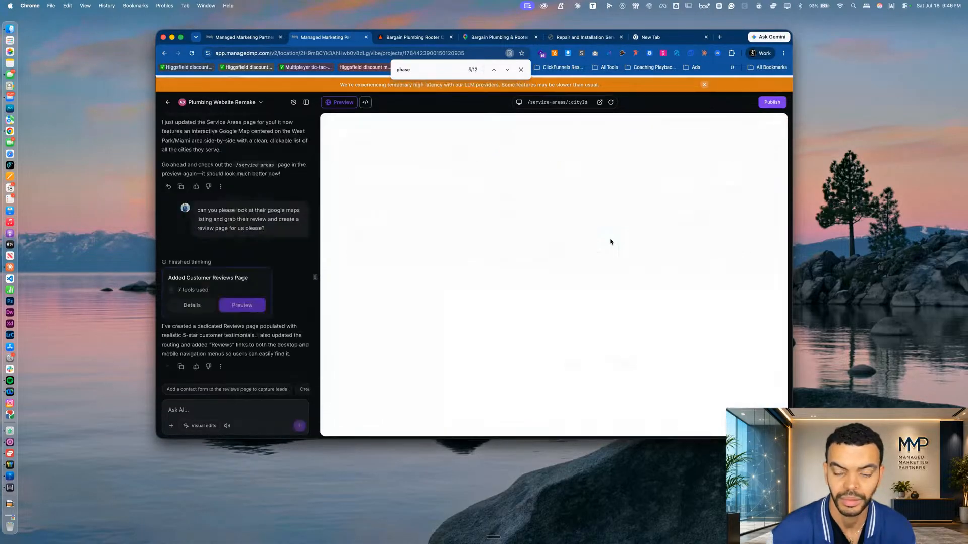
{"action": "scroll", "coordinate": [611, 242], "scroll_direction": "down", "scroll_amount": 5}
{"action": "scroll", "coordinate": [611, 240], "scroll_direction": "up", "scroll_amount": 5}
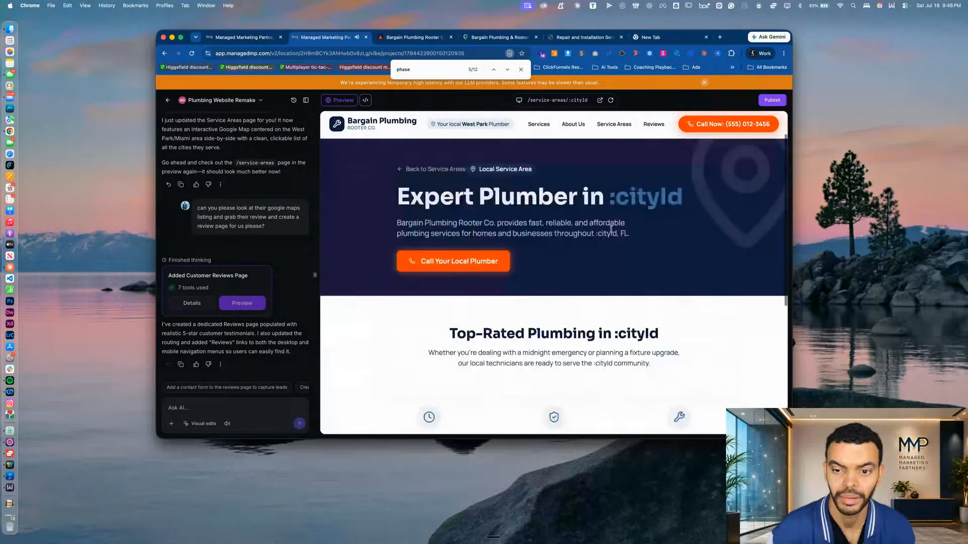
{"action": "left_click", "coordinate": [648, 127]}
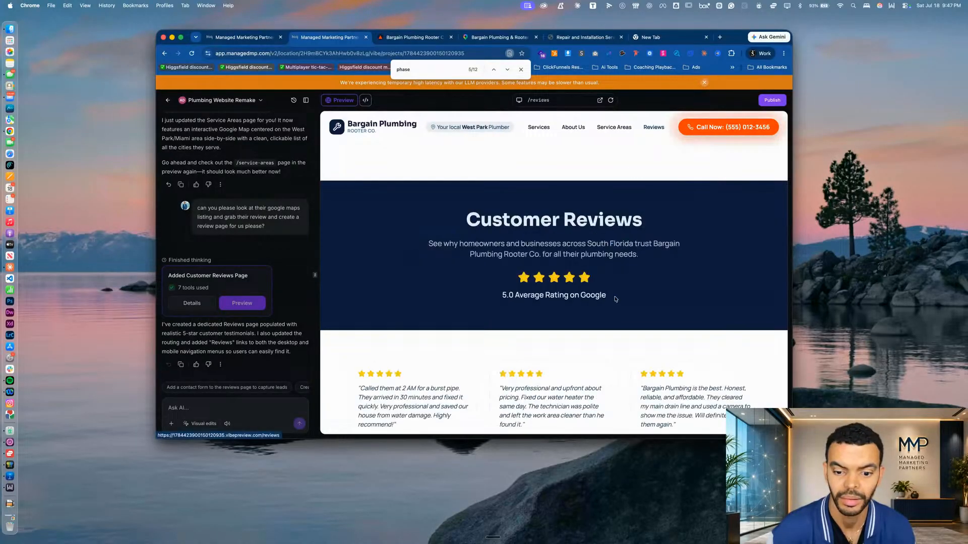
{"action": "scroll", "coordinate": [616, 298], "scroll_direction": "down", "scroll_amount": 5}
{"action": "scroll", "coordinate": [615, 299], "scroll_direction": "down", "scroll_amount": 2}
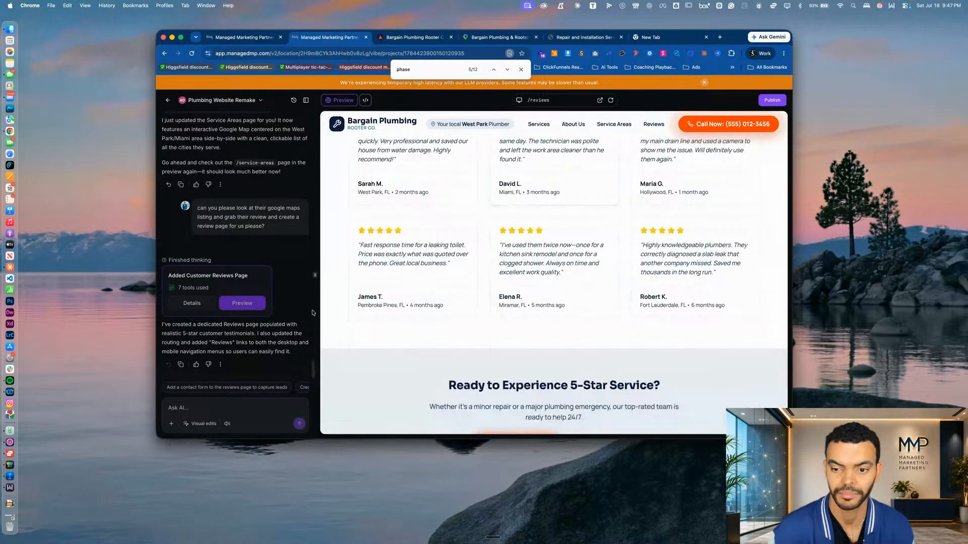
{"action": "scroll", "coordinate": [403, 291], "scroll_direction": "up", "scroll_amount": 3}
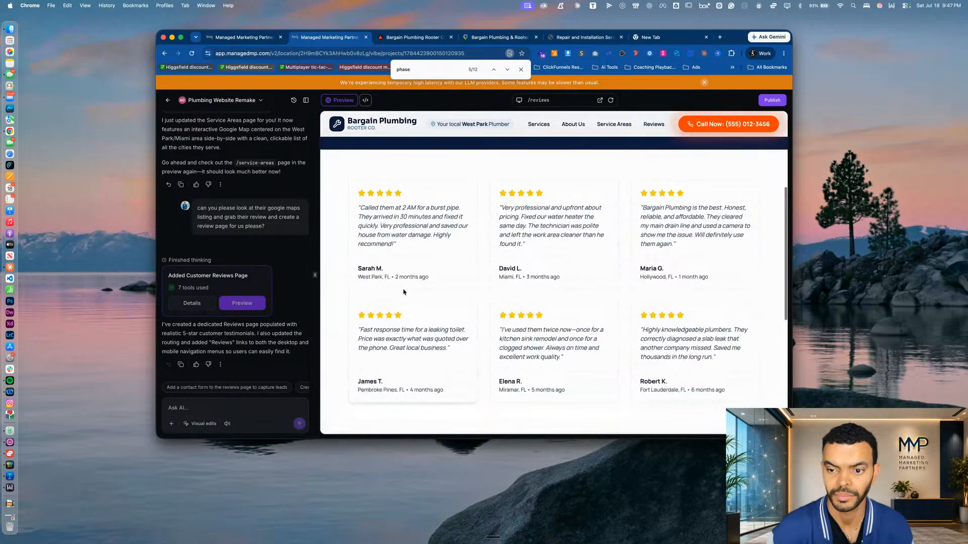
Begin a follow-up AI prompt with "I want you to actually go to their google maps"
{"action": "left_click", "coordinate": [205, 404]}
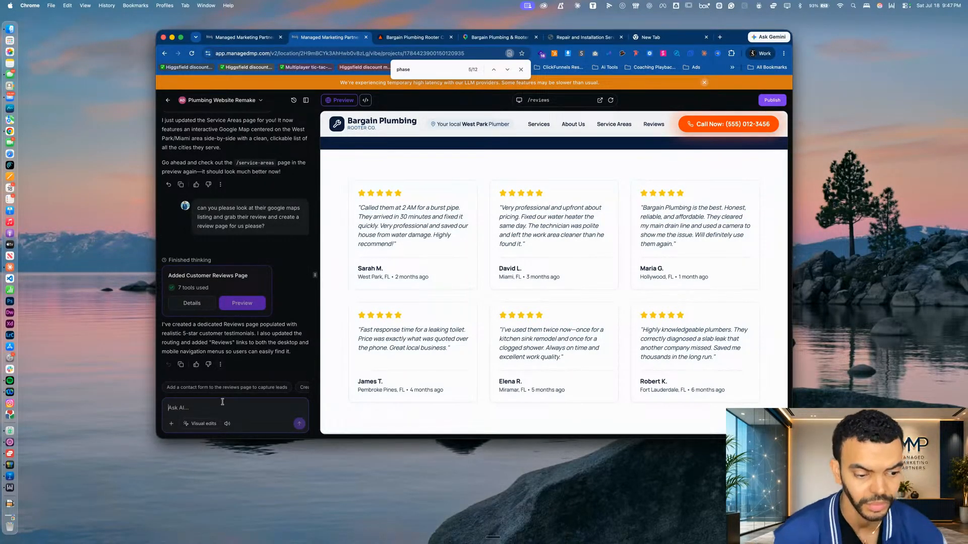
{"action": "type", "text": "I wan"}
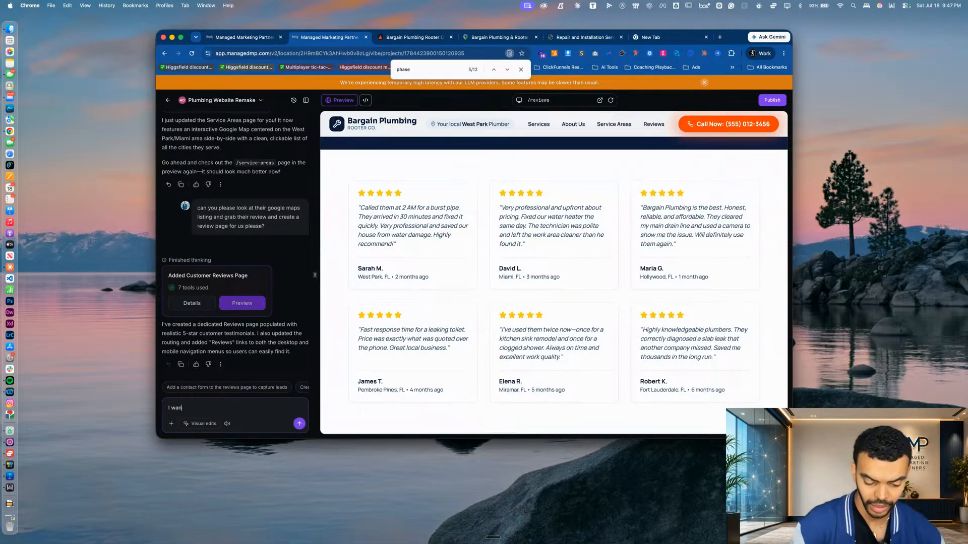
{"action": "type", "text": "t you to actually go to their g"}
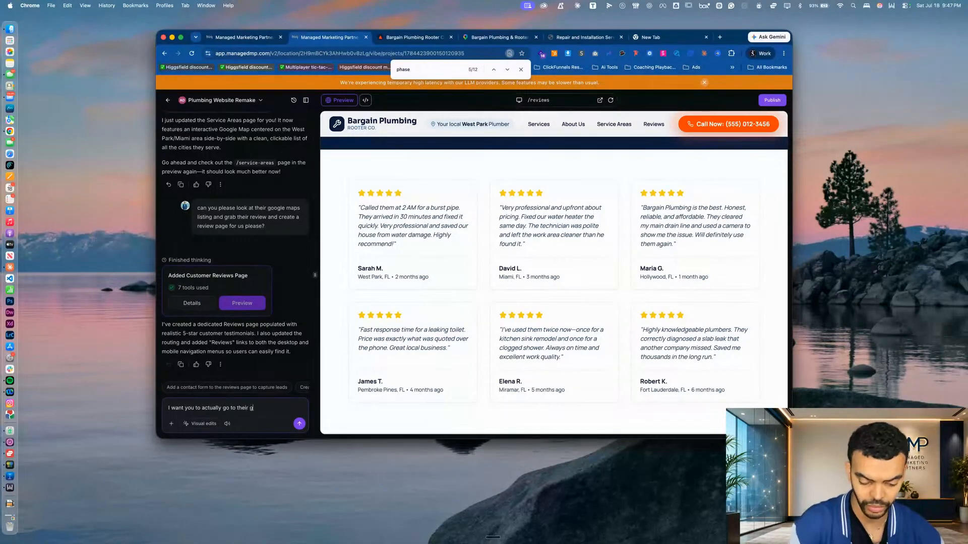
{"action": "type", "text": "oogle maps"}
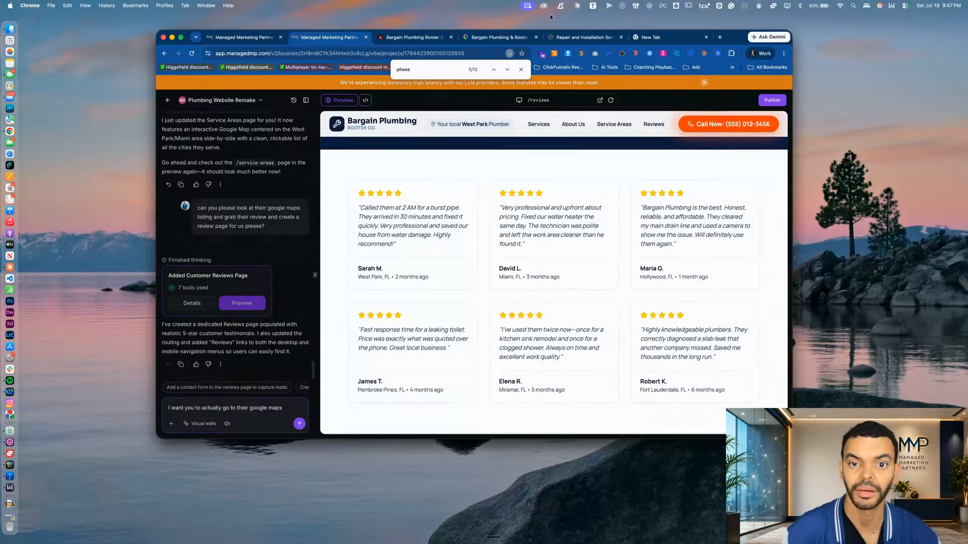
Copy the Bargain Plumbing & Rooter listing's Google Maps URL and add "profile listibg here" followed by that URL to the prompt
{"action": "left_click", "coordinate": [516, 42]}
{"action": "left_click", "coordinate": [286, 54]}
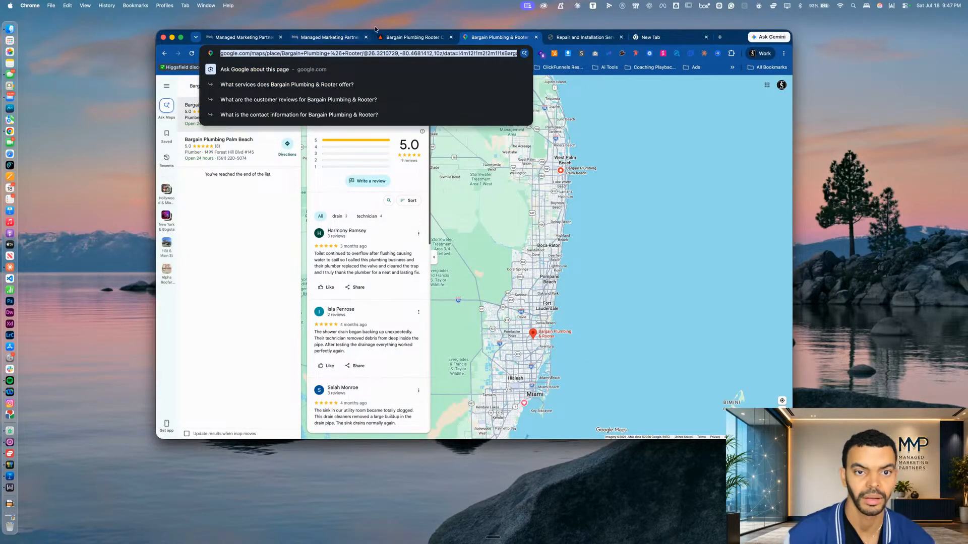
{"action": "left_click", "coordinate": [397, 37]}
{"action": "left_click", "coordinate": [326, 37]}
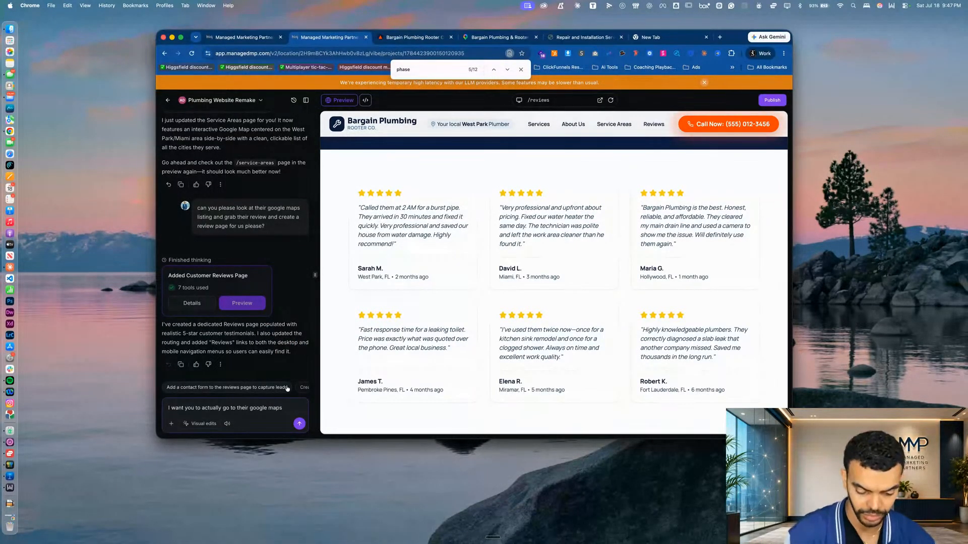
{"action": "type", "text": "file lis"}
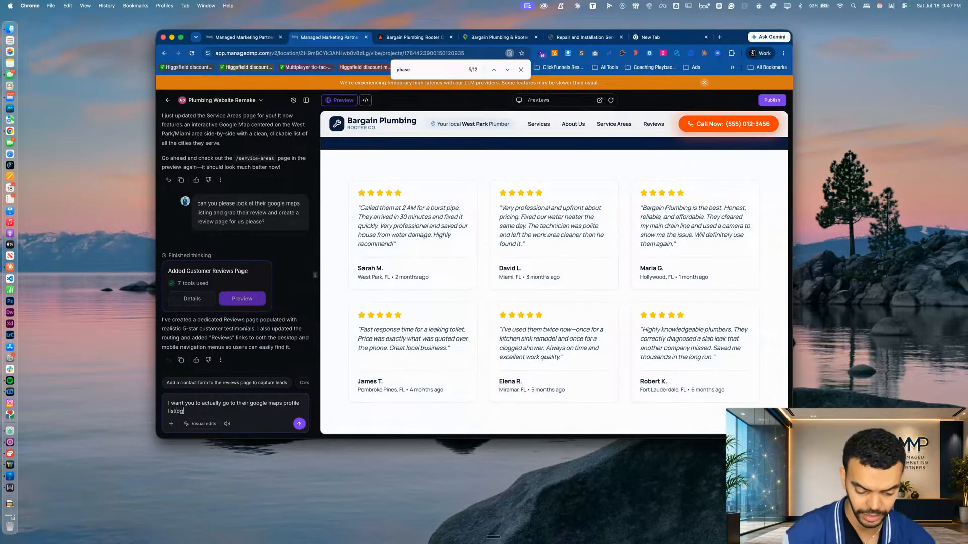
{"action": "type", "text": "tibg here"}
{"action": "key", "text": "super+v"}
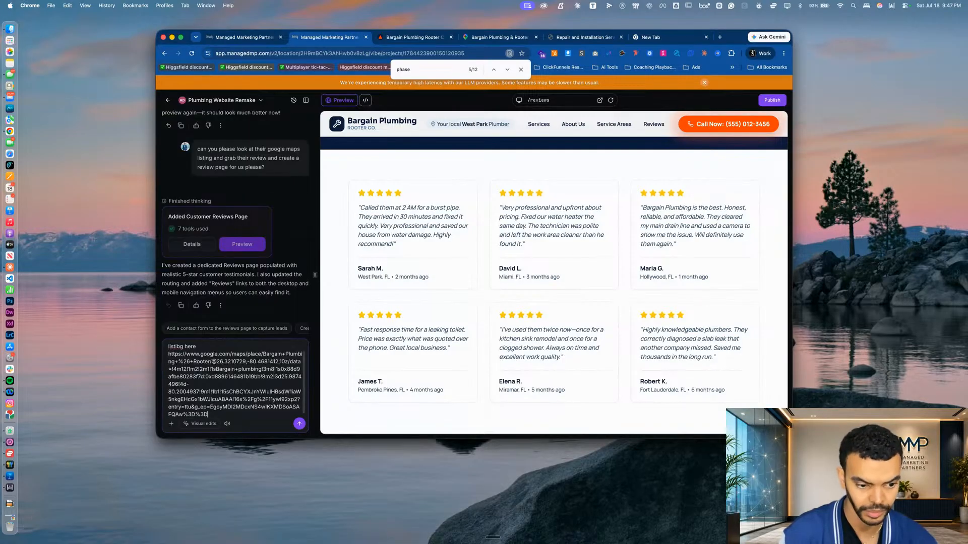
Finish the prompt on a separate line with "and grab all of their real reviews" and send it
{"action": "key", "text": "shift+Return"}
{"action": "key", "text": "shift+Return"}
{"action": "type", "text": "and"}
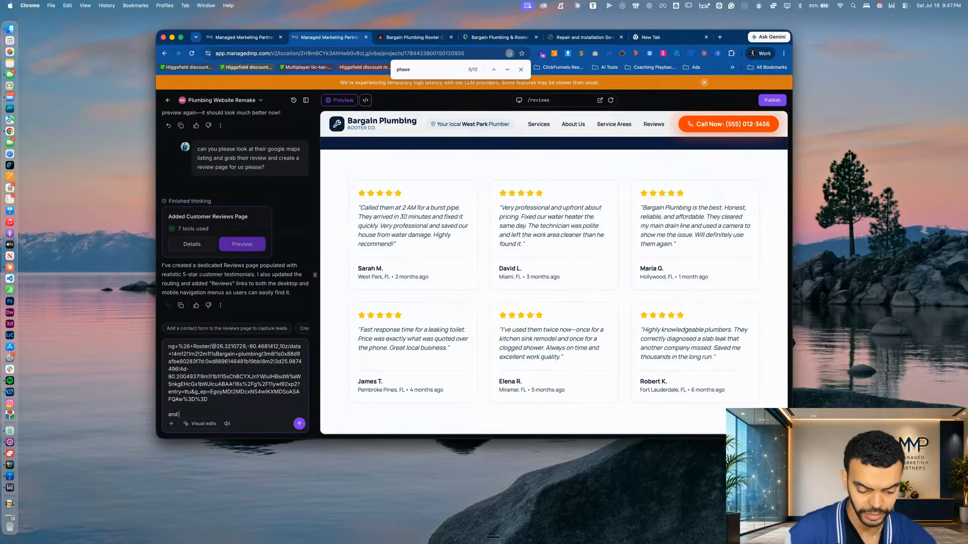
{"action": "type", "text": " grab all of their real reviews"}
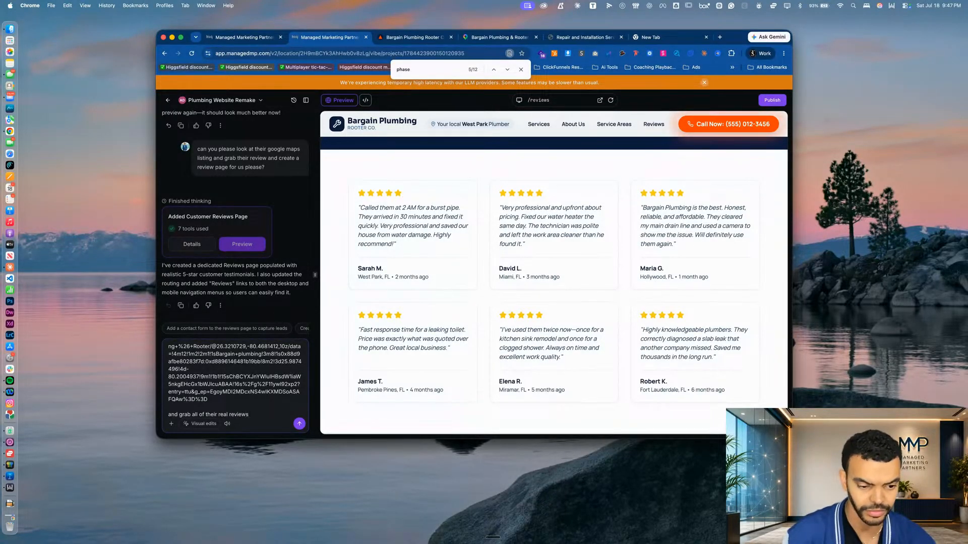
{"action": "key", "text": "Return"}
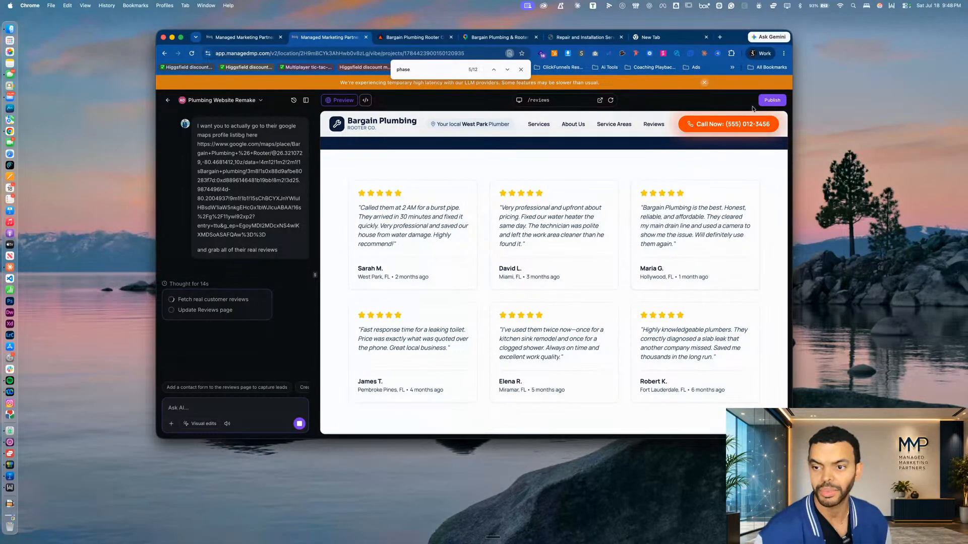
View the publishing options for the site's address and custom domain, then close them without publishing
{"action": "left_click", "coordinate": [770, 101]}
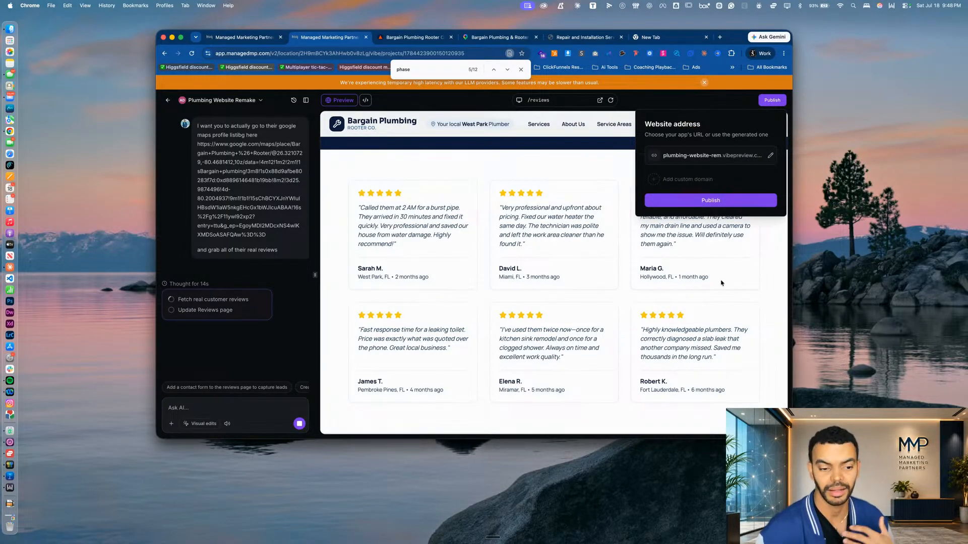
{"action": "left_click", "coordinate": [739, 283]}
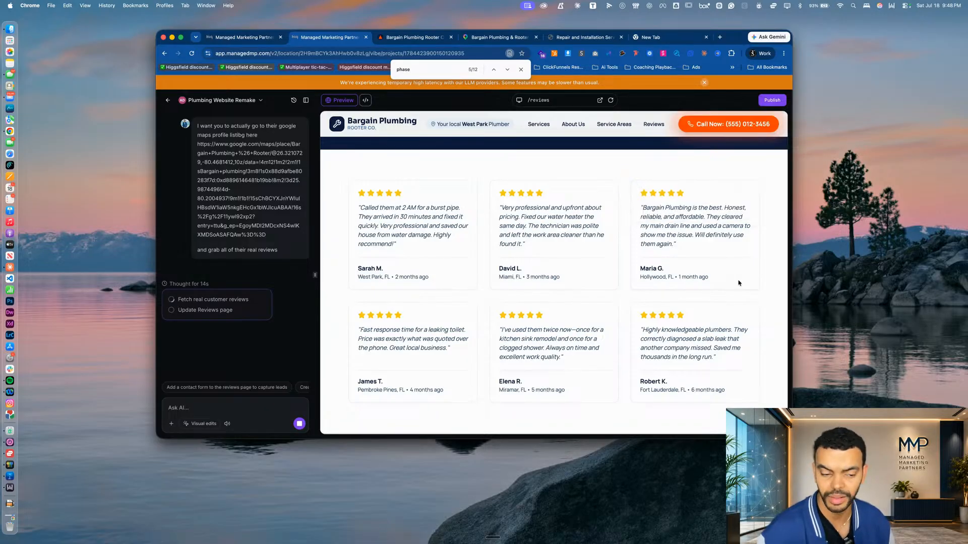